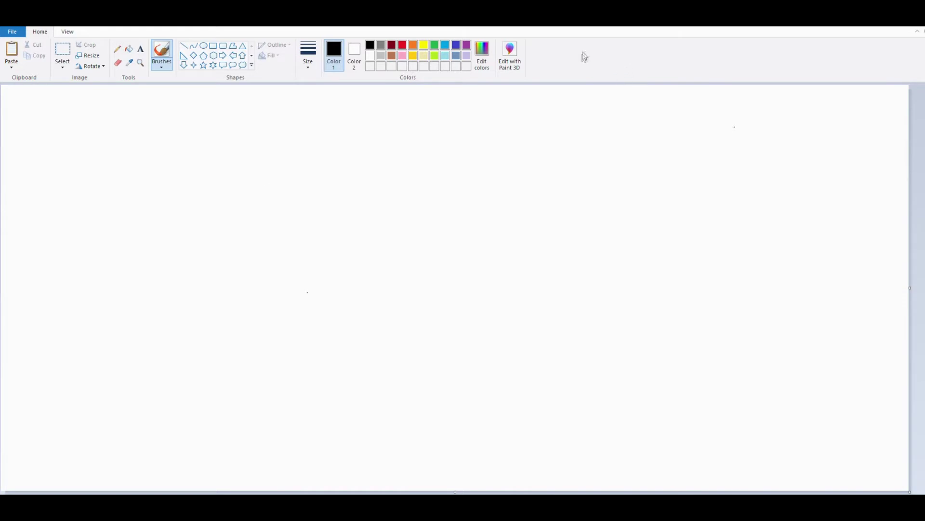
Step: Add the title 'Digitamamon' in size 25 Arial Black at the canvas top-left
left_click(141, 48)
left_click(66, 114)
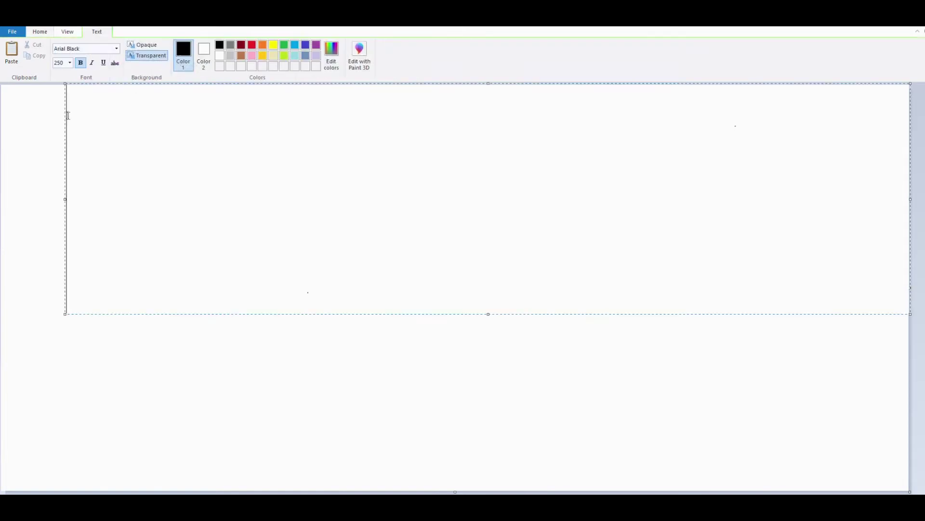
left_click(63, 65)
key("BackSpace")
type("Digi")
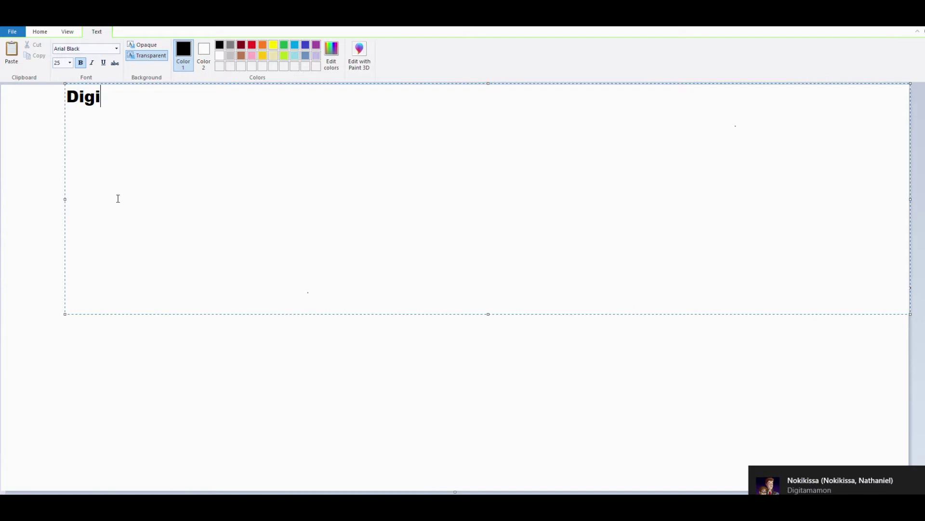
type("tatomon")
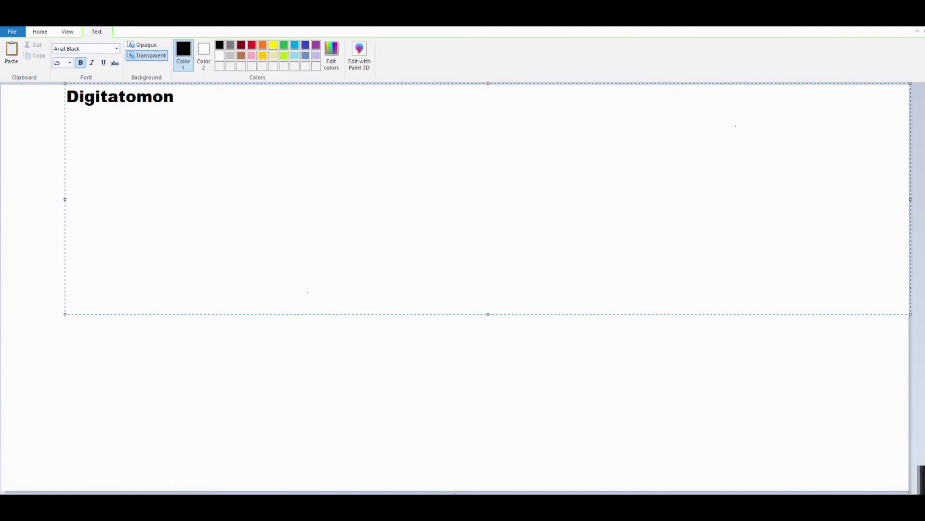
key("BackSpace")
key("BackSpace")
key("BackSpace")
key("BackSpace")
key("BackSpace")
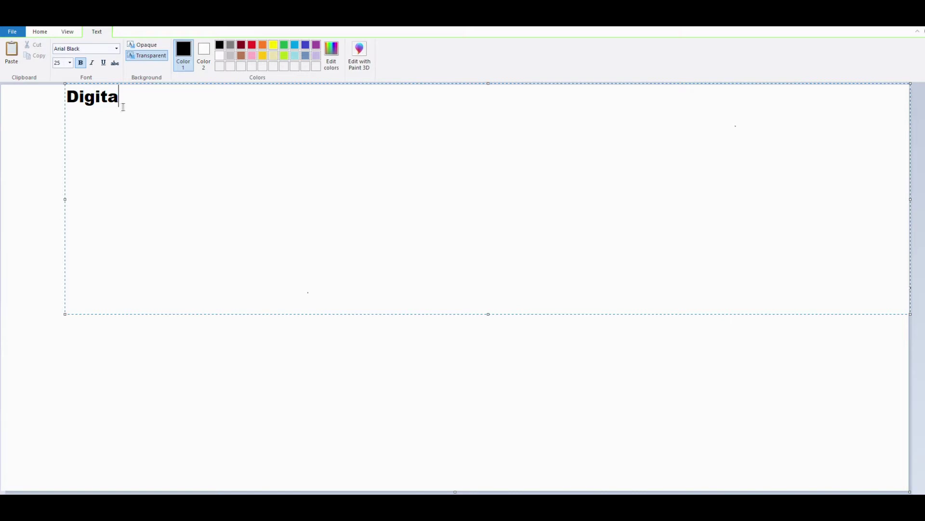
type("mamon")
left_click(170, 372)
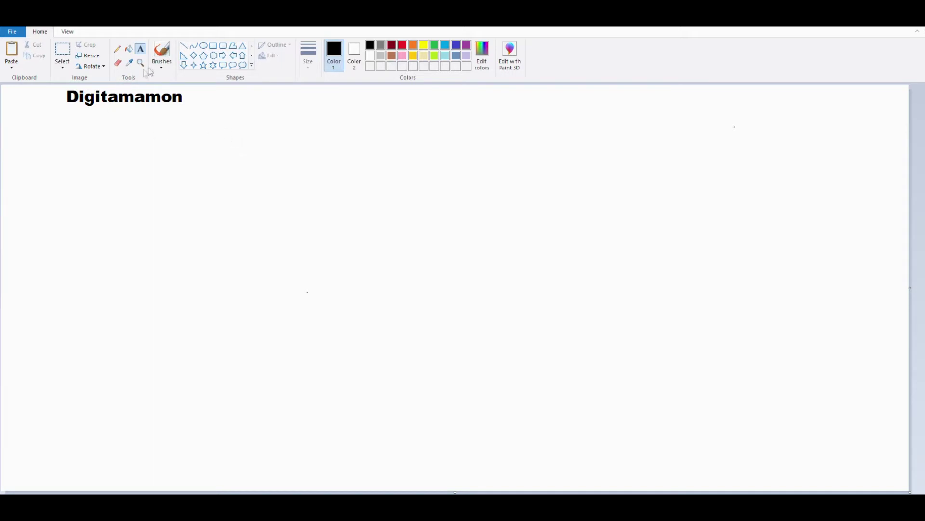
left_click(117, 51)
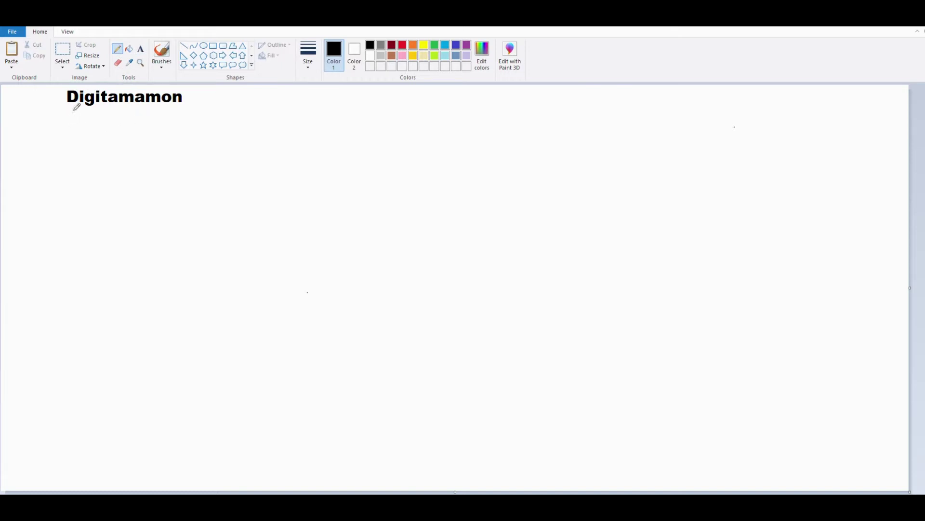
Step: Scribble pencil underlines beneath the start and end of the Digitamamon title
mouse_move(66, 106)
left_mouse_down()
mouse_move(101, 103)
mouse_move(73, 107)
mouse_move(101, 106)
mouse_move(72, 107)
mouse_move(92, 109)
left_mouse_up()
mouse_move(148, 106)
left_mouse_down()
mouse_move(191, 106)
mouse_move(160, 102)
mouse_move(182, 99)
mouse_move(190, 108)
left_mouse_up()
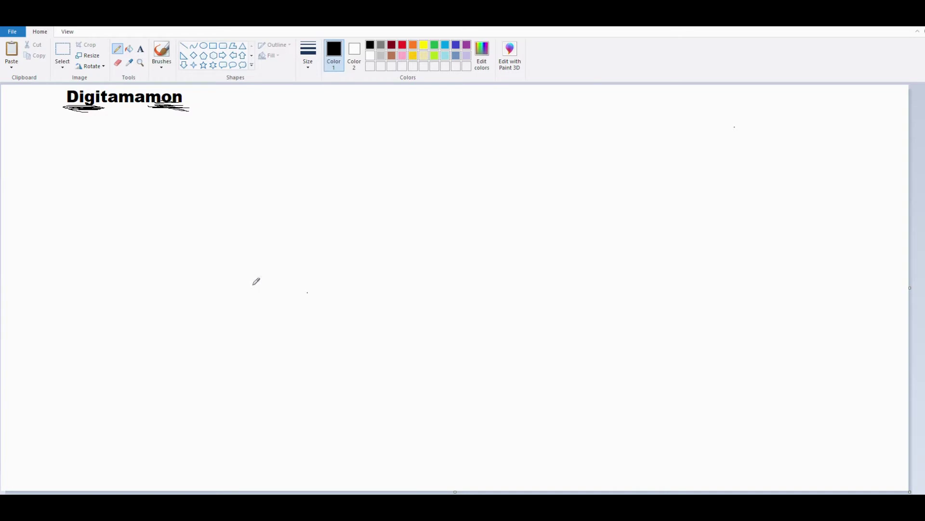
left_click_drag(253, 284, 253, 325)
Step: Undo the stray line, then draw two legs with feet and the body outline using a thicker brush
key("ctrl+z")
left_click(161, 52)
left_click(308, 53)
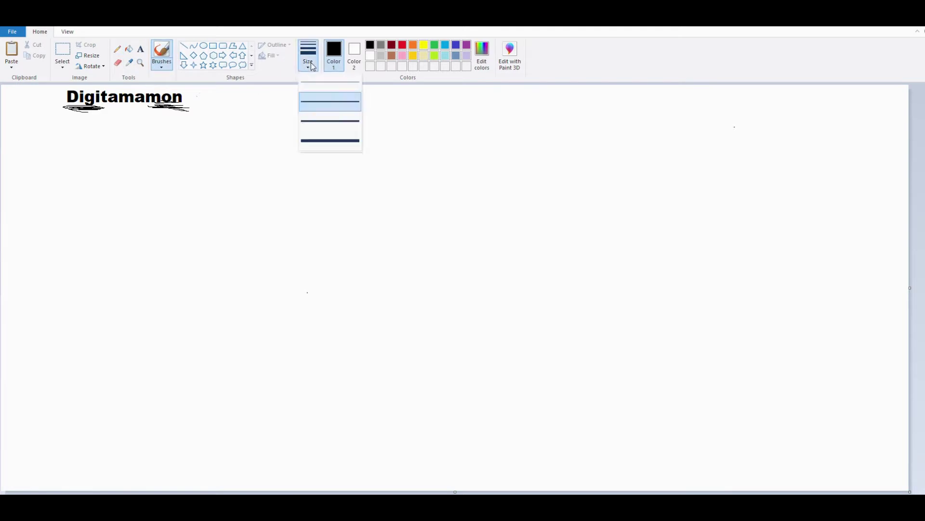
left_click(313, 116)
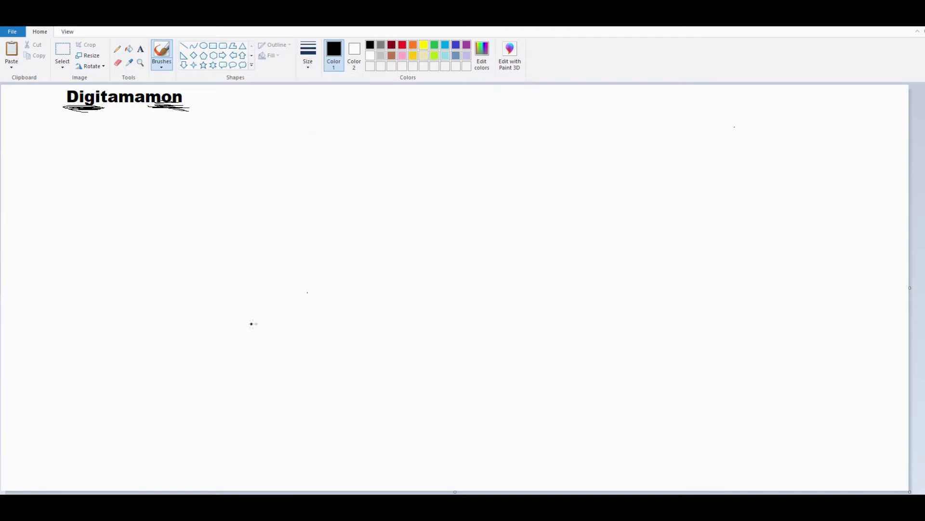
mouse_move(255, 324)
left_mouse_down()
mouse_move(260, 375)
mouse_move(214, 380)
mouse_move(206, 392)
mouse_move(227, 404)
mouse_move(286, 406)
mouse_move(291, 326)
left_mouse_up()
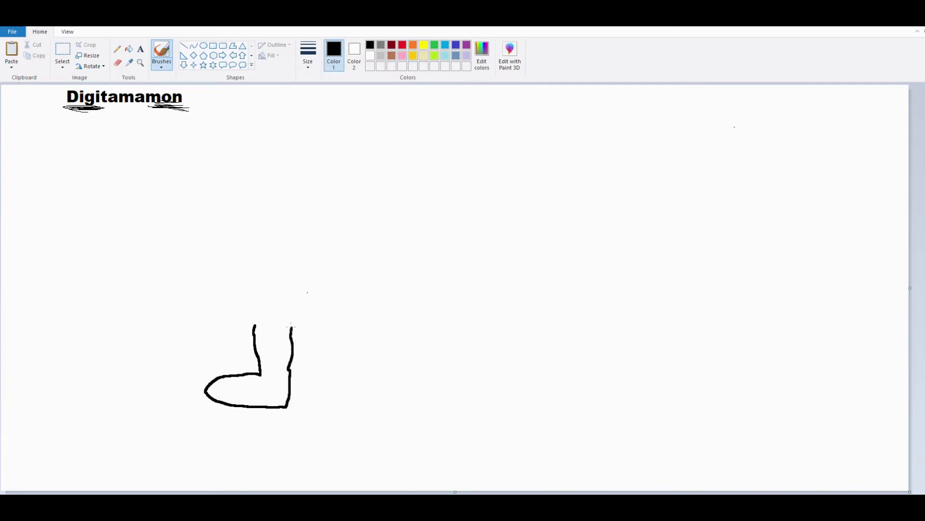
mouse_move(351, 320)
left_mouse_down()
mouse_move(352, 404)
mouse_move(404, 410)
mouse_move(420, 393)
mouse_move(408, 377)
mouse_move(382, 376)
mouse_move(381, 322)
left_mouse_up()
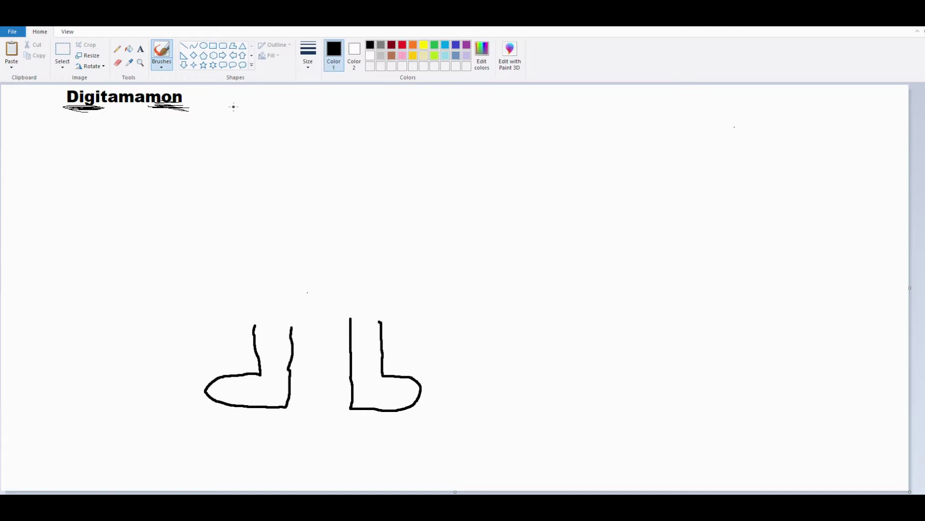
mouse_move(247, 101)
left_mouse_down()
mouse_move(223, 162)
mouse_move(233, 305)
mouse_move(248, 318)
mouse_move(284, 323)
mouse_move(387, 320)
mouse_move(409, 295)
mouse_move(403, 117)
mouse_move(375, 99)
mouse_move(247, 99)
mouse_move(242, 155)
mouse_move(259, 287)
mouse_move(306, 293)
mouse_move(377, 289)
mouse_move(388, 231)
mouse_move(381, 119)
mouse_move(248, 113)
left_mouse_up()
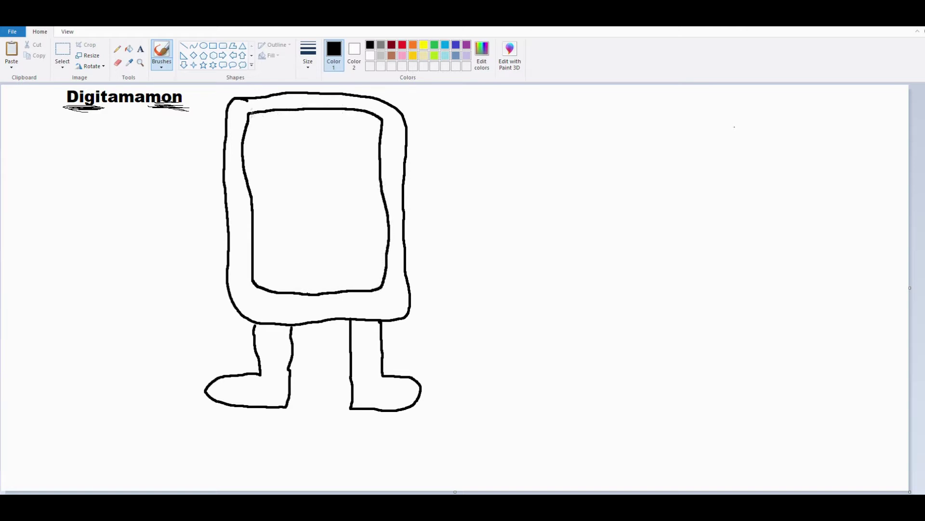
Step: Draw the eyes, curved grin, angled brows, a waving left arm and a hook mark on the screen
mouse_move(315, 301)
left_mouse_down()
mouse_move(329, 313)
mouse_move(317, 298)
left_mouse_up()
mouse_move(275, 134)
left_mouse_down()
mouse_move(266, 160)
mouse_move(286, 153)
mouse_move(276, 133)
left_mouse_up()
mouse_move(348, 138)
left_mouse_down()
mouse_move(334, 157)
mouse_move(358, 163)
mouse_move(347, 138)
left_mouse_up()
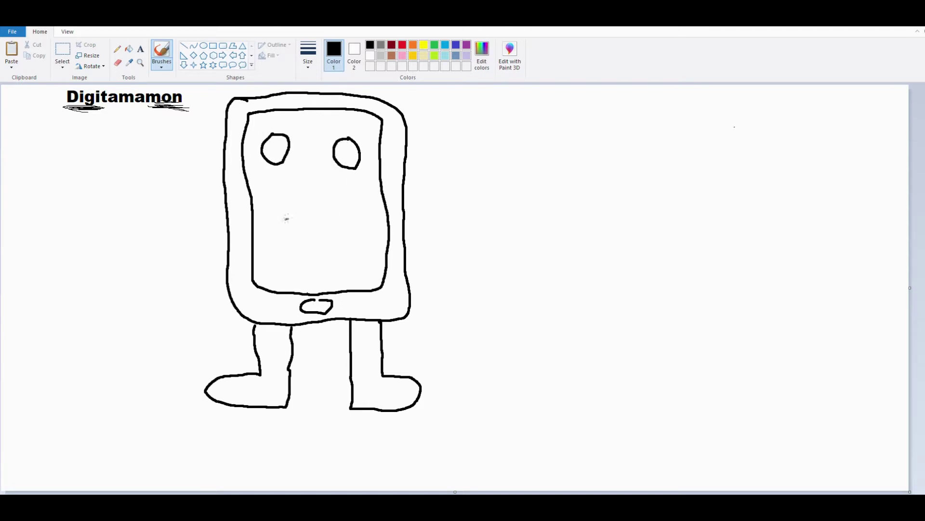
mouse_move(277, 220)
left_mouse_down()
mouse_move(299, 233)
mouse_move(349, 220)
mouse_move(361, 206)
mouse_move(355, 235)
mouse_move(322, 255)
mouse_move(275, 239)
mouse_move(284, 223)
left_mouse_up()
mouse_move(227, 205)
left_mouse_down()
mouse_move(180, 165)
mouse_move(187, 147)
mouse_move(177, 159)
mouse_move(140, 140)
mouse_move(115, 159)
mouse_move(163, 174)
mouse_move(231, 225)
left_mouse_up()
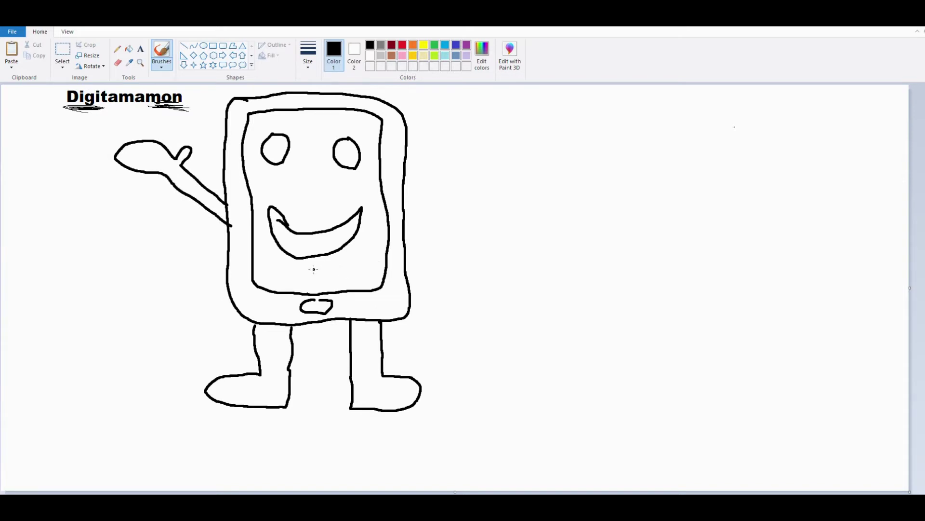
mouse_move(316, 268)
left_mouse_down()
mouse_move(322, 283)
mouse_move(310, 263)
left_mouse_up()
left_click_drag(263, 114, 283, 131)
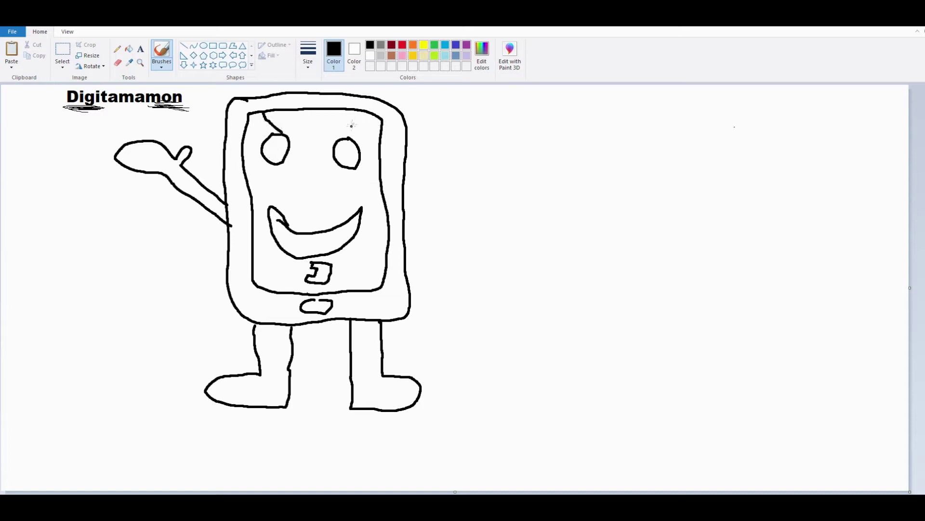
left_click_drag(355, 122, 330, 140)
Step: Draw the right arm holding a knife and a small nose, then bring the browser image results over
mouse_move(401, 217)
left_mouse_down()
mouse_move(453, 188)
mouse_move(454, 167)
mouse_move(465, 185)
mouse_move(483, 173)
mouse_move(500, 182)
mouse_move(503, 201)
mouse_move(483, 207)
mouse_move(463, 199)
mouse_move(401, 238)
left_mouse_up()
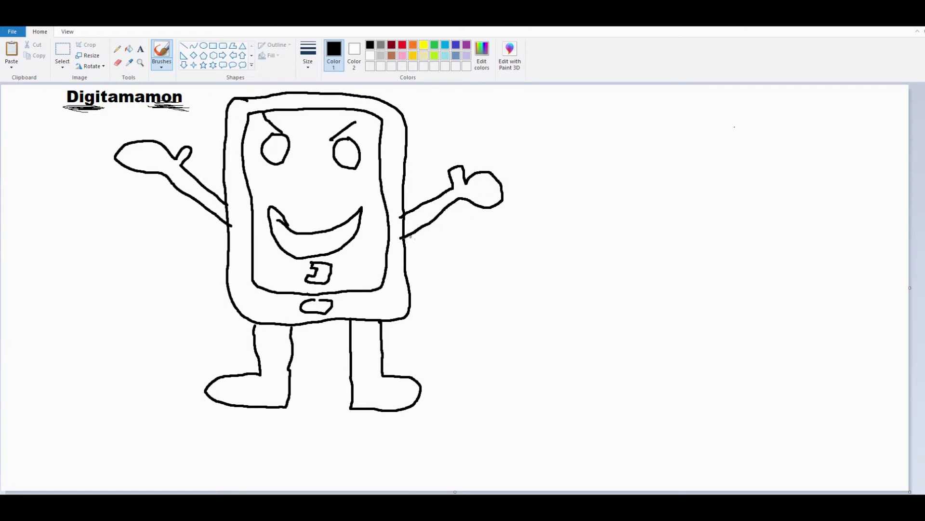
mouse_move(477, 158)
left_mouse_down()
mouse_move(472, 231)
mouse_move(494, 231)
mouse_move(498, 207)
left_mouse_up()
mouse_move(485, 176)
left_mouse_down()
mouse_move(475, 141)
mouse_move(480, 88)
mouse_move(489, 111)
mouse_move(488, 157)
left_mouse_up()
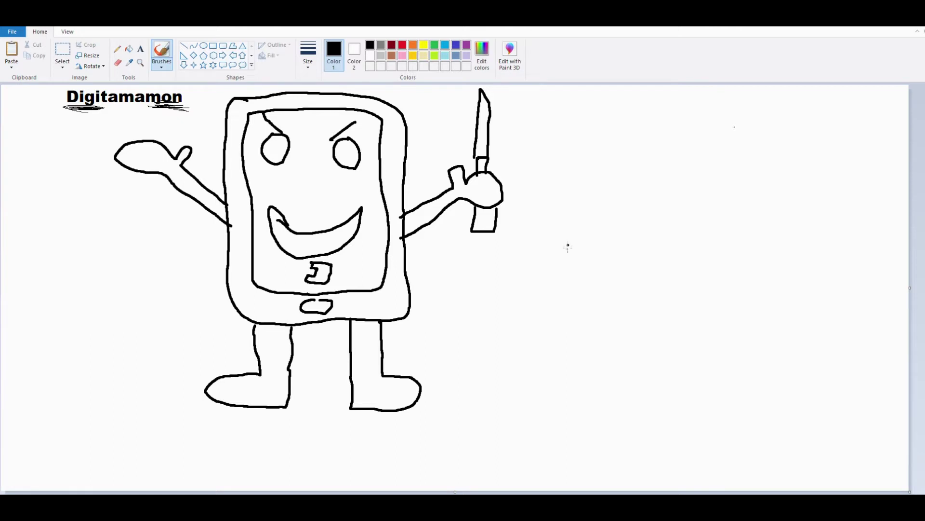
mouse_move(312, 179)
left_mouse_down()
mouse_move(301, 189)
mouse_move(311, 190)
left_mouse_up()
mouse_move(0, 83)
left_mouse_down()
mouse_move(270, 182)
mouse_move(379, 86)
left_mouse_up()
Step: Maximize the browser, view two enlarged Digitamamon reference images including the chef one, then return to Paint
double_click(379, 86)
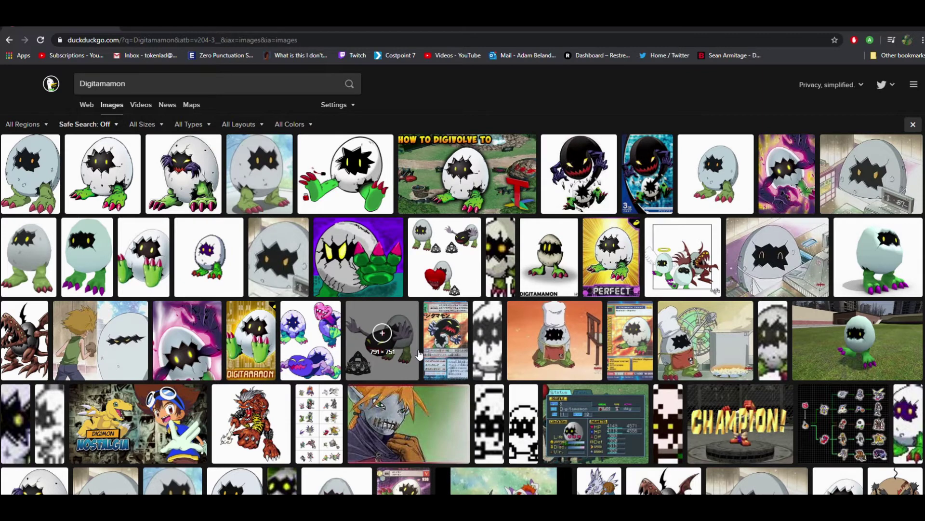
left_click(128, 337)
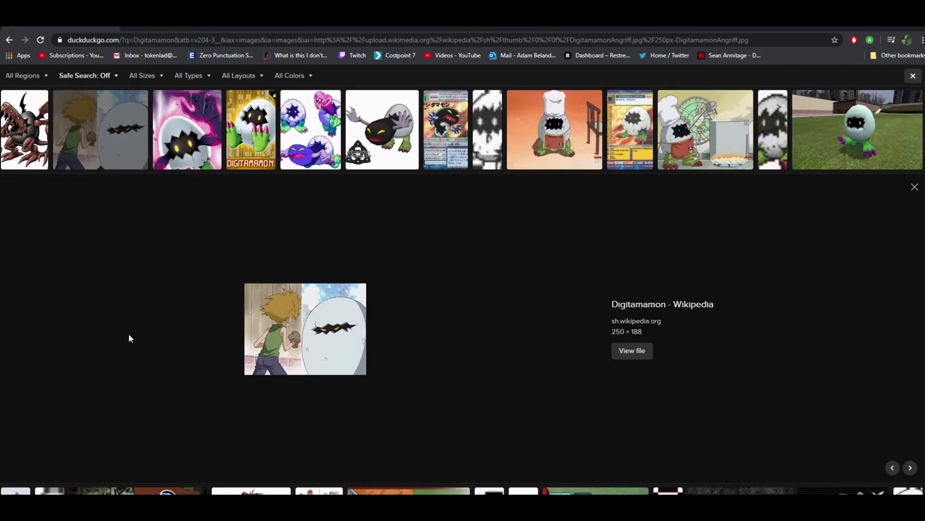
left_click(915, 186)
left_click(704, 135)
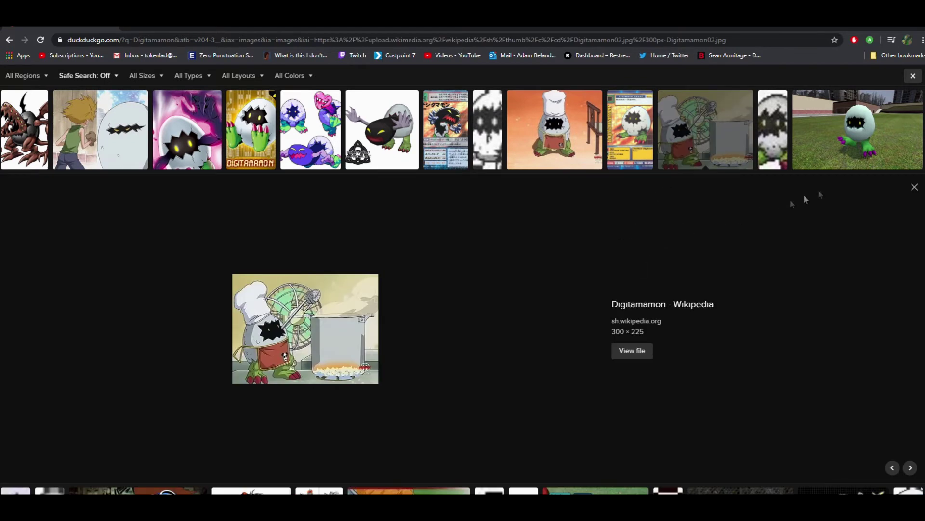
left_click(915, 186)
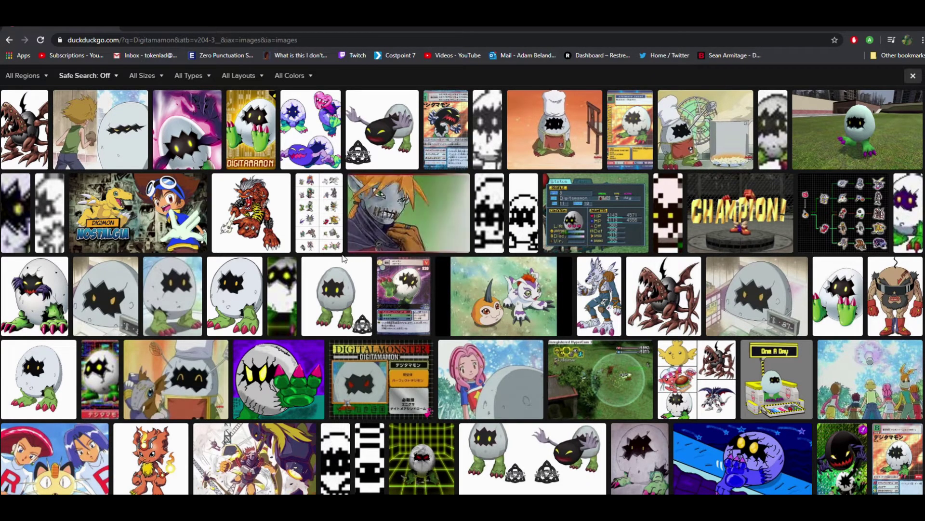
scroll(343, 259, "up", 5)
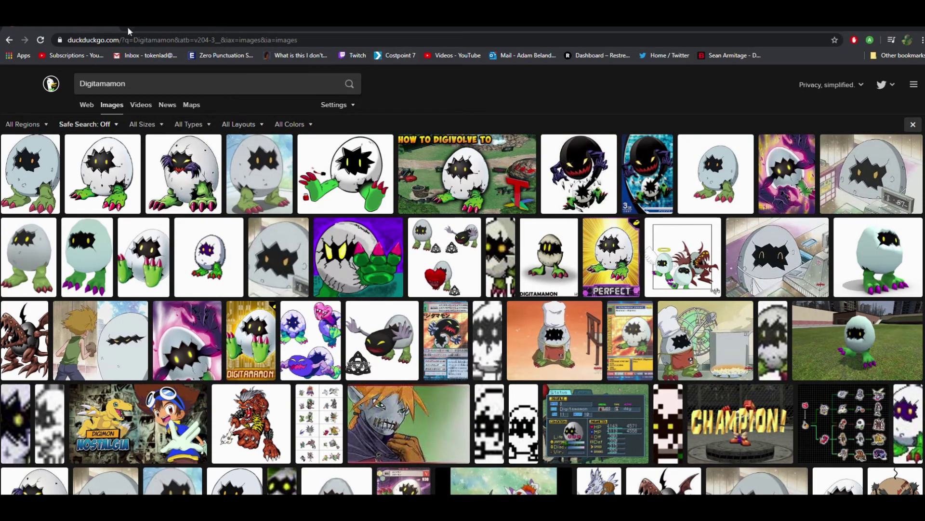
key("alt+Tab")
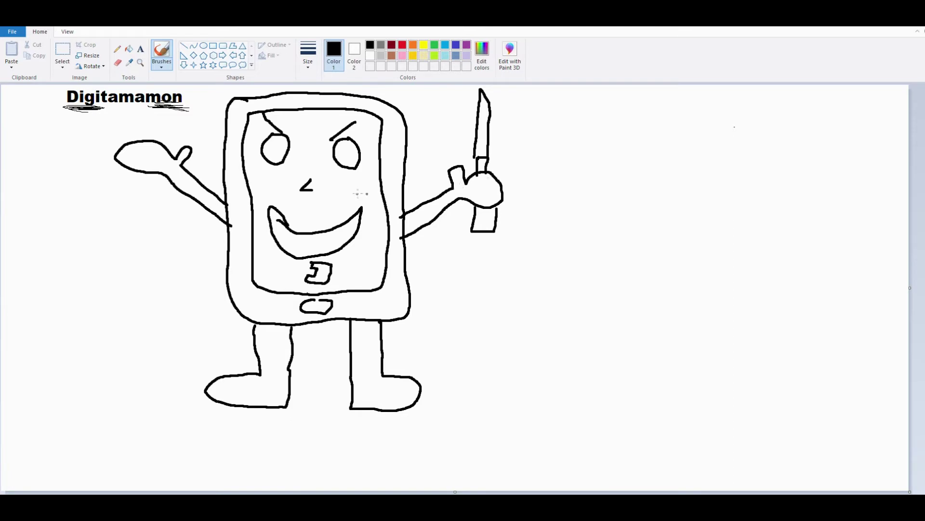
Step: Discard the Digitamamon drawing unsaved and dab a first dot near the top-left of the fresh canvas
key("alt+F4")
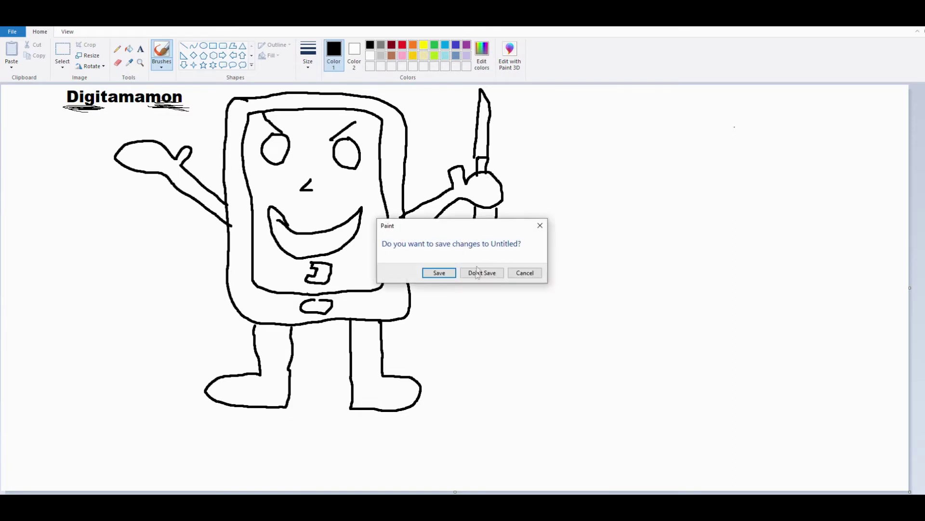
left_click(477, 272)
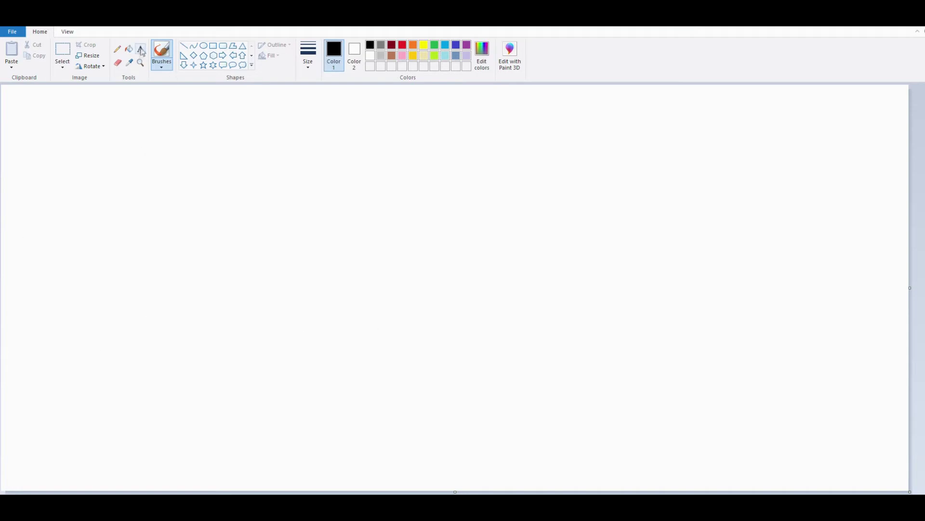
left_click(36, 113)
Step: Add the title 'zudomon' as text near the top-left corner of the canvas
left_click(140, 48)
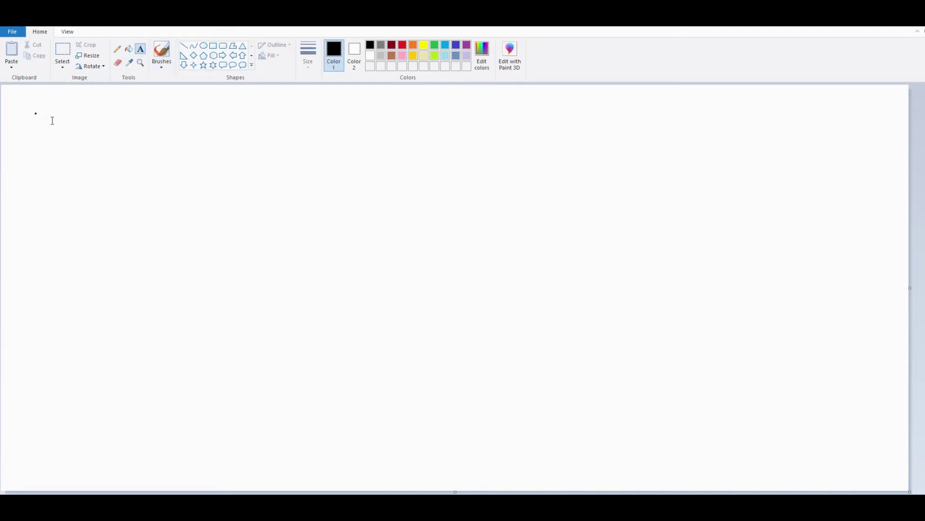
left_click(51, 124)
type("zutomon")
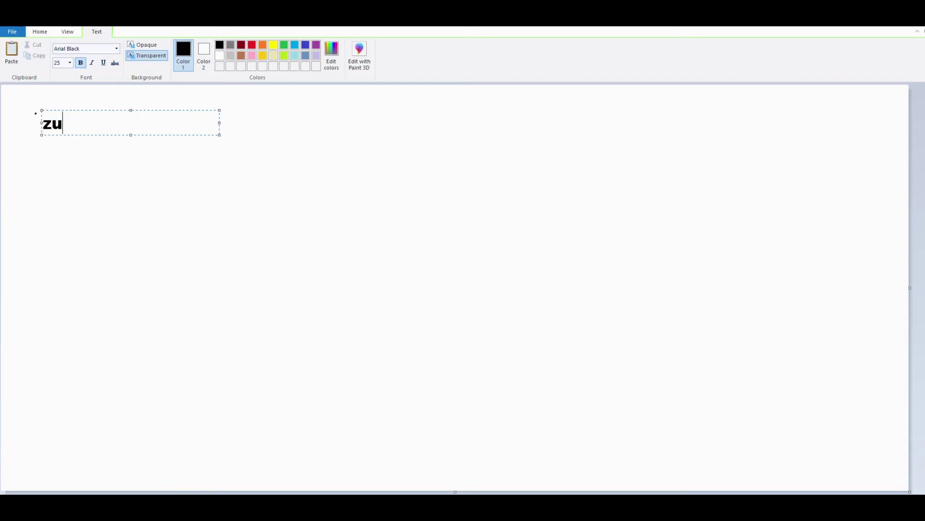
key("BackSpace")
key("BackSpace")
key("BackSpace")
key("BackSpace")
type("amon")
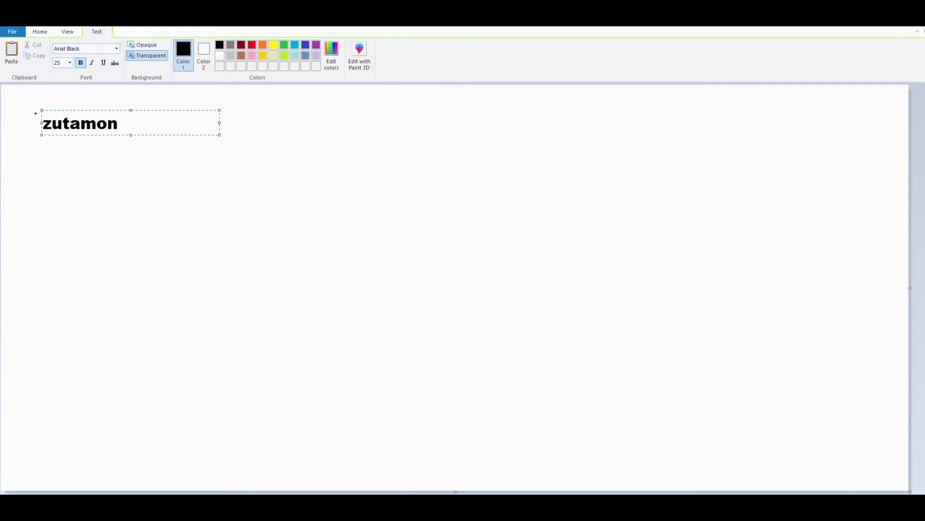
key("BackSpace")
key("BackSpace")
key("BackSpace")
key("BackSpace")
key("BackSpace")
type("do")
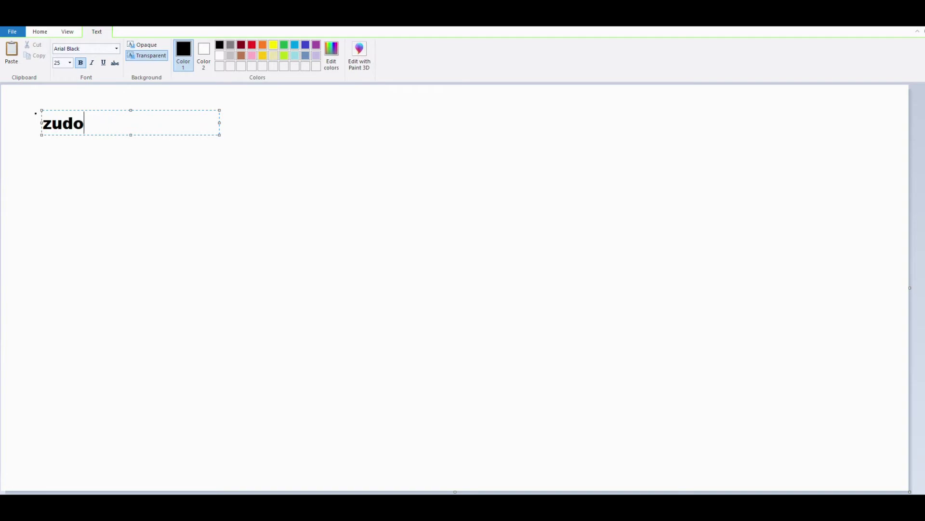
type("mon")
left_click_drag(152, 109, 136, 100)
left_click(143, 147)
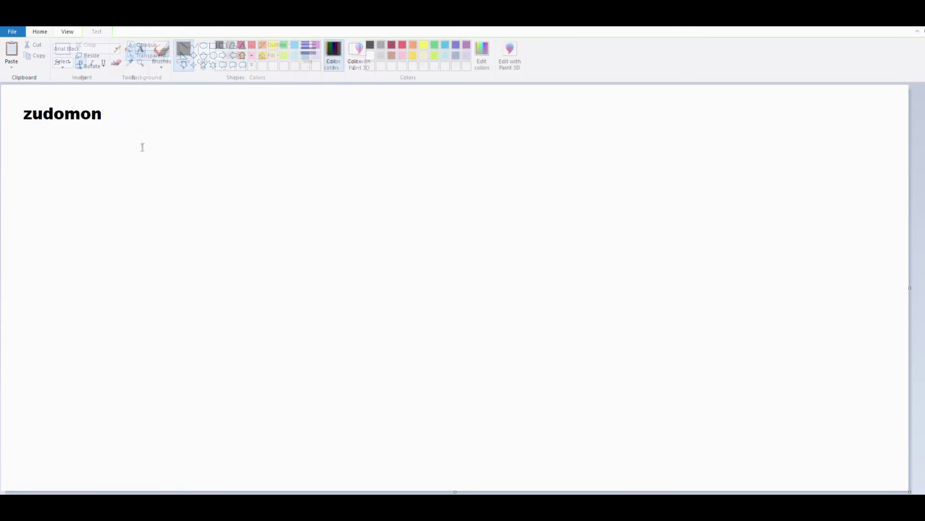
Step: Underline the zudomon title with the pencil and brush a rough box around 'zu'
left_click(117, 48)
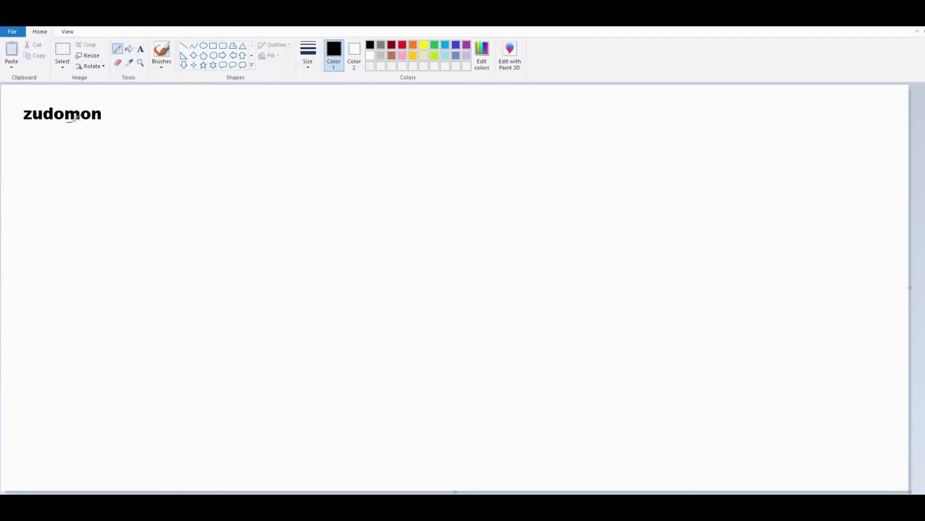
left_click_drag(67, 121, 102, 122)
left_click(162, 53)
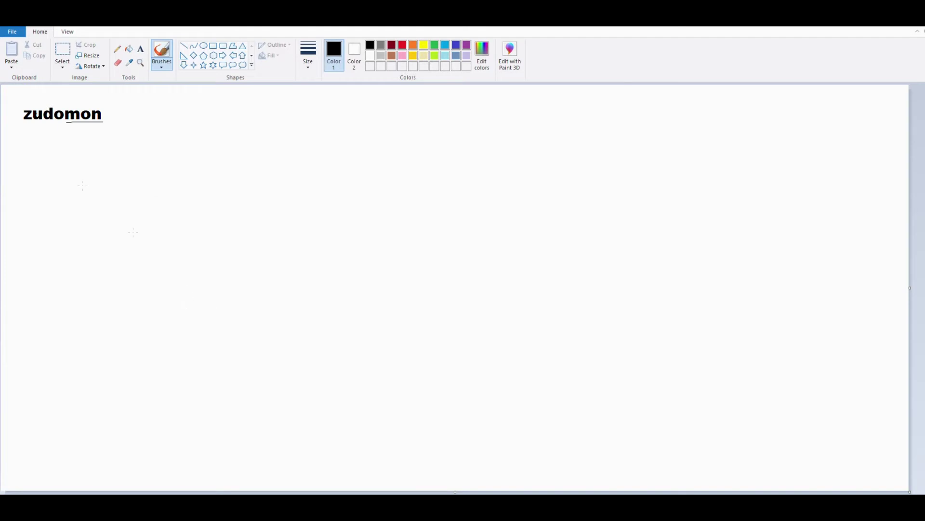
mouse_move(20, 124)
left_mouse_down()
mouse_move(47, 101)
mouse_move(17, 103)
mouse_move(20, 127)
left_mouse_up()
Step: Draw the long oval body, a vertical divider, a raised left box and a giraffe neck with mouth
mouse_move(253, 230)
left_mouse_down()
mouse_move(235, 226)
mouse_move(159, 243)
mouse_move(221, 274)
mouse_move(361, 291)
mouse_move(512, 293)
mouse_move(692, 273)
mouse_move(722, 244)
mouse_move(656, 233)
mouse_move(248, 230)
left_mouse_up()
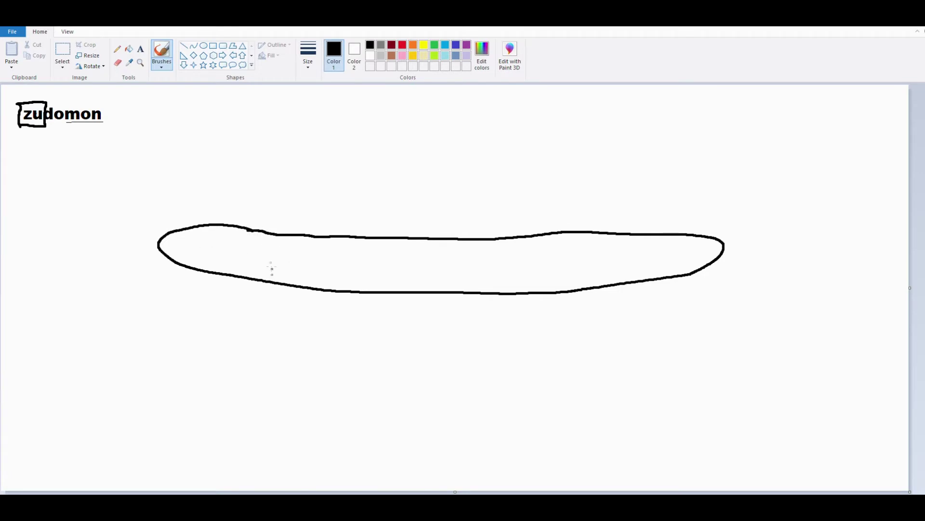
left_click_drag(278, 277, 285, 227)
mouse_move(158, 244)
left_mouse_down()
mouse_move(167, 209)
mouse_move(288, 228)
left_mouse_up()
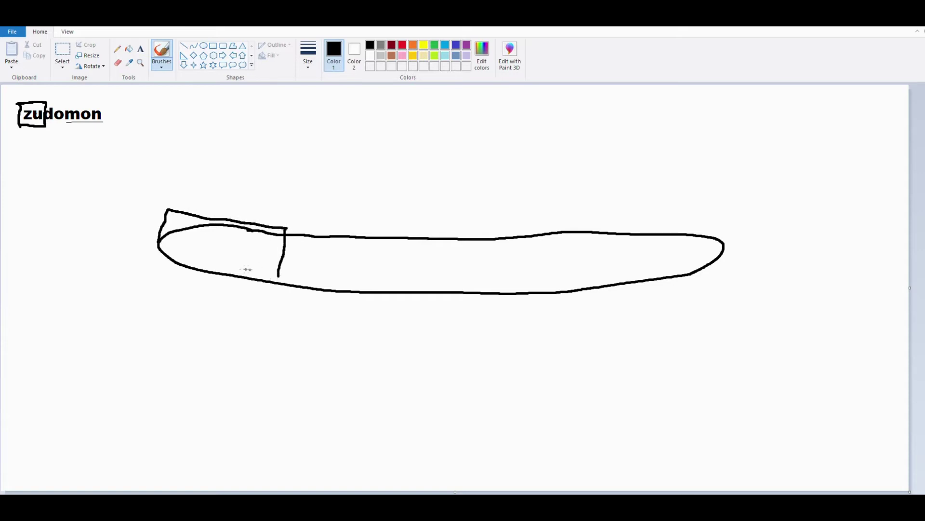
mouse_move(198, 215)
left_mouse_down()
mouse_move(230, 171)
mouse_move(225, 182)
mouse_move(240, 182)
mouse_move(211, 219)
left_mouse_up()
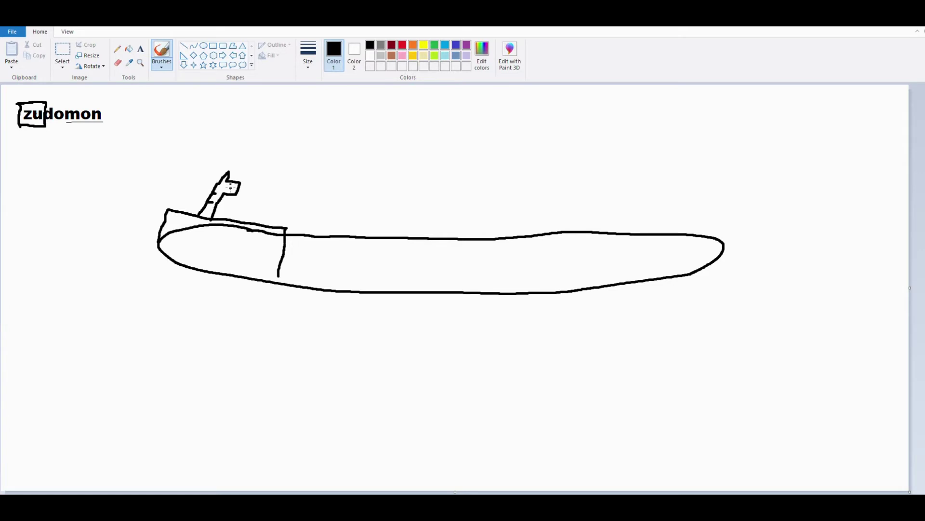
mouse_move(230, 188)
left_mouse_down()
mouse_move(237, 192)
mouse_move(208, 213)
left_mouse_up()
Step: Erase the oval's curved upper edge running inside the left box
left_click(118, 63)
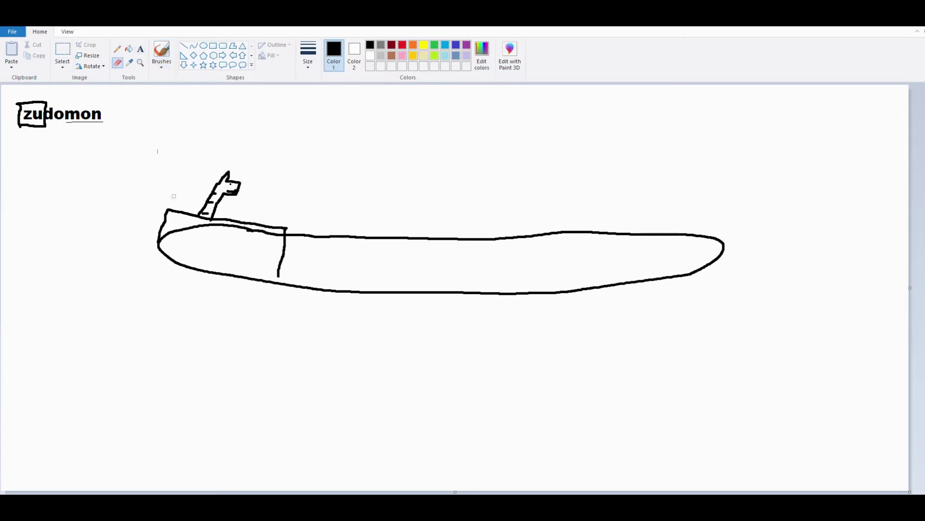
mouse_move(173, 232)
left_mouse_down()
mouse_move(160, 243)
mouse_move(217, 227)
mouse_move(278, 236)
mouse_move(201, 225)
mouse_move(251, 230)
mouse_move(213, 225)
left_mouse_up()
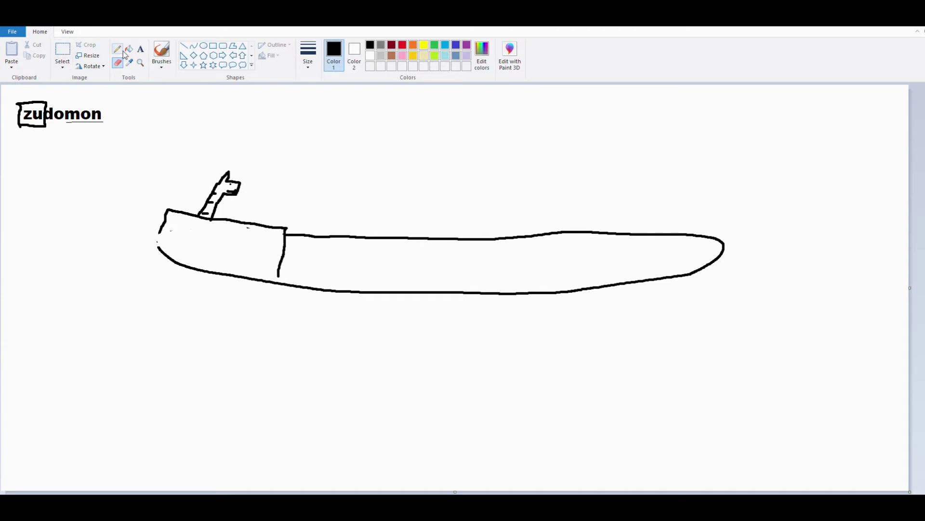
Step: Close the gap in the body's left edge and draw a second giraffe head with dotted eyes
left_click(160, 51)
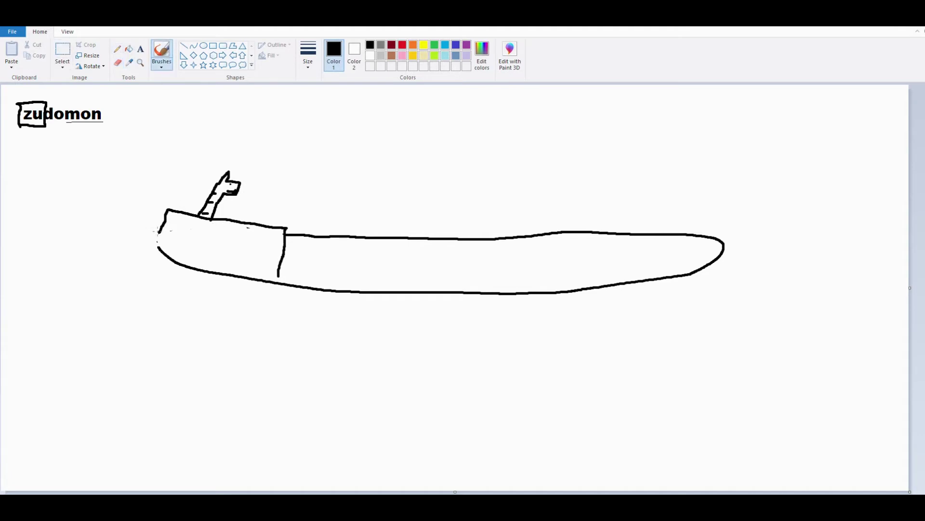
left_click_drag(158, 231, 161, 247)
mouse_move(248, 222)
left_mouse_down()
mouse_move(272, 182)
mouse_move(287, 199)
mouse_move(260, 230)
left_mouse_up()
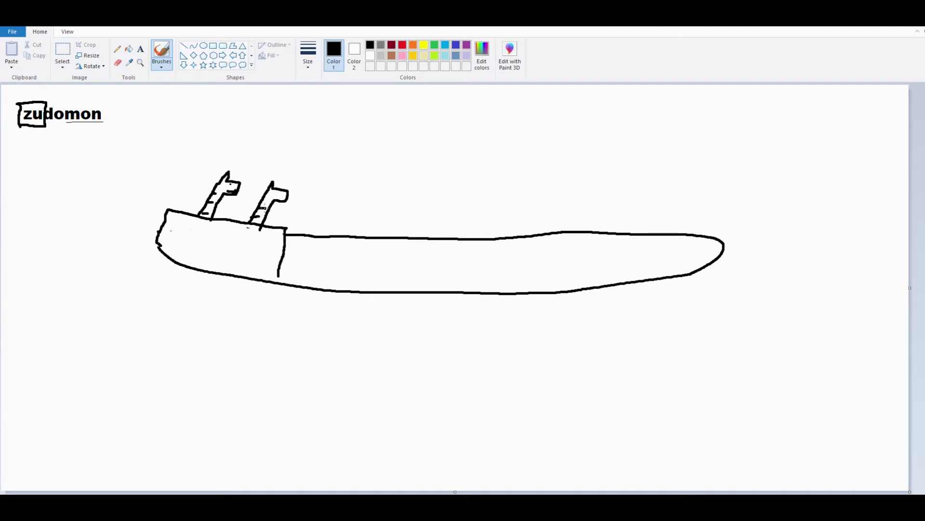
left_click(278, 197)
left_click(282, 194)
Step: Draw a tall box at the body's right end and erase the stray lines inside it
mouse_move(581, 282)
left_mouse_down()
mouse_move(578, 231)
mouse_move(658, 207)
mouse_move(699, 244)
mouse_move(692, 256)
left_mouse_up()
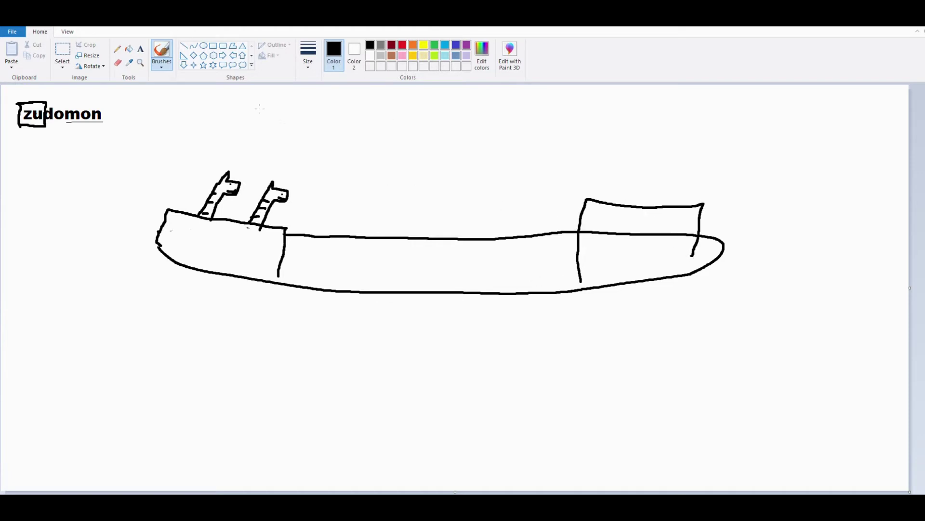
left_click(118, 63)
left_click_drag(622, 232, 584, 233)
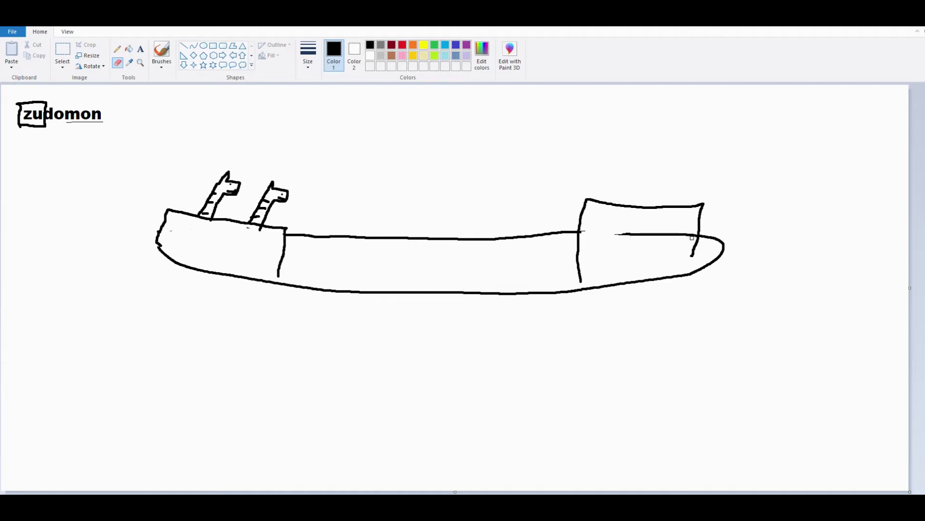
mouse_move(692, 238)
left_mouse_down()
mouse_move(615, 236)
mouse_move(690, 235)
left_mouse_up()
left_click(161, 50)
Step: Draw a neck and smiling head above the right box, a striped snouted animal mid-body, and the left leg with foot
mouse_move(632, 205)
left_mouse_down()
mouse_move(669, 164)
mouse_move(640, 136)
mouse_move(602, 132)
mouse_move(579, 156)
mouse_move(608, 176)
mouse_move(609, 204)
left_mouse_up()
mouse_move(620, 141)
left_mouse_down()
mouse_move(598, 160)
mouse_move(612, 177)
mouse_move(636, 179)
mouse_move(649, 171)
mouse_move(651, 148)
mouse_move(612, 144)
mouse_move(633, 167)
left_mouse_up()
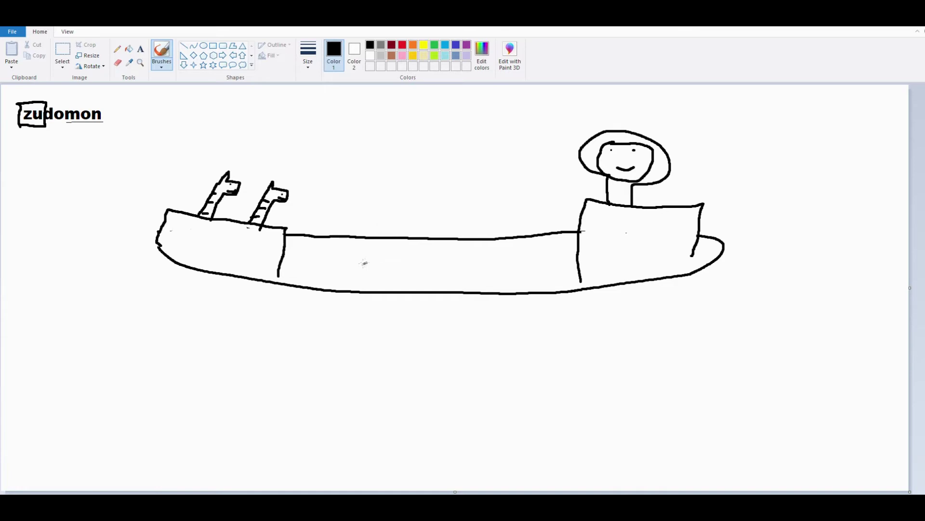
mouse_move(358, 253)
left_mouse_down()
mouse_move(388, 248)
mouse_move(382, 262)
mouse_move(352, 258)
mouse_move(357, 251)
mouse_move(345, 271)
mouse_move(357, 253)
mouse_move(365, 268)
mouse_move(391, 262)
mouse_move(402, 274)
mouse_move(388, 242)
mouse_move(404, 251)
mouse_move(400, 233)
mouse_move(392, 243)
mouse_move(388, 228)
mouse_move(418, 227)
mouse_move(416, 239)
mouse_move(381, 246)
left_mouse_up()
left_click_drag(381, 247, 334, 259)
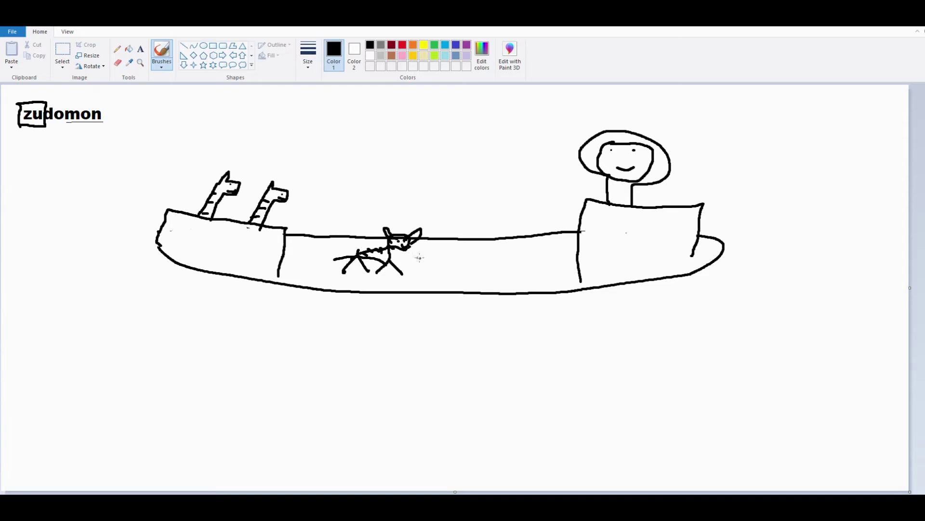
mouse_move(408, 256)
left_mouse_down()
mouse_move(422, 250)
mouse_move(411, 265)
mouse_move(433, 246)
mouse_move(427, 252)
left_mouse_up()
mouse_move(215, 273)
left_mouse_down()
mouse_move(220, 349)
mouse_move(104, 378)
mouse_move(179, 453)
mouse_move(243, 403)
mouse_move(250, 286)
left_mouse_up()
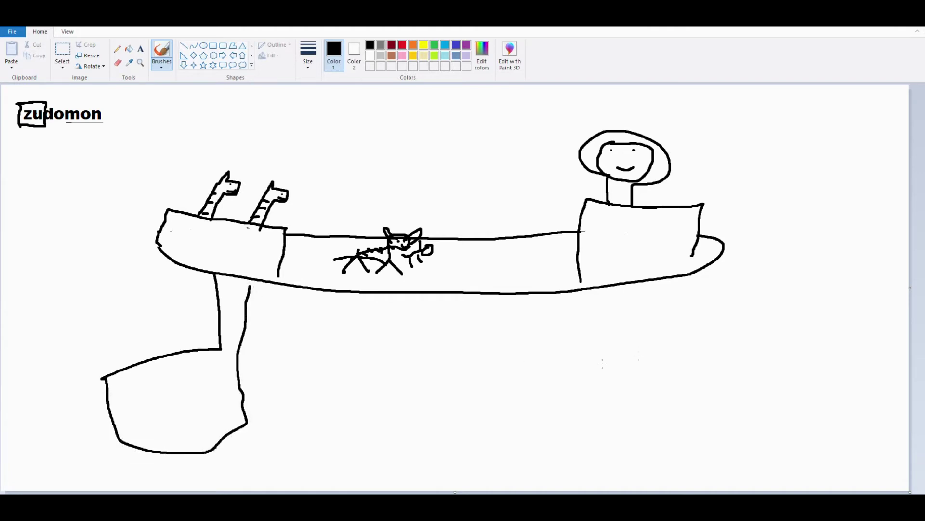
Step: Draw the right leg and foot, a large dome head behind the body, two eyes and a smile
mouse_move(596, 291)
left_mouse_down()
mouse_move(580, 412)
mouse_move(597, 428)
mouse_move(741, 430)
mouse_move(664, 387)
mouse_move(666, 281)
left_mouse_up()
mouse_move(308, 227)
left_mouse_down()
mouse_move(431, 108)
mouse_move(539, 111)
mouse_move(565, 164)
mouse_move(565, 231)
left_mouse_up()
mouse_move(392, 136)
left_mouse_down()
mouse_move(411, 145)
mouse_move(408, 138)
left_mouse_up()
mouse_move(478, 143)
left_mouse_down()
mouse_move(516, 142)
mouse_move(468, 159)
left_mouse_up()
mouse_move(394, 194)
left_mouse_down()
mouse_move(424, 211)
mouse_move(458, 188)
left_mouse_up()
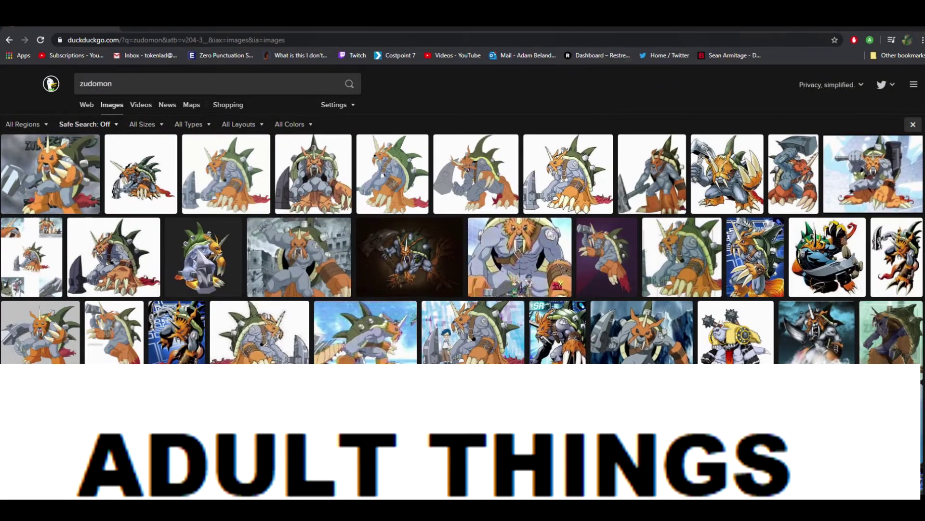
Step: Preview the Zudomon image results, settling on the Digimon Wiki picture, and move the browser window aside
left_click(54, 172)
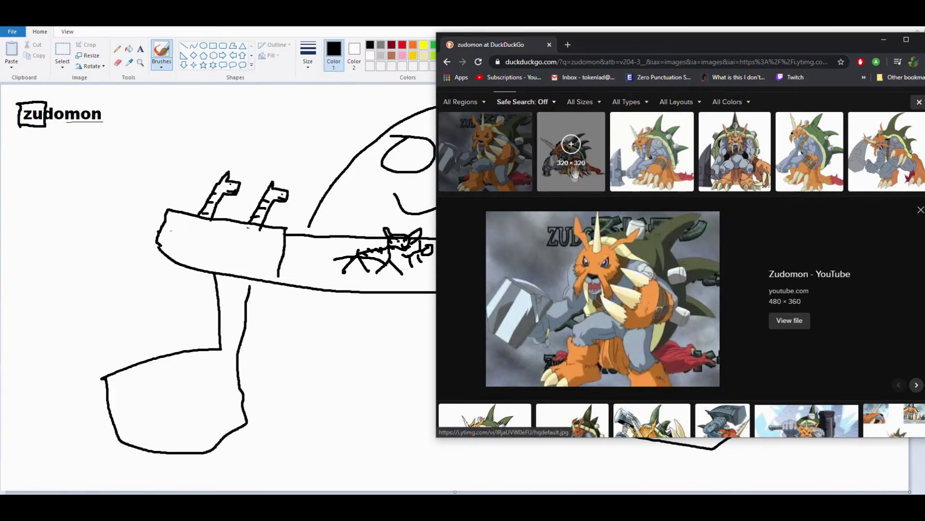
left_click(573, 167)
left_click(484, 144)
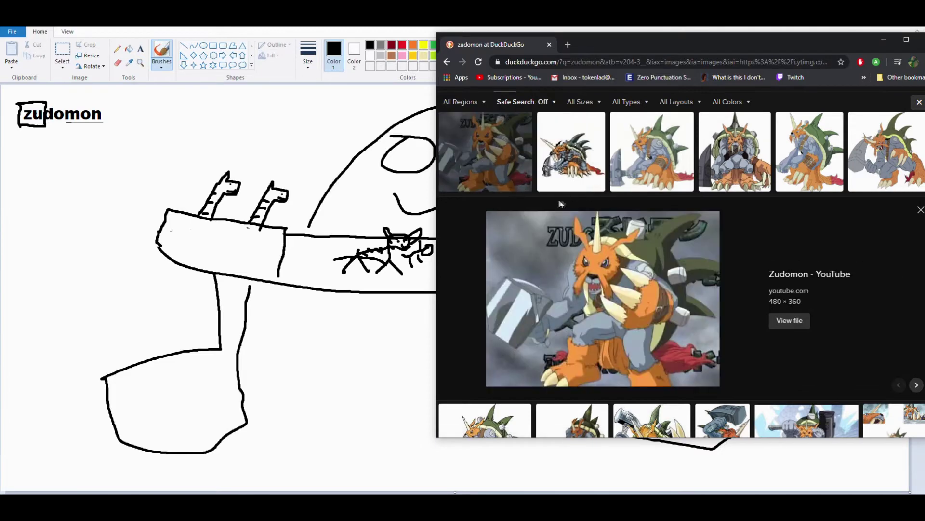
left_click(585, 171)
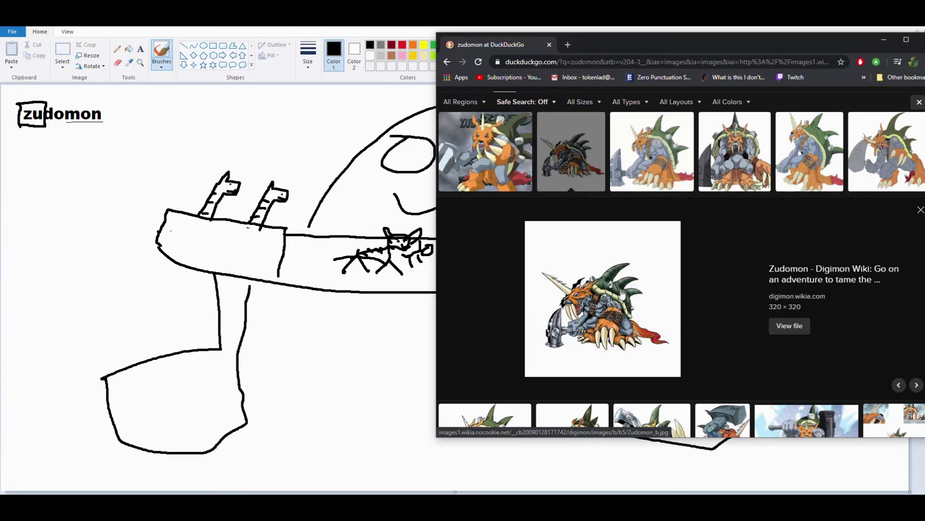
left_click_drag(816, 47, 738, 55)
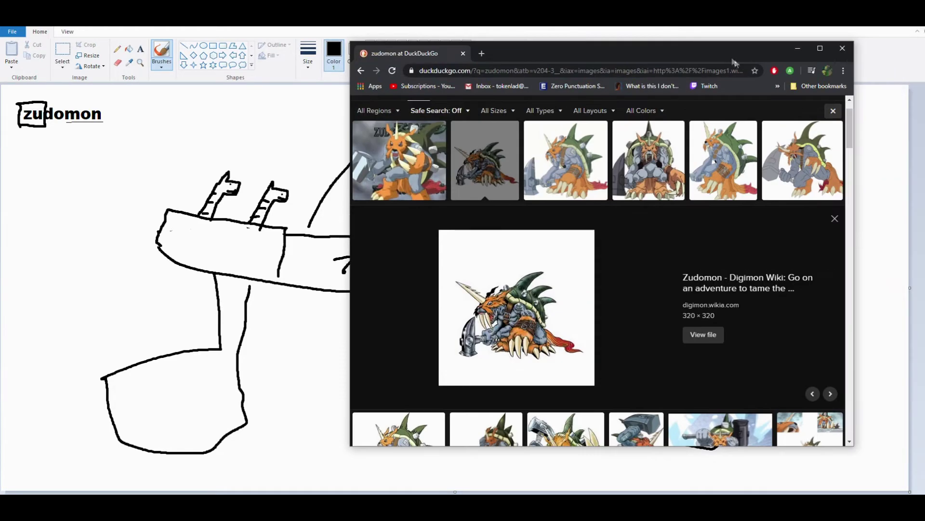
Step: Close the image search and start a new blank canvas, discarding the Zudomon drawing without saving
left_click(837, 48)
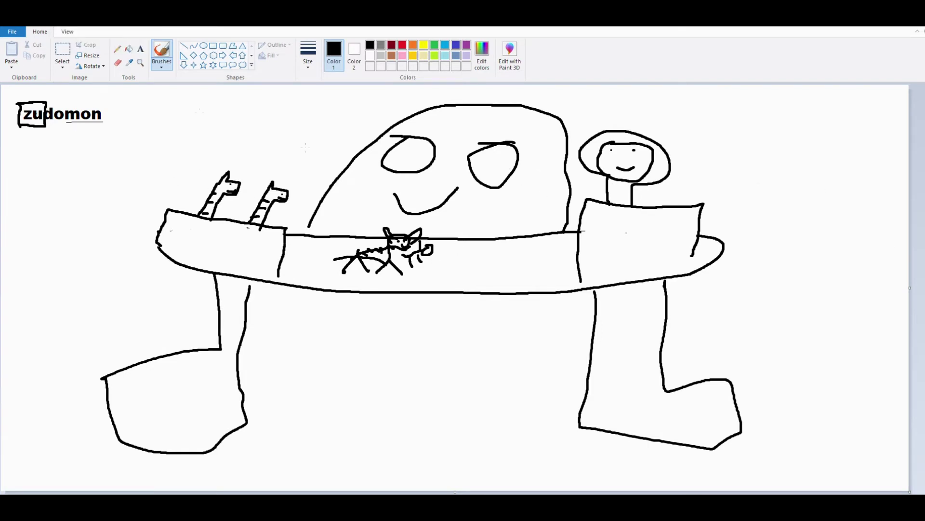
key("ctrl+n")
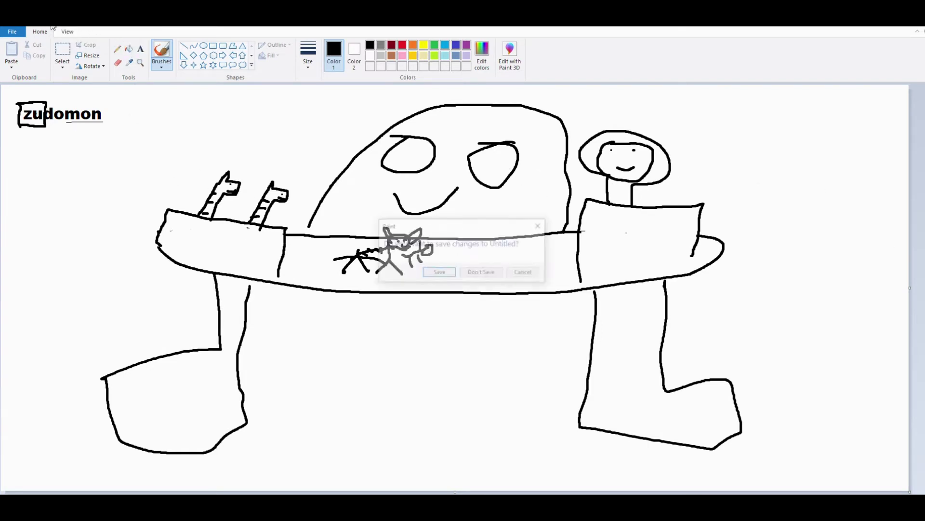
left_click(475, 272)
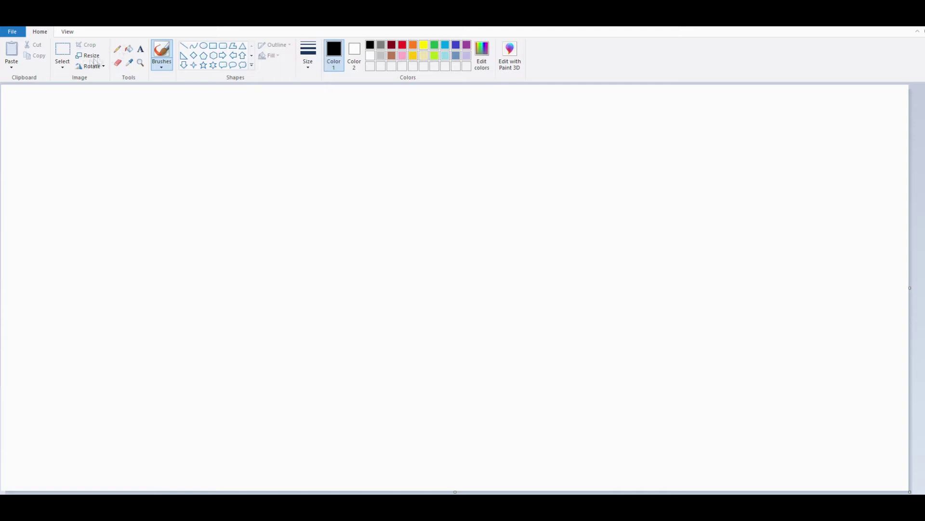
left_click(140, 48)
Step: Write the label 'gomamon' near the top-left of the canvas
left_click(86, 96)
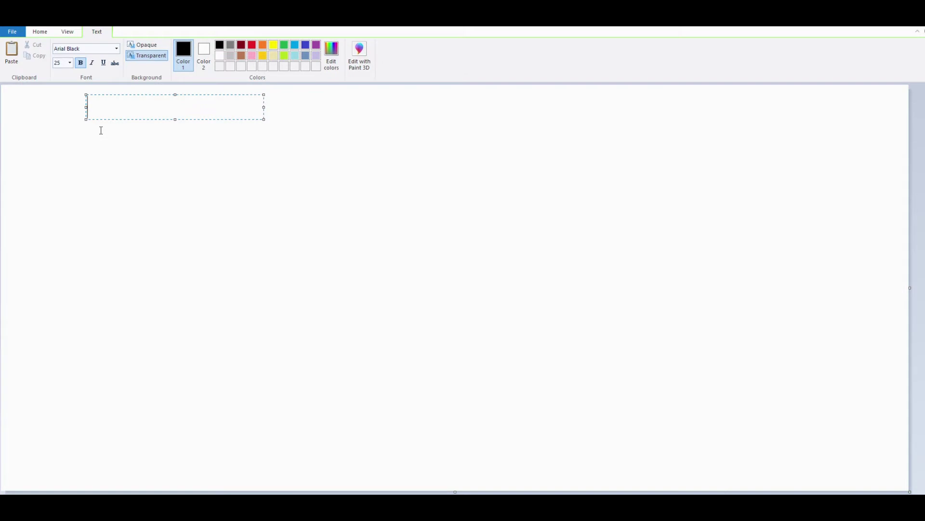
type("goma")
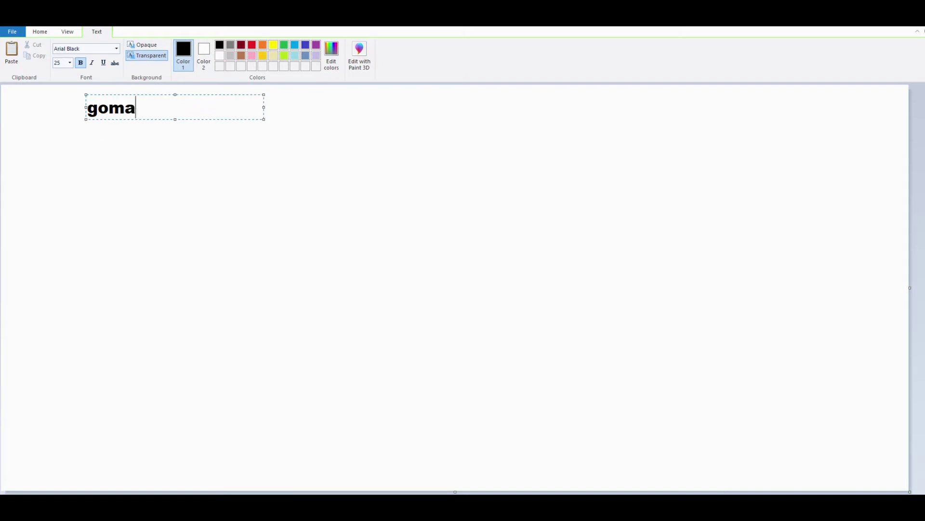
type("mon")
left_click(272, 216)
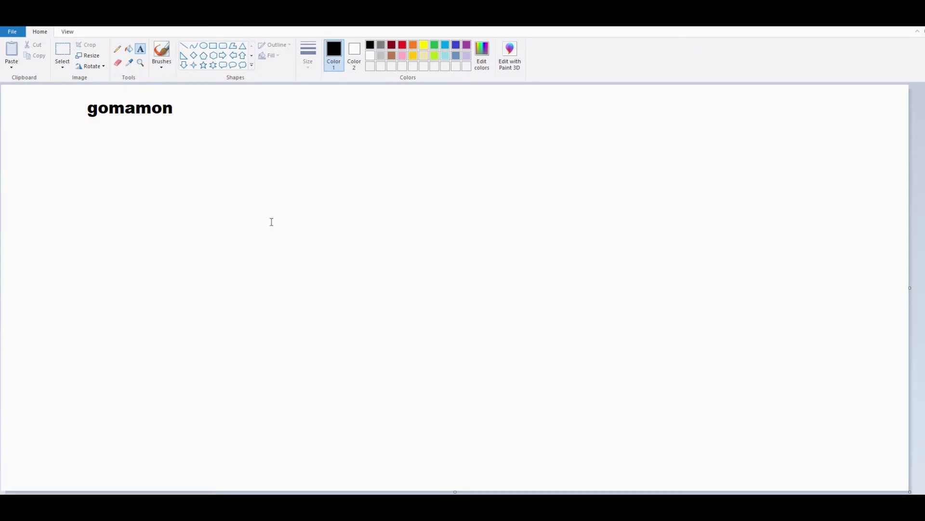
left_click(161, 51)
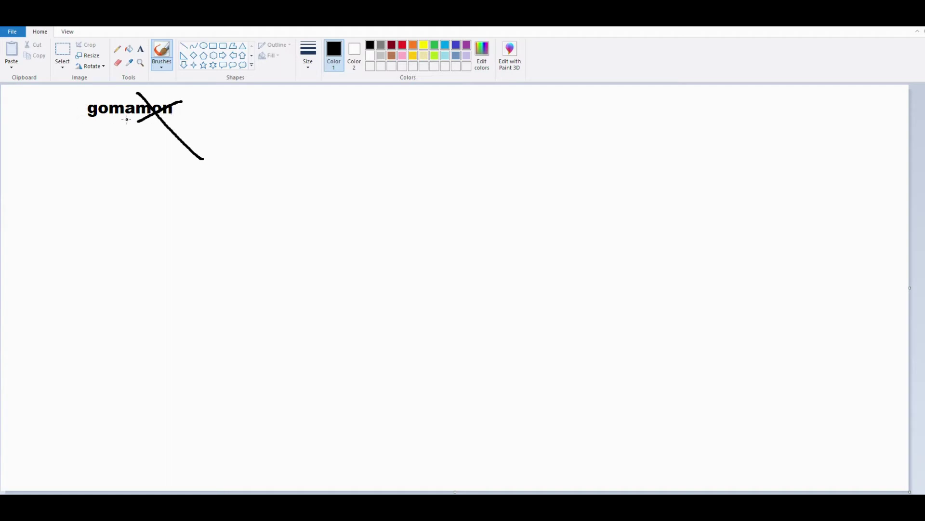
Step: Mark a split in the label, then draw a tilted card with a 6, a doodle, and two lines off its right edge
mouse_move(108, 119)
left_mouse_down()
mouse_move(107, 93)
mouse_move(137, 127)
left_mouse_up()
mouse_move(346, 214)
left_mouse_down()
mouse_move(265, 308)
mouse_move(429, 384)
mouse_move(453, 296)
mouse_move(501, 194)
mouse_move(486, 157)
mouse_move(386, 170)
mouse_move(340, 215)
left_mouse_up()
mouse_move(347, 268)
left_mouse_down()
mouse_move(339, 295)
mouse_move(339, 266)
mouse_move(329, 275)
mouse_move(351, 240)
mouse_move(353, 288)
mouse_move(366, 301)
mouse_move(346, 306)
mouse_move(341, 320)
mouse_move(315, 302)
mouse_move(325, 295)
mouse_move(318, 271)
left_mouse_up()
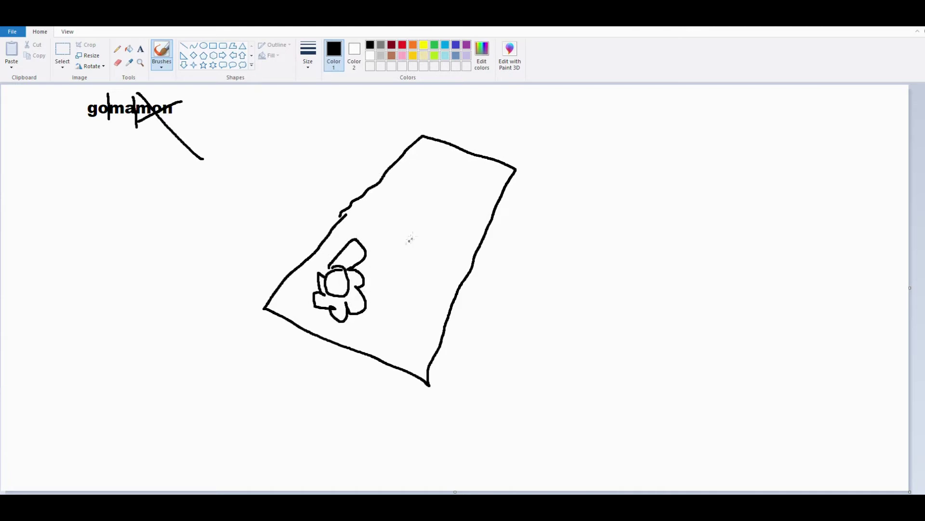
mouse_move(406, 213)
left_mouse_down()
mouse_move(420, 241)
mouse_move(405, 209)
mouse_move(433, 206)
mouse_move(417, 235)
mouse_move(422, 256)
mouse_move(407, 266)
mouse_move(403, 242)
left_mouse_up()
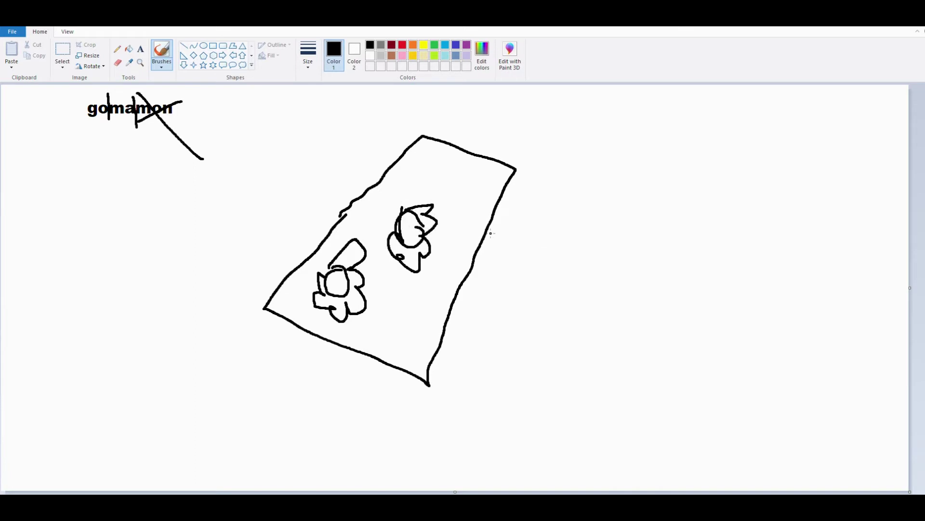
left_click_drag(488, 233, 545, 232)
left_click_drag(471, 271, 533, 277)
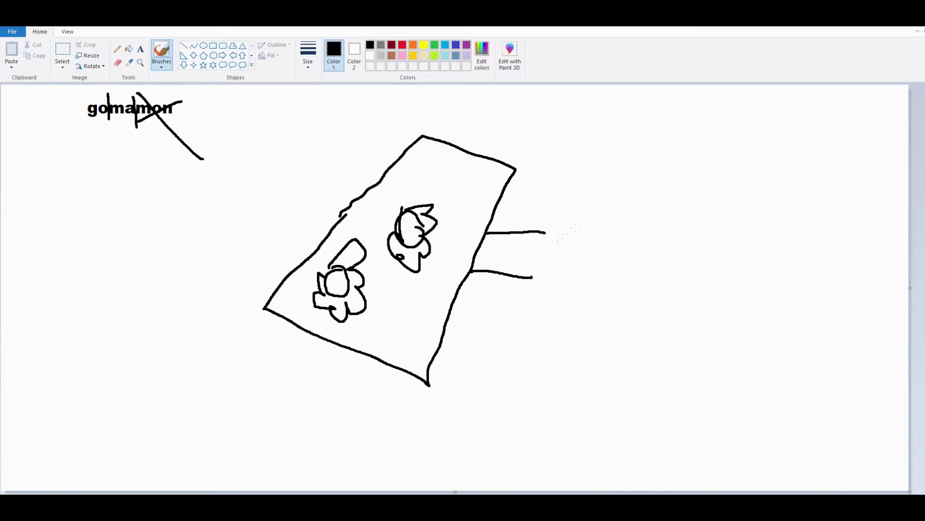
Step: Draw a round head beside the card holding three ovals filled with dots
mouse_move(582, 215)
left_mouse_down()
mouse_move(532, 269)
mouse_move(600, 218)
mouse_move(583, 214)
mouse_move(558, 233)
left_mouse_up()
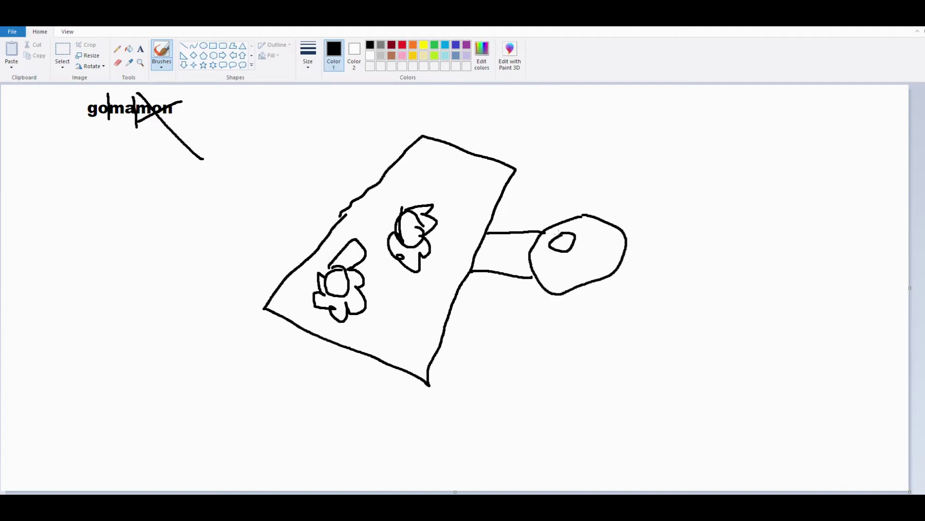
left_click(558, 245)
left_click(571, 239)
left_click(565, 241)
left_click(563, 247)
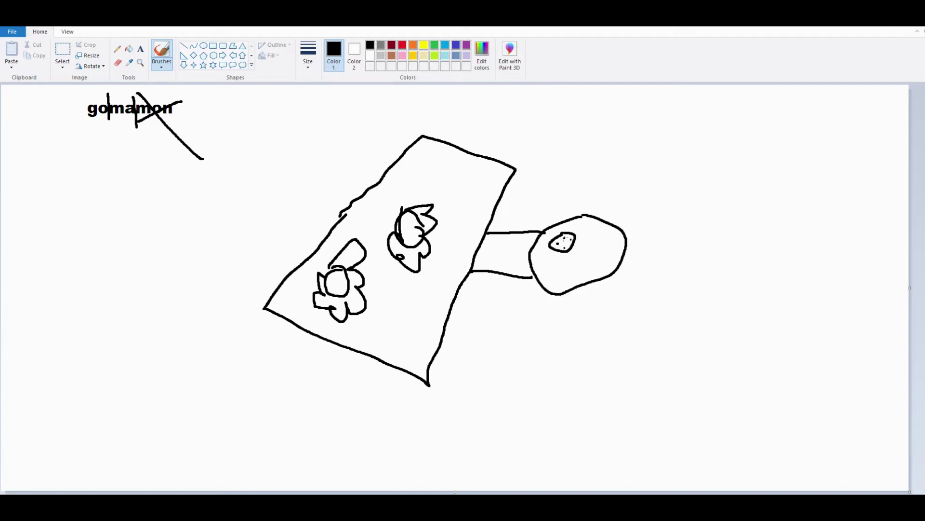
mouse_move(594, 231)
left_mouse_down()
mouse_move(612, 267)
mouse_move(592, 231)
mouse_move(595, 244)
left_mouse_up()
left_click(602, 241)
left_click(598, 263)
left_click(603, 263)
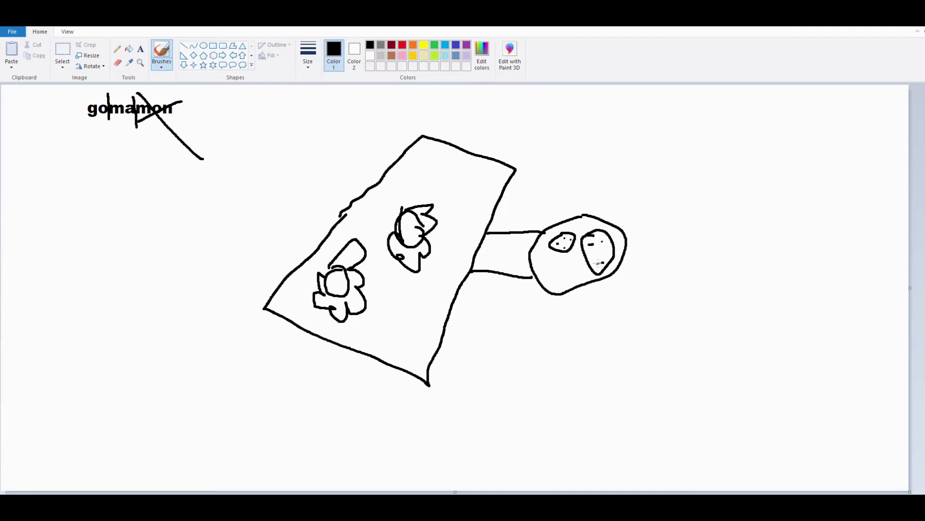
left_click(602, 259)
left_click(597, 256)
left_click(604, 248)
left_click(608, 250)
left_click(595, 248)
mouse_move(553, 261)
left_mouse_down()
mouse_move(558, 275)
mouse_move(553, 260)
mouse_move(564, 259)
left_mouse_up()
left_click(571, 270)
left_click(557, 270)
left_click(565, 264)
left_click(566, 264)
left_click(562, 266)
Step: Add a stick leg, a long diagonal from the card's lower corner, and three motion lines on the left
left_click_drag(390, 365, 375, 444)
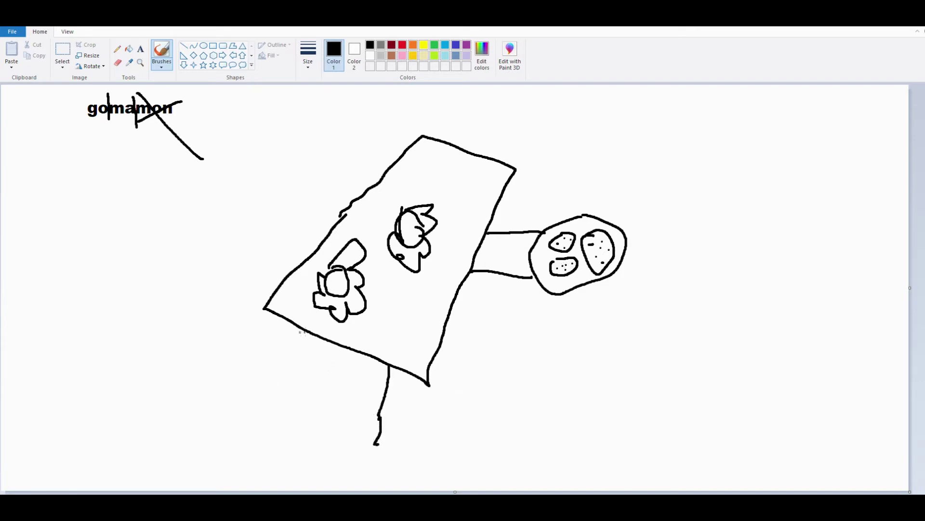
left_click_drag(308, 332, 175, 385)
left_click_drag(200, 199, 325, 201)
left_click_drag(178, 236, 270, 233)
left_click_drag(128, 273, 228, 277)
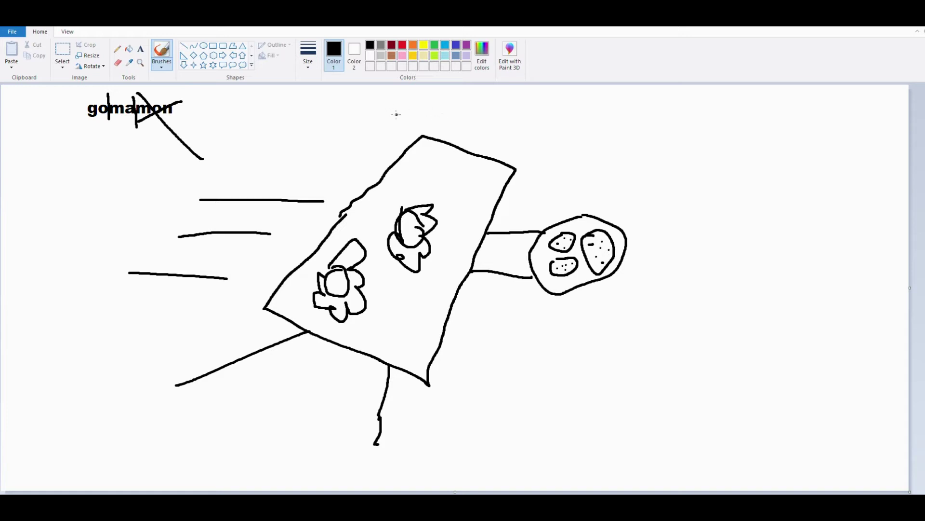
Step: Outline the head above the card and give it two eye dots, glasses and a smile
mouse_move(545, 122)
left_mouse_down()
mouse_move(573, 97)
mouse_move(488, 99)
mouse_move(427, 82)
mouse_move(396, 96)
mouse_move(393, 116)
mouse_move(415, 137)
left_mouse_up()
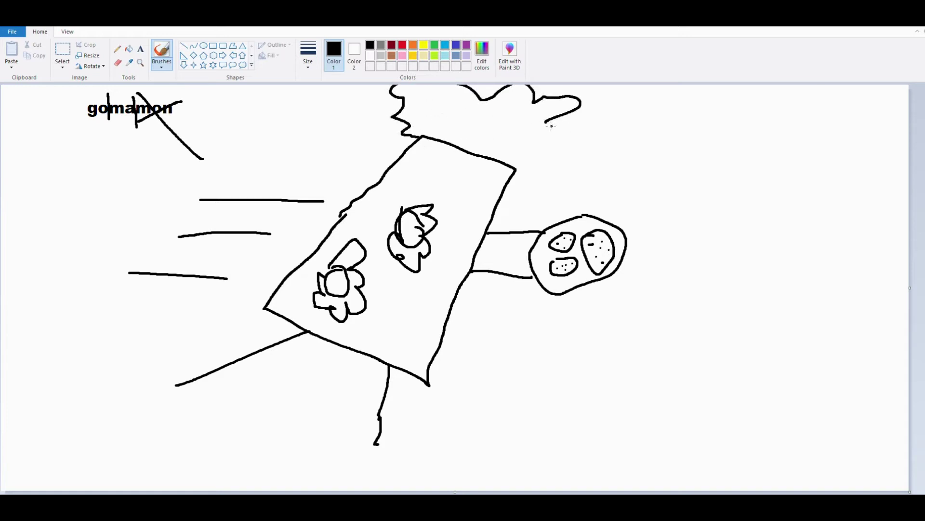
mouse_move(544, 120)
left_mouse_down()
mouse_move(540, 143)
mouse_move(492, 167)
left_mouse_up()
mouse_move(539, 119)
left_mouse_down()
mouse_move(484, 117)
mouse_move(431, 137)
left_mouse_up()
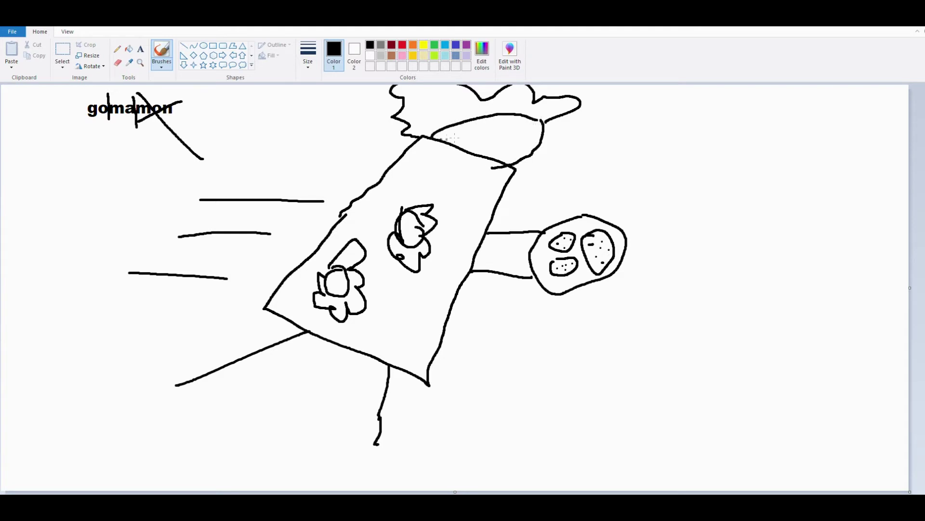
left_click(522, 129)
left_click_drag(496, 144, 519, 148)
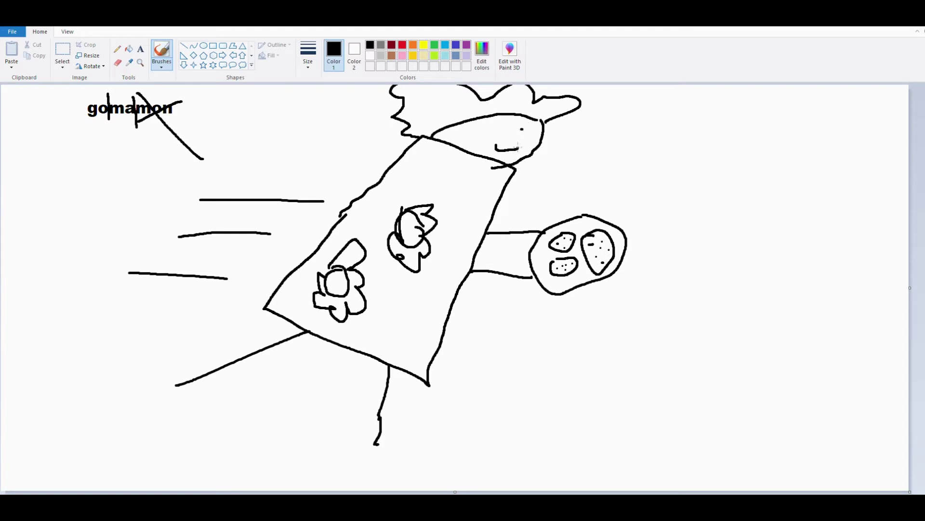
left_click(502, 125)
mouse_move(484, 123)
left_mouse_down()
mouse_move(512, 131)
mouse_move(508, 119)
mouse_move(524, 134)
mouse_move(538, 124)
mouse_move(532, 136)
mouse_move(553, 126)
left_mouse_up()
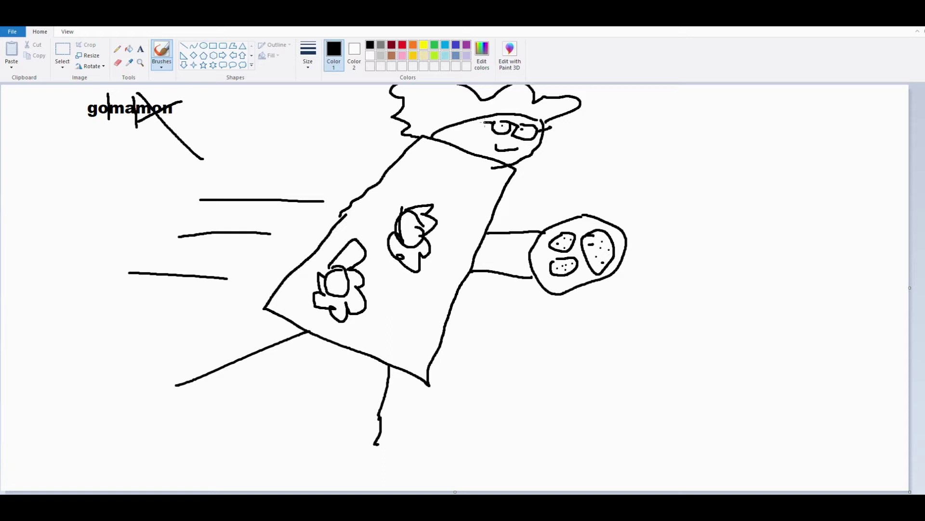
left_click_drag(486, 122, 480, 120)
Step: Add two more flowers on the body and draw a box between the body and arm
mouse_move(451, 186)
left_mouse_down()
mouse_move(448, 202)
mouse_move(462, 176)
mouse_move(484, 205)
mouse_move(461, 217)
mouse_move(436, 182)
mouse_move(479, 176)
left_mouse_up()
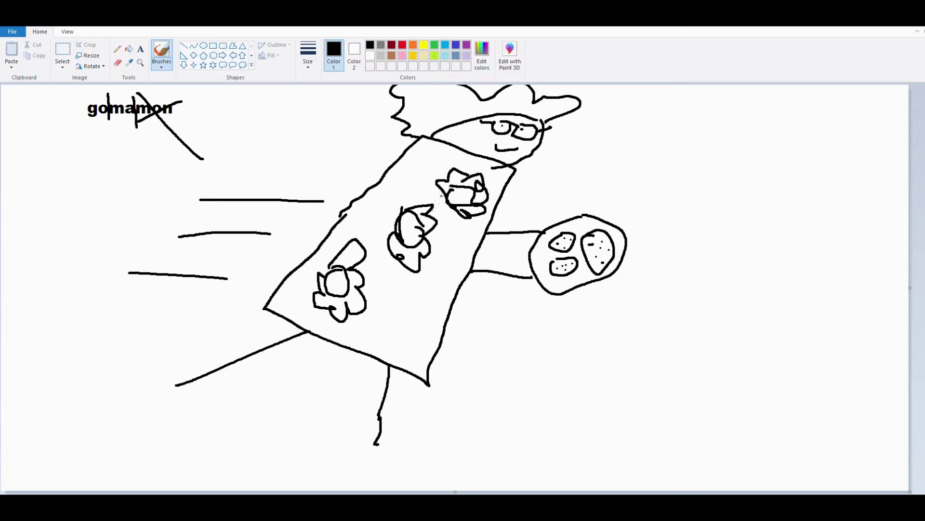
mouse_move(408, 322)
left_mouse_down()
mouse_move(406, 347)
mouse_move(400, 319)
left_mouse_up()
mouse_move(412, 313)
left_mouse_down()
mouse_move(422, 350)
mouse_move(410, 353)
mouse_move(382, 337)
mouse_move(384, 322)
mouse_move(406, 311)
left_mouse_up()
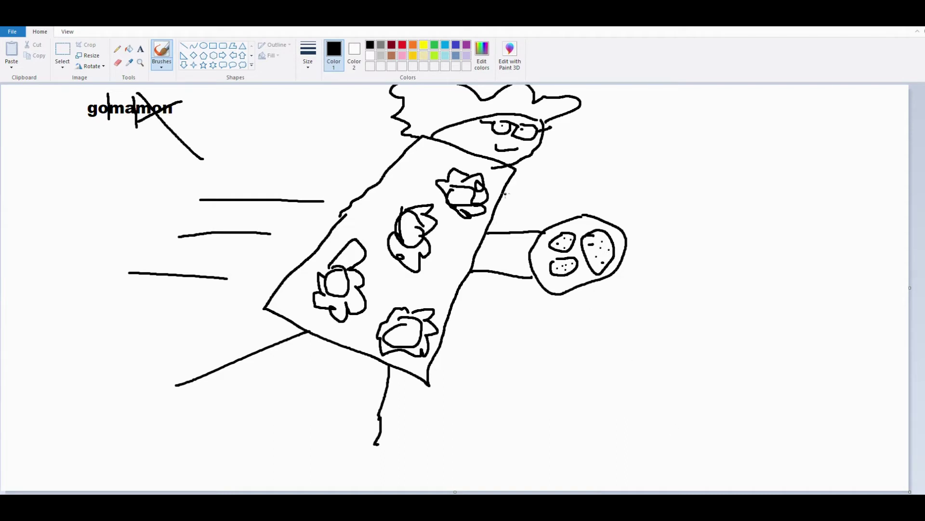
mouse_move(503, 193)
left_mouse_down()
mouse_move(547, 195)
mouse_move(542, 214)
mouse_move(484, 214)
mouse_move(493, 191)
mouse_move(514, 189)
mouse_move(504, 200)
mouse_move(509, 208)
mouse_move(543, 213)
left_mouse_up()
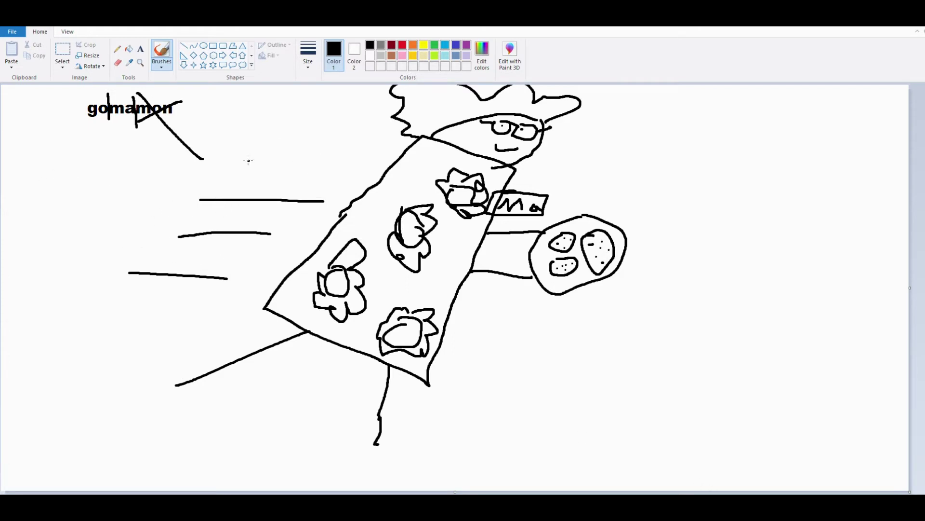
Step: Add two more motion lines on the left, one above the others and one lower down
left_click_drag(248, 160, 339, 152)
left_click_drag(127, 334, 201, 329)
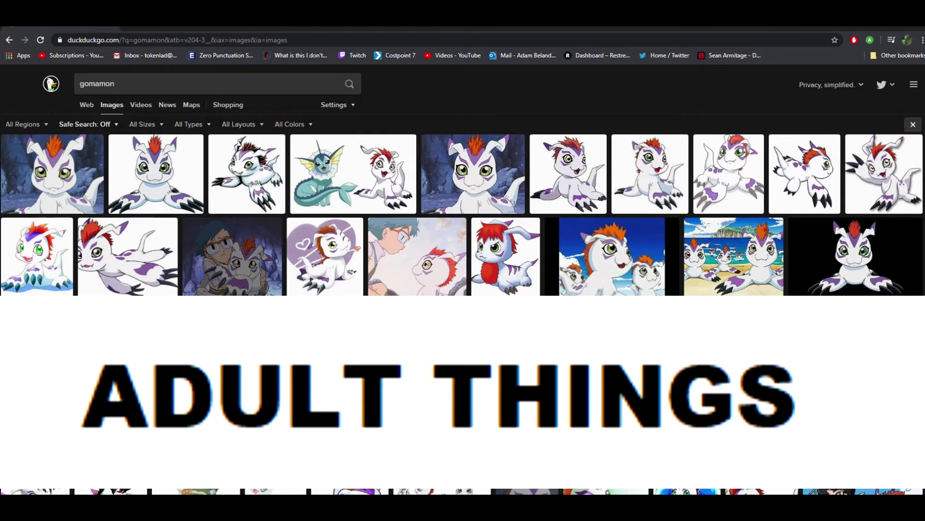
Step: Shrink the browser window to reveal the Paint drawing beside the gomamon results
mouse_move(462, 29)
left_mouse_down()
mouse_move(573, 39)
mouse_move(578, 60)
mouse_move(629, 77)
mouse_move(673, 77)
left_mouse_up()
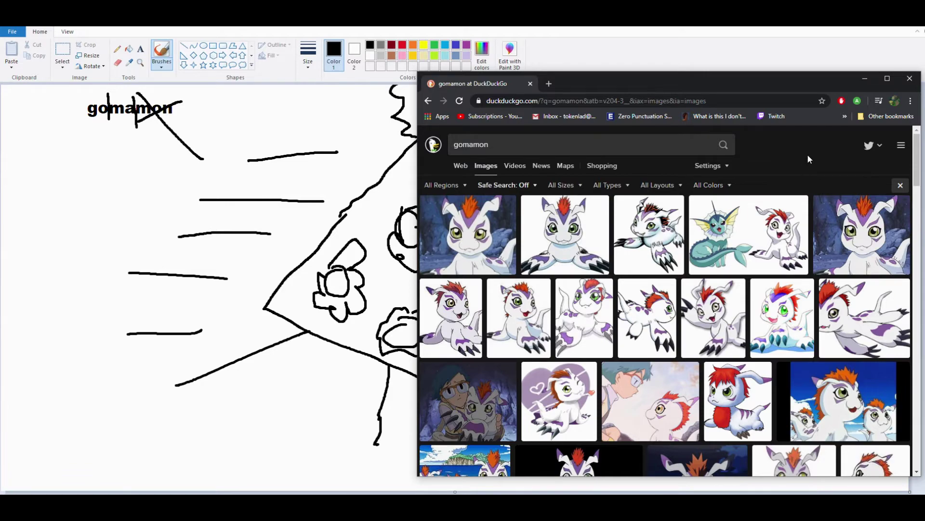
Step: Preview the 'Concept Art Blog: Gomamon and Vaporeon' image at a larger size
left_click(774, 225)
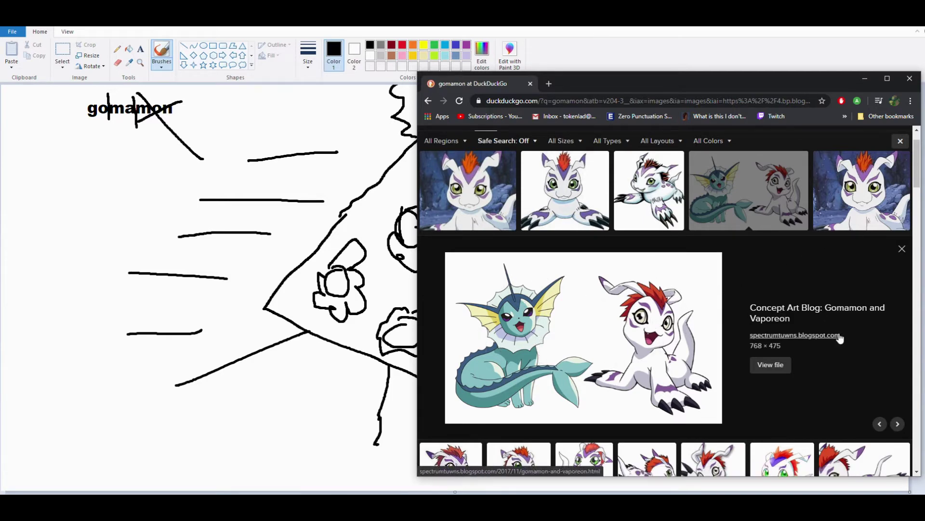
Step: Close the Gomamon/Vaporeon image preview and the browser to return to the Paint drawing
left_click(902, 249)
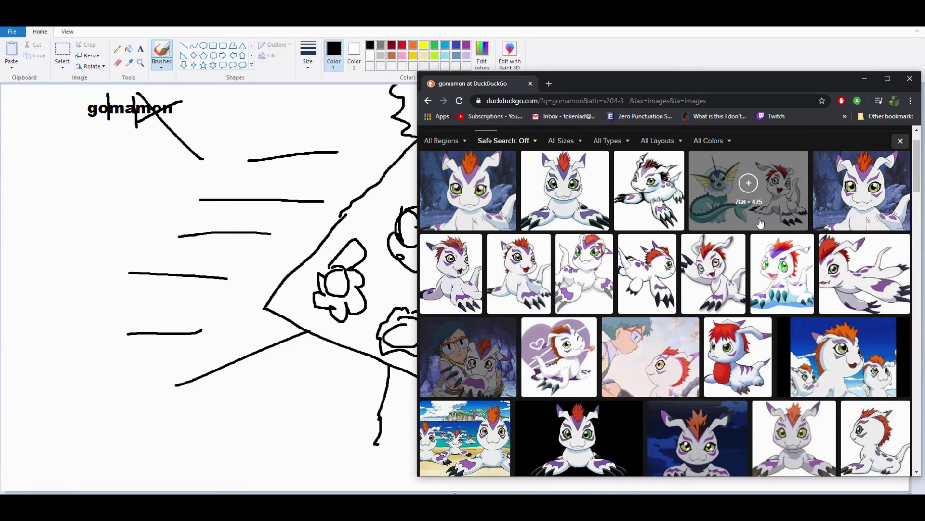
scroll(760, 222, "up", 1)
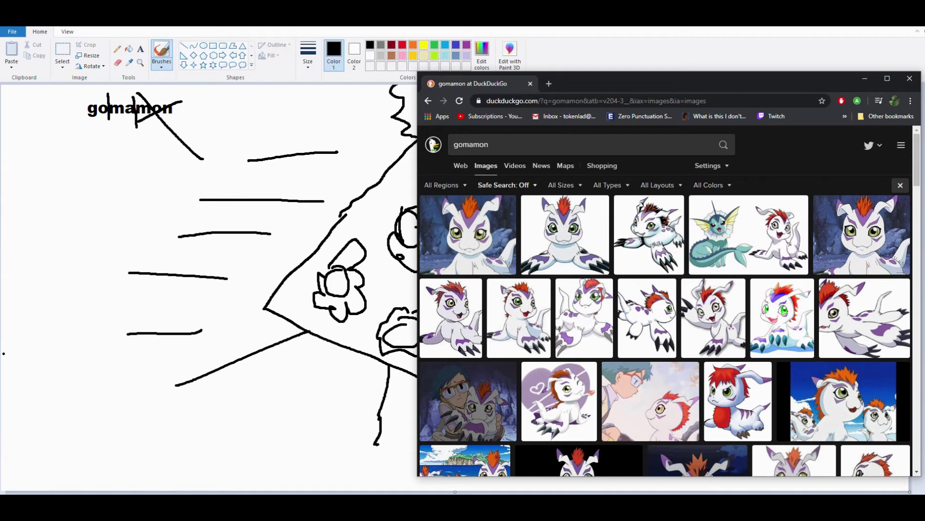
left_click(910, 78)
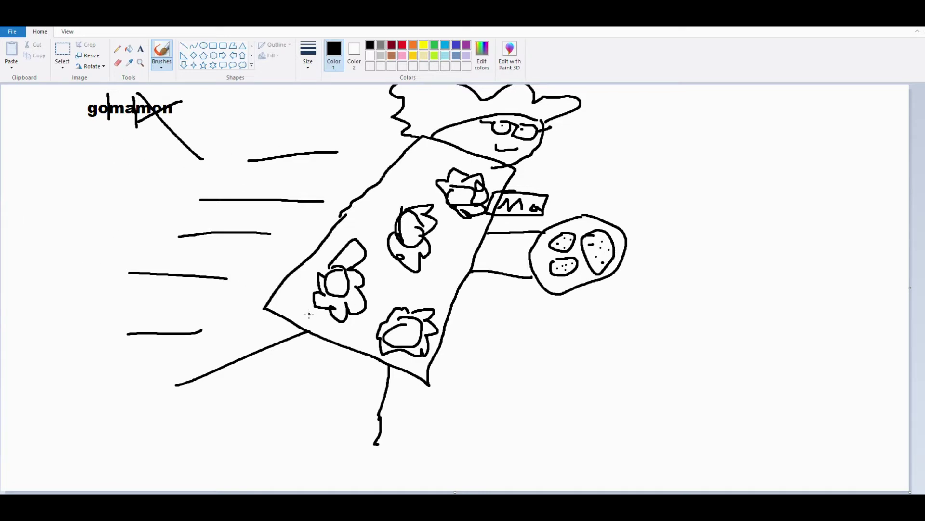
Step: Brush a small stick figure under gomamon and label it 'gran'
mouse_move(95, 137)
left_mouse_down()
mouse_move(115, 127)
mouse_move(121, 143)
left_mouse_up()
left_click(140, 49)
left_click(62, 161)
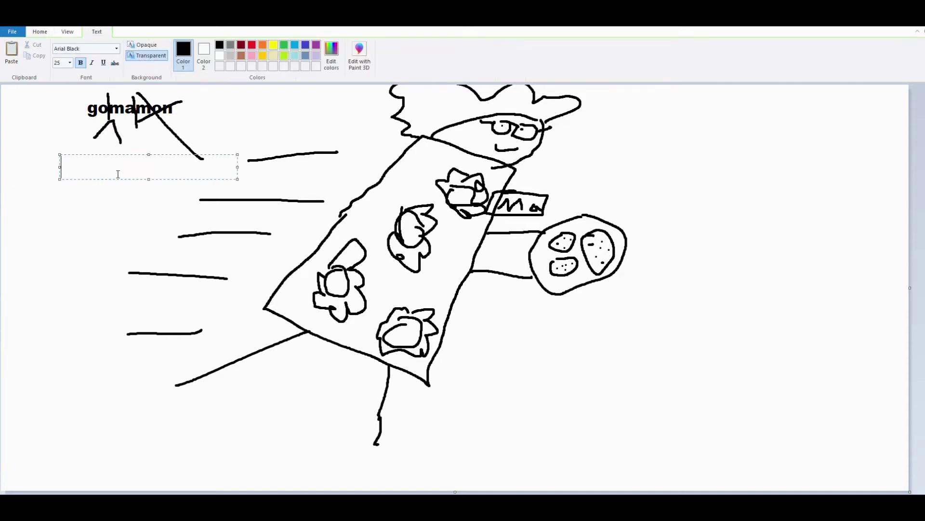
type("gran")
key("Return")
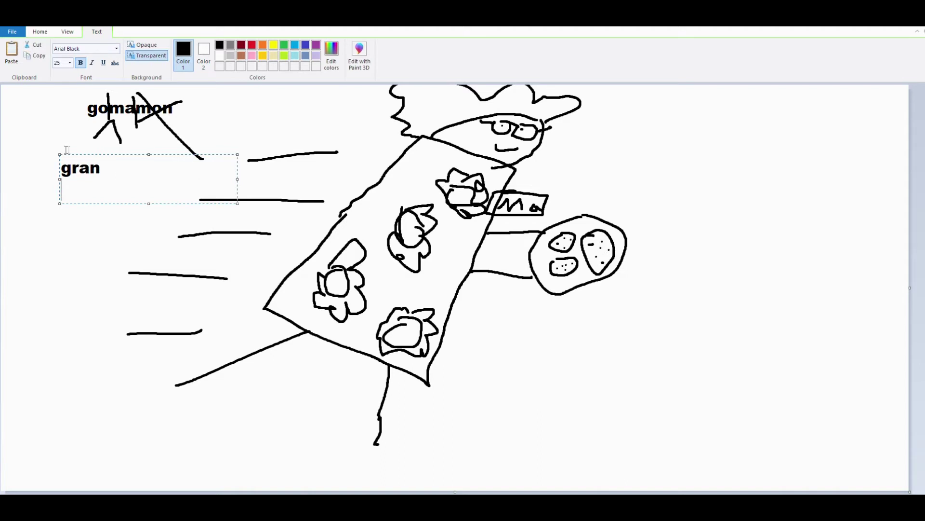
left_click(115, 153)
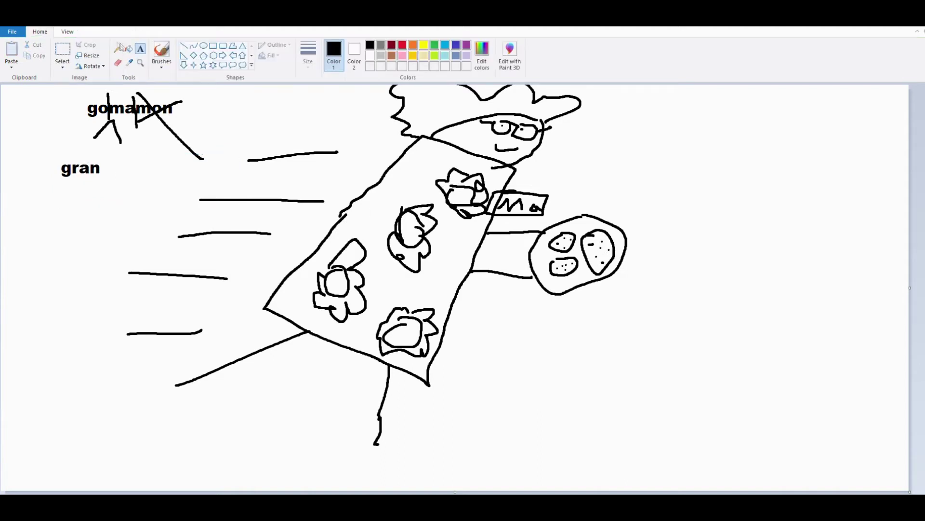
Step: Give the 'gran' label a transparent selection background, then start a new picture
left_click(63, 53)
left_click_drag(51, 149, 105, 153)
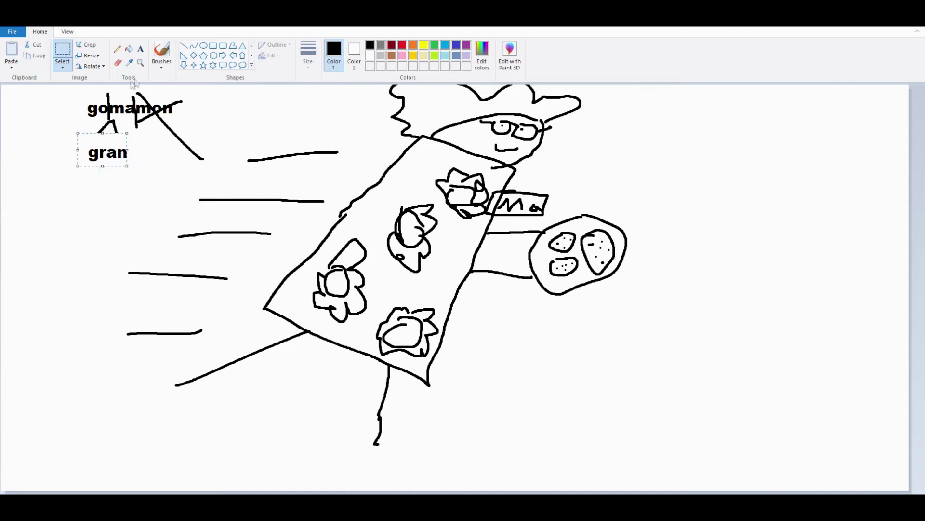
left_click(63, 66)
left_click(81, 154)
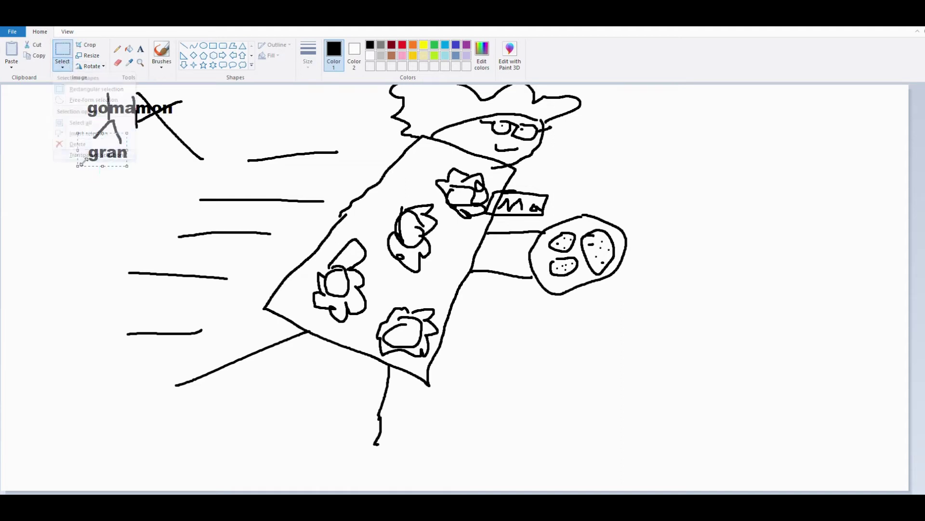
left_click(150, 204)
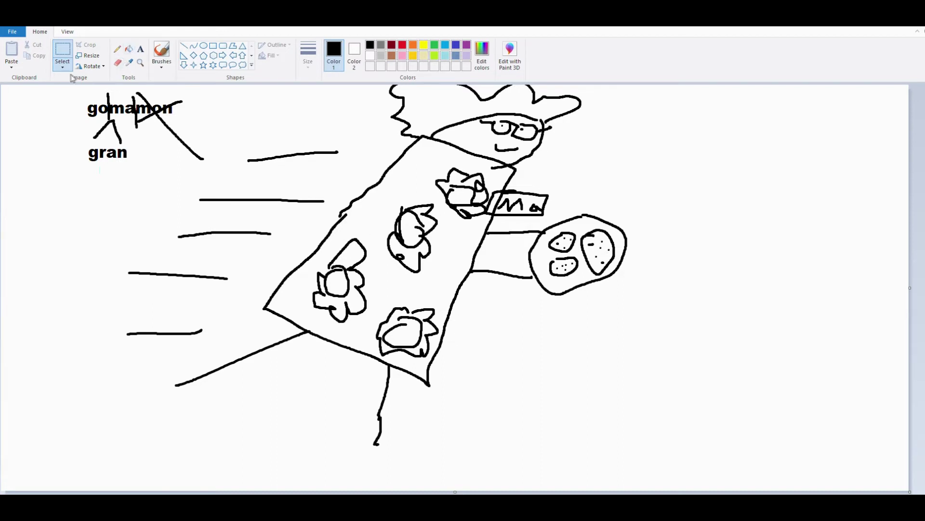
key("alt+F4")
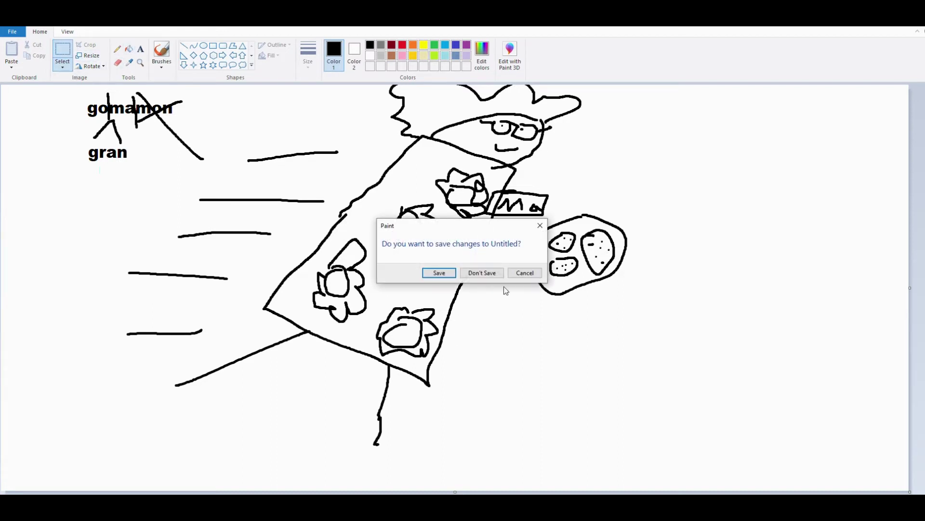
Step: Discard the gomamon drawing unsaved and write the title 'G-cutemon' at the canvas top left
left_click(478, 273)
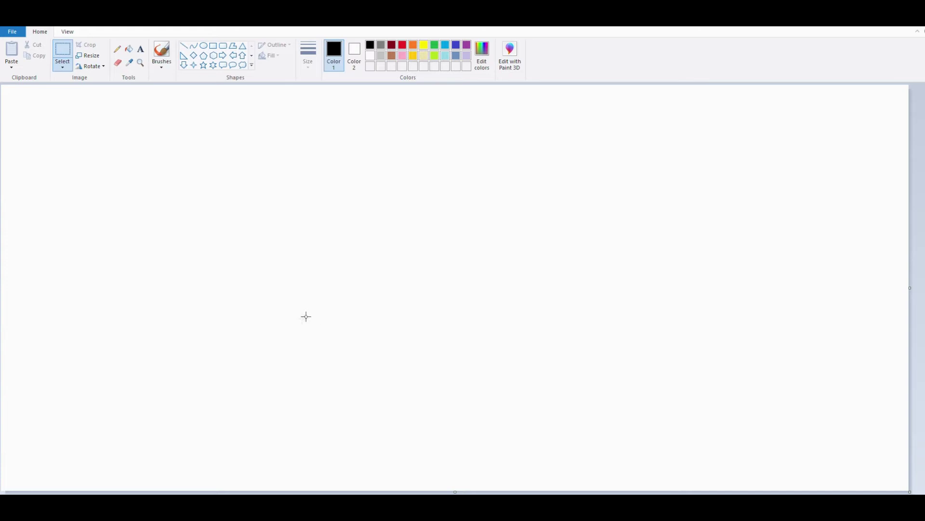
left_click(140, 48)
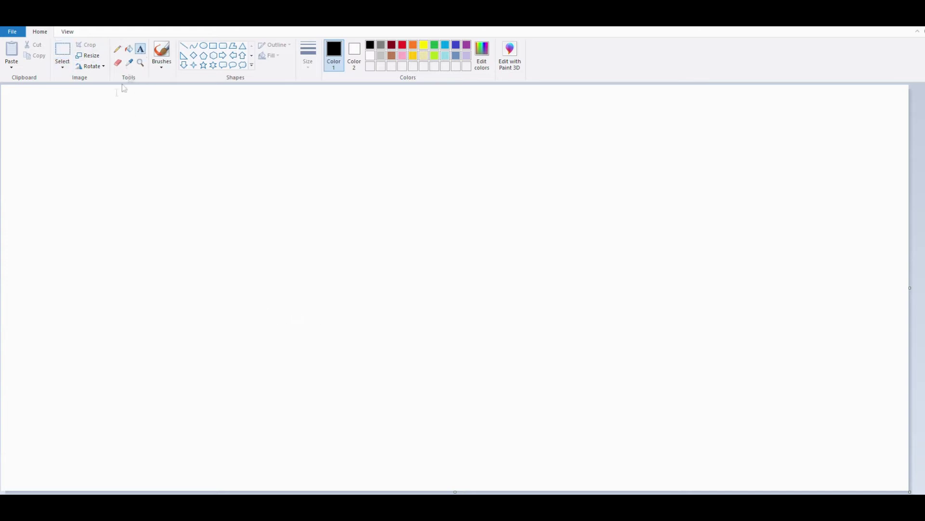
left_click(52, 106)
type("G-cute")
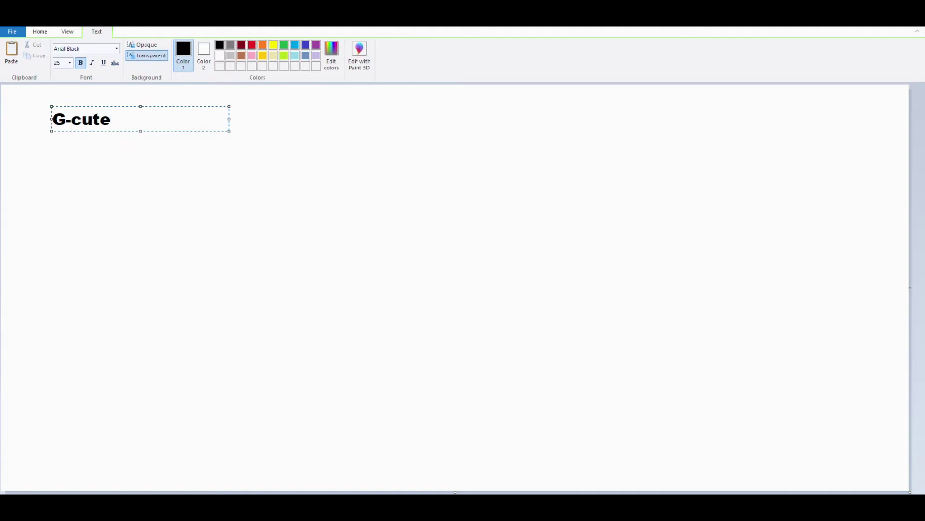
type("mon")
left_click(179, 209)
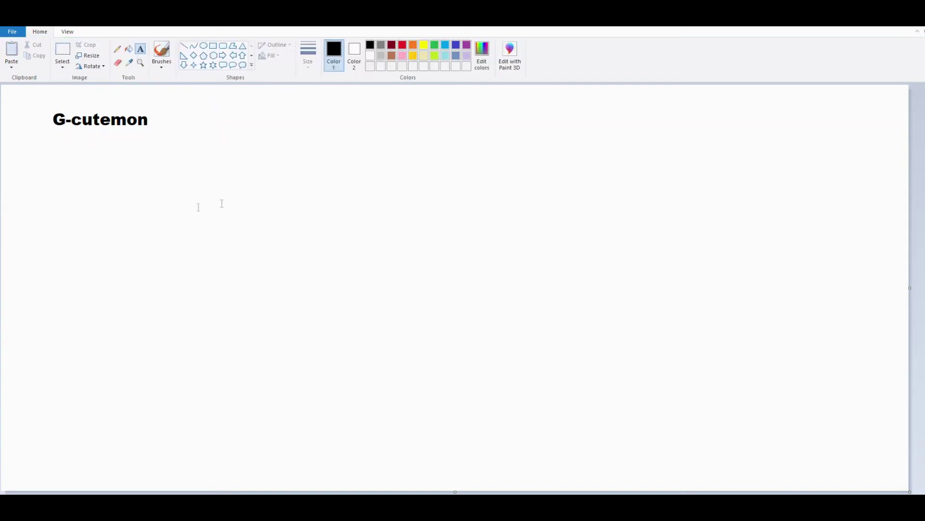
Step: Brush a large letter-G body with two eyes and pupils
left_click(162, 50)
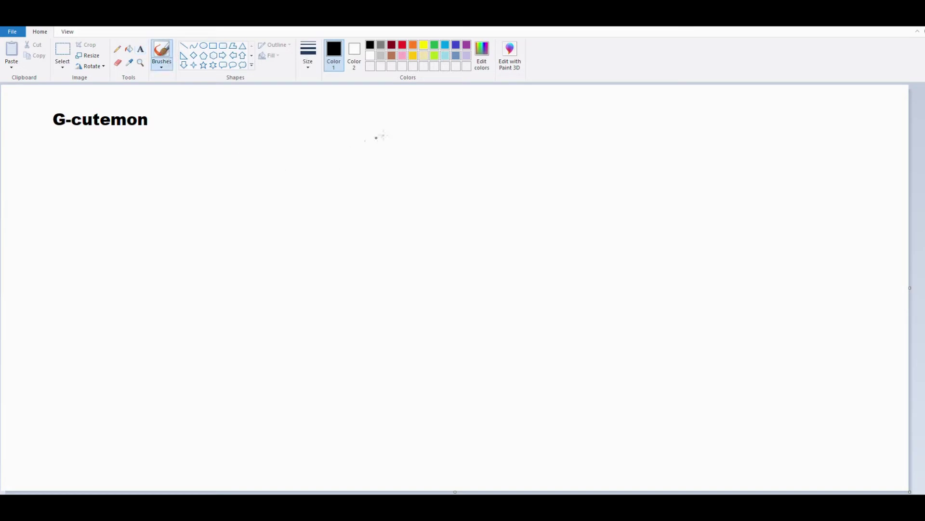
mouse_move(389, 107)
left_mouse_down()
mouse_move(281, 126)
mouse_move(232, 198)
mouse_move(216, 295)
mouse_move(286, 358)
mouse_move(431, 404)
mouse_move(526, 391)
mouse_move(537, 363)
mouse_move(519, 313)
mouse_move(568, 318)
mouse_move(575, 268)
mouse_move(407, 263)
mouse_move(398, 304)
mouse_move(487, 304)
mouse_move(490, 338)
mouse_move(425, 360)
mouse_move(329, 329)
mouse_move(308, 272)
mouse_move(329, 219)
mouse_move(365, 185)
mouse_move(395, 177)
mouse_move(391, 107)
left_mouse_up()
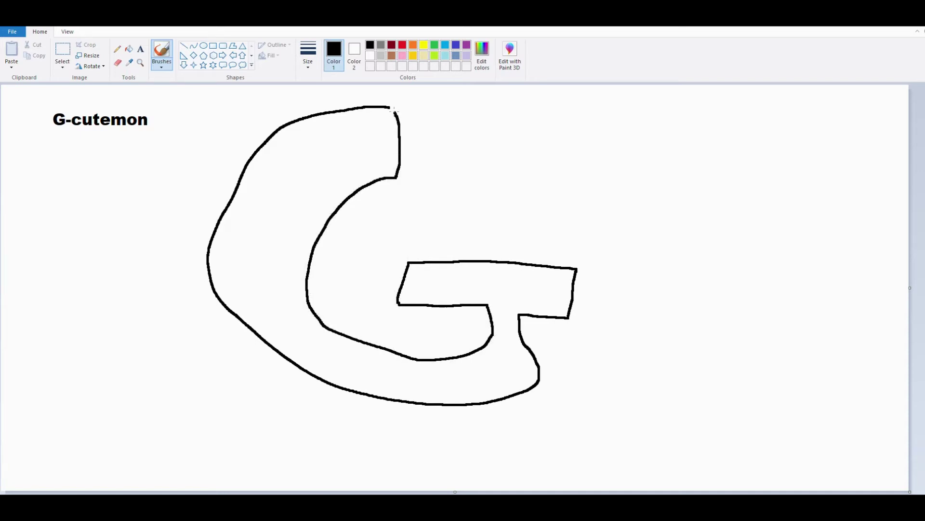
mouse_move(285, 141)
left_mouse_down()
mouse_move(301, 179)
mouse_move(314, 148)
mouse_move(291, 137)
left_mouse_up()
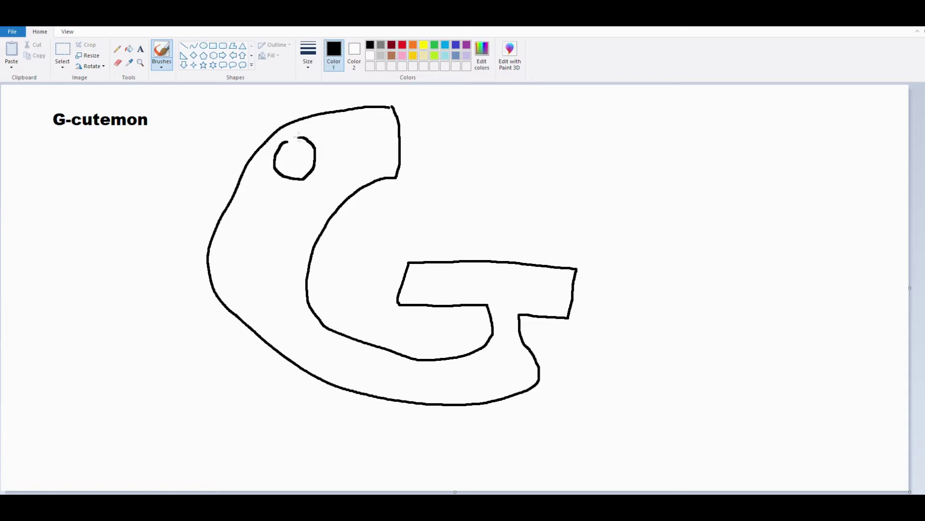
mouse_move(356, 126)
left_mouse_down()
mouse_move(327, 152)
mouse_move(372, 136)
mouse_move(357, 126)
left_mouse_up()
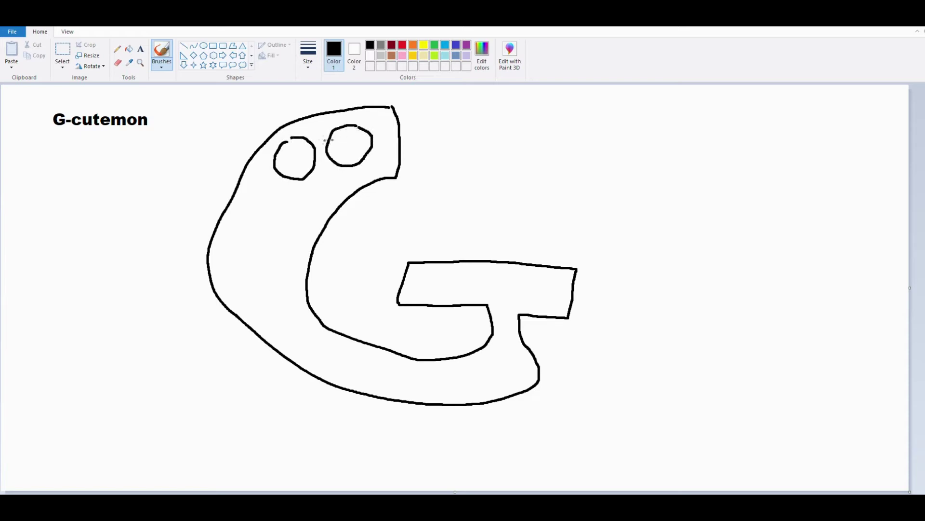
mouse_move(296, 155)
left_mouse_down()
mouse_move(292, 174)
mouse_move(284, 163)
mouse_move(281, 171)
mouse_move(291, 176)
left_mouse_up()
mouse_move(358, 156)
left_mouse_down()
mouse_move(341, 141)
mouse_move(343, 161)
mouse_move(357, 164)
mouse_move(358, 150)
mouse_move(350, 163)
left_mouse_up()
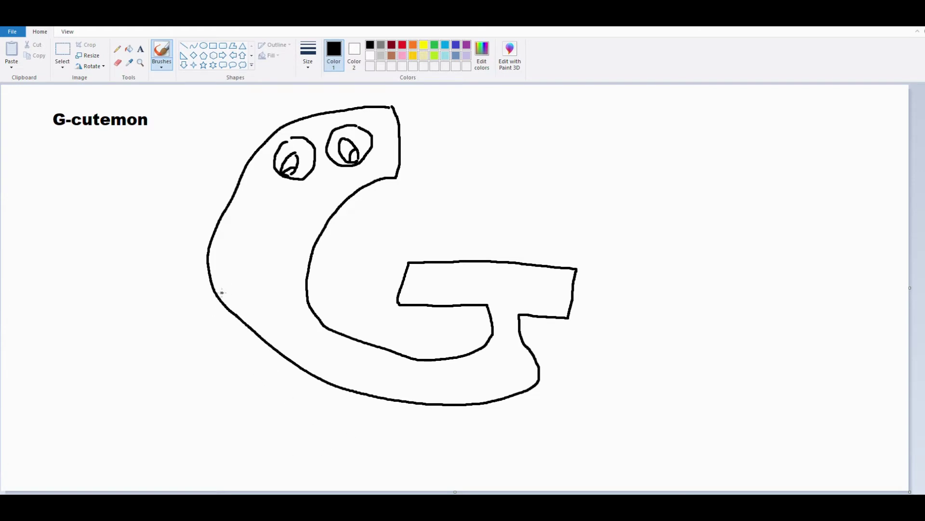
Step: Add mitten arms on both sides, two legs with feet, and a scribble over the right mitten
mouse_move(213, 284)
left_mouse_down()
mouse_move(176, 264)
mouse_move(187, 210)
mouse_move(168, 197)
mouse_move(156, 230)
mouse_move(143, 198)
mouse_move(100, 185)
mouse_move(80, 214)
mouse_move(94, 265)
mouse_move(124, 276)
mouse_move(156, 272)
mouse_move(222, 298)
left_mouse_up()
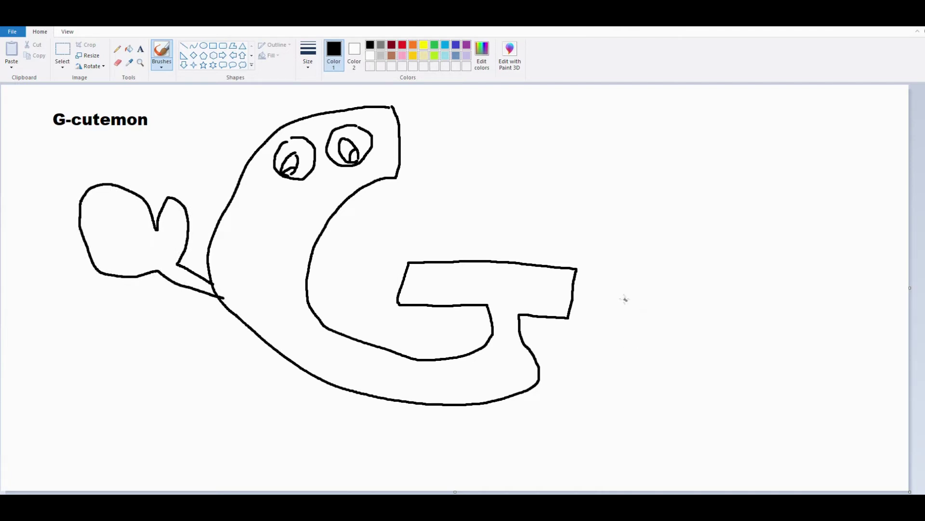
mouse_move(575, 295)
left_mouse_down()
mouse_move(615, 257)
mouse_move(636, 204)
mouse_move(654, 232)
mouse_move(649, 247)
mouse_move(669, 211)
mouse_move(698, 192)
mouse_move(720, 212)
mouse_move(723, 242)
mouse_move(699, 273)
mouse_move(632, 279)
mouse_move(572, 312)
left_mouse_up()
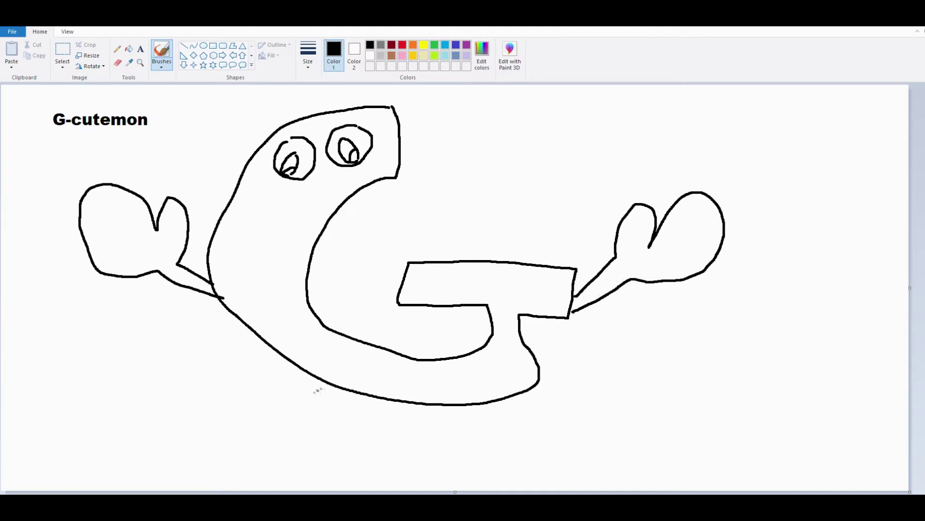
mouse_move(335, 394)
left_mouse_down()
mouse_move(326, 451)
mouse_move(272, 448)
mouse_move(257, 472)
mouse_move(353, 484)
mouse_move(367, 460)
mouse_move(355, 447)
mouse_move(363, 394)
left_mouse_up()
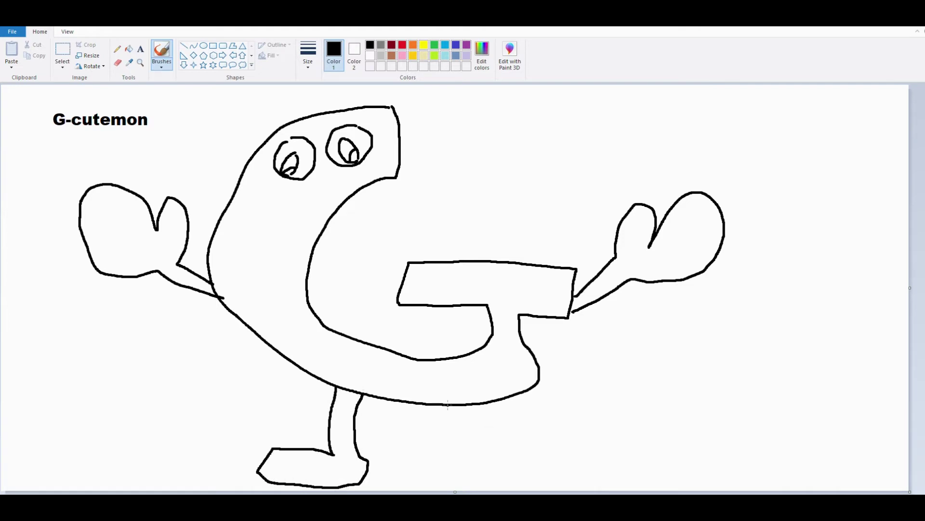
mouse_move(447, 404)
left_mouse_down()
mouse_move(445, 459)
mouse_move(431, 464)
mouse_move(440, 484)
mouse_move(529, 482)
mouse_move(467, 456)
mouse_move(467, 407)
left_mouse_up()
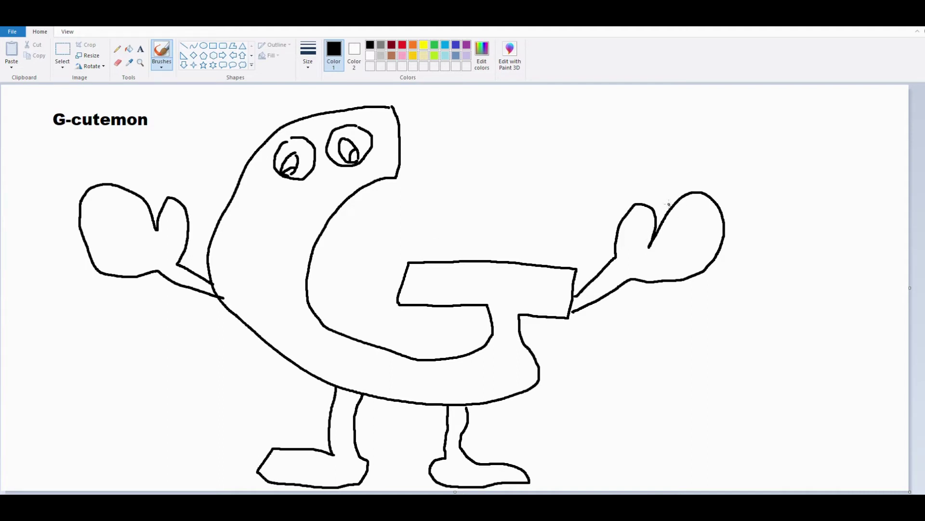
mouse_move(650, 190)
left_mouse_down()
mouse_move(710, 300)
mouse_move(749, 291)
mouse_move(684, 186)
mouse_move(802, 167)
mouse_move(803, 116)
mouse_move(655, 134)
mouse_move(636, 144)
mouse_move(644, 200)
left_mouse_up()
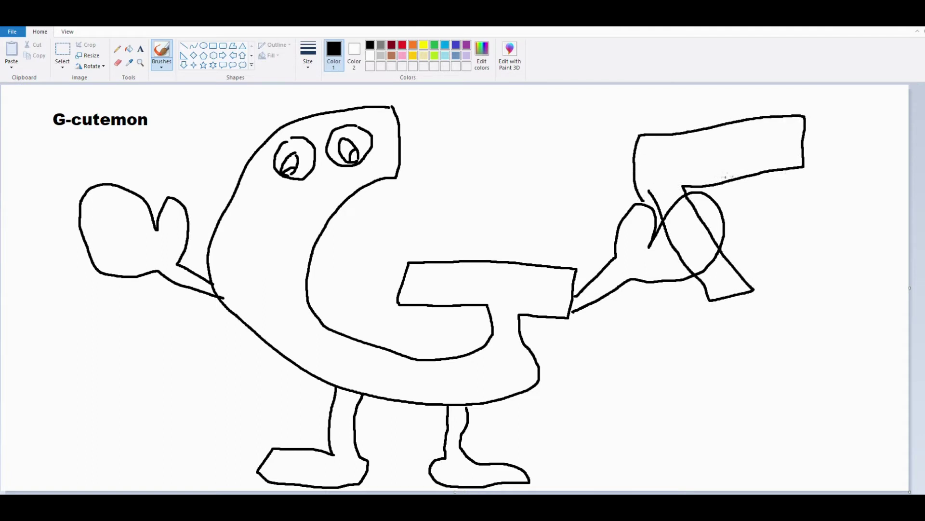
Step: Add detail to the gun, erase its crossing circle lines, and draw a smile on the G's belly
mouse_move(726, 189)
left_mouse_down()
mouse_move(709, 212)
mouse_move(707, 193)
mouse_move(702, 203)
mouse_move(720, 206)
mouse_move(703, 215)
left_mouse_up()
left_click(117, 63)
mouse_move(722, 258)
left_mouse_down()
mouse_move(709, 254)
mouse_move(720, 260)
mouse_move(700, 274)
mouse_move(718, 256)
mouse_move(711, 265)
left_mouse_up()
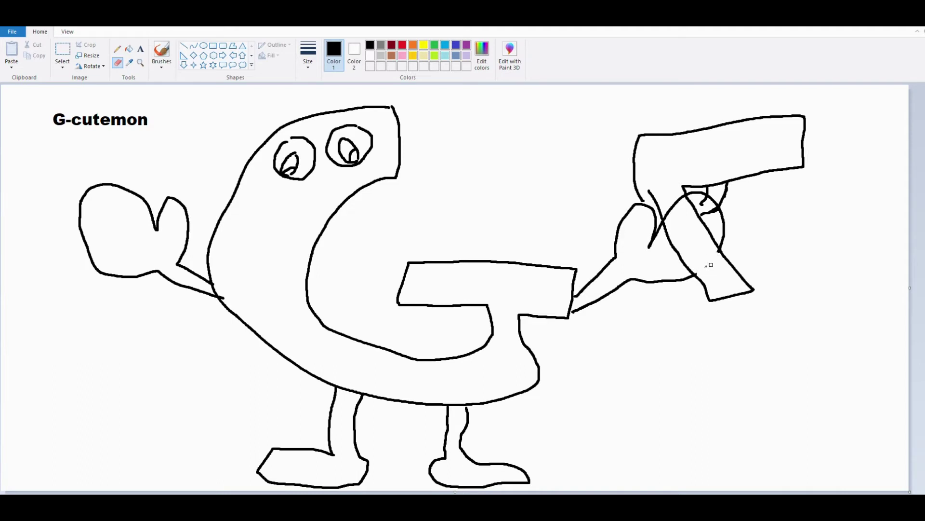
mouse_move(687, 220)
left_mouse_down()
mouse_move(678, 198)
mouse_move(689, 210)
mouse_move(682, 197)
mouse_move(668, 220)
mouse_move(666, 206)
mouse_move(667, 225)
mouse_move(674, 202)
left_mouse_up()
left_click(161, 50)
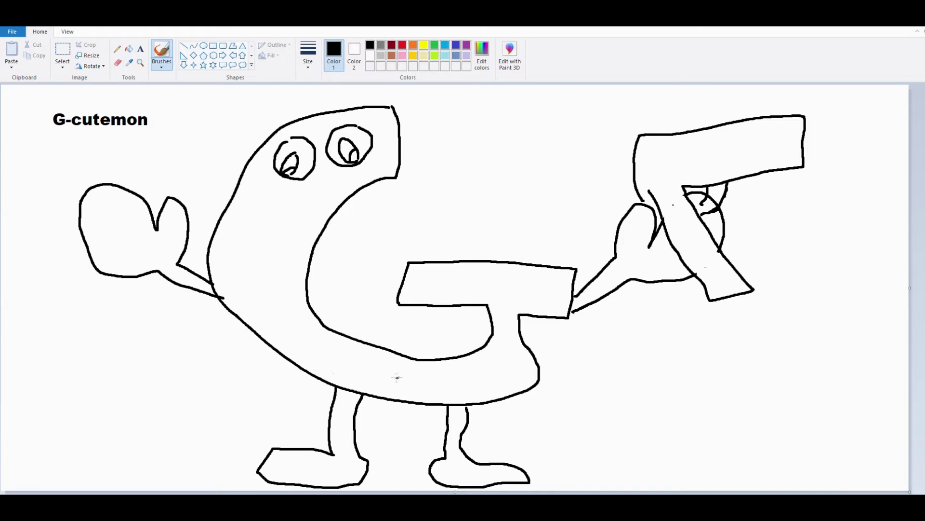
left_click_drag(400, 377, 427, 379)
Step: Hand-draw the score 3 at the left edge and 2 at the lower right
mouse_move(42, 321)
left_mouse_down()
mouse_move(44, 348)
mouse_move(21, 374)
left_mouse_up()
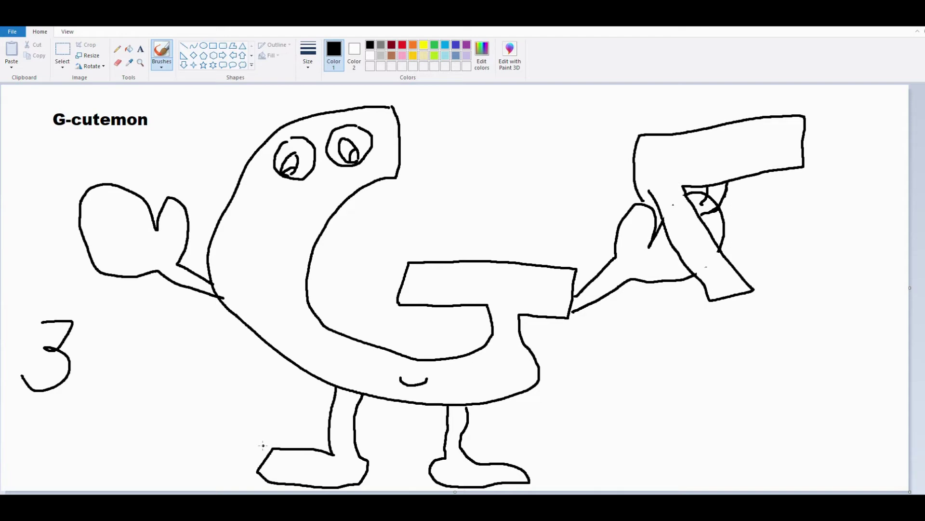
mouse_move(674, 346)
left_mouse_down()
mouse_move(701, 356)
mouse_move(661, 411)
mouse_move(760, 410)
left_mouse_up()
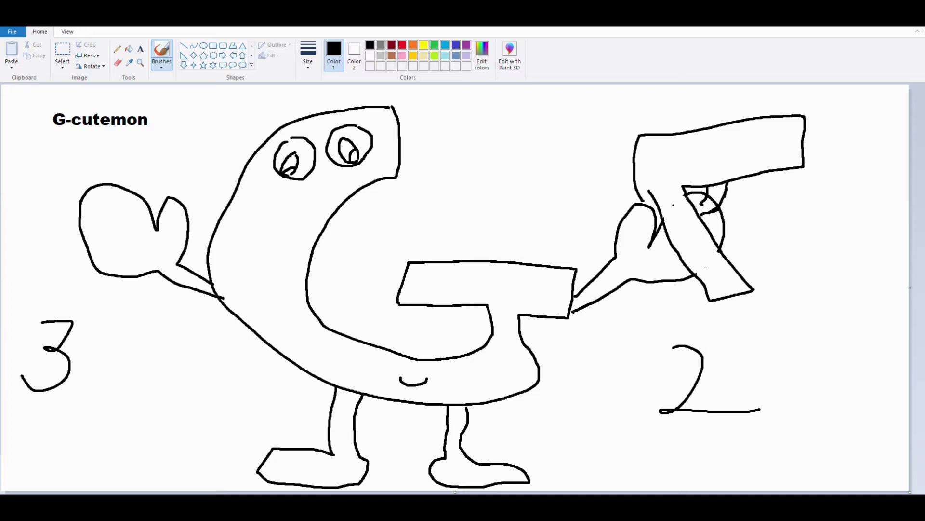
mouse_move(0, 96)
left_mouse_down()
mouse_move(121, 99)
mouse_move(796, 54)
mouse_move(551, 76)
mouse_move(530, 67)
left_mouse_up()
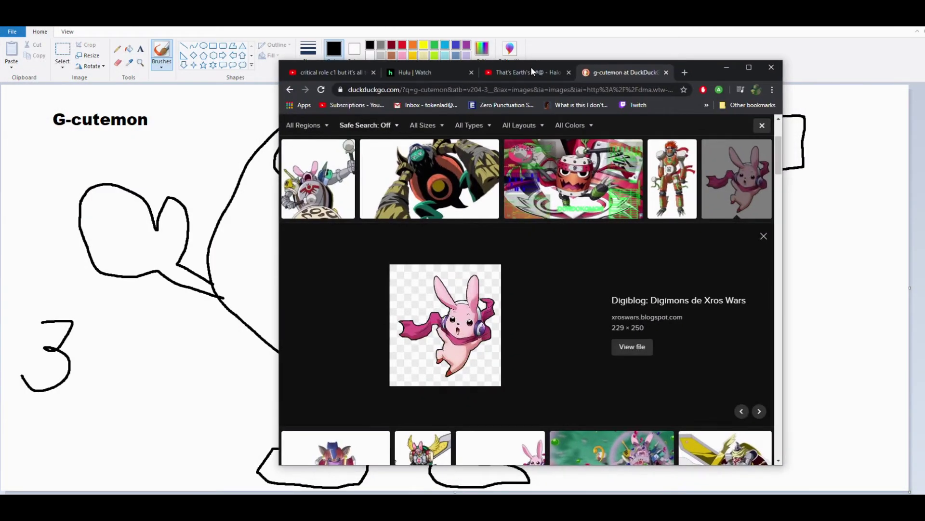
scroll(336, 198, "up", 3)
left_click(336, 198)
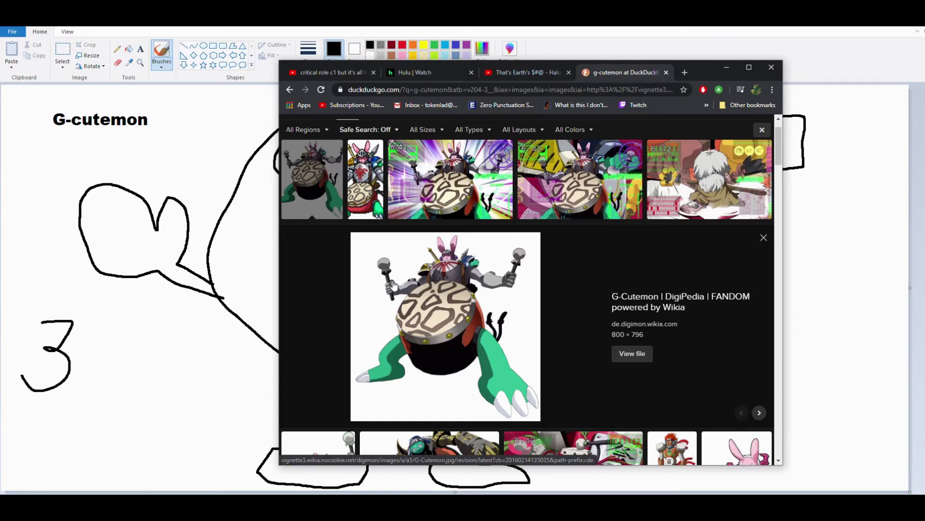
scroll(475, 251, "down", 3)
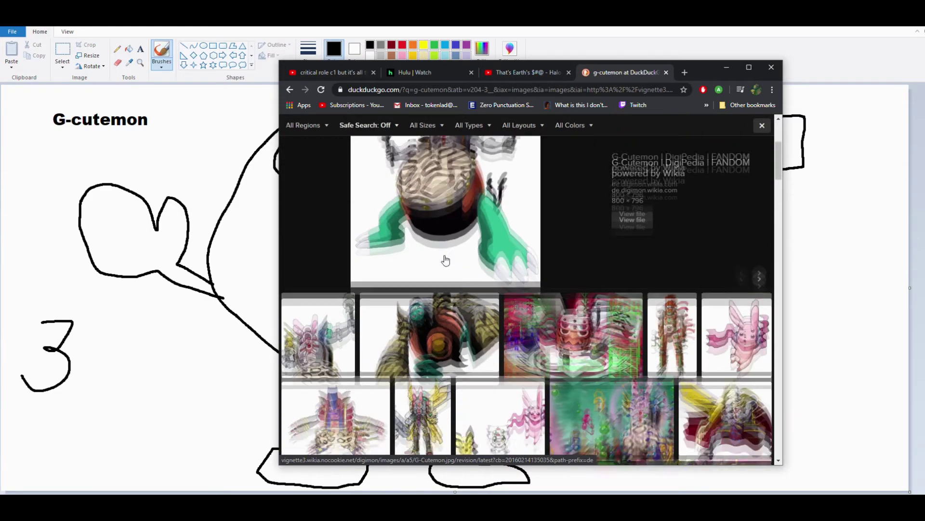
left_click(719, 332)
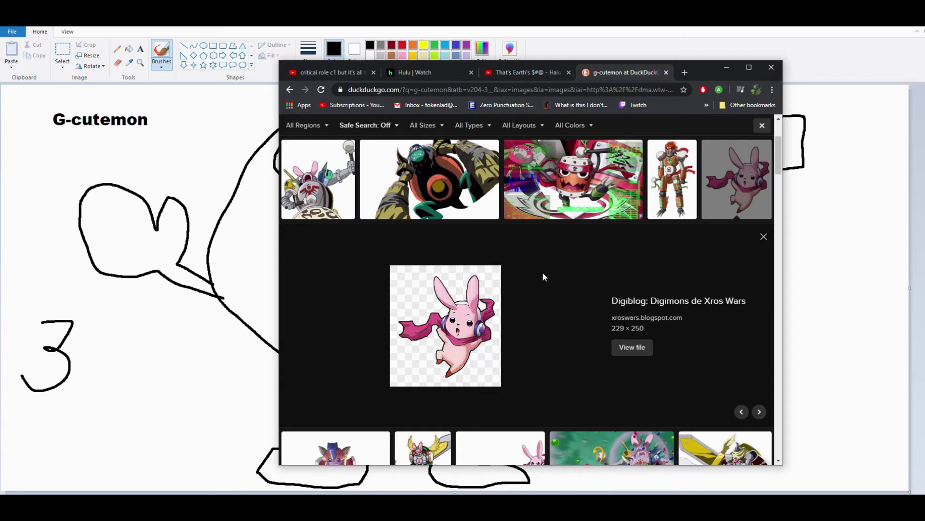
scroll(542, 274, "up", 3)
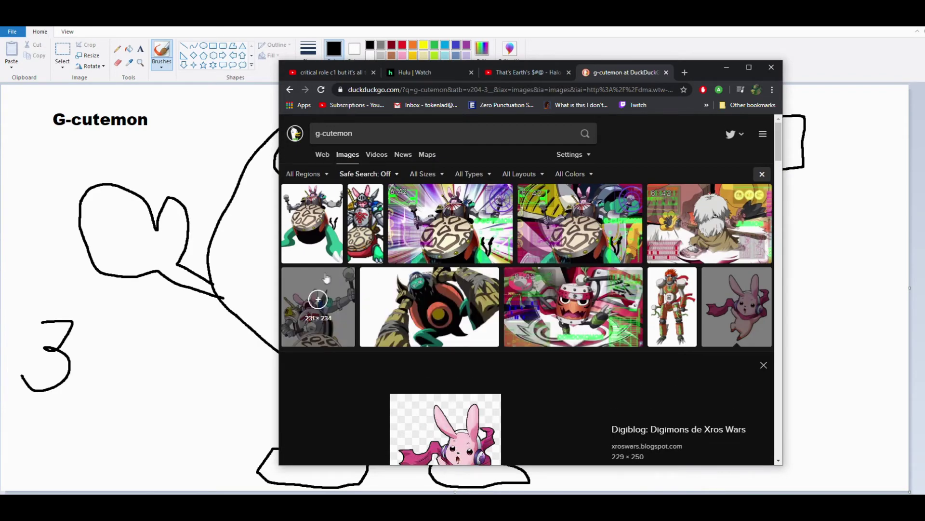
left_click(332, 257)
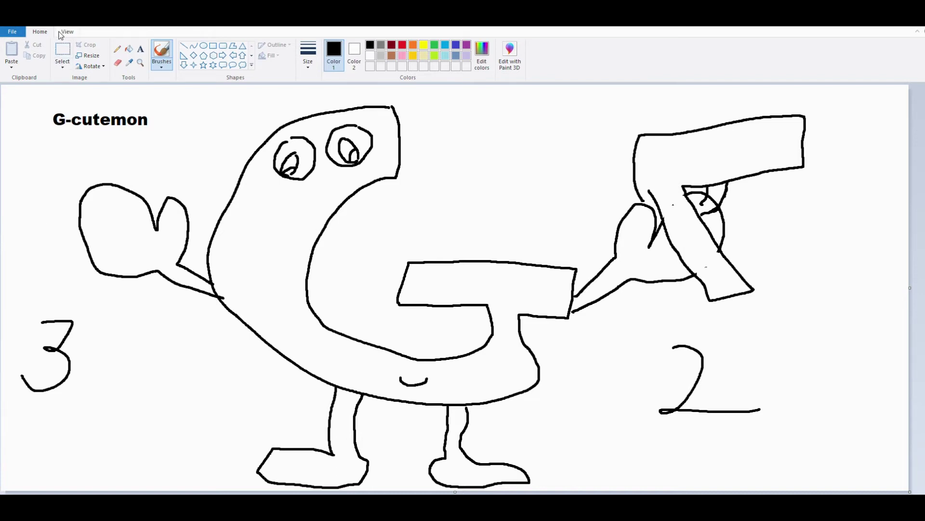
Step: Start a new canvas without saving G-cutemon and title it 'deckerdramon' at the top left
key("ctrl+n")
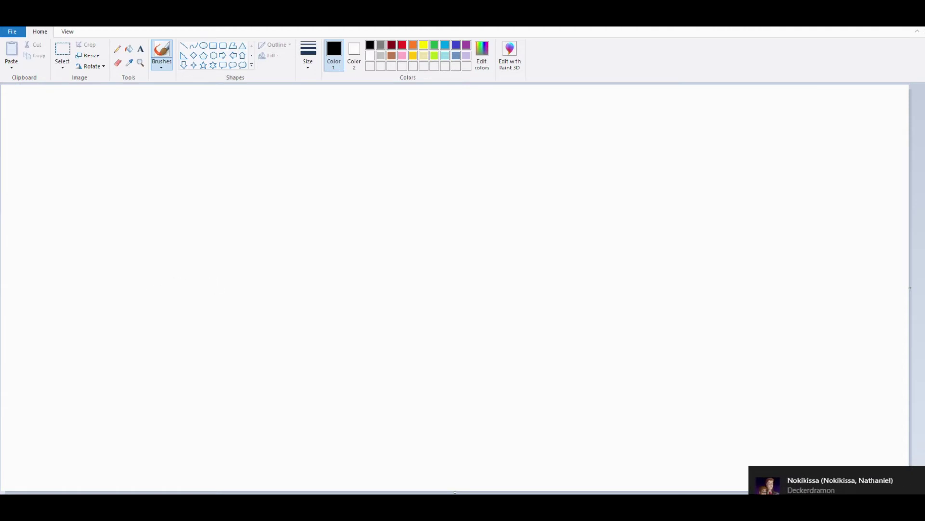
left_click(62, 54)
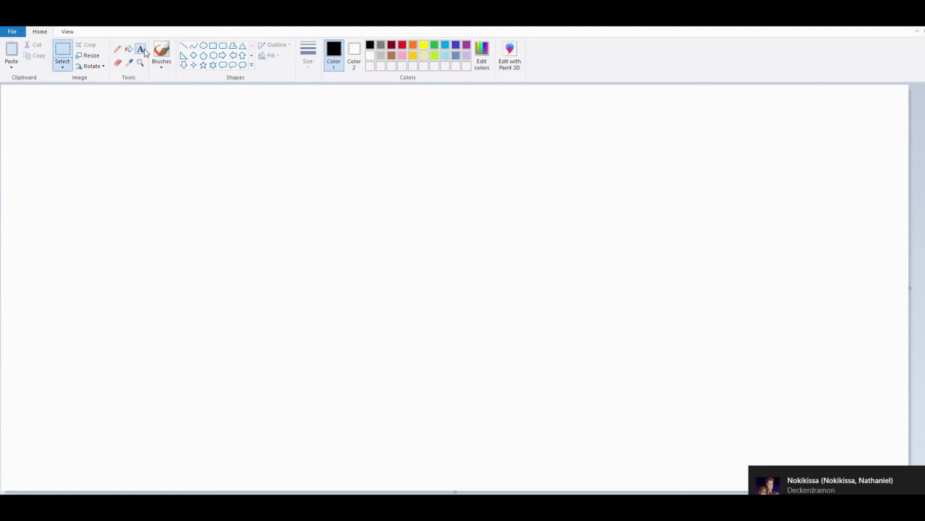
left_click(140, 49)
left_click(30, 88)
type("dec")
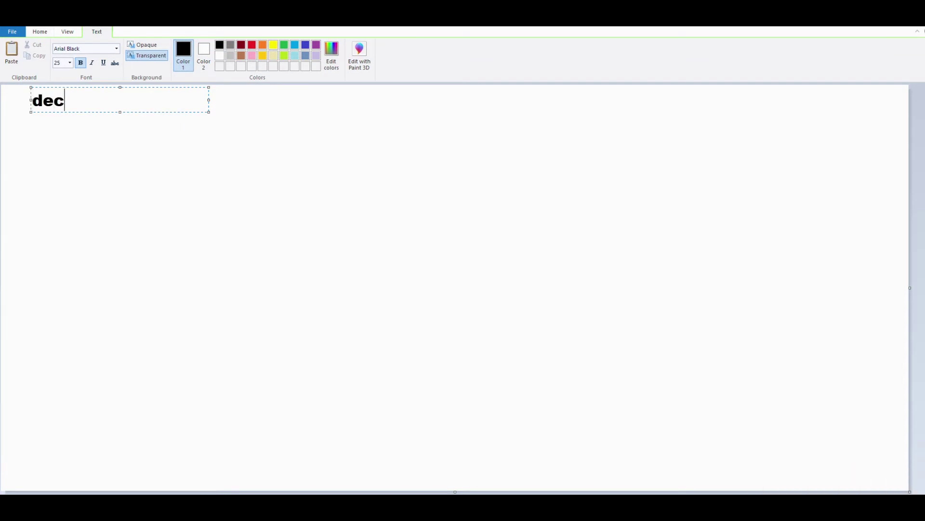
type("kerdramon")
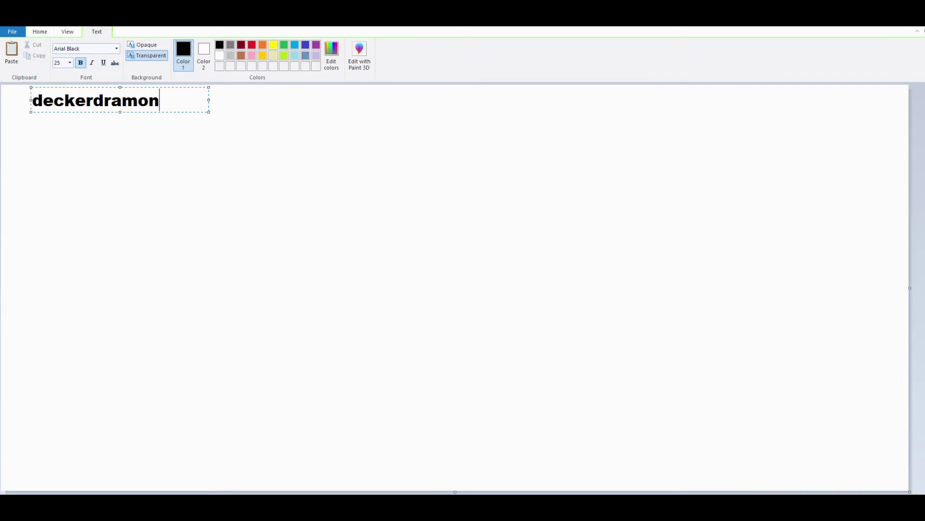
left_click(200, 145)
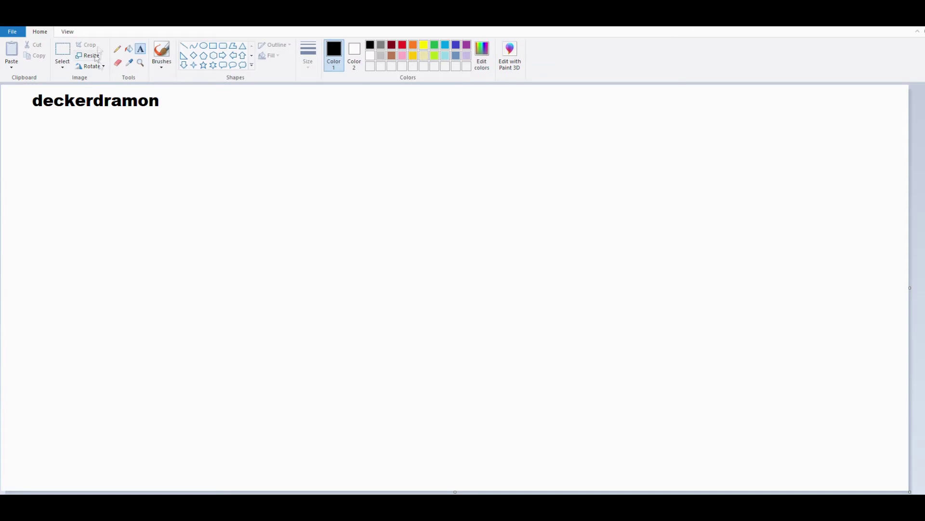
Step: Underline the deckerdramon title and scribble a score beneath it
left_click(162, 52)
left_click_drag(34, 112, 91, 112)
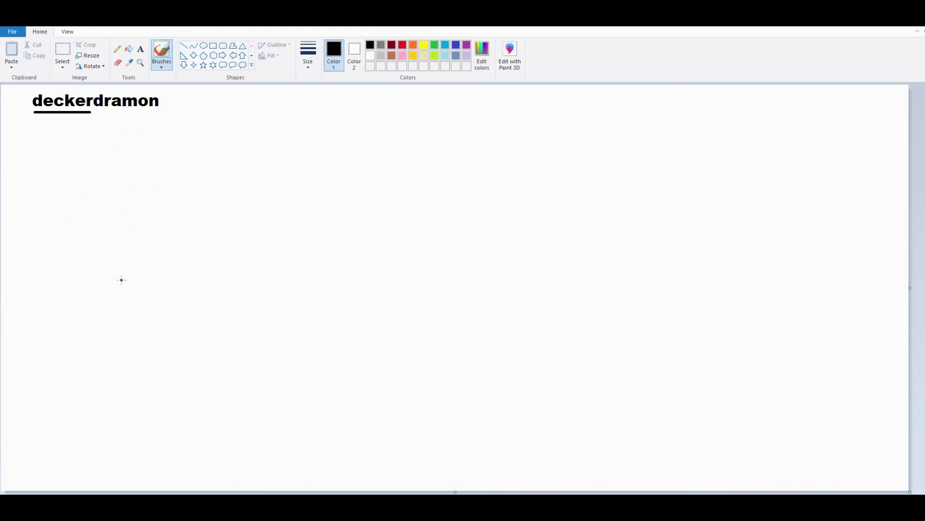
mouse_move(21, 125)
left_mouse_down()
mouse_move(29, 142)
mouse_move(39, 126)
mouse_move(60, 152)
mouse_move(66, 123)
left_mouse_up()
mouse_move(63, 166)
left_mouse_down()
mouse_move(84, 119)
mouse_move(79, 178)
left_mouse_up()
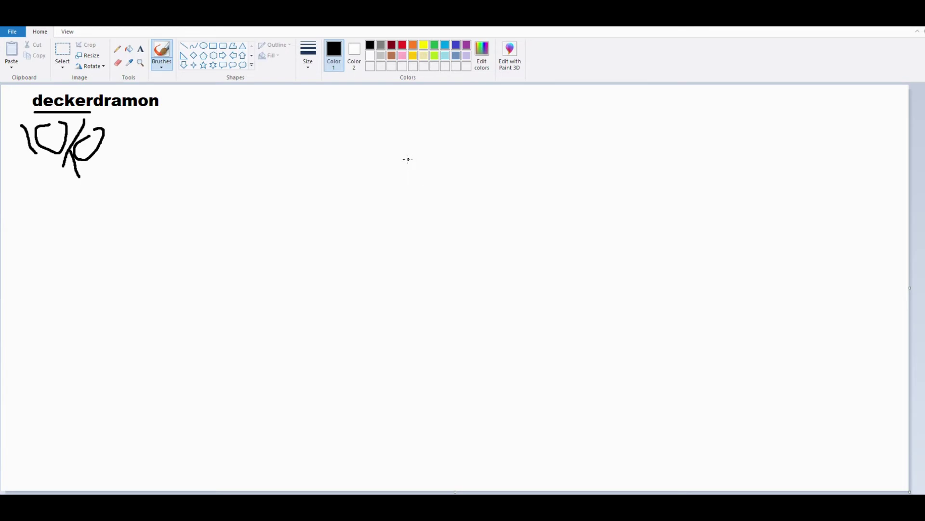
Step: Draw an oval head with a row of spikes, a whisker, eye, brow and mouth
mouse_move(407, 157)
left_mouse_down()
mouse_move(336, 192)
mouse_move(391, 216)
mouse_move(421, 172)
mouse_move(408, 158)
left_mouse_up()
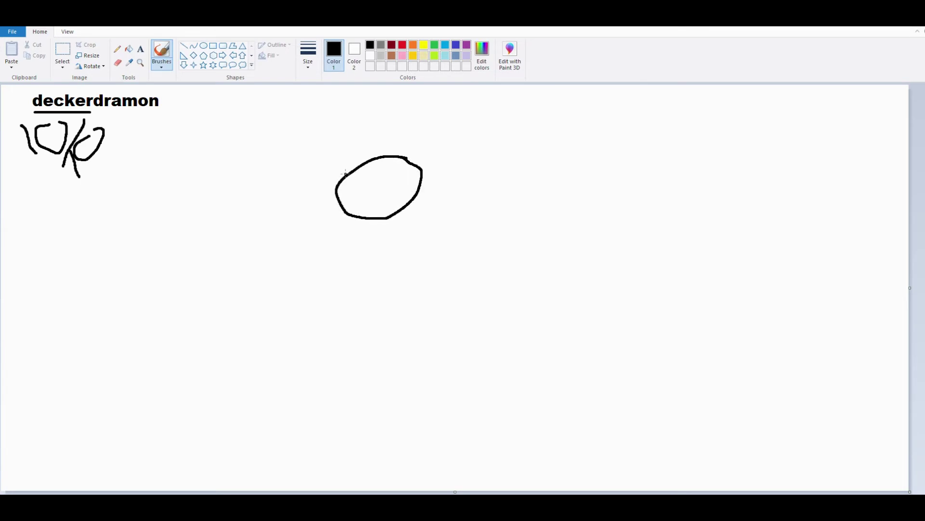
mouse_move(341, 175)
left_mouse_down()
mouse_move(364, 138)
mouse_move(370, 160)
mouse_move(389, 140)
mouse_move(393, 158)
mouse_move(420, 142)
mouse_move(415, 157)
mouse_move(439, 156)
mouse_move(421, 167)
mouse_move(452, 174)
mouse_move(426, 178)
mouse_move(447, 187)
mouse_move(442, 192)
mouse_move(415, 200)
left_mouse_up()
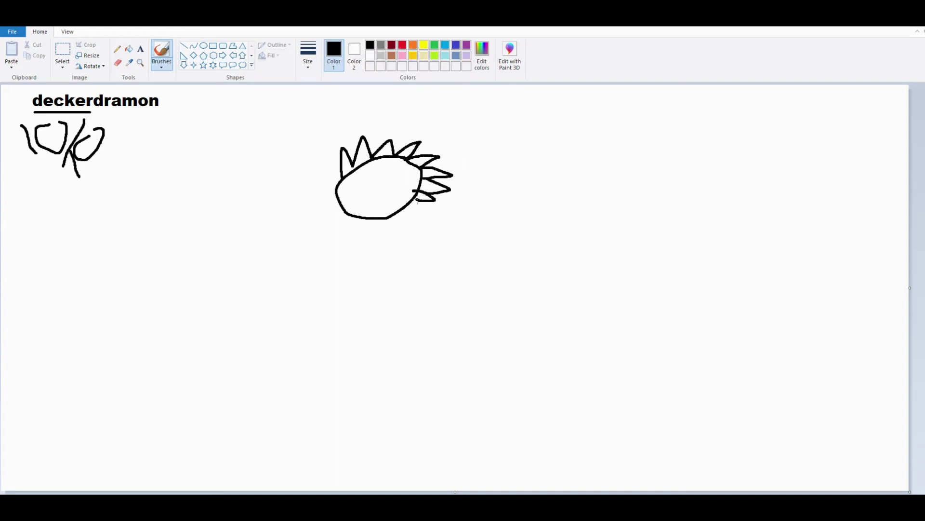
mouse_move(350, 194)
left_mouse_down()
mouse_move(331, 201)
mouse_move(351, 203)
mouse_move(370, 168)
left_mouse_up()
left_click(343, 184)
left_click_drag(358, 208, 367, 209)
Step: Dot four freckles inside the face
left_click(118, 62)
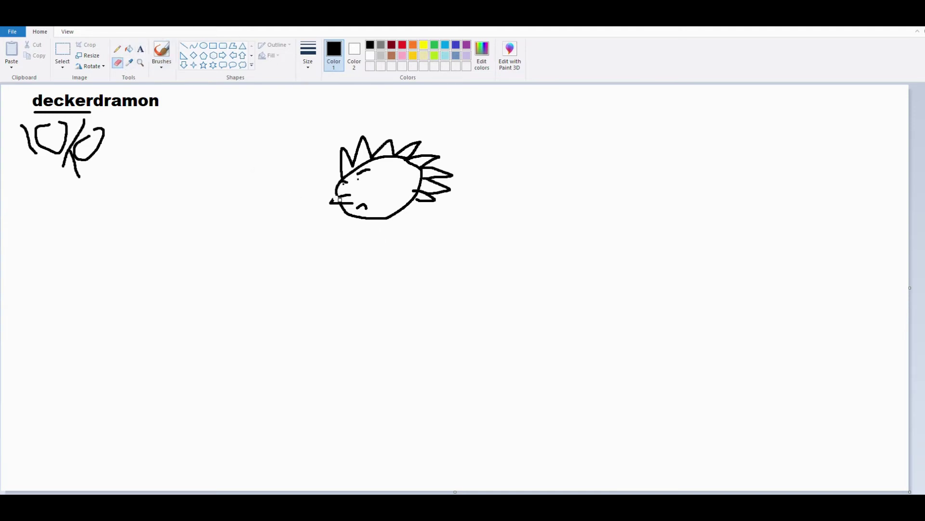
left_click(162, 52)
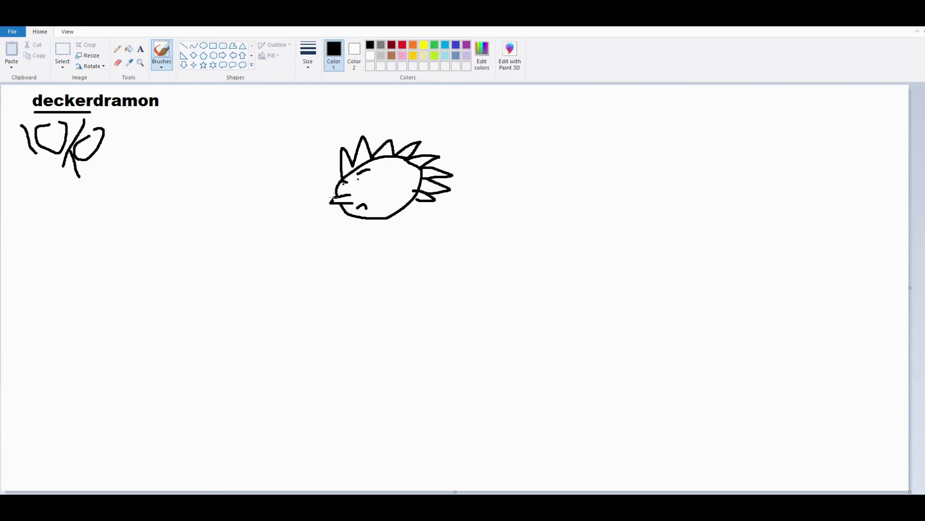
left_click(383, 169)
left_click(384, 181)
left_click(382, 192)
left_click(380, 208)
Step: Draw the neck and long rectangular body with inner lines, plus both arm lines
left_click_drag(399, 214, 404, 281)
left_click_drag(362, 217, 360, 276)
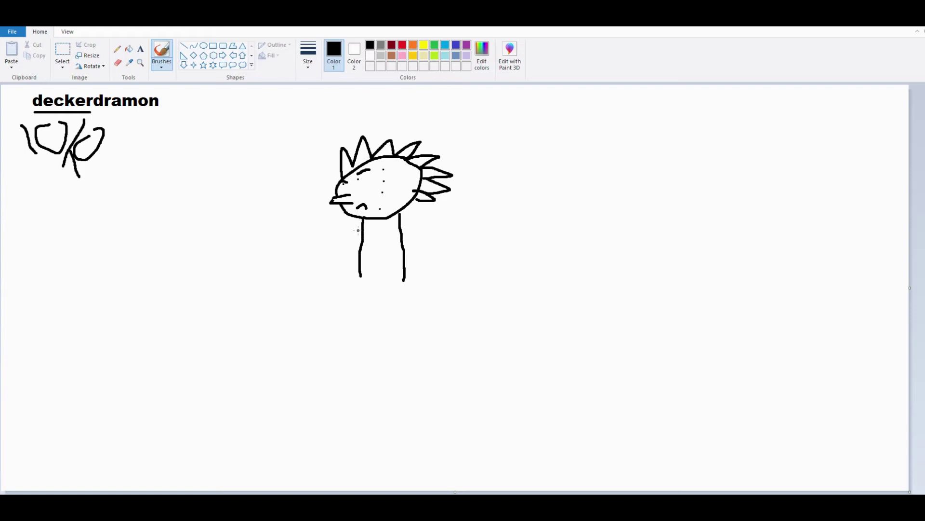
mouse_move(361, 225)
left_mouse_down()
mouse_move(330, 246)
mouse_move(316, 275)
mouse_move(354, 236)
mouse_move(411, 232)
mouse_move(398, 239)
mouse_move(422, 238)
mouse_move(460, 266)
left_mouse_up()
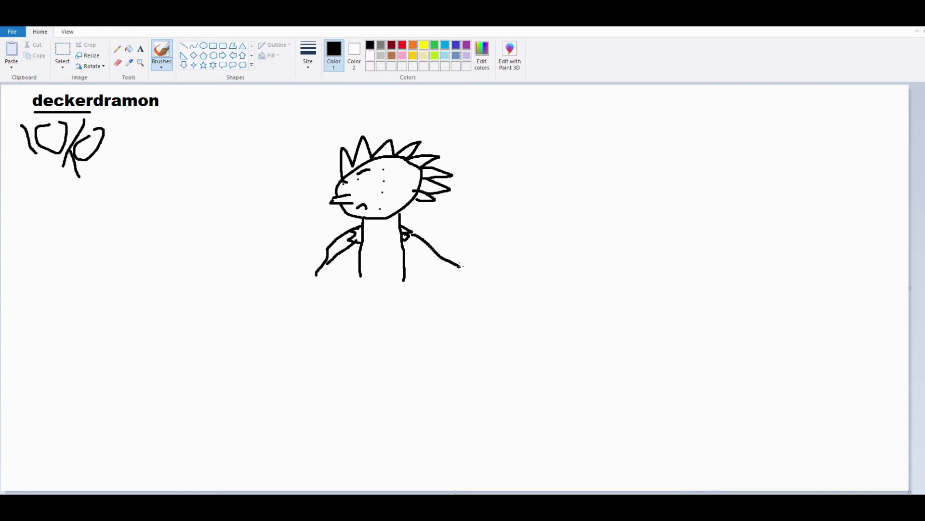
left_click_drag(406, 239, 448, 276)
mouse_move(360, 276)
left_mouse_down()
mouse_move(360, 297)
mouse_move(408, 303)
mouse_move(407, 284)
left_mouse_up()
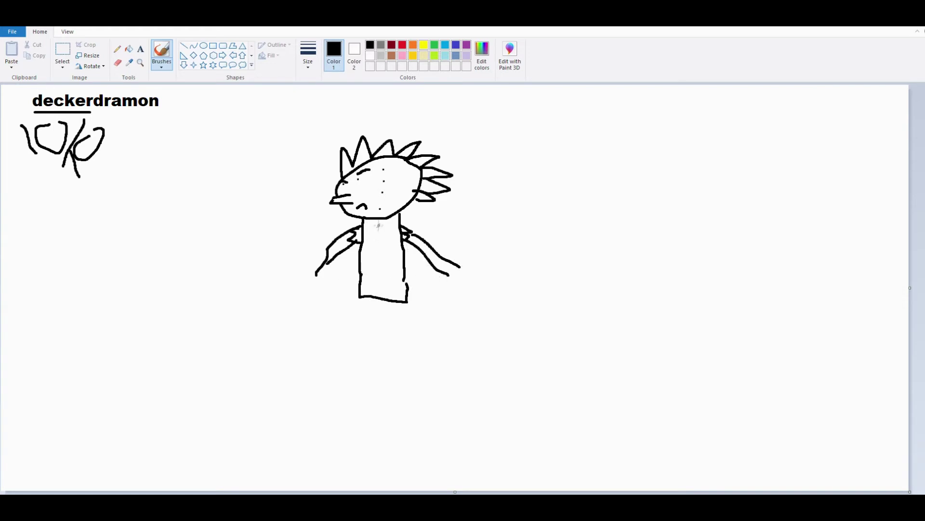
left_click_drag(366, 225, 376, 296)
mouse_move(400, 228)
left_mouse_down()
mouse_move(392, 233)
mouse_move(384, 302)
left_mouse_up()
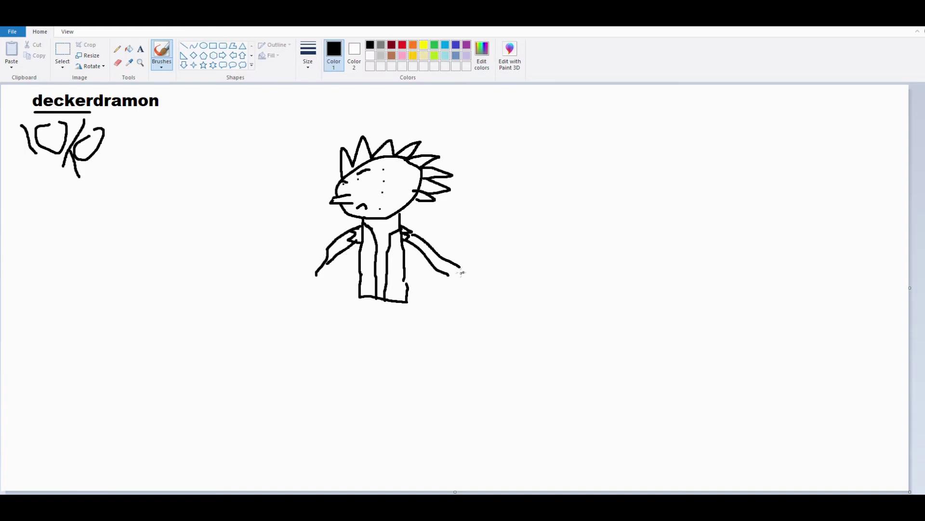
Step: Add hands at the ends of both arms and a dash on the right arm
mouse_move(458, 267)
left_mouse_down()
mouse_move(482, 273)
mouse_move(492, 289)
mouse_move(449, 274)
left_mouse_up()
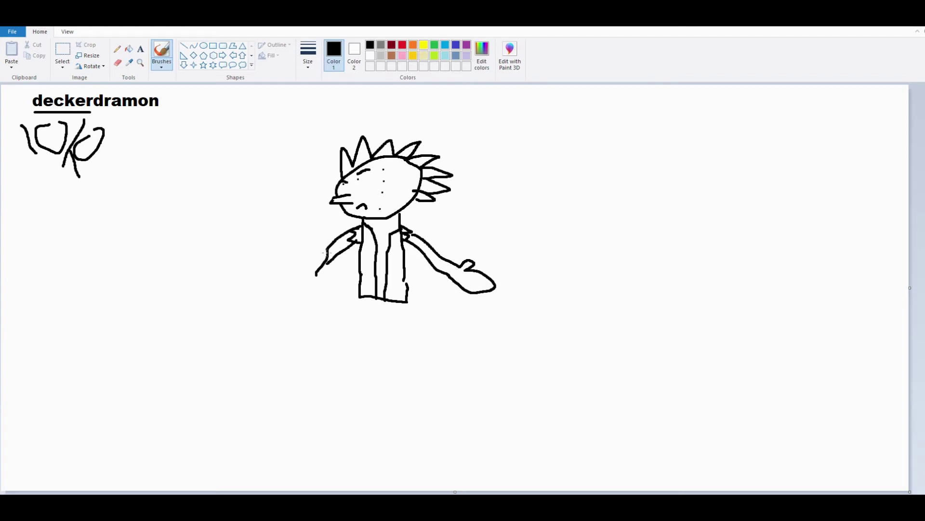
mouse_move(329, 251)
left_mouse_down()
mouse_move(308, 275)
mouse_move(317, 281)
left_mouse_up()
mouse_move(308, 274)
left_mouse_down()
mouse_move(297, 268)
mouse_move(279, 294)
mouse_move(311, 302)
mouse_move(321, 287)
left_mouse_up()
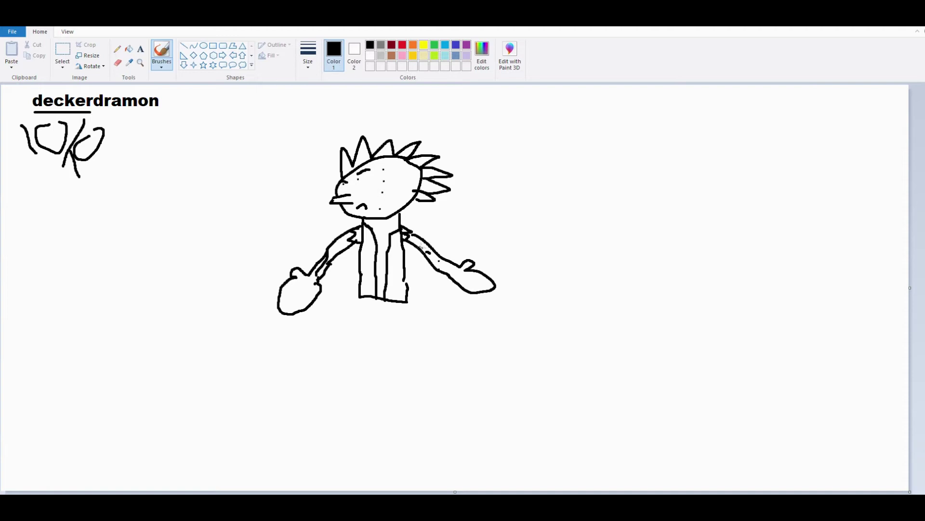
left_click_drag(418, 244, 424, 247)
Step: Draw two legs, a left foot, and a looped shape over the right hand
left_click_drag(360, 298, 340, 357)
mouse_move(401, 302)
left_mouse_down()
mouse_move(401, 361)
mouse_move(368, 343)
mouse_move(377, 326)
mouse_move(384, 362)
mouse_move(401, 364)
mouse_move(386, 373)
mouse_move(407, 384)
mouse_move(422, 378)
mouse_move(403, 363)
left_mouse_up()
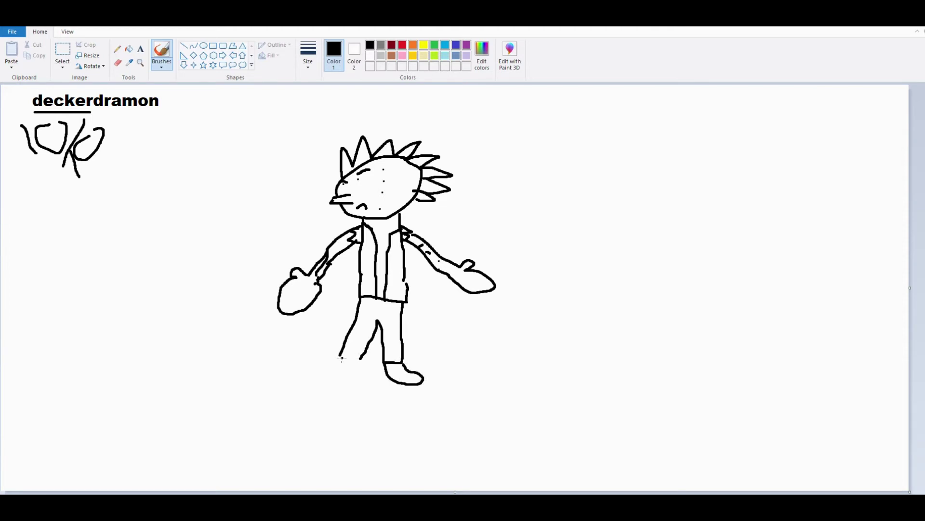
mouse_move(341, 357)
left_mouse_down()
mouse_move(361, 359)
mouse_move(352, 385)
mouse_move(322, 374)
mouse_move(336, 357)
left_mouse_up()
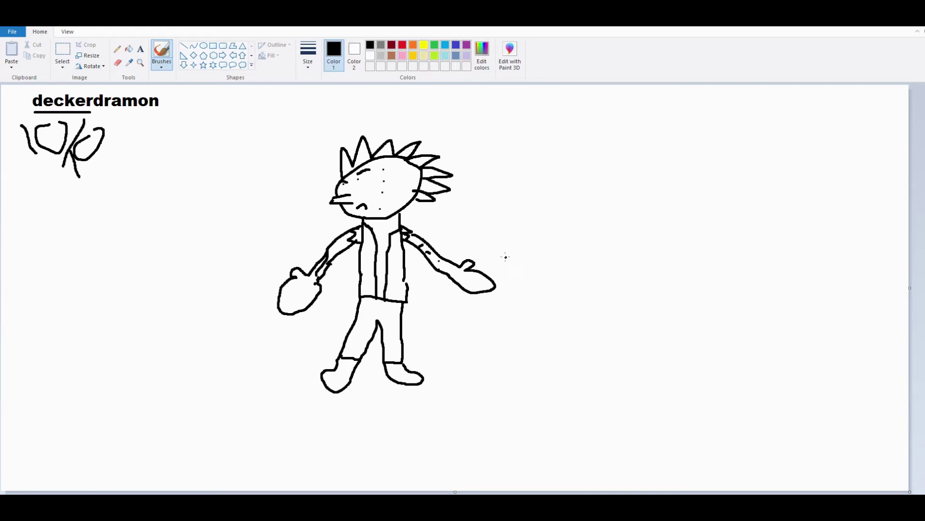
mouse_move(497, 250)
left_mouse_down()
mouse_move(447, 297)
mouse_move(466, 299)
mouse_move(502, 264)
mouse_move(499, 283)
mouse_move(537, 293)
mouse_move(553, 264)
mouse_move(494, 250)
left_mouse_up()
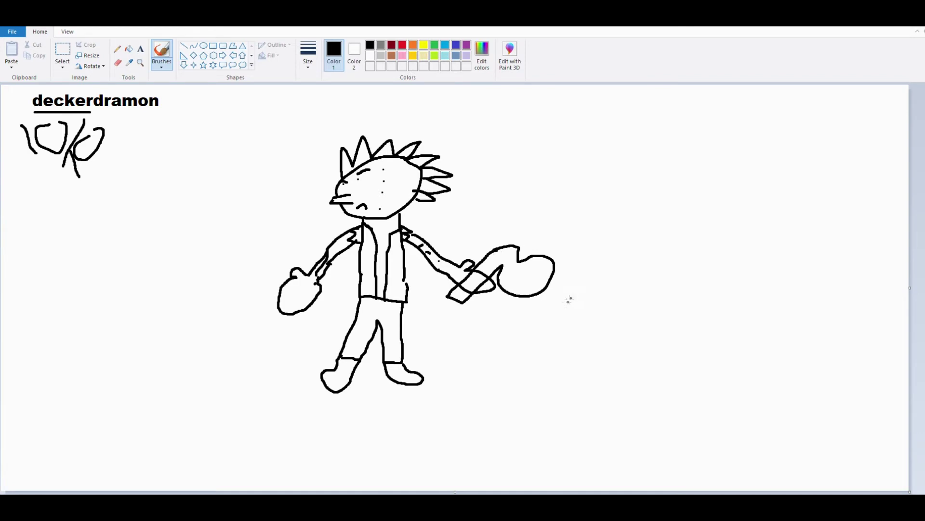
left_click(118, 63)
Step: Erase the loop and its crossing lines from the figure's right hand
mouse_move(464, 276)
left_mouse_down()
mouse_move(491, 288)
mouse_move(469, 274)
mouse_move(489, 285)
mouse_move(460, 283)
mouse_move(479, 288)
mouse_move(462, 278)
left_mouse_up()
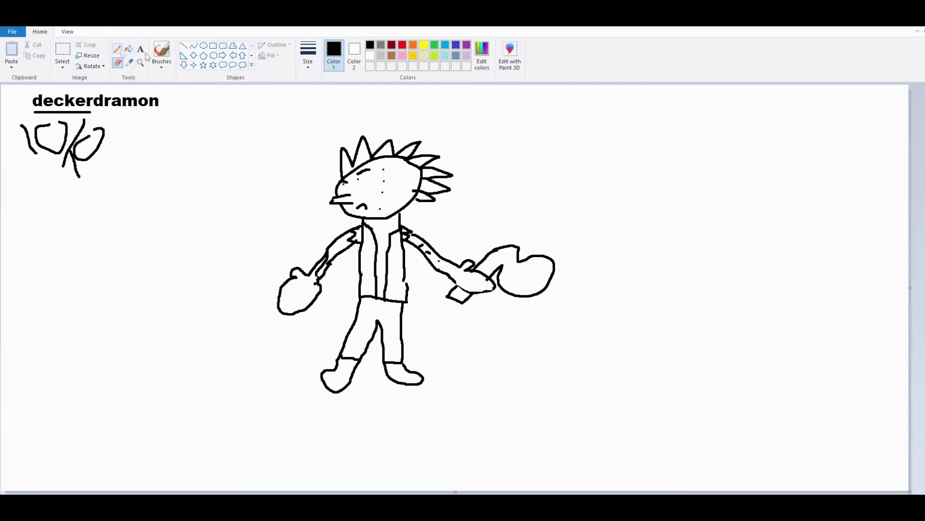
left_click(162, 52)
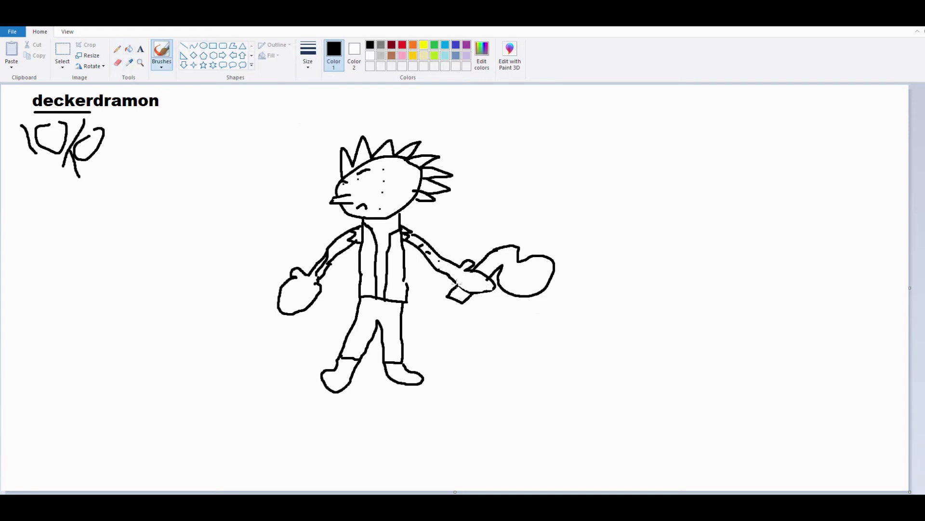
mouse_move(457, 282)
left_mouse_down()
mouse_move(487, 288)
mouse_move(492, 281)
mouse_move(475, 269)
left_mouse_up()
left_click(118, 62)
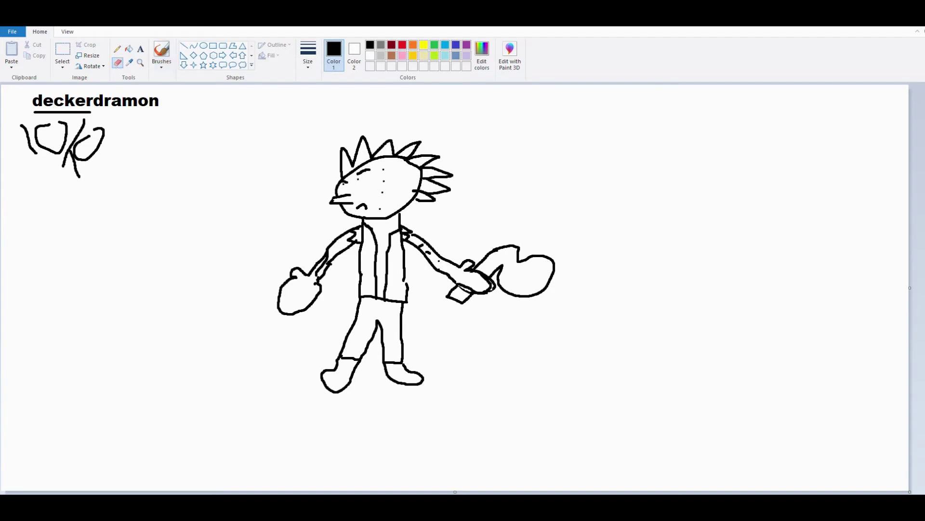
mouse_move(547, 256)
left_mouse_down()
mouse_move(545, 278)
mouse_move(529, 296)
mouse_move(537, 284)
mouse_move(531, 293)
mouse_move(525, 283)
mouse_move(541, 255)
mouse_move(488, 283)
mouse_move(518, 266)
mouse_move(531, 282)
mouse_move(538, 275)
mouse_move(523, 310)
mouse_move(529, 285)
left_mouse_up()
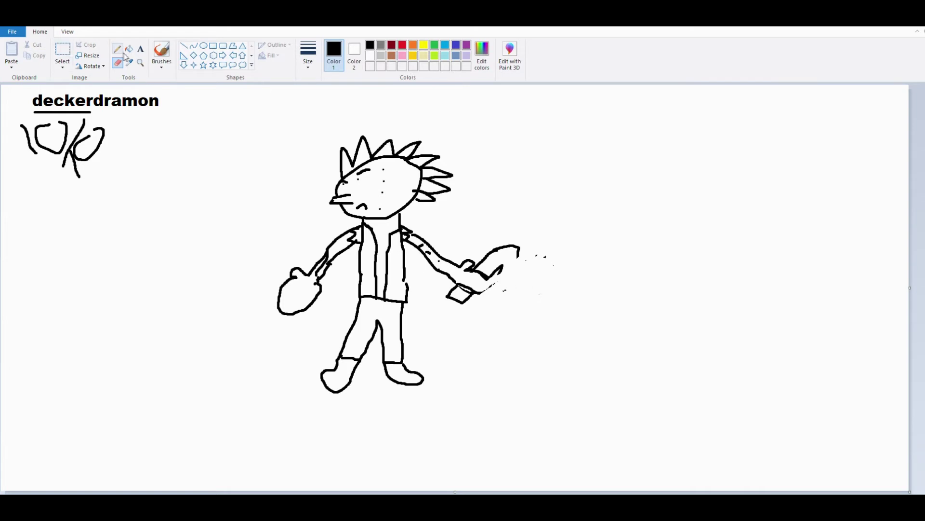
Step: Draw a jagged axe blade in the right hand and a long ground line beneath the figure
left_click(161, 51)
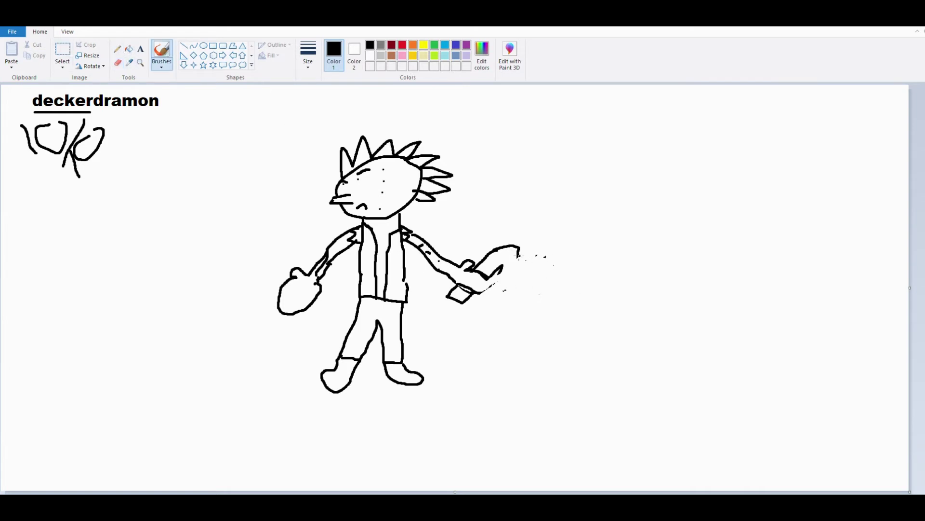
mouse_move(518, 249)
left_mouse_down()
mouse_move(528, 270)
mouse_move(498, 271)
mouse_move(524, 275)
mouse_move(555, 259)
left_mouse_up()
left_click(117, 63)
mouse_move(553, 260)
left_mouse_down()
mouse_move(538, 275)
mouse_move(513, 297)
mouse_move(521, 268)
mouse_move(511, 267)
mouse_move(524, 275)
mouse_move(556, 259)
mouse_move(497, 293)
mouse_move(533, 251)
mouse_move(543, 252)
mouse_move(520, 268)
mouse_move(548, 255)
mouse_move(538, 274)
mouse_move(512, 273)
mouse_move(535, 256)
mouse_move(523, 255)
mouse_move(488, 274)
mouse_move(500, 256)
left_mouse_up()
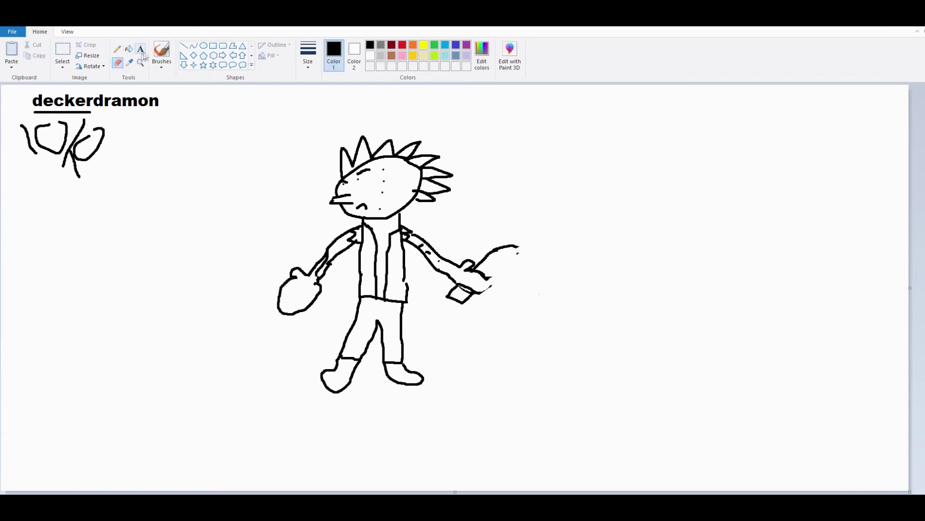
left_click(161, 53)
mouse_move(493, 282)
left_mouse_down()
mouse_move(510, 260)
mouse_move(485, 255)
mouse_move(511, 238)
mouse_move(527, 254)
left_mouse_up()
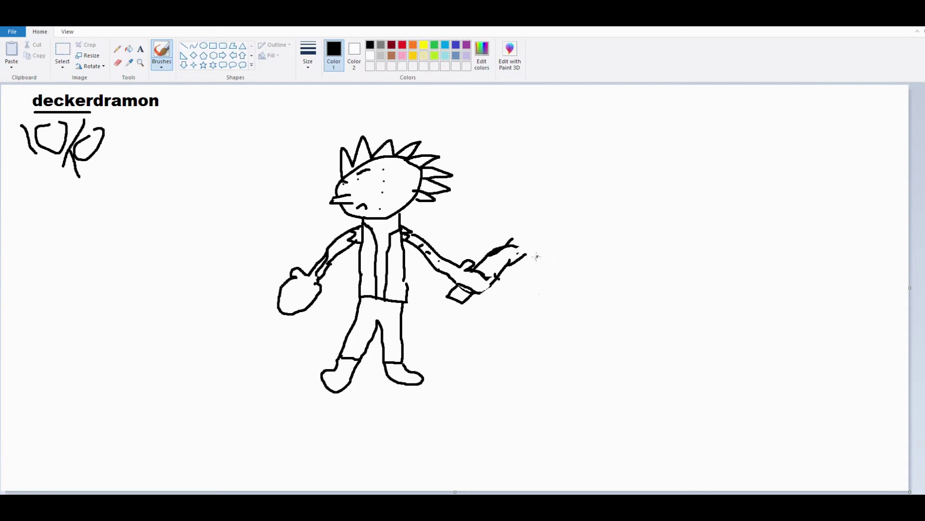
mouse_move(526, 254)
left_mouse_down()
mouse_move(513, 281)
mouse_move(551, 265)
mouse_move(566, 227)
mouse_move(545, 242)
mouse_move(528, 222)
mouse_move(508, 240)
left_mouse_up()
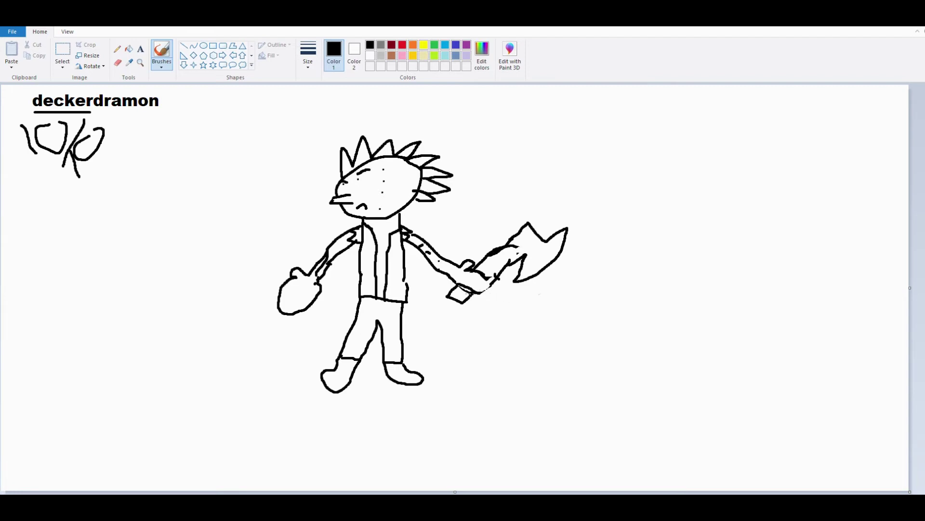
mouse_move(468, 294)
left_mouse_down()
mouse_move(485, 296)
mouse_move(495, 280)
left_mouse_up()
left_click_drag(276, 420, 549, 421)
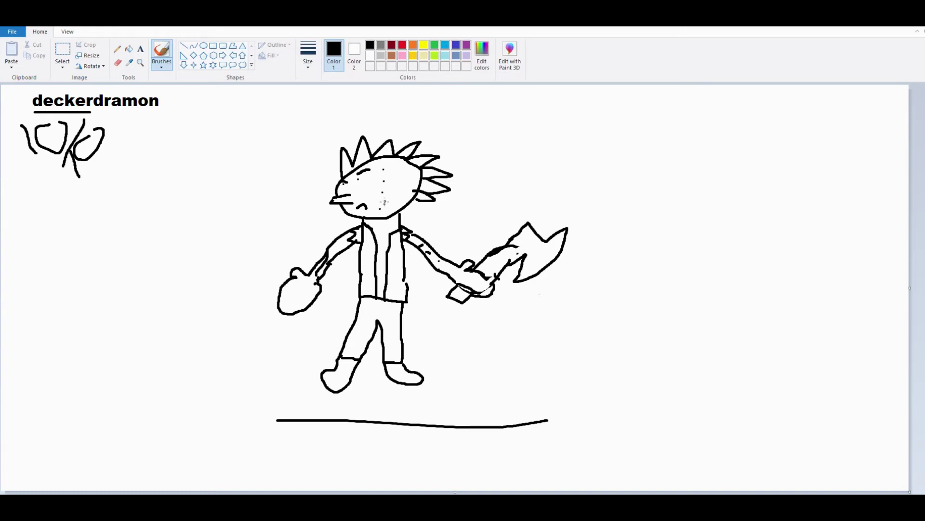
Step: Hatch a scar across the face, hand-write 5 and 4 under the score, then switch to the browser
mouse_move(394, 172)
left_mouse_down()
mouse_move(384, 192)
mouse_move(391, 191)
left_mouse_up()
mouse_move(411, 173)
left_mouse_down()
mouse_move(395, 187)
mouse_move(407, 185)
left_mouse_up()
mouse_move(46, 210)
left_mouse_down()
mouse_move(52, 239)
mouse_move(34, 243)
left_mouse_up()
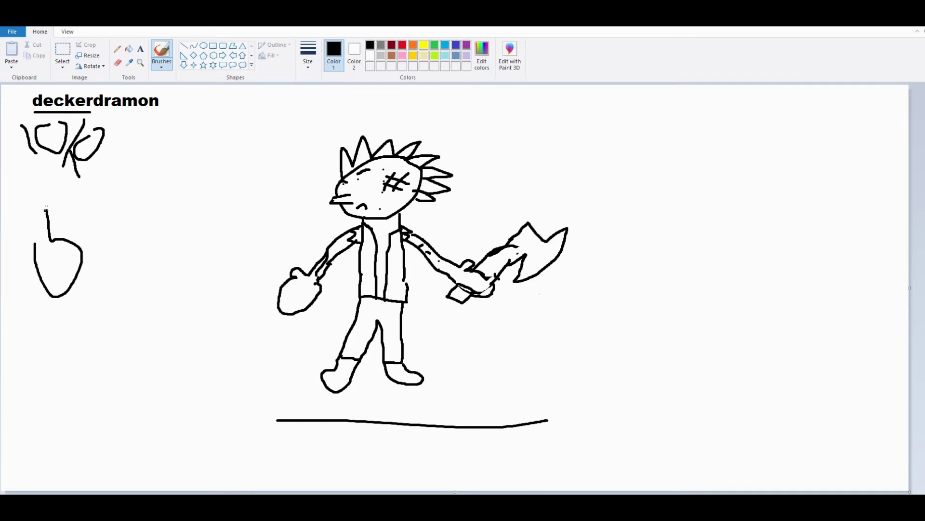
left_click_drag(47, 209, 109, 195)
mouse_move(163, 202)
left_mouse_down()
mouse_move(154, 244)
mouse_move(213, 238)
mouse_move(169, 298)
left_mouse_up()
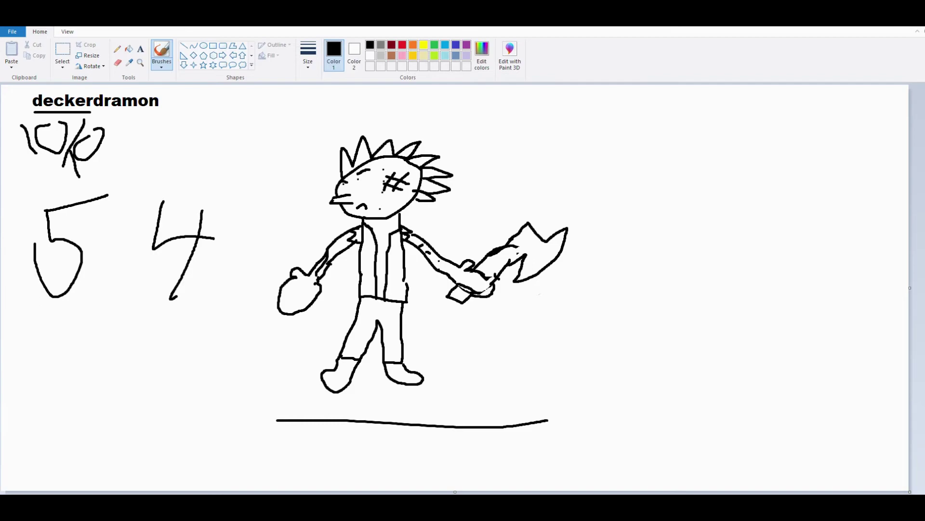
key("alt+Tab")
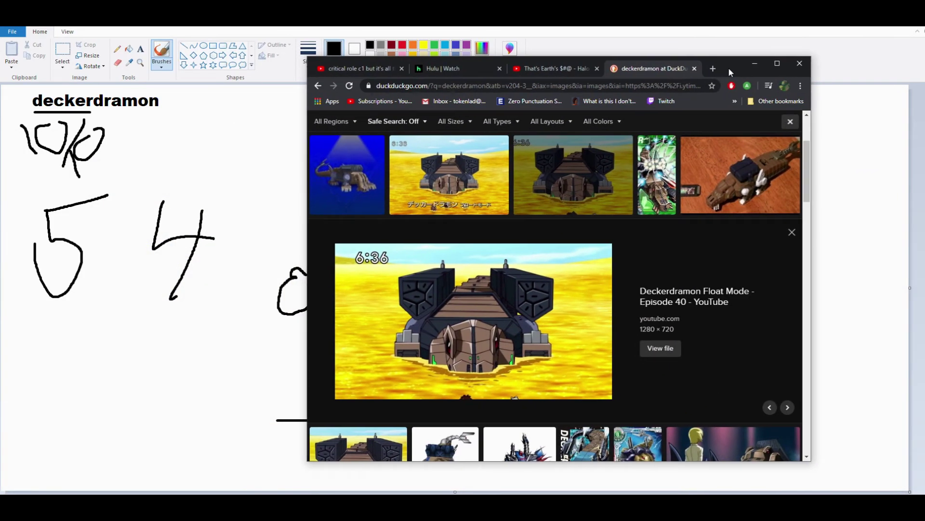
scroll(712, 210, "up", 1)
scroll(712, 211, "up", 1)
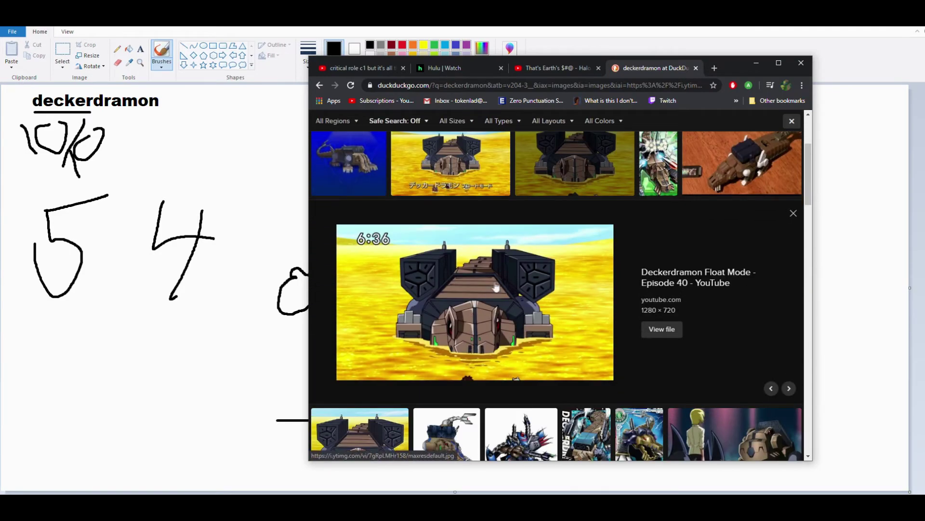
scroll(500, 276, "down", 1)
left_click(736, 385)
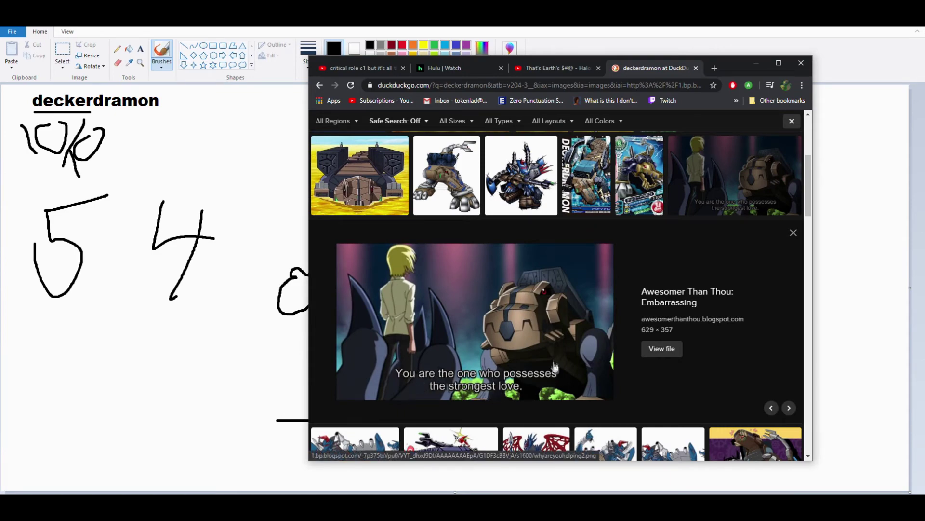
scroll(515, 268, "up", 4)
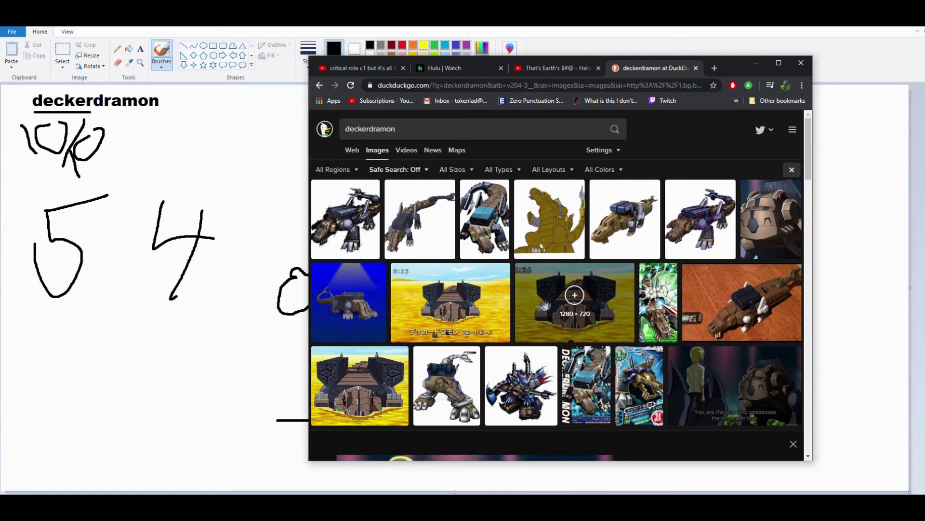
left_click(756, 63)
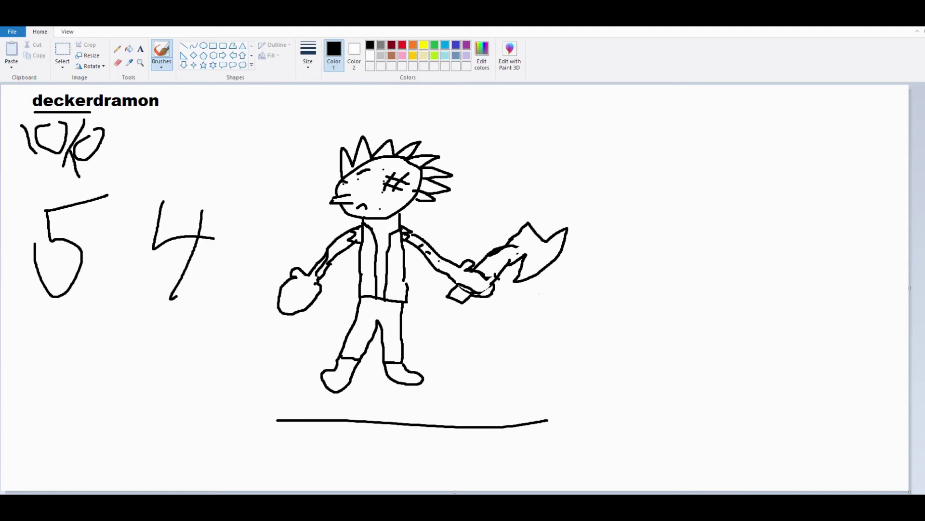
Step: Start a new blank image, discarding the old drawing without saving
key("alt+F4")
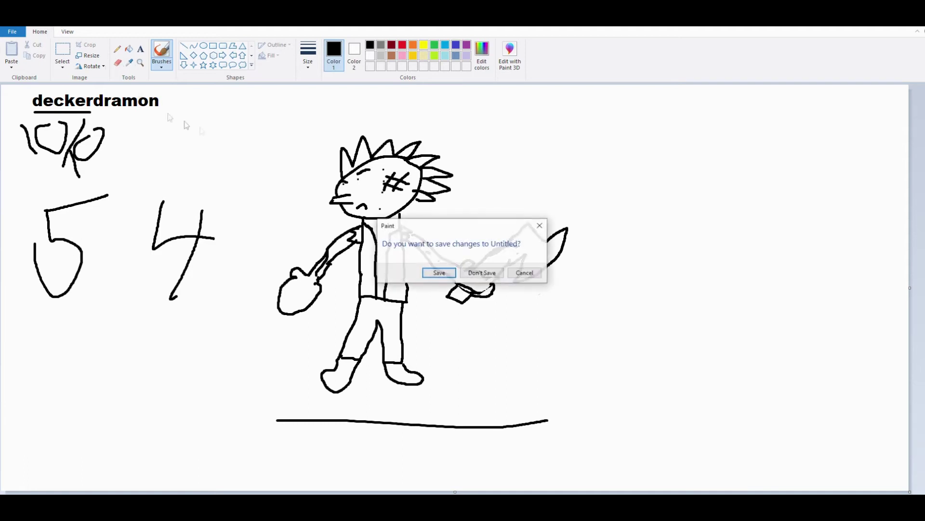
left_click(470, 272)
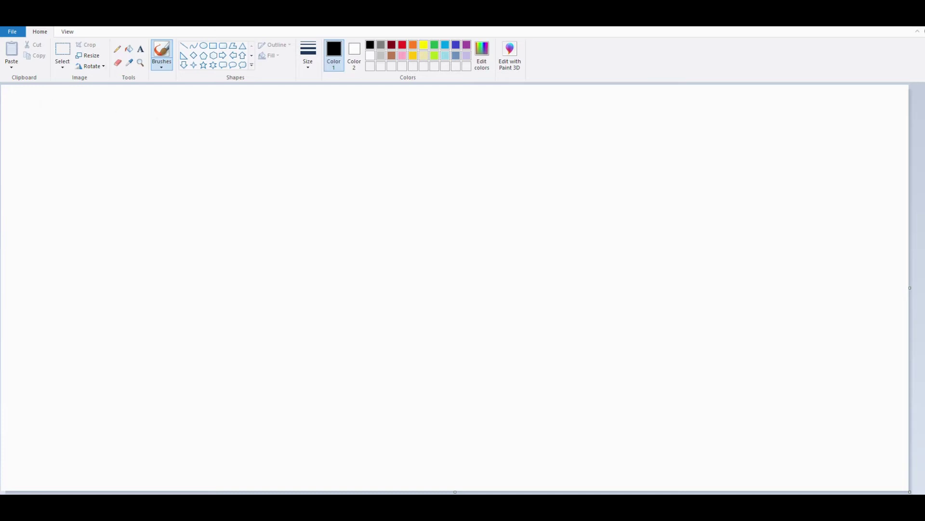
left_click(66, 117)
Step: Add the title 'Ohakadamon' at the top-left, removing the stray l, and underline part of it
left_click(141, 49)
left_click(74, 97)
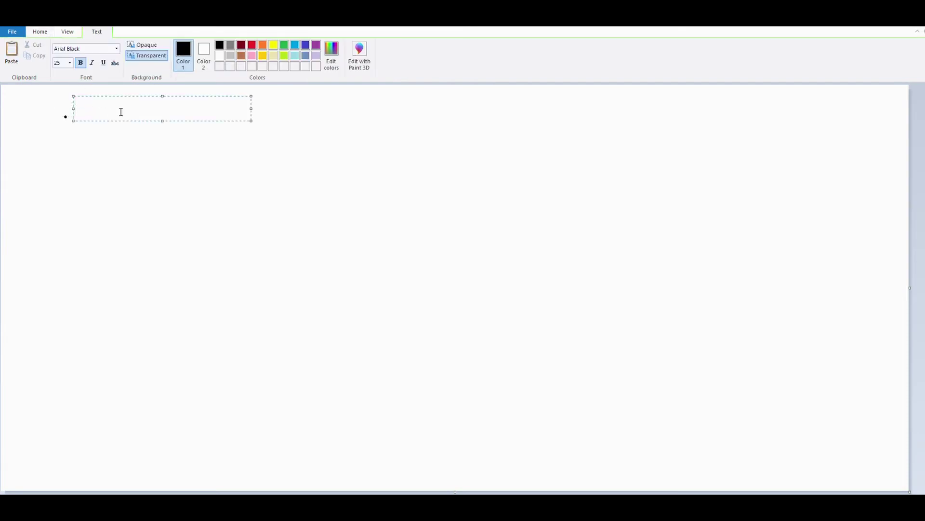
type("ohakadalmon")
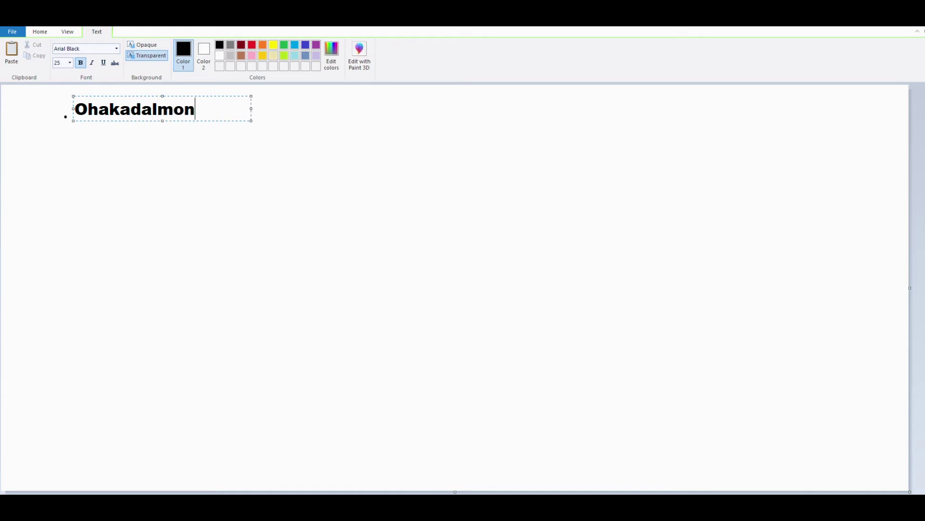
key("Left")
key("Left")
key("Left")
key("Left")
key("Delete")
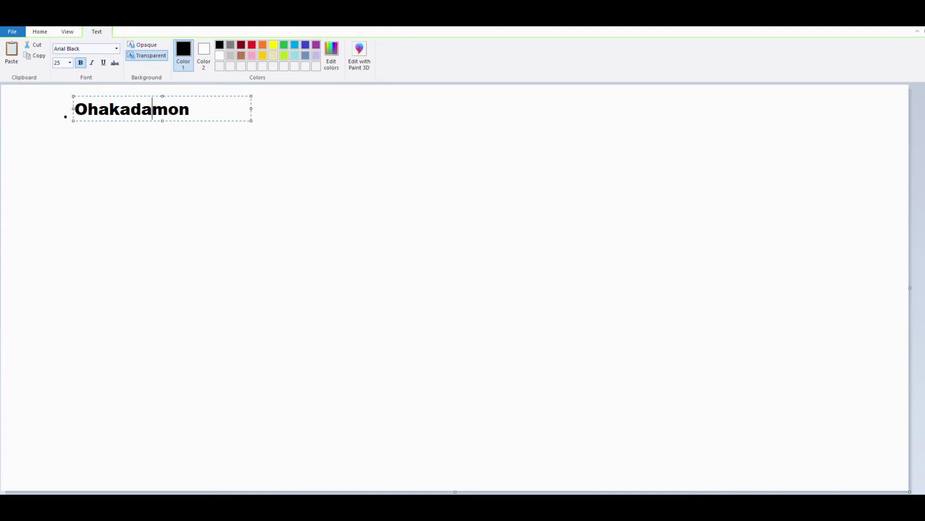
left_click(194, 165)
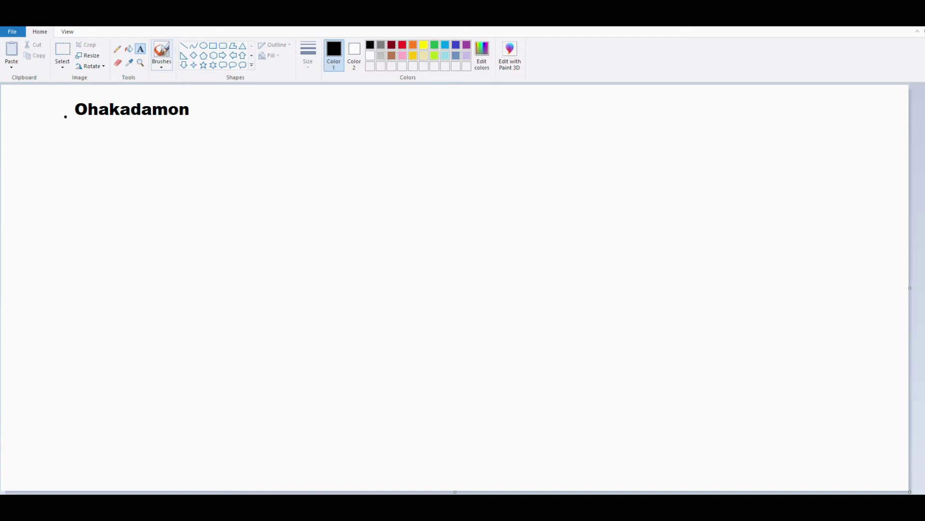
left_click(162, 52)
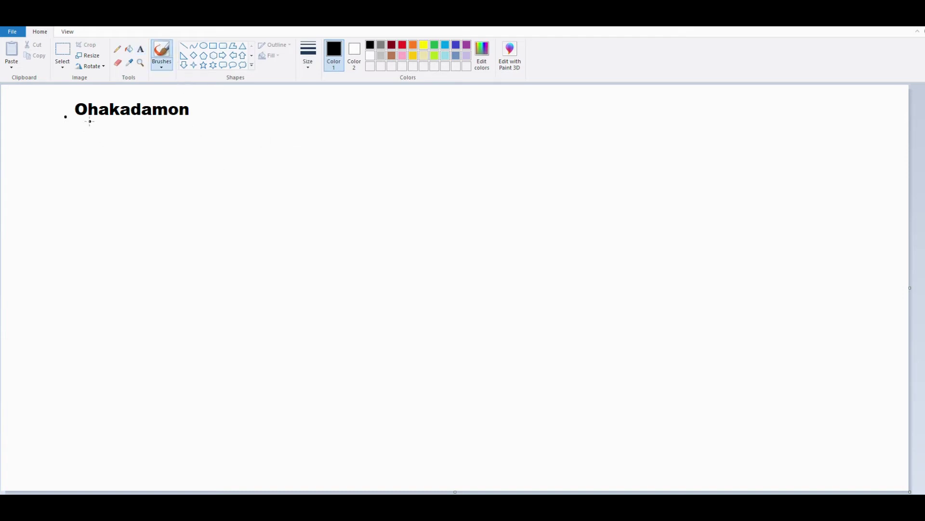
left_click_drag(90, 121, 119, 116)
Step: Draw the scalloped left wing and the right wing outline
mouse_move(345, 246)
left_mouse_down()
mouse_move(263, 221)
mouse_move(116, 145)
left_mouse_up()
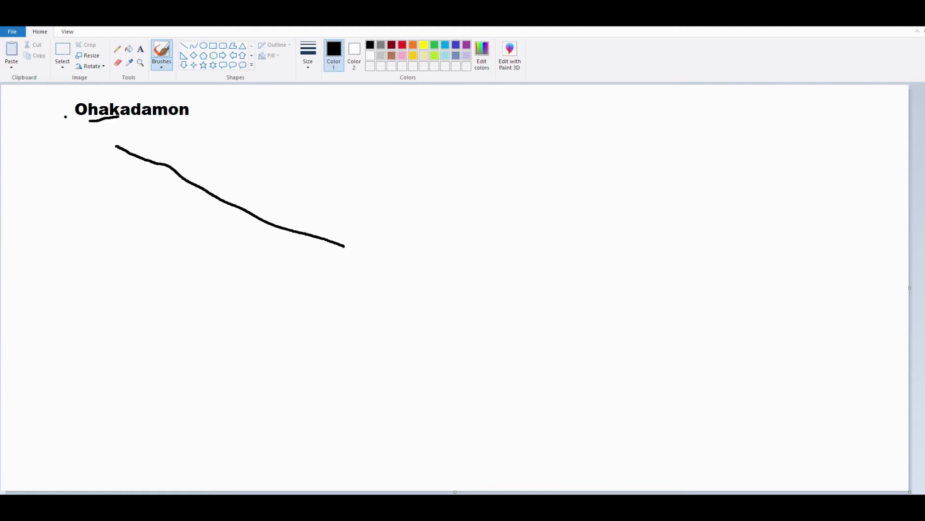
left_click_drag(116, 146, 116, 141)
mouse_move(110, 139)
left_mouse_down()
mouse_move(101, 157)
mouse_move(107, 175)
mouse_move(222, 250)
mouse_move(341, 276)
left_mouse_up()
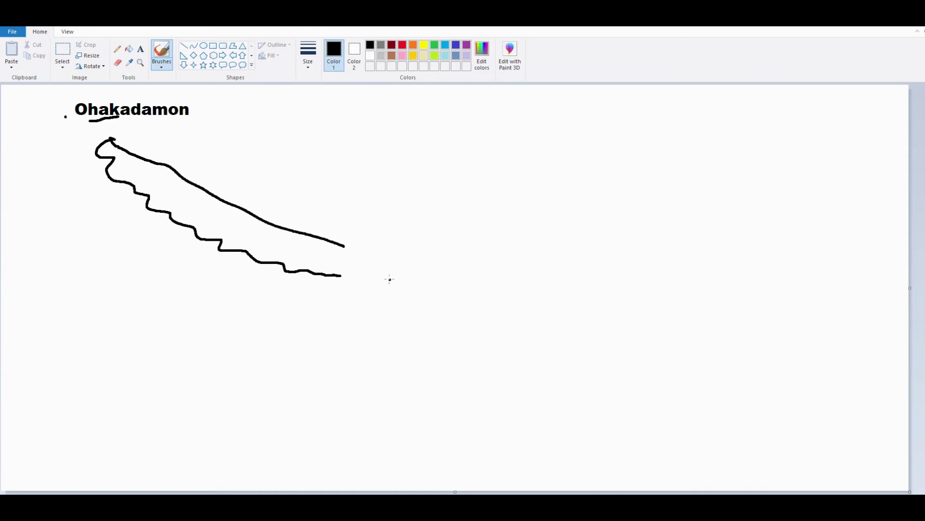
mouse_move(470, 254)
left_mouse_down()
mouse_move(561, 199)
mouse_move(624, 130)
mouse_move(651, 164)
mouse_move(633, 167)
mouse_move(643, 188)
mouse_move(620, 192)
mouse_move(551, 247)
mouse_move(494, 267)
mouse_move(468, 253)
left_mouse_up()
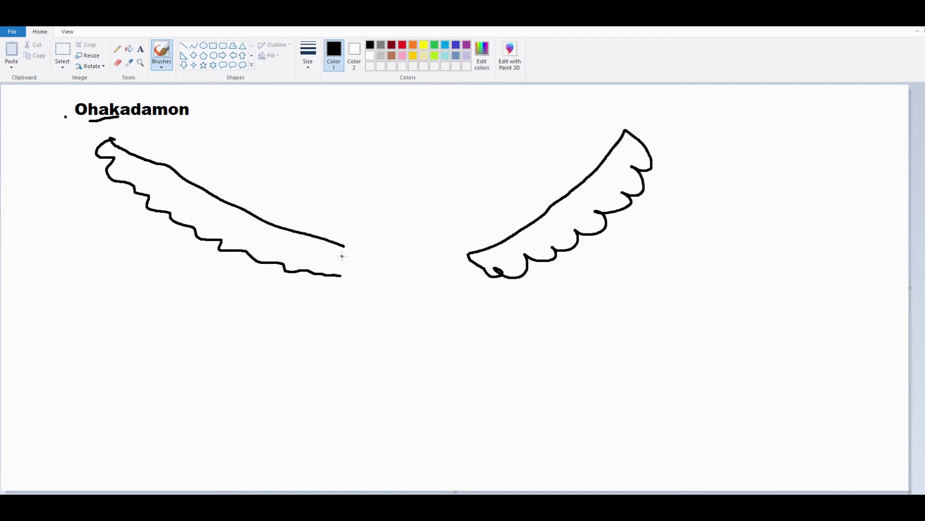
Step: Draw the oval body between the wings, loop the title's middle letters, and add a forked tail
mouse_move(448, 158)
left_mouse_down()
mouse_move(378, 191)
mouse_move(350, 226)
mouse_move(339, 261)
mouse_move(363, 311)
mouse_move(403, 334)
mouse_move(456, 316)
mouse_move(474, 283)
mouse_move(468, 194)
mouse_move(451, 166)
mouse_move(400, 199)
mouse_move(372, 247)
mouse_move(373, 287)
mouse_move(412, 303)
mouse_move(446, 274)
mouse_move(459, 229)
mouse_move(440, 188)
left_mouse_up()
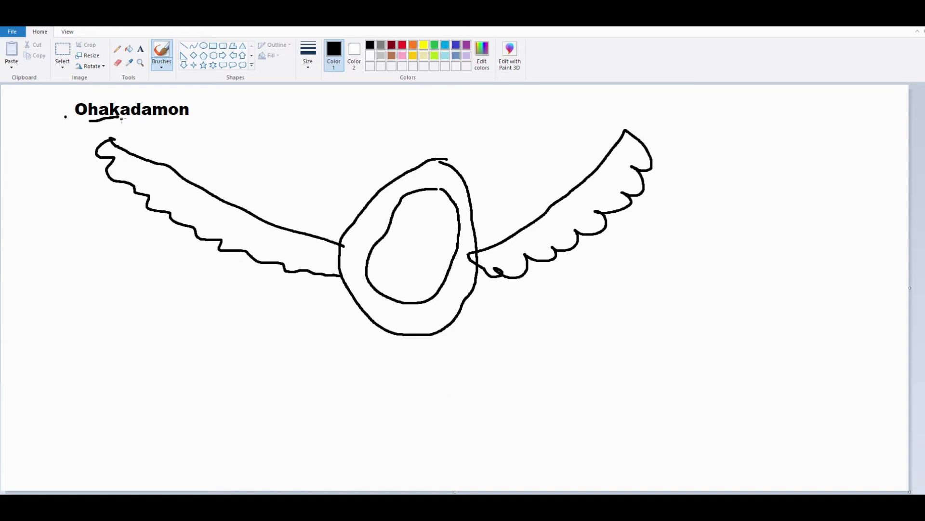
mouse_move(121, 105)
left_mouse_down()
mouse_move(136, 126)
mouse_move(148, 126)
mouse_move(153, 101)
mouse_move(118, 102)
left_mouse_up()
mouse_move(448, 315)
left_mouse_down()
mouse_move(499, 332)
mouse_move(492, 343)
mouse_move(447, 317)
mouse_move(489, 329)
mouse_move(512, 317)
mouse_move(496, 314)
left_mouse_up()
left_click_drag(496, 313, 511, 310)
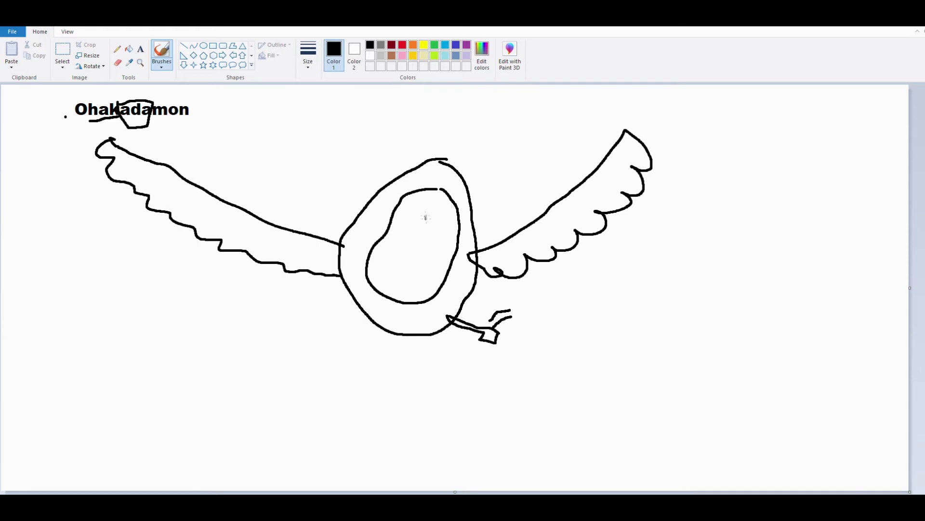
Step: Draw a thick mustache, an eyebrow and a smile on the body
mouse_move(400, 312)
left_mouse_down()
mouse_move(438, 313)
mouse_move(391, 312)
mouse_move(440, 306)
mouse_move(387, 310)
mouse_move(455, 306)
left_mouse_up()
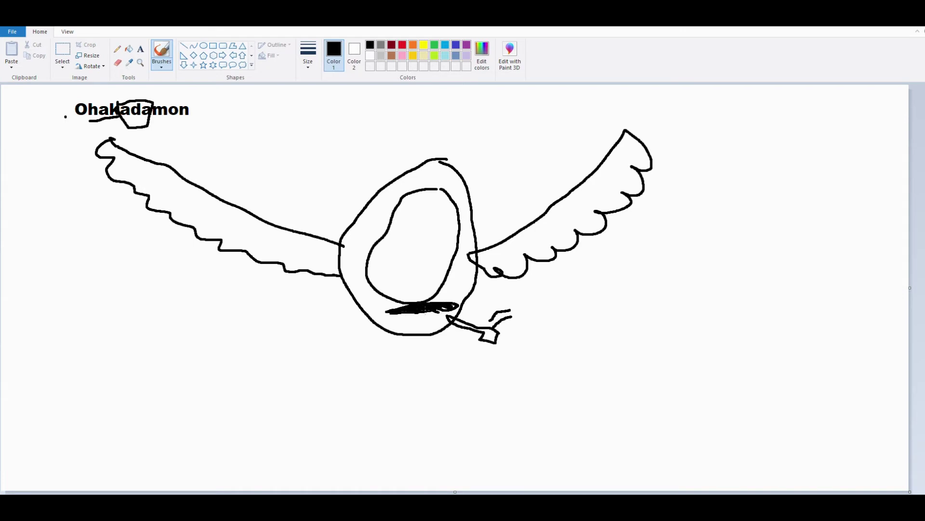
mouse_move(406, 185)
left_mouse_down()
mouse_move(412, 192)
mouse_move(446, 180)
left_mouse_up()
left_click_drag(405, 316, 437, 314)
Step: Draw two legs with detailed feet and a left arm ending in a small hand
mouse_move(389, 331)
left_mouse_down()
mouse_move(388, 378)
mouse_move(341, 381)
mouse_move(373, 409)
mouse_move(403, 389)
mouse_move(403, 341)
left_mouse_up()
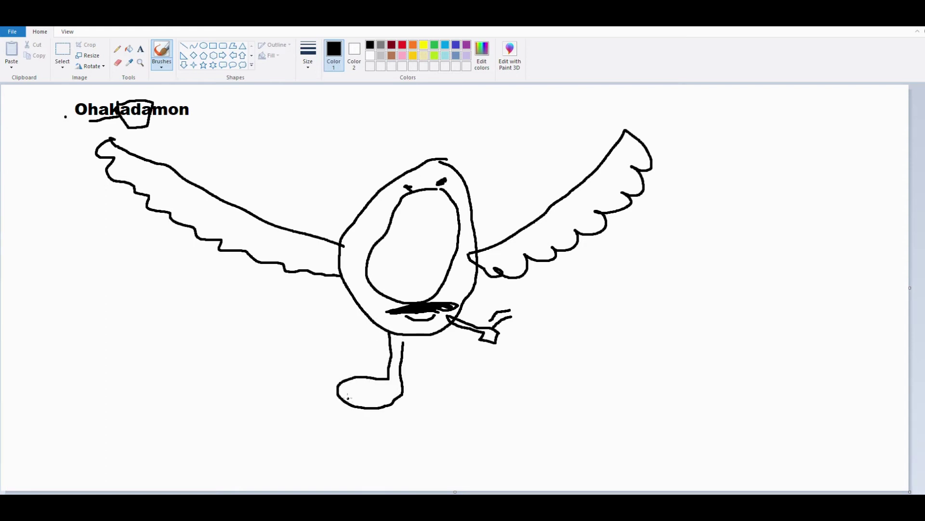
left_click_drag(344, 400, 354, 385)
left_click_drag(355, 387, 405, 395)
mouse_move(434, 337)
left_mouse_down()
mouse_move(437, 396)
mouse_move(463, 408)
mouse_move(438, 335)
left_mouse_up()
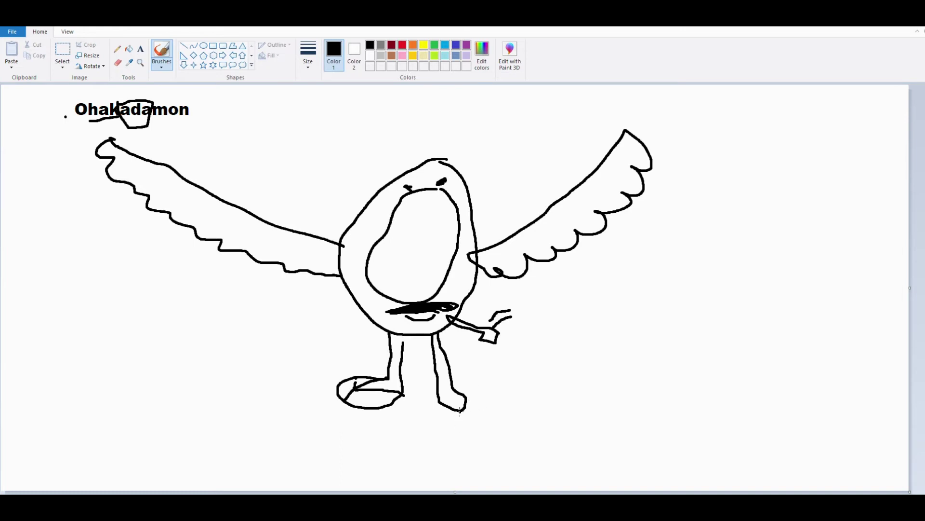
left_click_drag(460, 411, 438, 400)
mouse_move(347, 289)
left_mouse_down()
mouse_move(283, 307)
mouse_move(279, 292)
mouse_move(257, 319)
mouse_move(325, 314)
mouse_move(369, 291)
left_mouse_up()
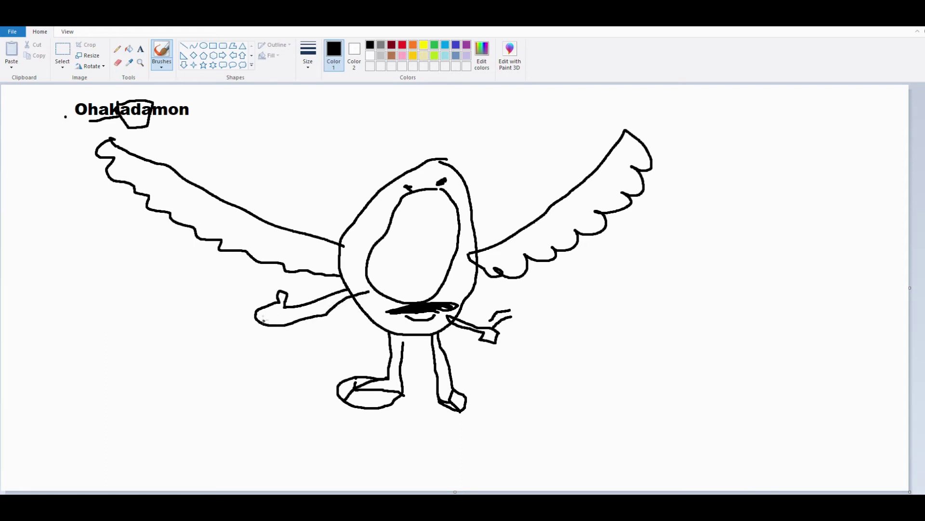
Step: Add a mark beside the left hand and draw the right arm with a hand
mouse_move(240, 303)
left_mouse_down()
mouse_move(242, 322)
mouse_move(245, 301)
mouse_move(257, 313)
mouse_move(243, 286)
mouse_move(230, 286)
mouse_move(242, 308)
mouse_move(232, 314)
mouse_move(254, 319)
mouse_move(253, 301)
mouse_move(227, 306)
left_mouse_up()
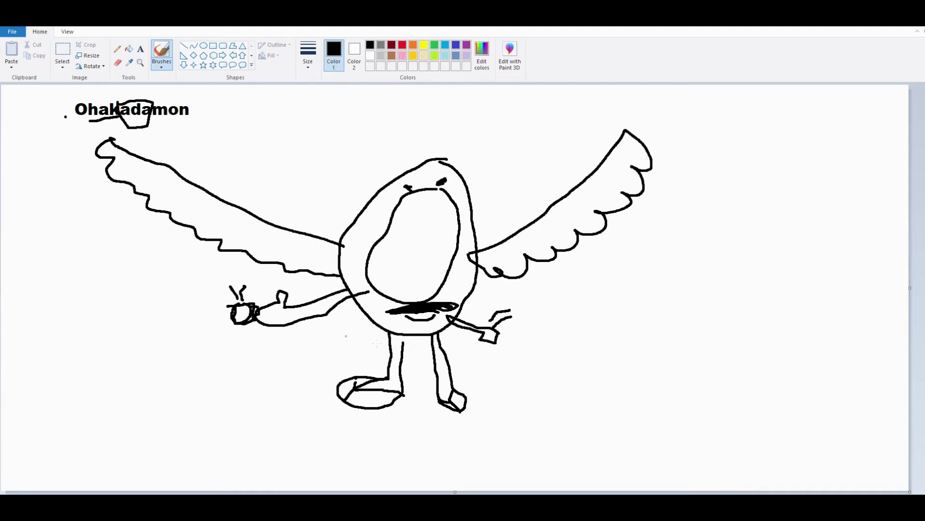
left_click_drag(462, 303, 529, 319)
mouse_move(530, 321)
left_mouse_down()
mouse_move(553, 307)
mouse_move(550, 318)
mouse_move(587, 331)
mouse_move(565, 350)
mouse_move(542, 350)
mouse_move(531, 332)
mouse_move(461, 312)
left_mouse_up()
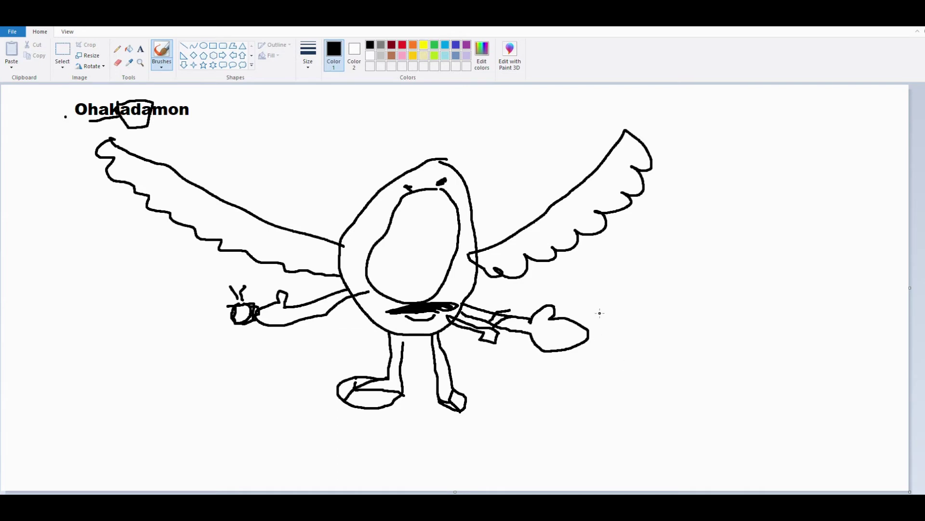
Step: Draw a grained hammer head by the right mitten, erase the crossing line, redraw its edge, add a frown
mouse_move(598, 290)
left_mouse_down()
mouse_move(562, 365)
mouse_move(573, 376)
mouse_move(595, 362)
mouse_move(626, 292)
mouse_move(604, 290)
mouse_move(567, 374)
left_mouse_up()
left_click_drag(611, 299, 582, 370)
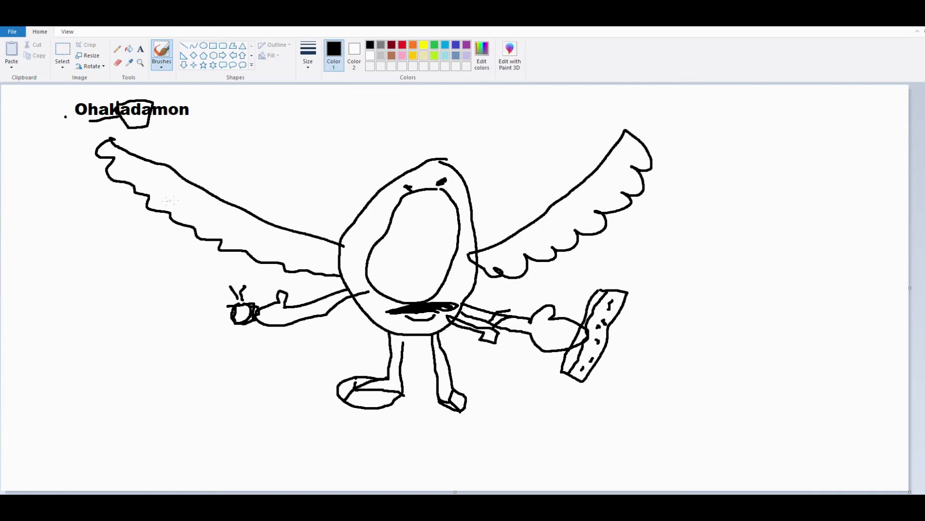
left_click(117, 63)
left_click_drag(579, 344, 589, 332)
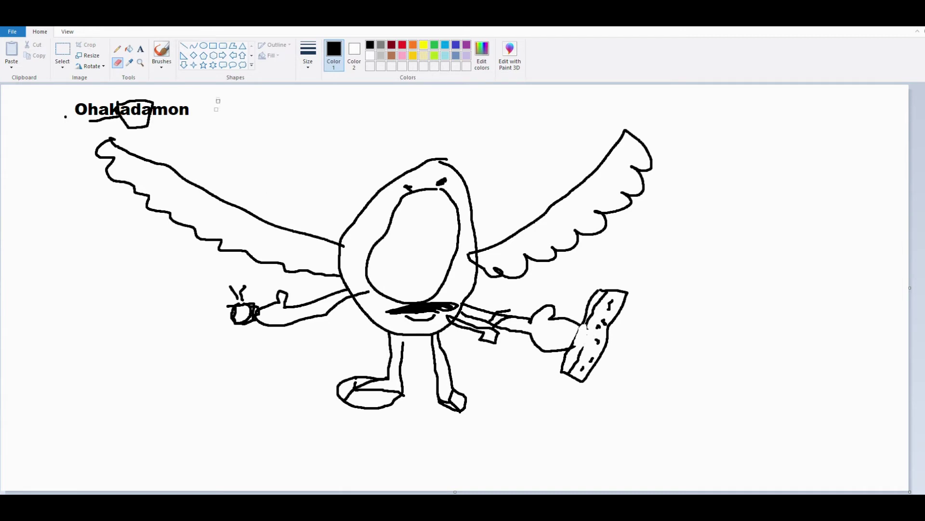
left_click(161, 52)
left_click_drag(586, 327, 573, 347)
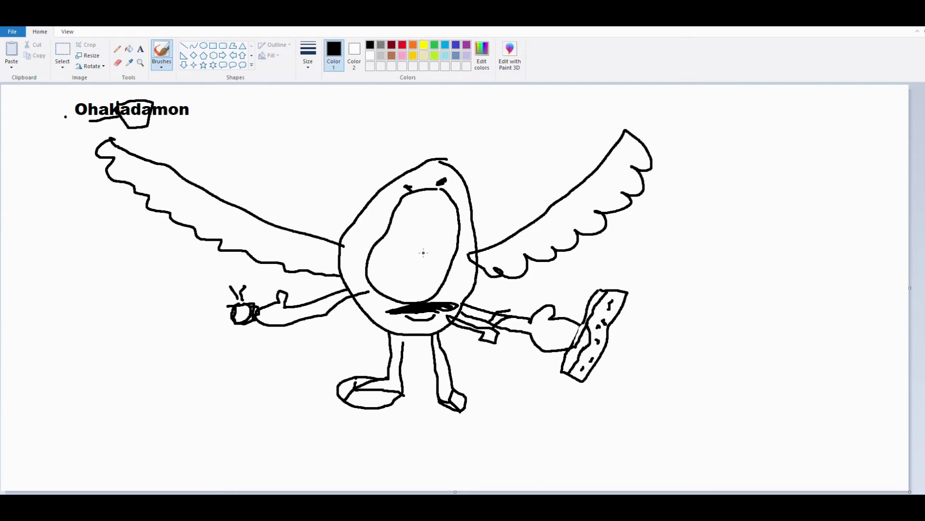
mouse_move(427, 252)
left_mouse_down()
mouse_move(381, 279)
mouse_move(423, 278)
mouse_move(393, 278)
mouse_move(426, 271)
left_mouse_up()
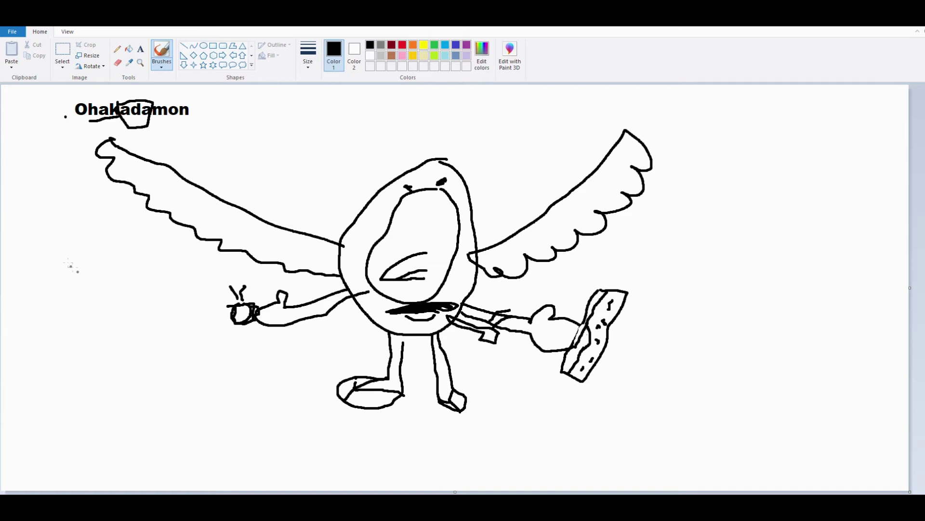
Step: Hand-write the scores 6½ and 5 left of the wing
mouse_move(45, 206)
left_mouse_down()
mouse_move(24, 234)
mouse_move(58, 262)
mouse_move(34, 249)
left_mouse_up()
mouse_move(98, 203)
left_mouse_down()
mouse_move(97, 217)
mouse_move(125, 212)
mouse_move(114, 259)
mouse_move(165, 263)
left_mouse_up()
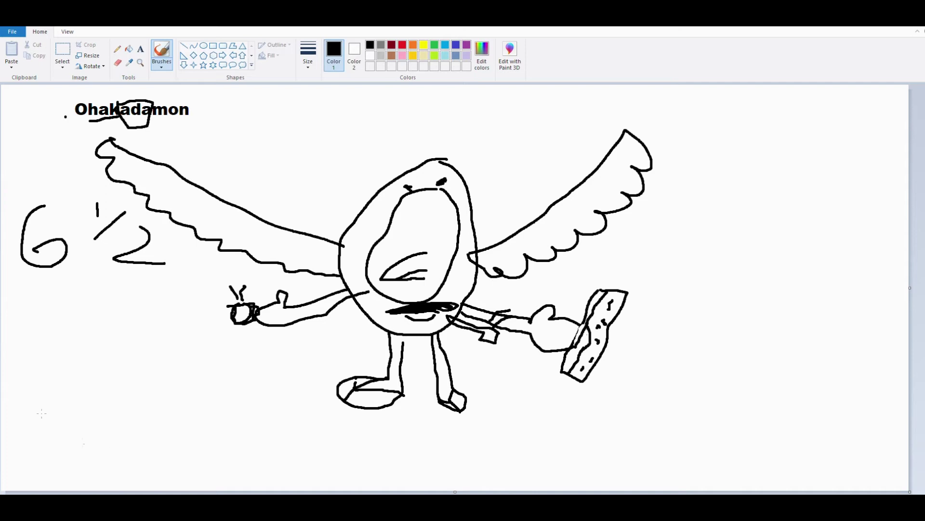
mouse_move(45, 303)
left_mouse_down()
mouse_move(67, 330)
mouse_move(36, 336)
left_mouse_up()
left_click_drag(45, 303, 111, 286)
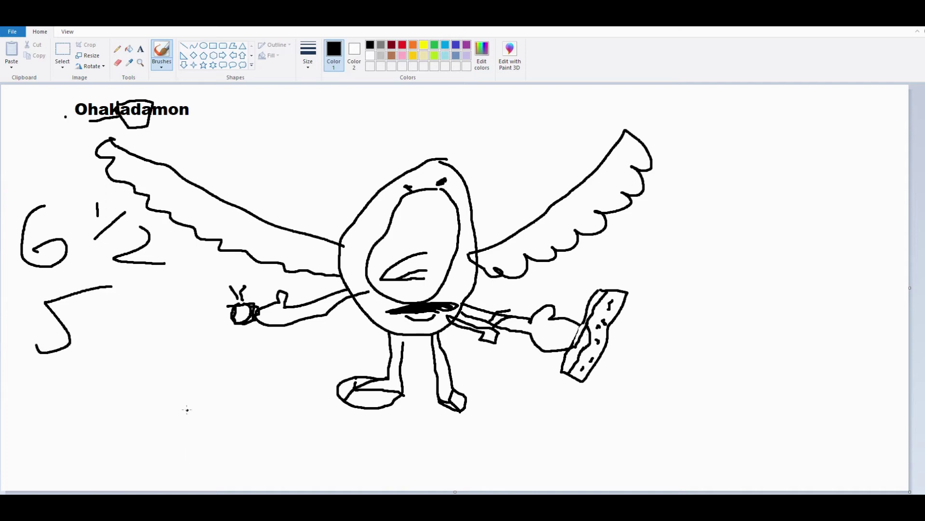
Step: Write the total 11½ over 20 as a fraction below the 5
mouse_move(135, 378)
left_mouse_down()
mouse_move(134, 427)
mouse_move(161, 434)
left_mouse_up()
mouse_move(199, 367)
left_mouse_down()
mouse_move(202, 376)
mouse_move(241, 359)
left_mouse_up()
mouse_move(235, 401)
left_mouse_down()
mouse_move(230, 420)
mouse_move(281, 421)
left_mouse_up()
left_click_drag(143, 458, 361, 448)
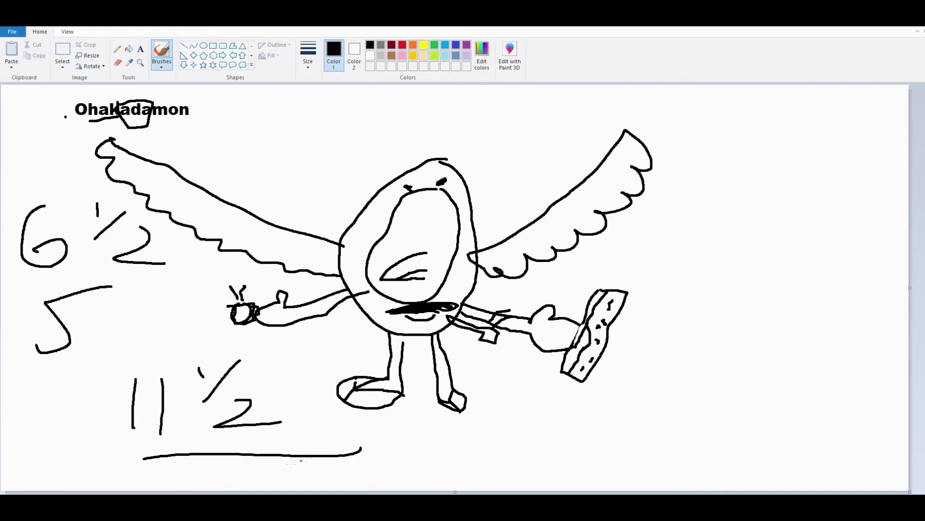
mouse_move(211, 469)
left_mouse_down()
mouse_move(214, 478)
mouse_move(252, 479)
left_mouse_up()
mouse_move(288, 468)
left_mouse_down()
mouse_move(261, 477)
mouse_move(293, 466)
left_mouse_up()
Step: Write 80% below the right foot and bring the ohakadamon image search forward
mouse_move(446, 416)
left_mouse_down()
mouse_move(443, 459)
mouse_move(449, 424)
left_mouse_up()
mouse_move(481, 433)
left_mouse_down()
mouse_move(465, 435)
mouse_move(528, 425)
mouse_move(508, 467)
left_mouse_up()
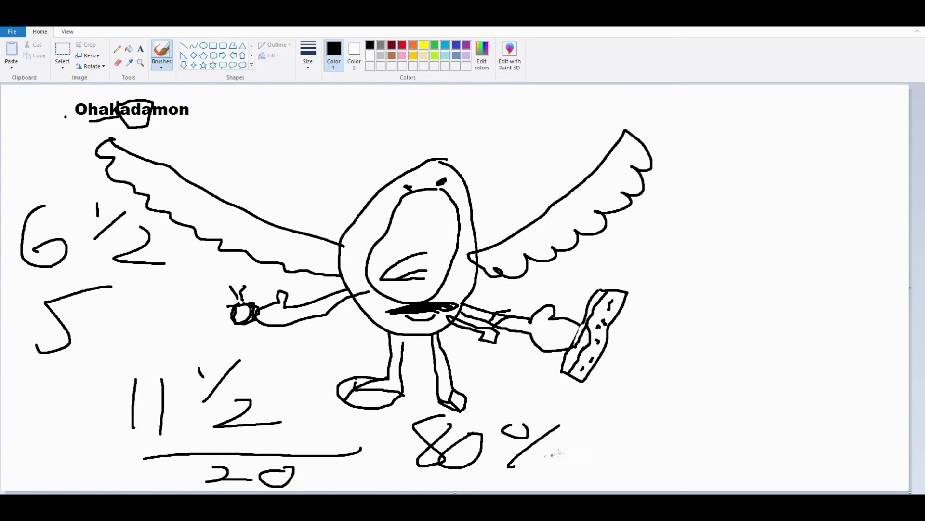
left_click_drag(565, 447, 565, 441)
key("alt+Tab")
Step: Preview the Rippy tombstone and DigiDestined profile images, closing each preview
left_click(601, 238)
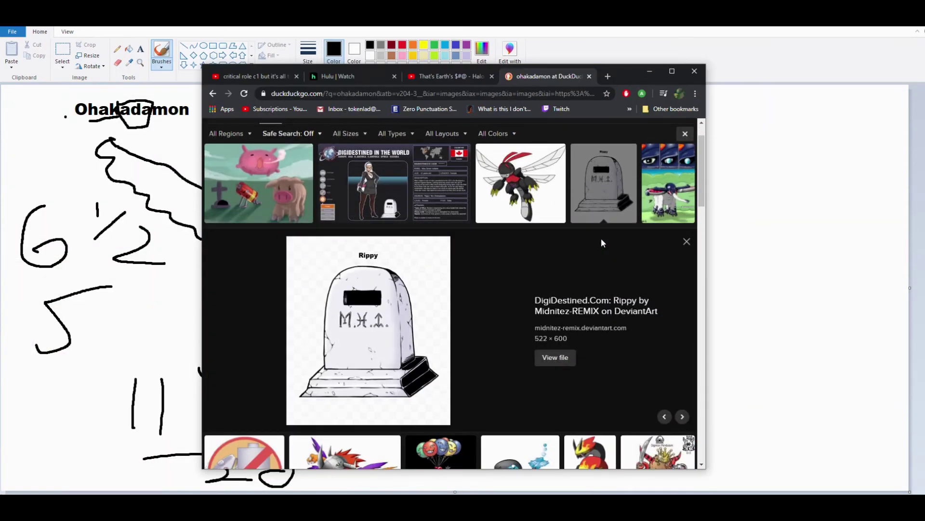
scroll(545, 242, "up", 1)
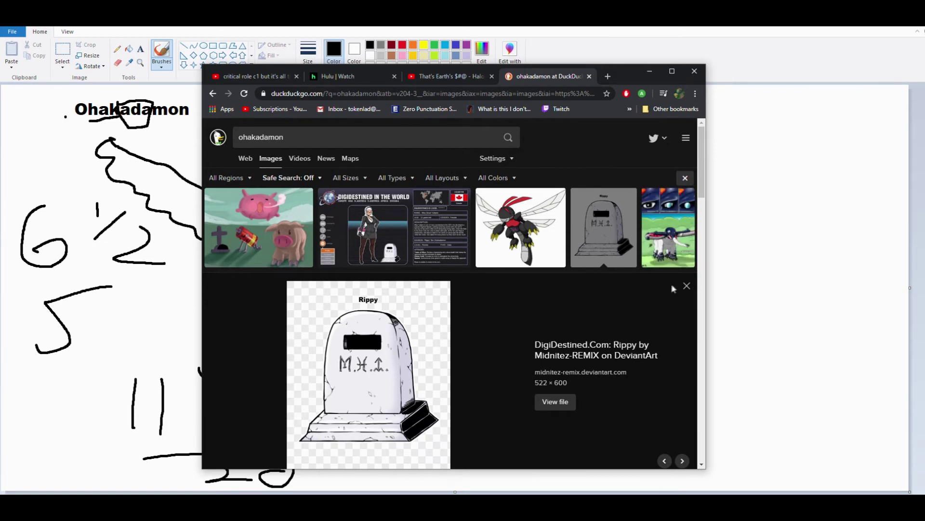
left_click(686, 286)
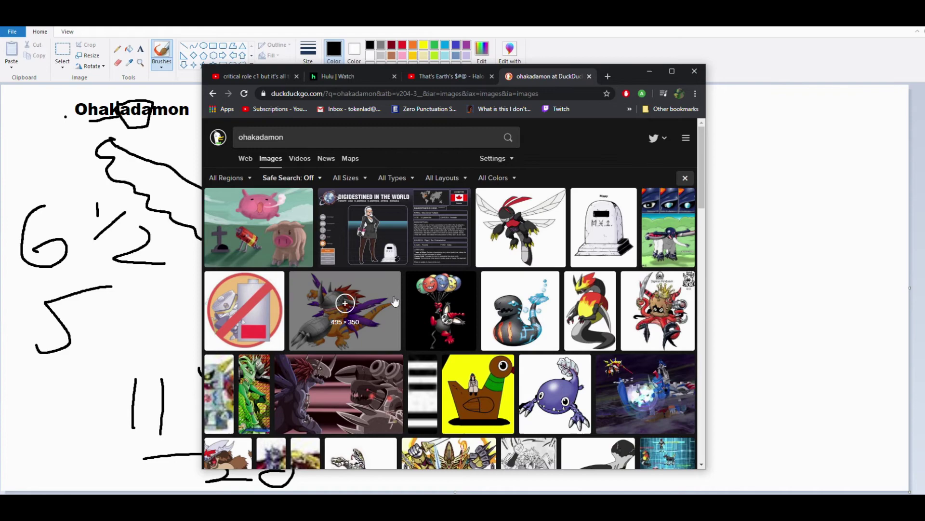
left_click(385, 255)
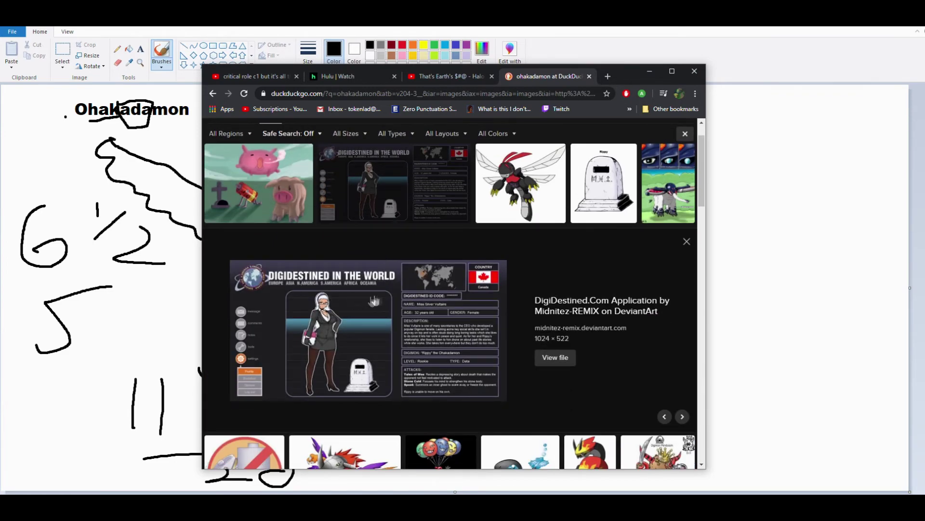
left_click(687, 241)
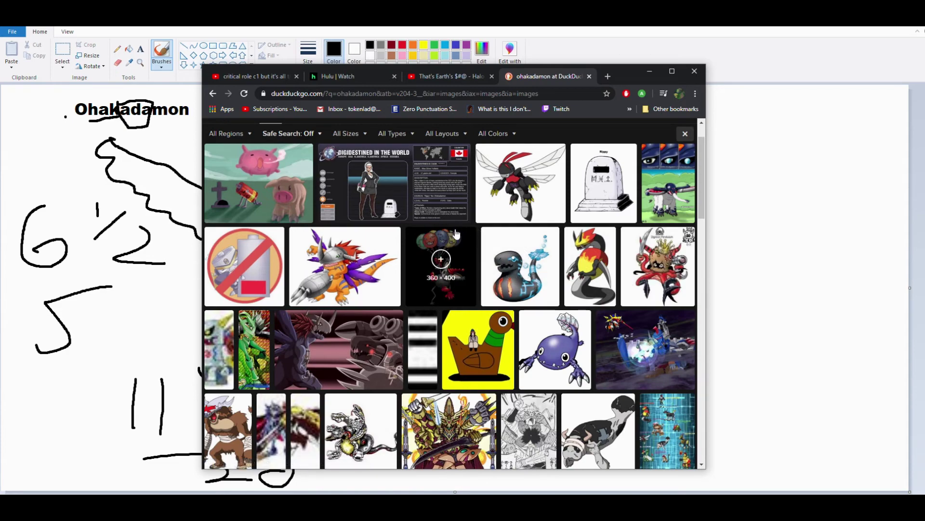
scroll(456, 233, "up", 1)
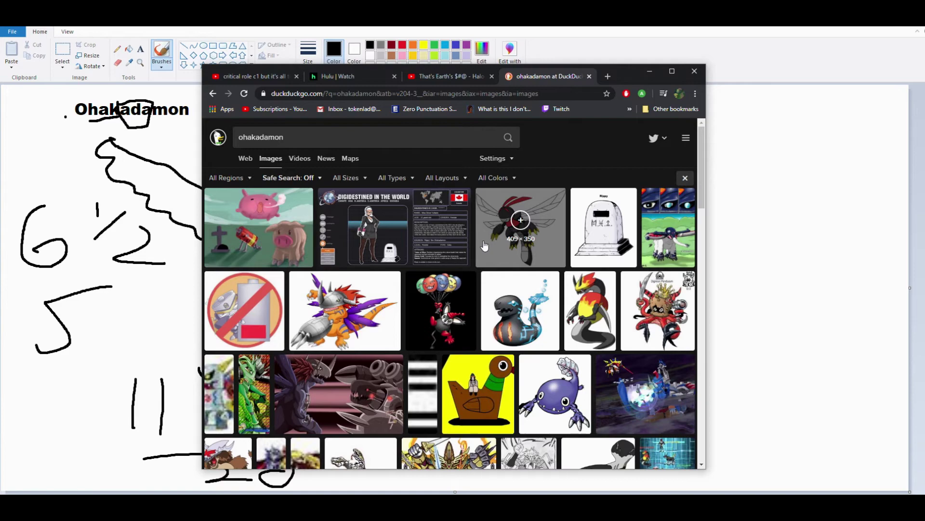
Step: View the full DigiDestined image in a new tab, then close it
left_click(422, 246)
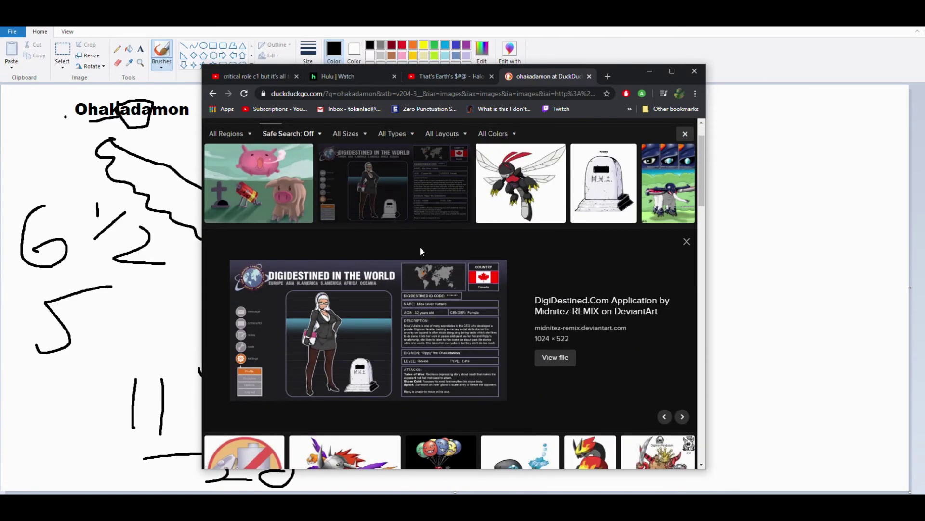
scroll(474, 242, "up", 1)
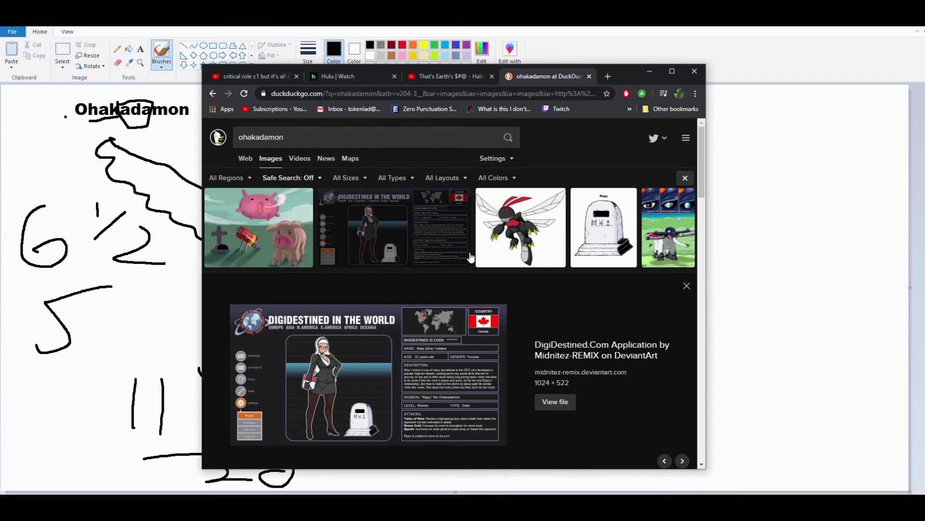
left_click(438, 332)
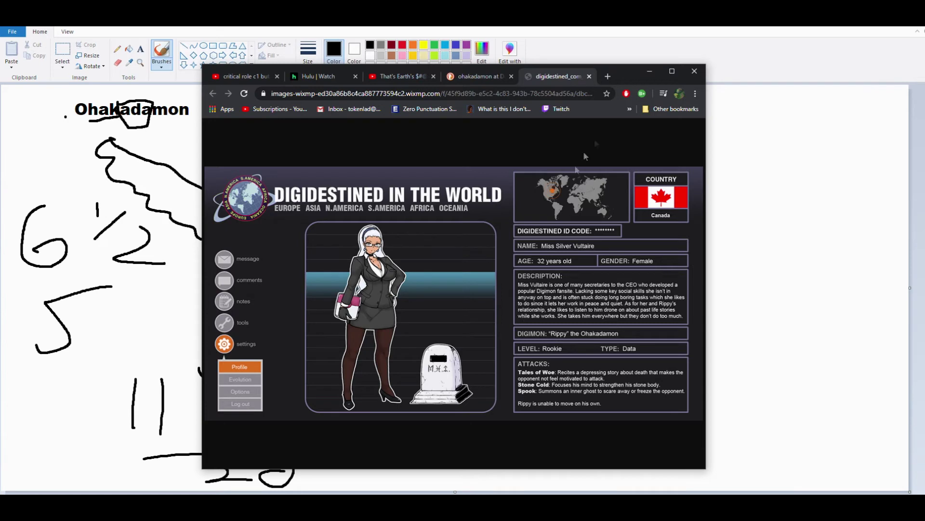
left_click(589, 76)
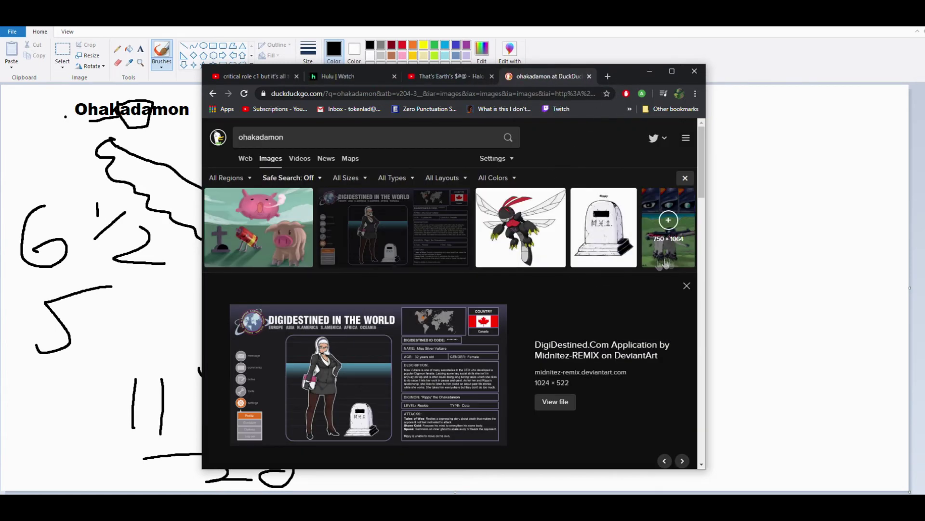
Step: Preview the Rippy tombstone image and the pig and battery artwork
left_click(603, 247)
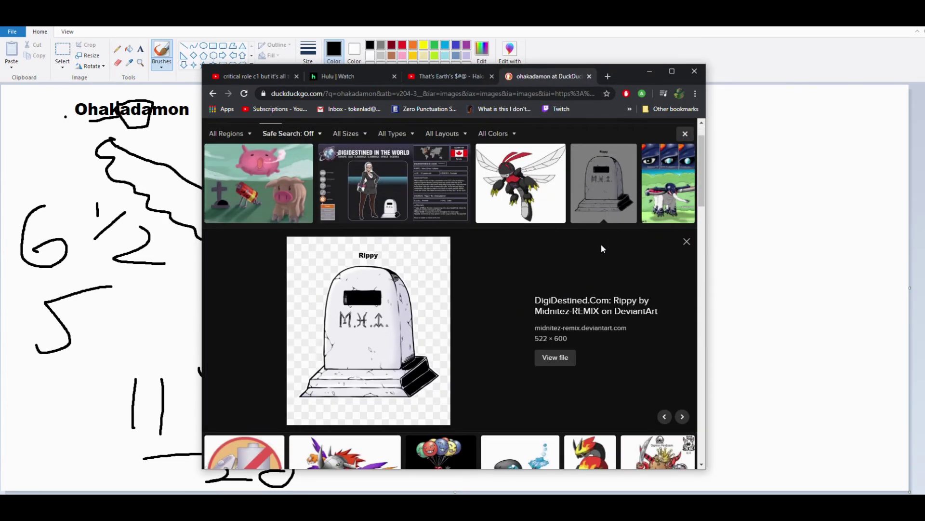
scroll(561, 257, "up", 1)
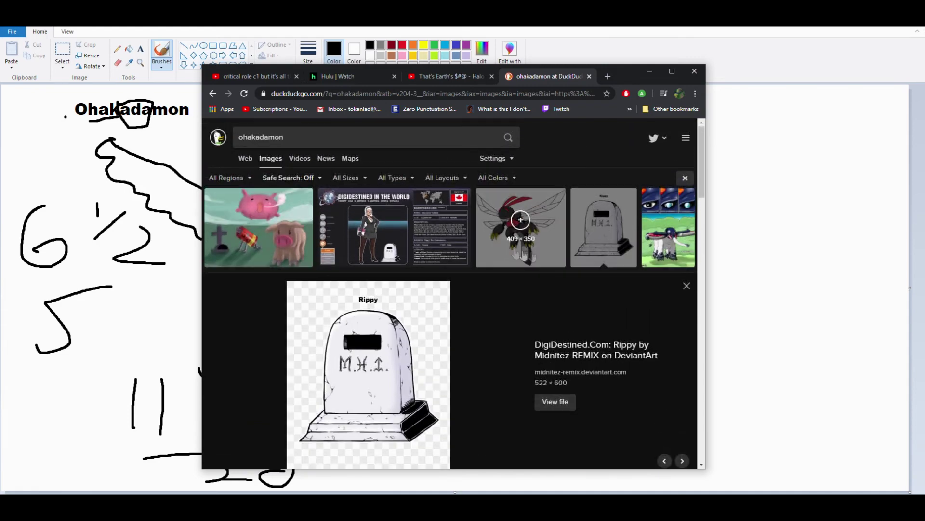
left_click(283, 234)
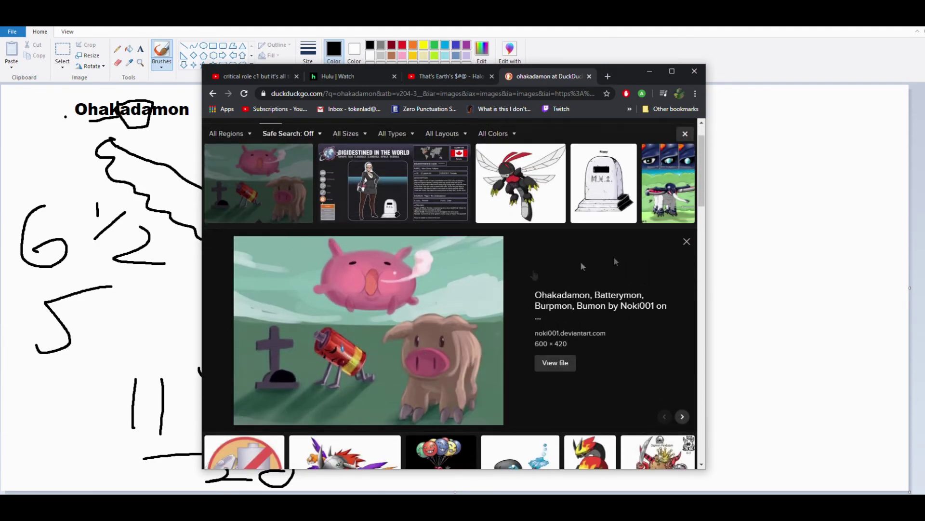
left_click(687, 241)
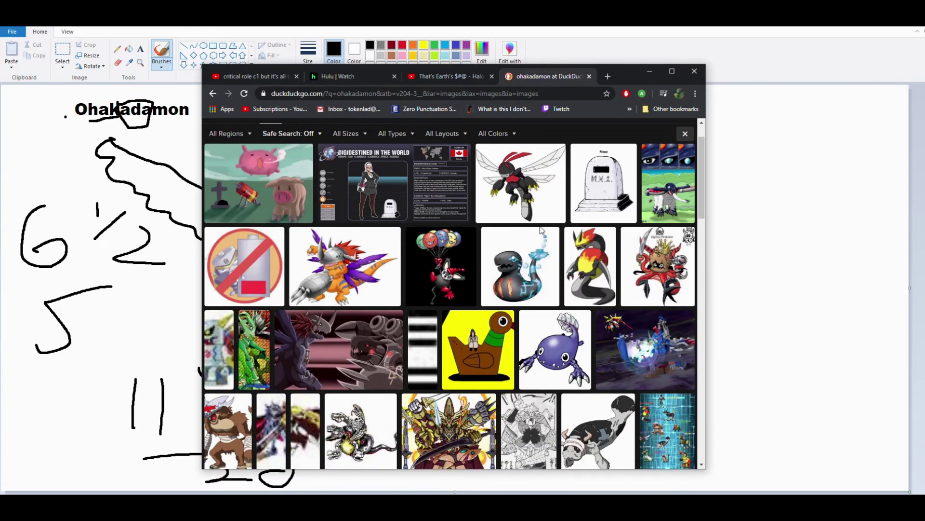
scroll(541, 230, "up", 1)
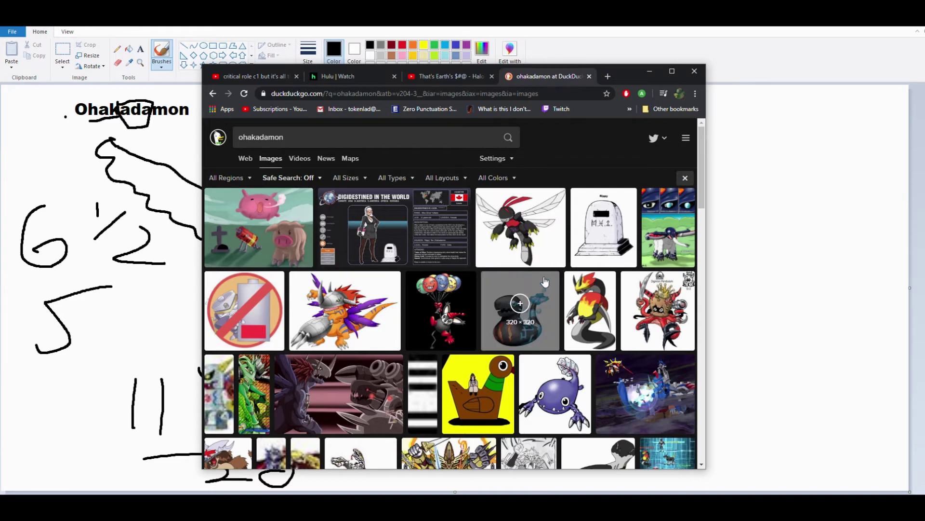
Step: Preview the Digimon Sekai result, scroll the results, and minimize the browser
left_click(654, 311)
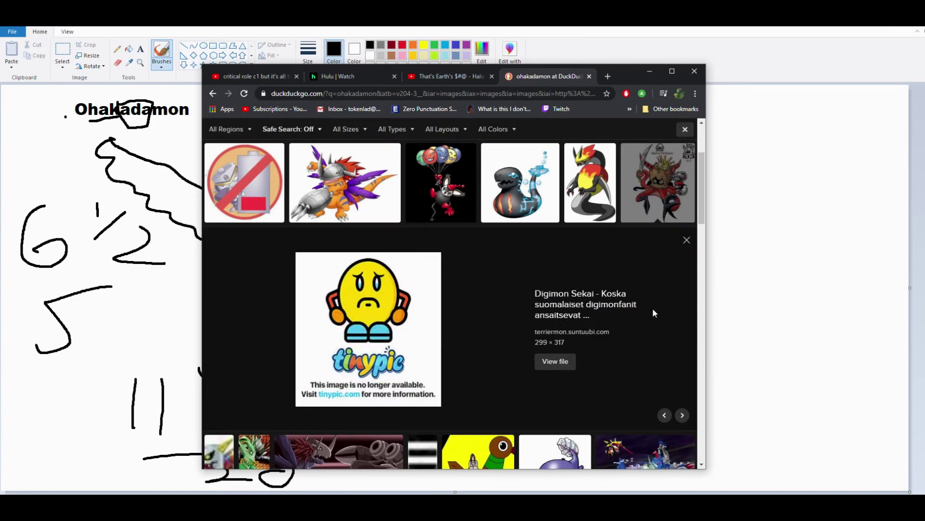
left_click(688, 241)
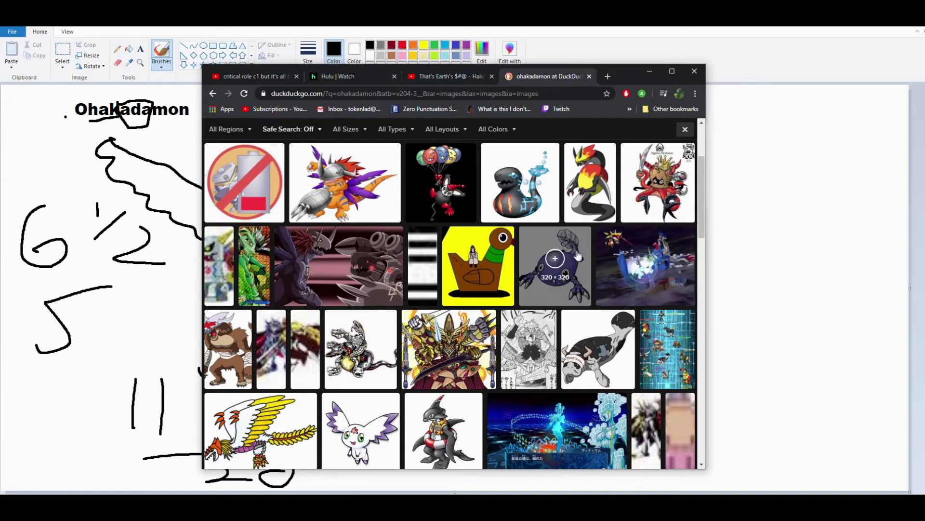
scroll(564, 262, "up", 3)
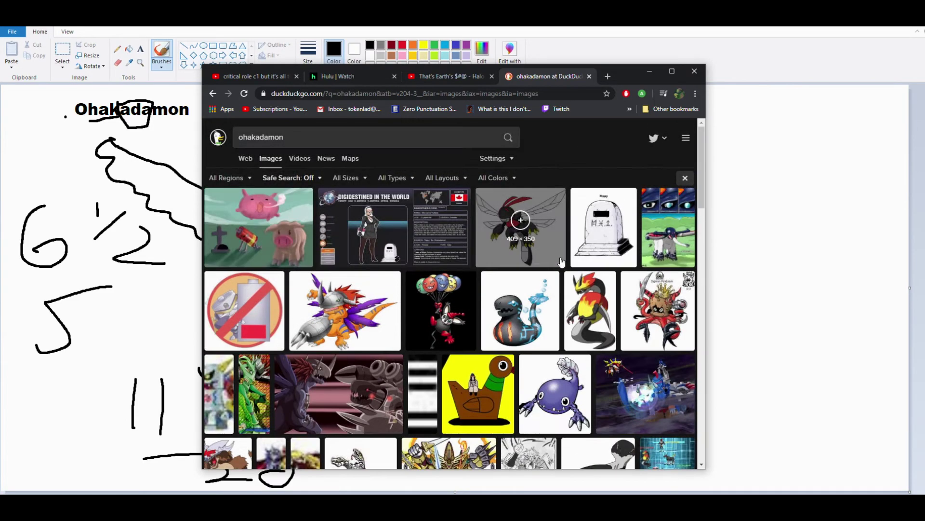
scroll(548, 265, "down", 1)
scroll(547, 265, "down", 3)
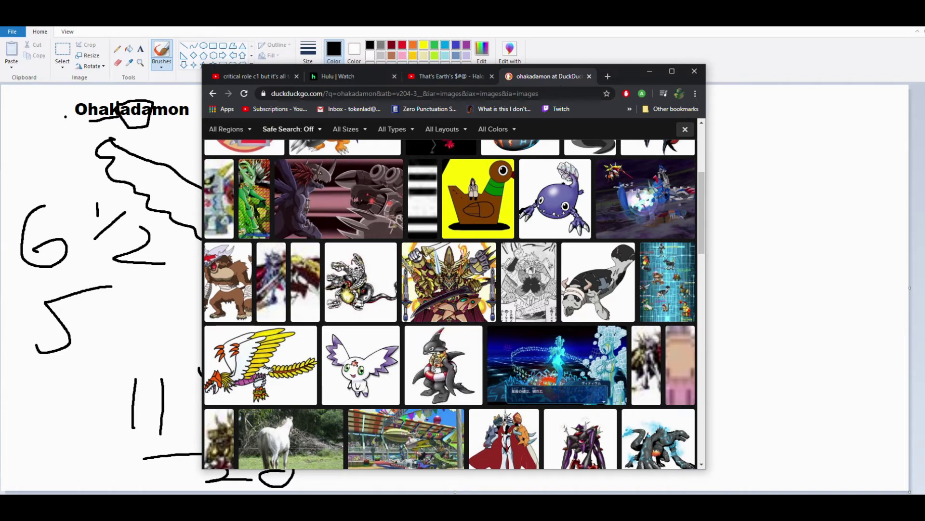
left_click(650, 71)
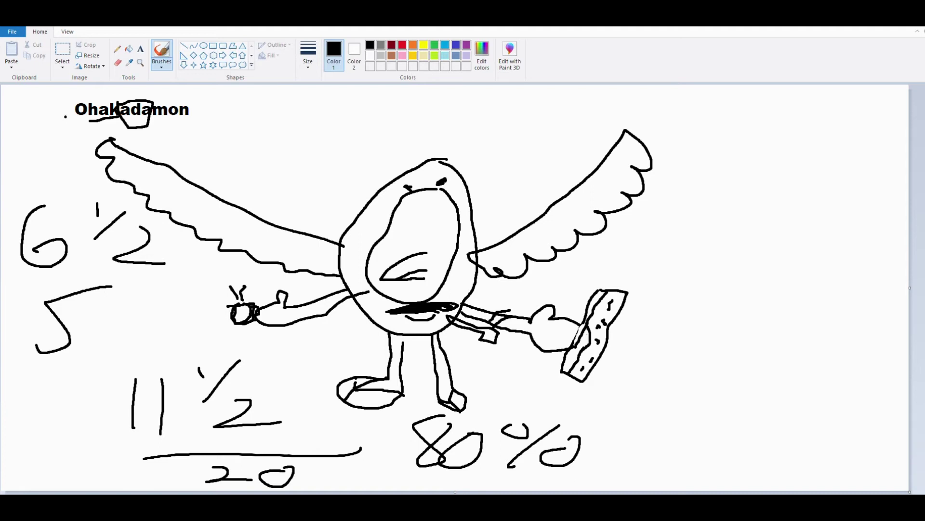
Step: Discard the scored Ohakadamon drawing unsaved and open a fresh blank canvas
key("alt+F4")
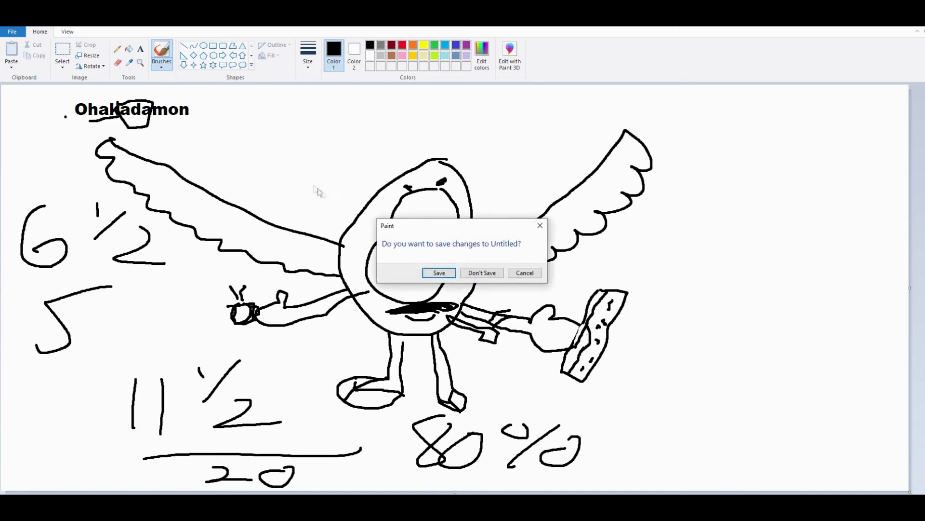
left_click(484, 273)
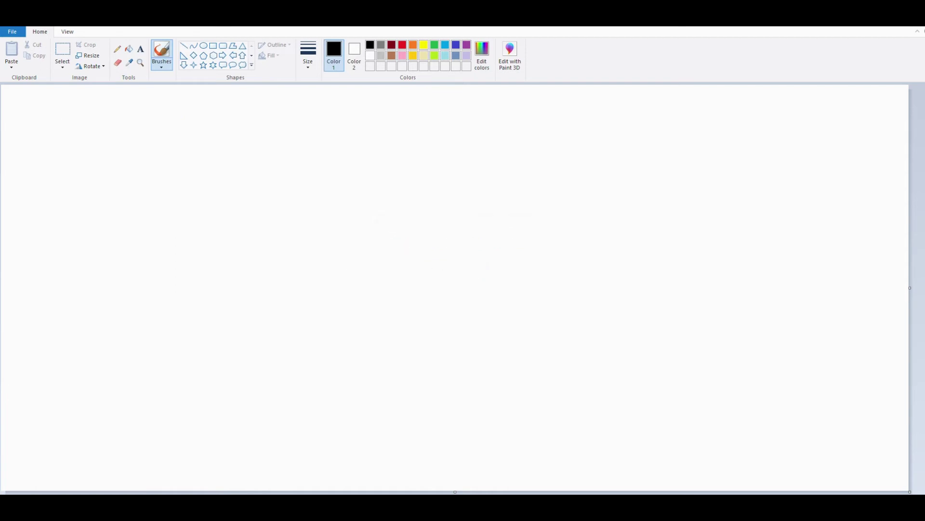
Step: Type 'lokomon' in a top-left text box and correct the k to c
left_click(140, 49)
left_click(49, 111)
type("lokomon")
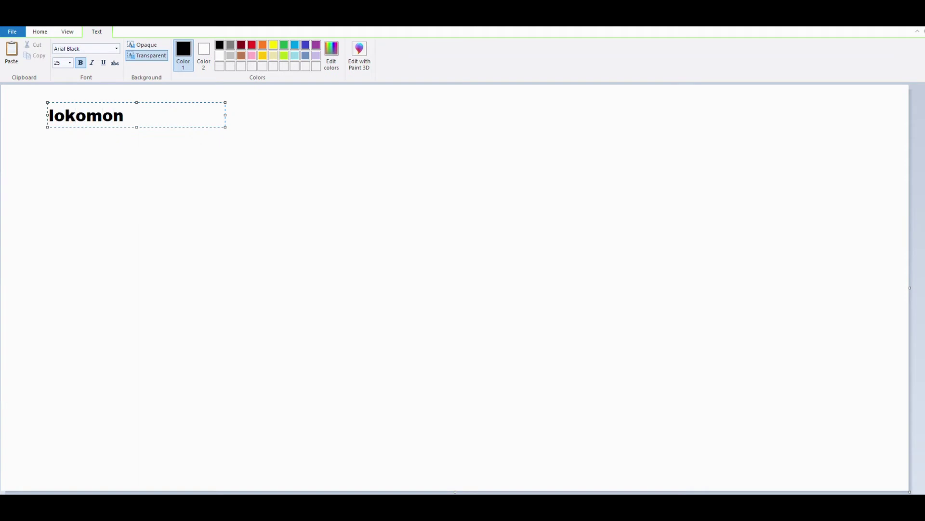
left_click(75, 116)
key("BackSpace")
type("c")
Step: Redo the first letter, clear the stray l characters, and commit the 'locomon' title
left_click(56, 114)
key("BackSpace")
type("llll")
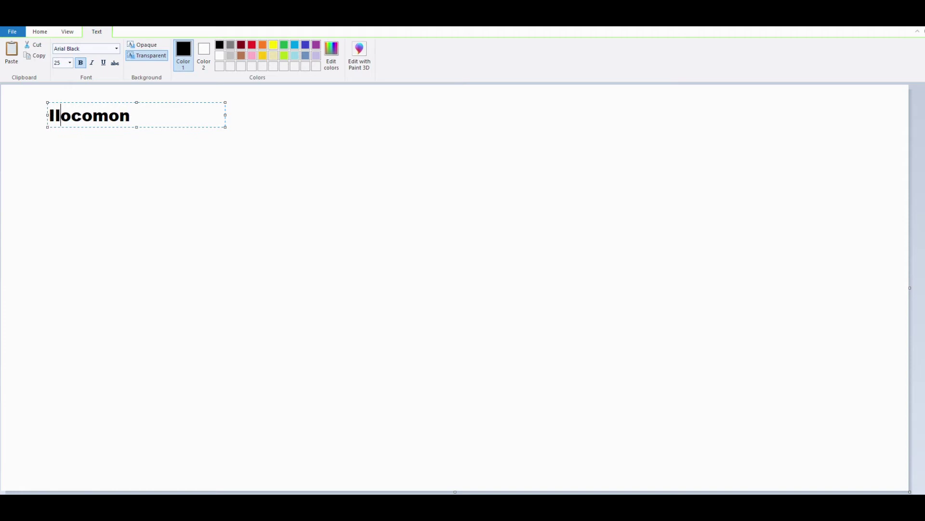
type("llll")
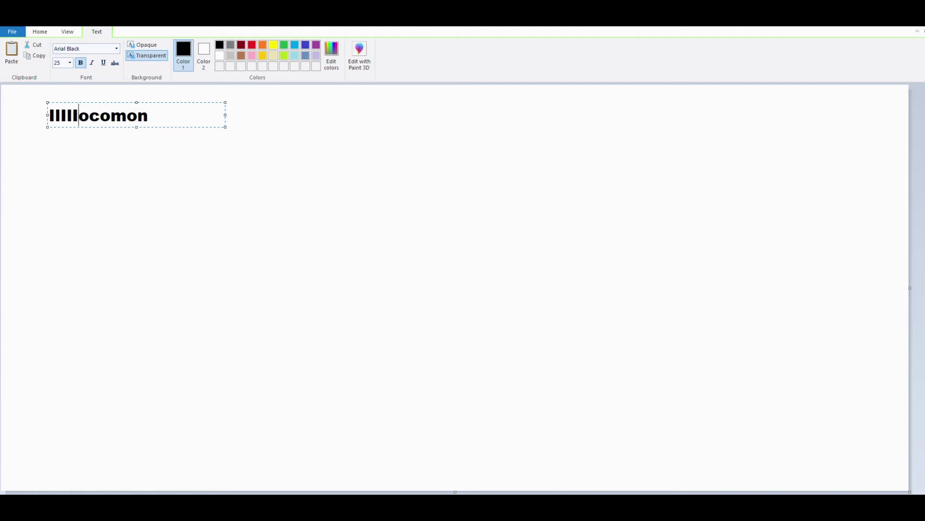
type("llll")
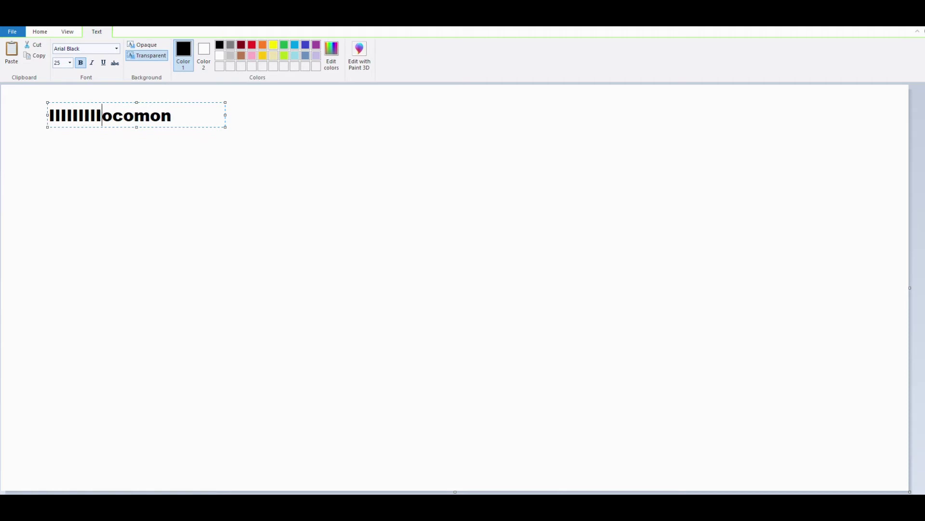
type("llL")
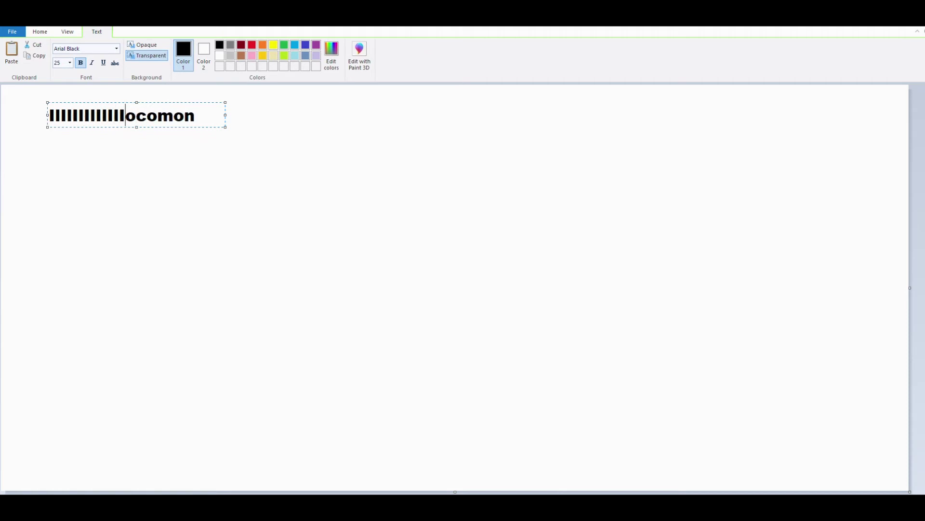
type("lLlL")
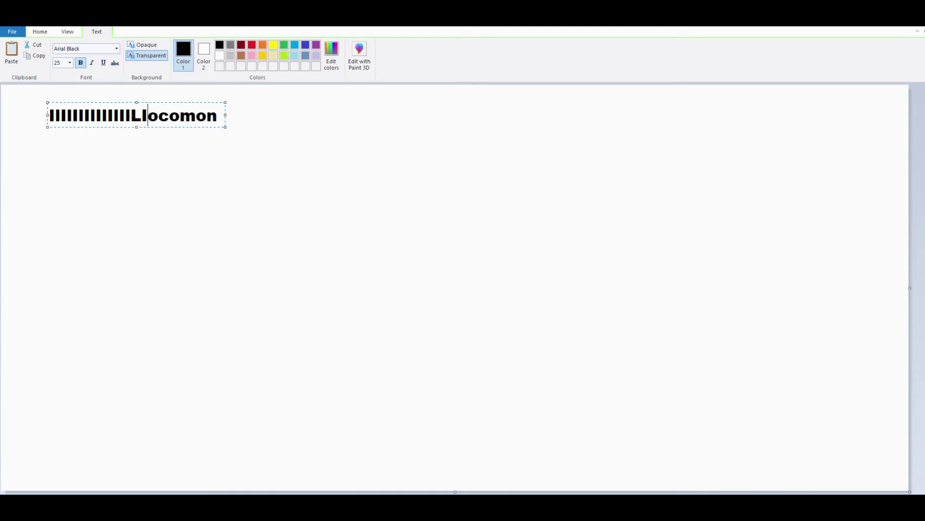
type("lll")
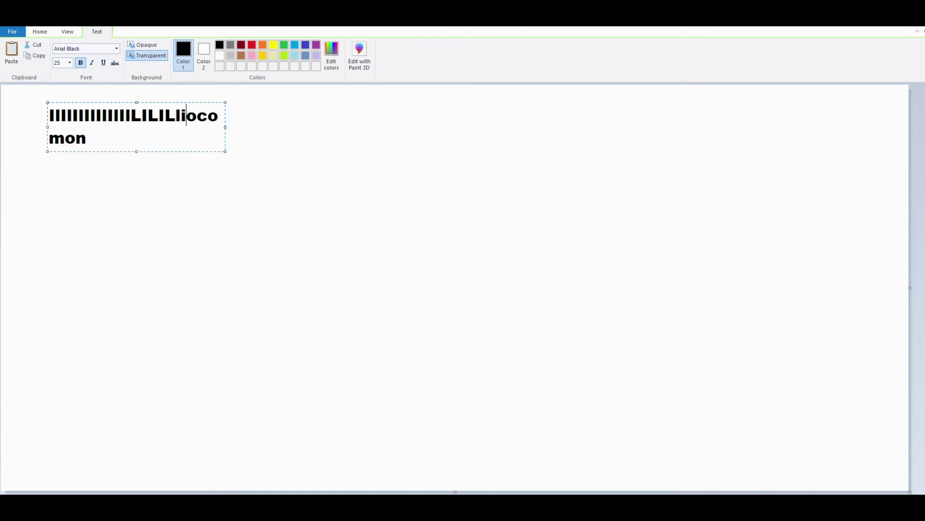
key("BackSpace")
key("BackSpace")
key("BackSpace")
key("BackSpace")
key("BackSpace")
key("BackSpace")
key("BackSpace")
key("BackSpace")
key("BackSpace")
key("BackSpace")
key("BackSpace")
key("BackSpace")
key("BackSpace")
key("BackSpace")
key("BackSpace")
key("BackSpace")
key("BackSpace")
key("BackSpace")
key("BackSpace")
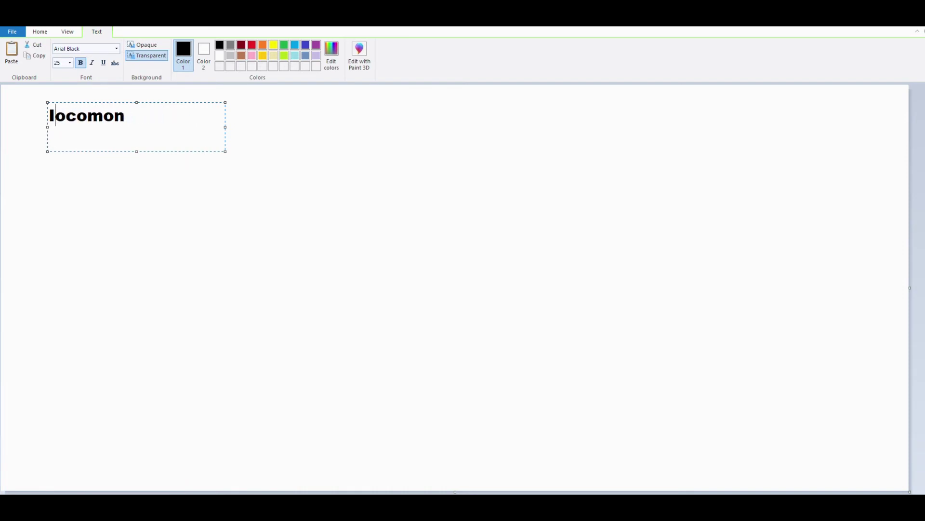
left_click(286, 218)
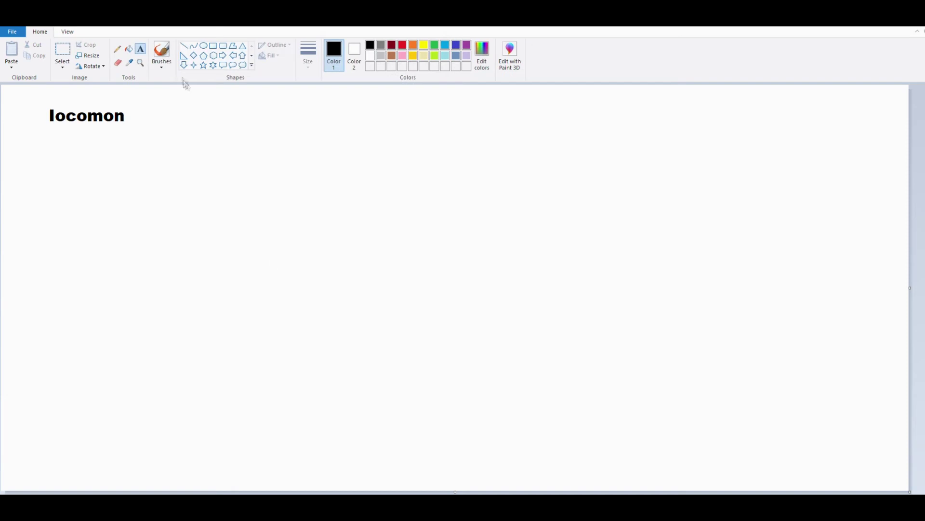
left_click(162, 52)
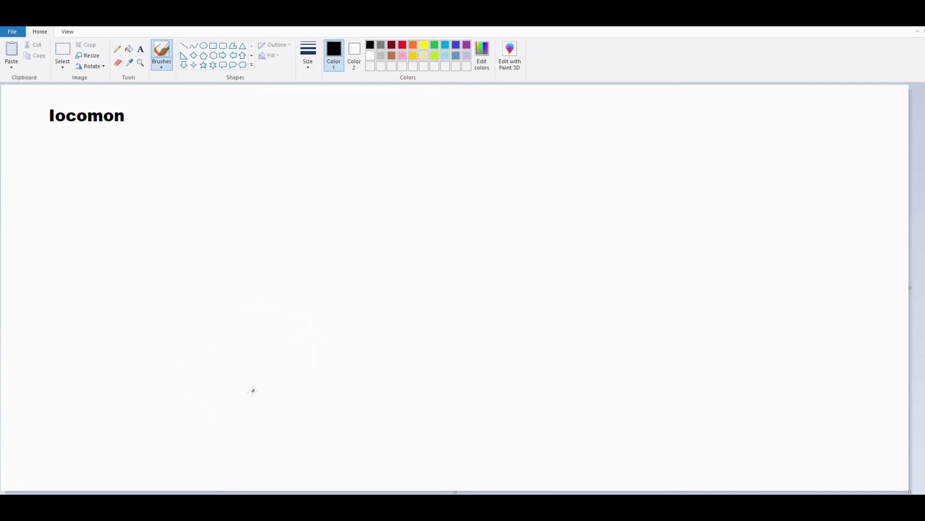
Step: Draw a rounded body with spiky left and right wings and two legs, then erase its top edge
mouse_move(235, 172)
left_mouse_down()
mouse_move(232, 251)
mouse_move(249, 348)
mouse_move(284, 378)
mouse_move(322, 387)
mouse_move(379, 375)
mouse_move(431, 304)
mouse_move(427, 228)
mouse_move(406, 174)
mouse_move(348, 157)
mouse_move(233, 171)
left_mouse_up()
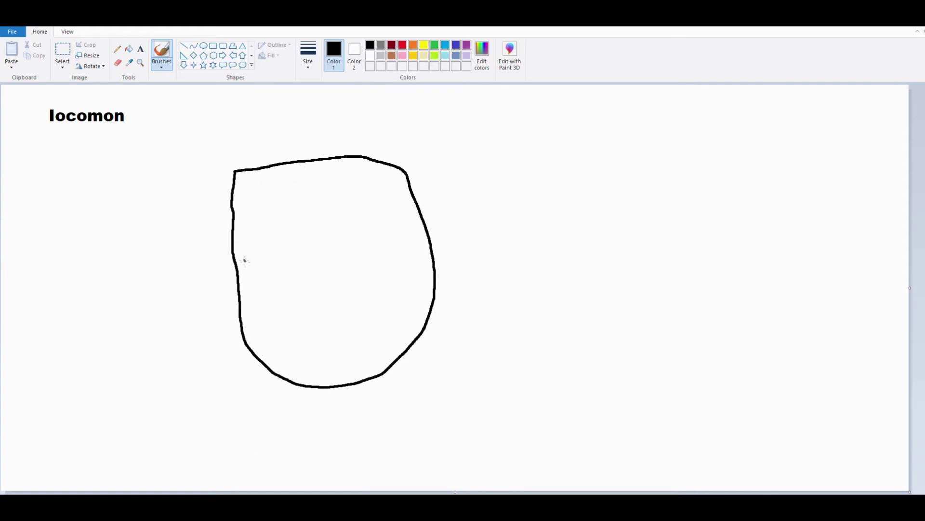
mouse_move(235, 261)
left_mouse_down()
mouse_move(195, 230)
mouse_move(172, 250)
mouse_move(246, 286)
left_mouse_up()
mouse_move(433, 245)
left_mouse_down()
mouse_move(461, 224)
mouse_move(479, 231)
mouse_move(465, 259)
mouse_move(436, 270)
left_mouse_up()
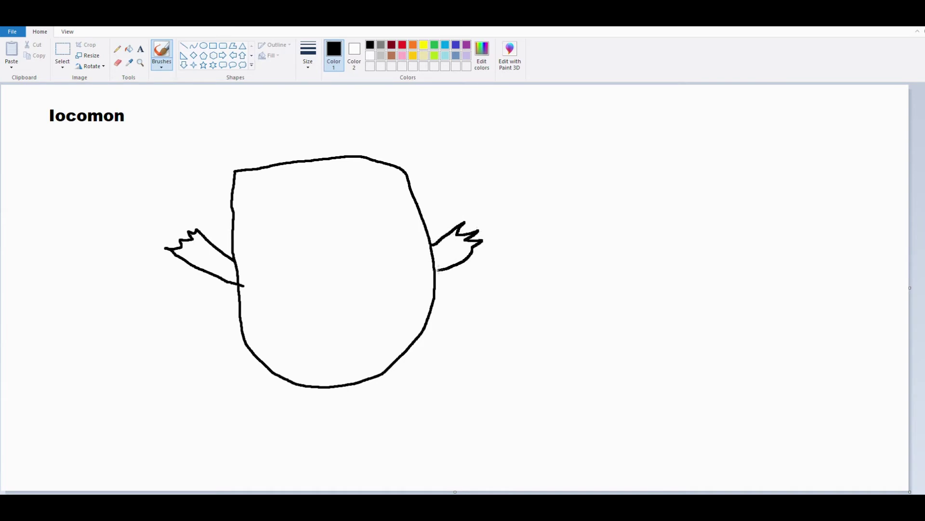
mouse_move(282, 376)
left_mouse_down()
mouse_move(257, 407)
mouse_move(281, 417)
mouse_move(307, 386)
left_mouse_up()
mouse_move(368, 381)
left_mouse_down()
mouse_move(409, 408)
mouse_move(398, 365)
left_mouse_up()
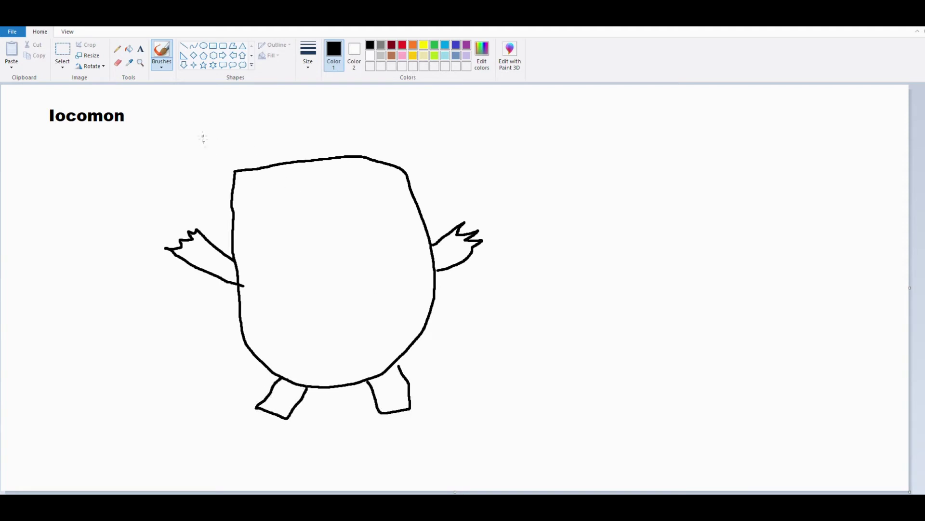
left_click(118, 63)
mouse_move(280, 167)
left_mouse_down()
mouse_move(242, 168)
mouse_move(340, 159)
mouse_move(406, 173)
mouse_move(345, 157)
mouse_move(241, 167)
mouse_move(380, 153)
mouse_move(353, 157)
left_mouse_up()
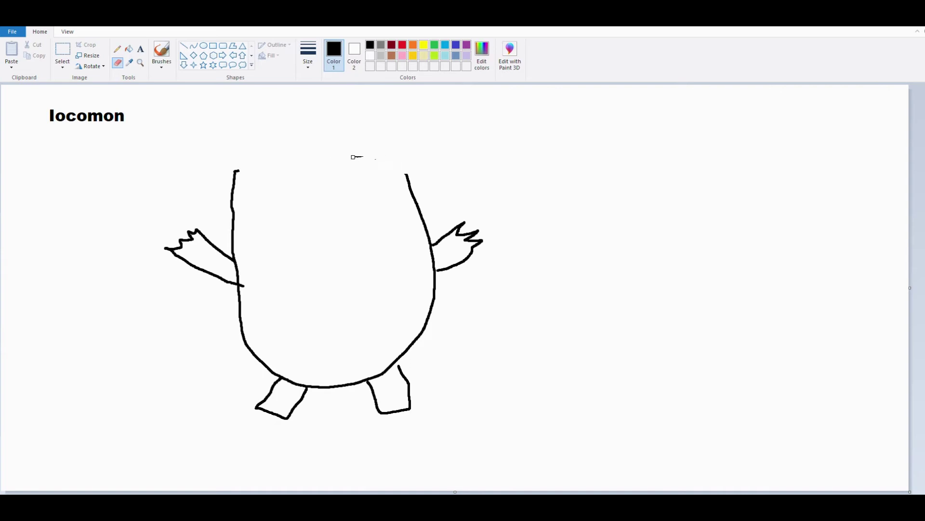
Step: Brush a flat card-table top above the body and three wavy bands across it
left_click(160, 52)
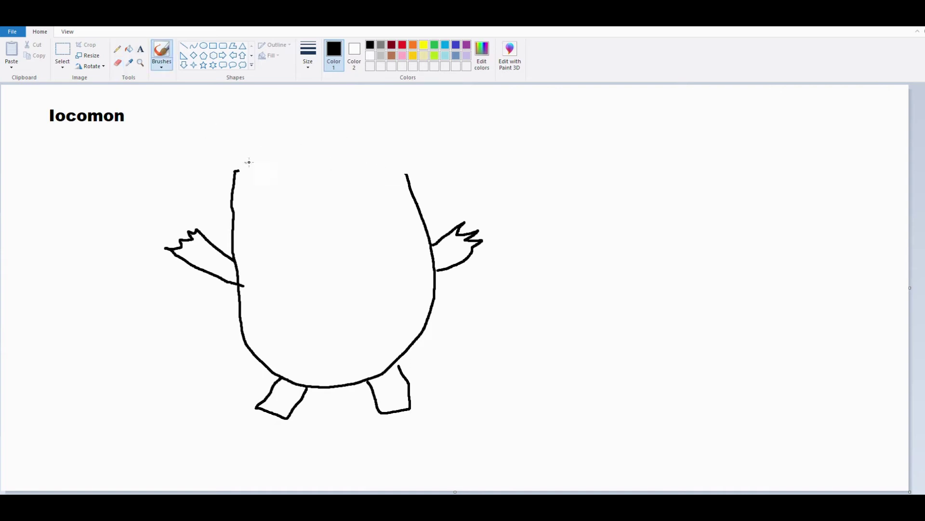
mouse_move(203, 131)
left_mouse_down()
mouse_move(199, 155)
mouse_move(224, 169)
mouse_move(343, 175)
mouse_move(439, 173)
mouse_move(456, 137)
mouse_move(198, 131)
left_mouse_up()
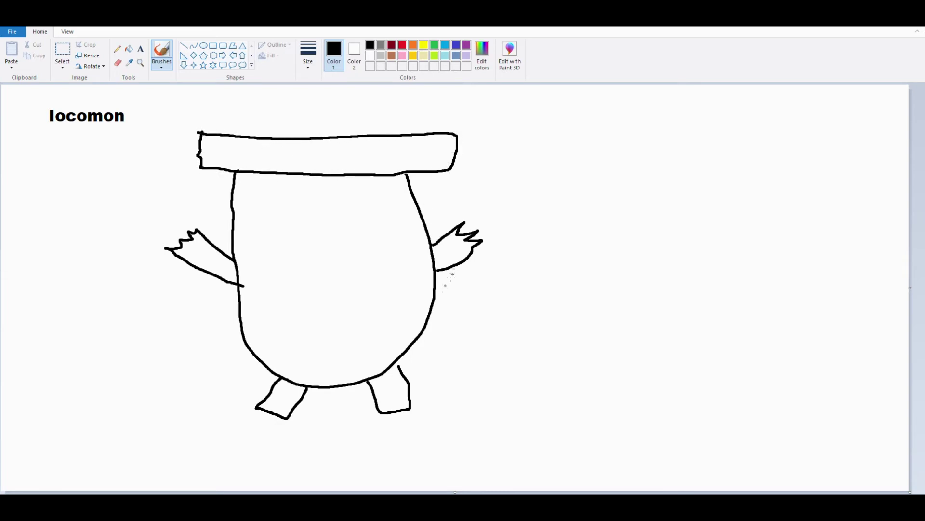
mouse_move(244, 263)
left_mouse_down()
mouse_move(262, 287)
mouse_move(347, 276)
mouse_move(370, 293)
mouse_move(409, 279)
mouse_move(426, 293)
mouse_move(439, 279)
left_mouse_up()
mouse_move(240, 291)
left_mouse_down()
mouse_move(309, 327)
mouse_move(420, 321)
mouse_move(439, 310)
left_mouse_up()
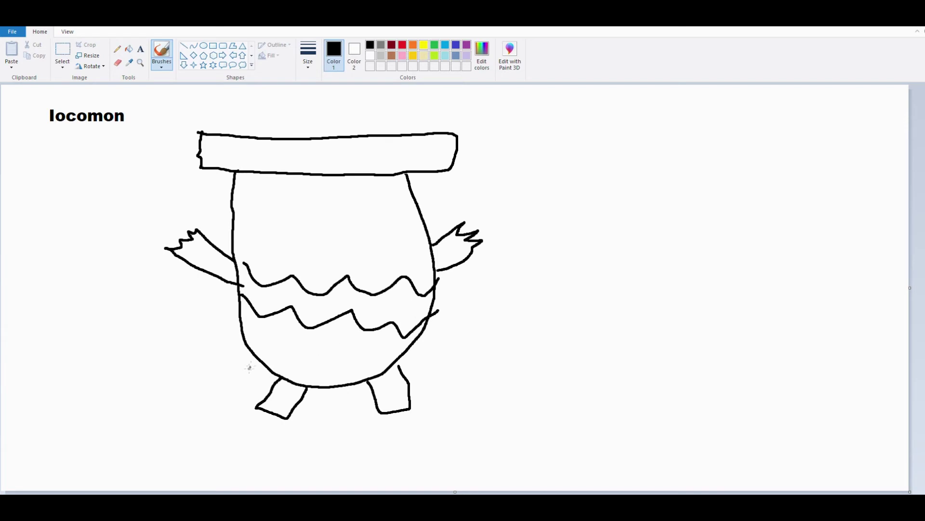
mouse_move(259, 351)
left_mouse_down()
mouse_move(344, 369)
mouse_move(395, 360)
left_mouse_up()
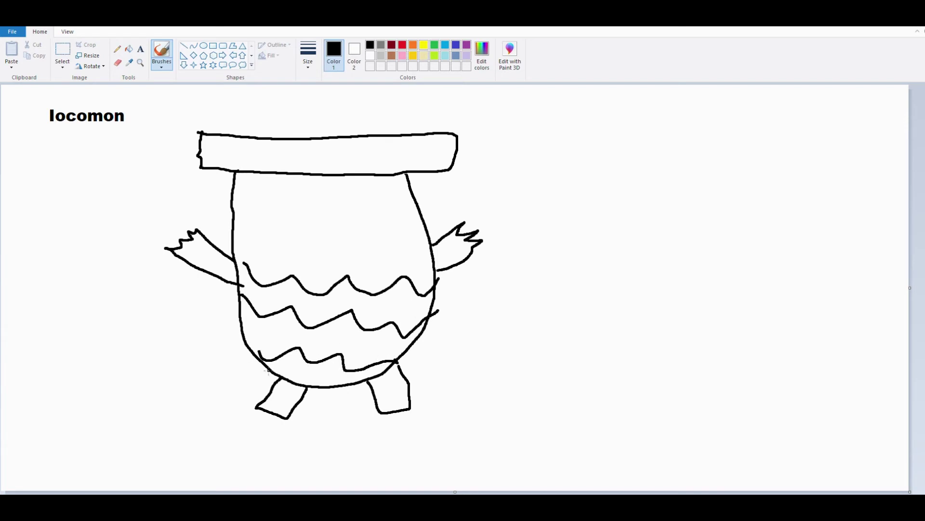
left_click_drag(268, 370, 369, 379)
Step: Draw two oval eyes and a beak between them
mouse_move(283, 193)
left_mouse_down()
mouse_move(282, 232)
mouse_move(307, 215)
mouse_move(285, 192)
left_mouse_up()
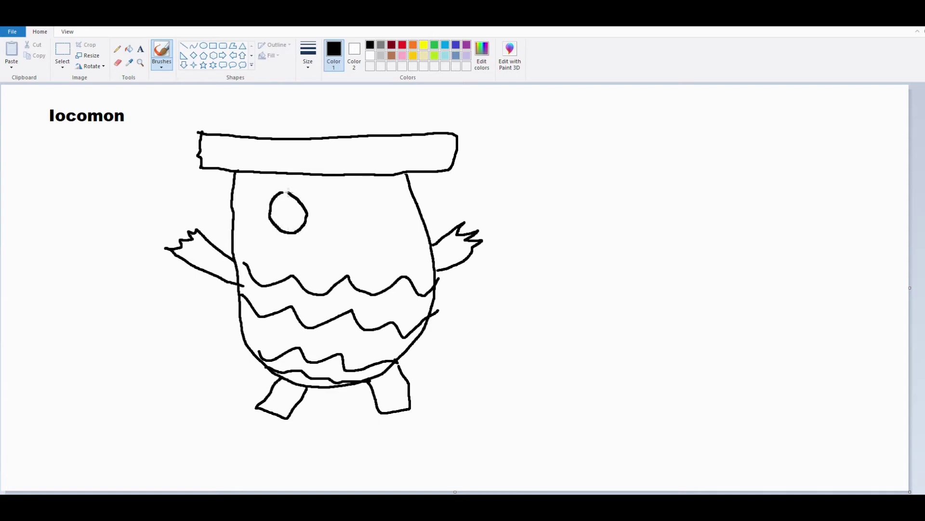
mouse_move(373, 196)
left_mouse_down()
mouse_move(373, 223)
mouse_move(369, 193)
left_mouse_up()
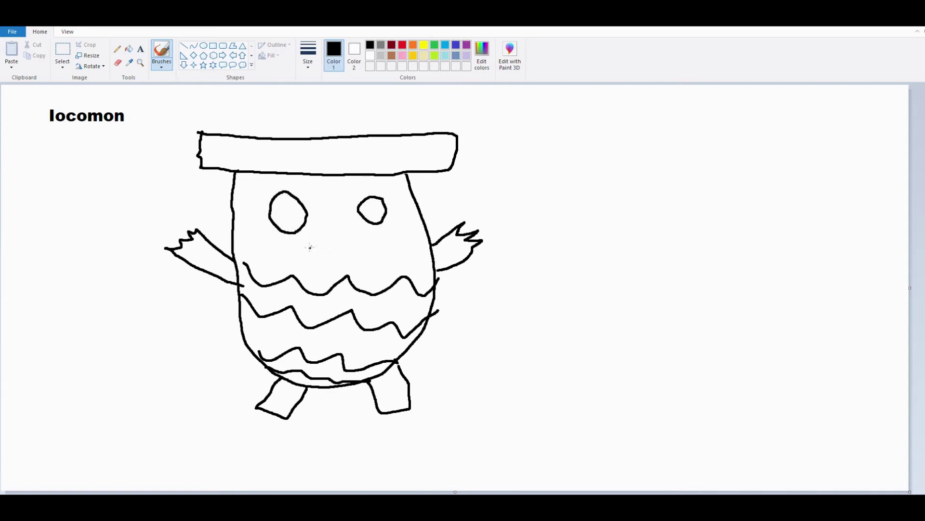
mouse_move(319, 242)
left_mouse_down()
mouse_move(348, 231)
mouse_move(372, 247)
mouse_move(371, 264)
mouse_move(323, 256)
mouse_move(320, 243)
left_mouse_up()
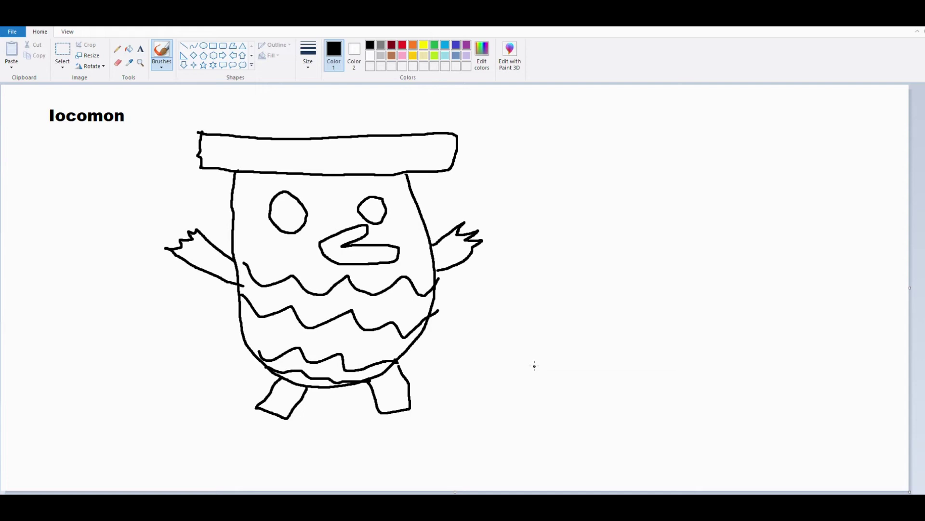
Step: Underline the locomon title and handwrite the scores 3 and a crossed 7
left_click_drag(44, 124, 126, 126)
mouse_move(57, 169)
left_mouse_down()
mouse_move(118, 177)
mouse_move(54, 219)
left_mouse_up()
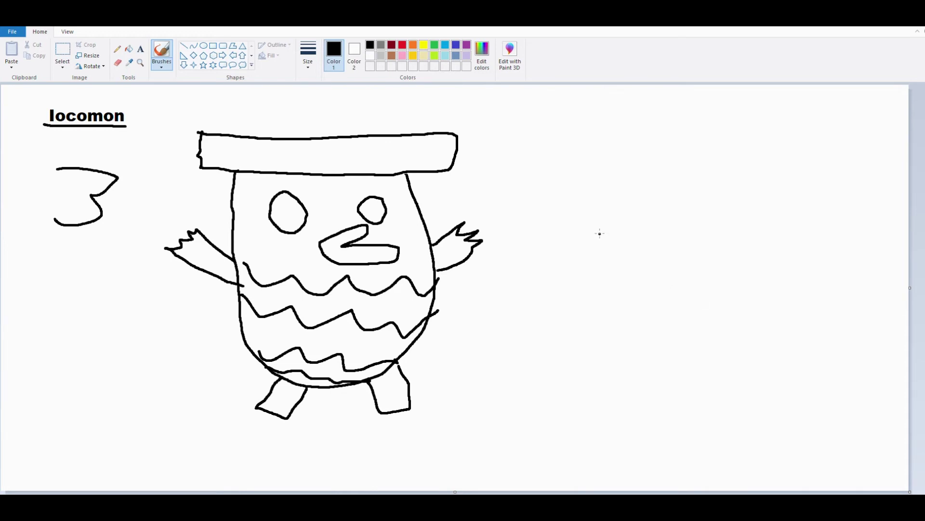
mouse_move(525, 166)
left_mouse_down()
mouse_move(648, 149)
mouse_move(569, 224)
left_mouse_up()
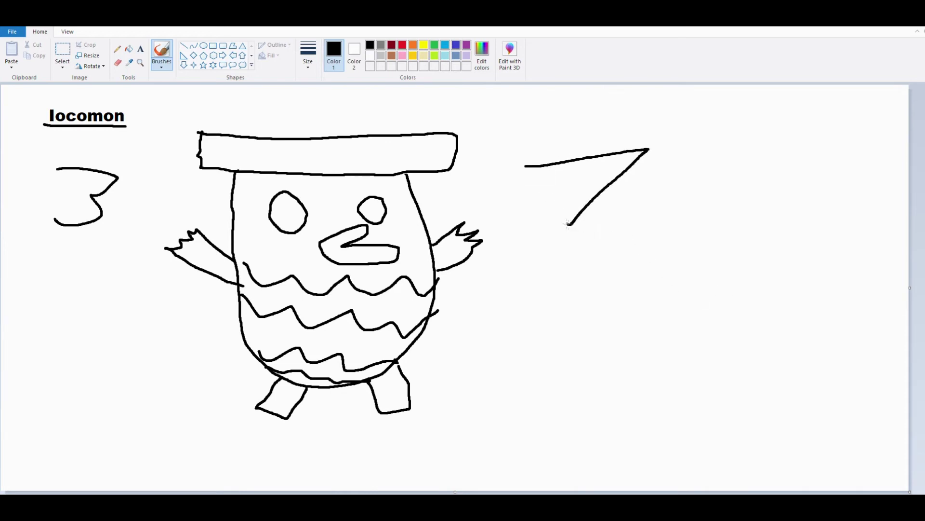
left_click_drag(579, 193, 756, 187)
Step: Handwrite the score 10/20 below the 7
left_click_drag(550, 249, 556, 297)
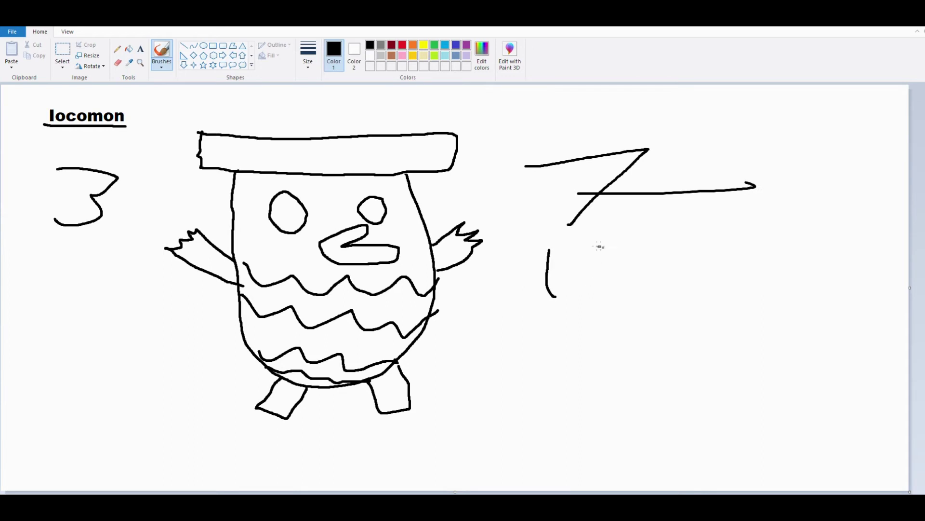
left_click_drag(600, 247, 613, 228)
left_click_drag(558, 342, 696, 218)
mouse_move(631, 292)
left_mouse_down()
mouse_move(585, 326)
mouse_move(653, 330)
left_mouse_up()
mouse_move(705, 293)
left_mouse_down()
mouse_move(661, 333)
mouse_move(717, 295)
left_mouse_up()
Step: Write 95% below the fraction and drag the image results window over Paint
left_click_drag(512, 367, 502, 411)
left_click_drag(530, 379, 520, 426)
left_click_drag(532, 377, 569, 375)
mouse_move(589, 373)
left_mouse_down()
mouse_move(591, 388)
mouse_move(533, 425)
left_mouse_up()
left_click_drag(641, 402, 628, 402)
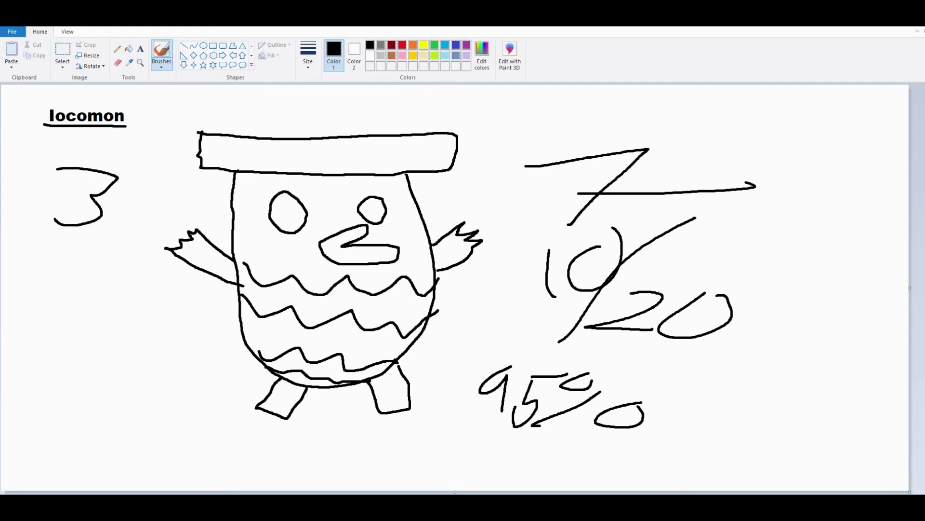
mouse_move(819, 92)
left_mouse_down()
mouse_move(662, 88)
mouse_move(633, 77)
left_mouse_up()
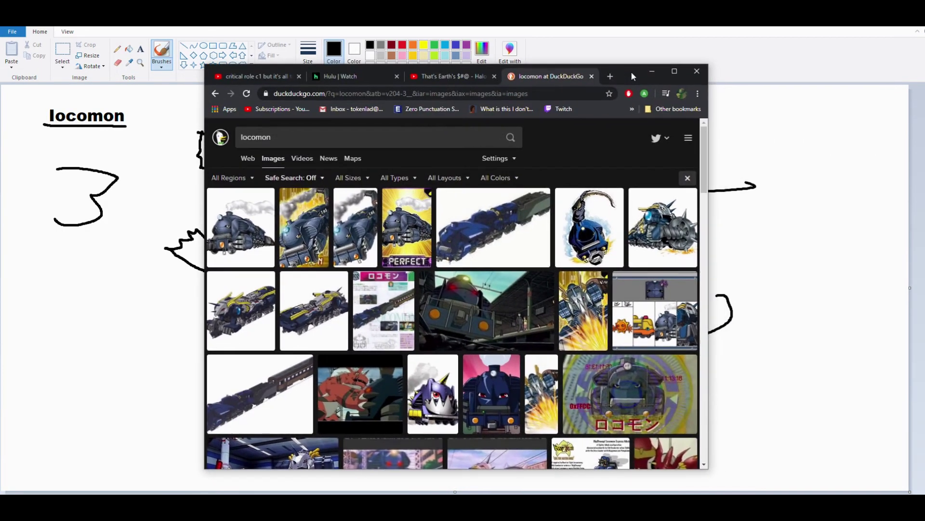
Step: Preview the red dinosaur, Locomon PERFECT card and Grand Locomon images, then minimise Chrome
left_click(351, 391)
scroll(434, 341, "up", 4)
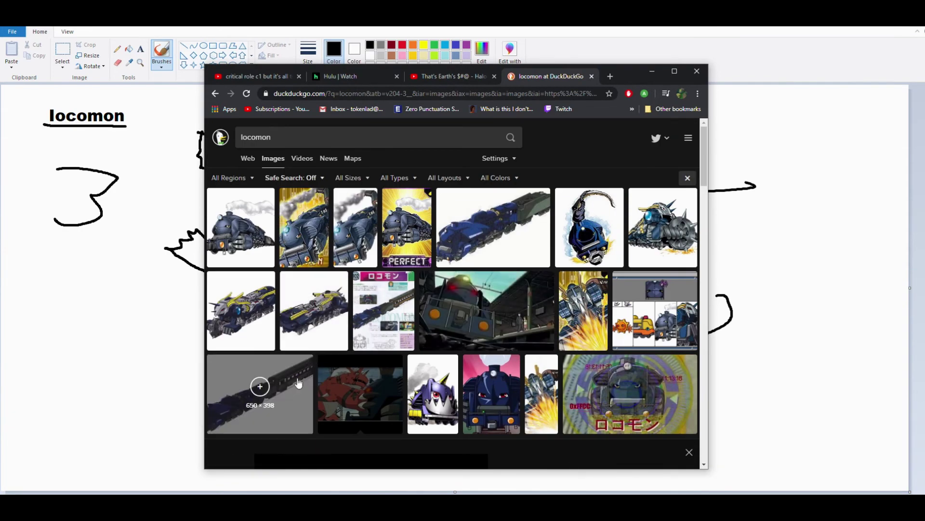
left_click(407, 227)
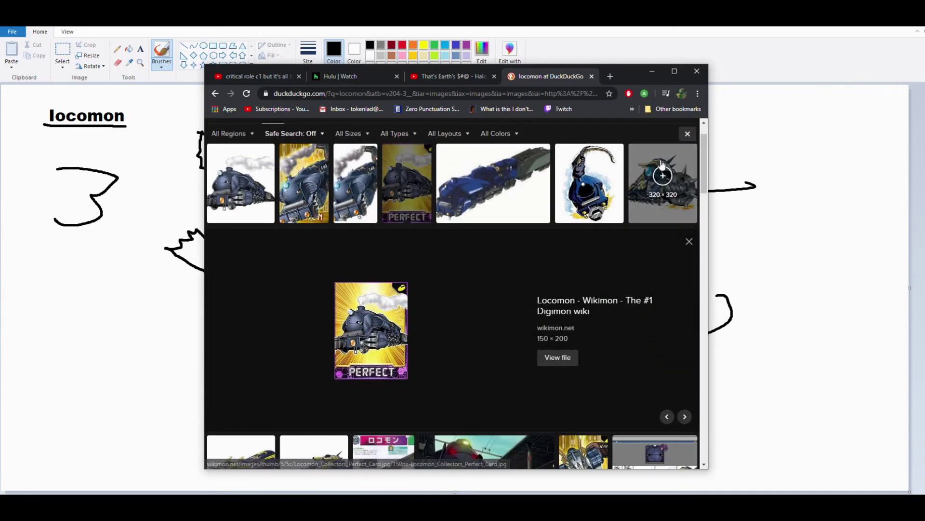
left_click(648, 195)
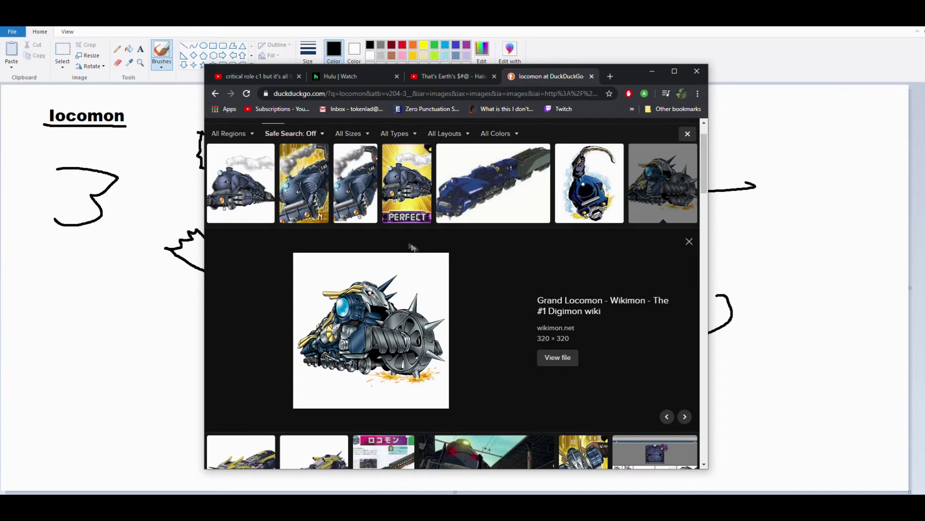
left_click(421, 205)
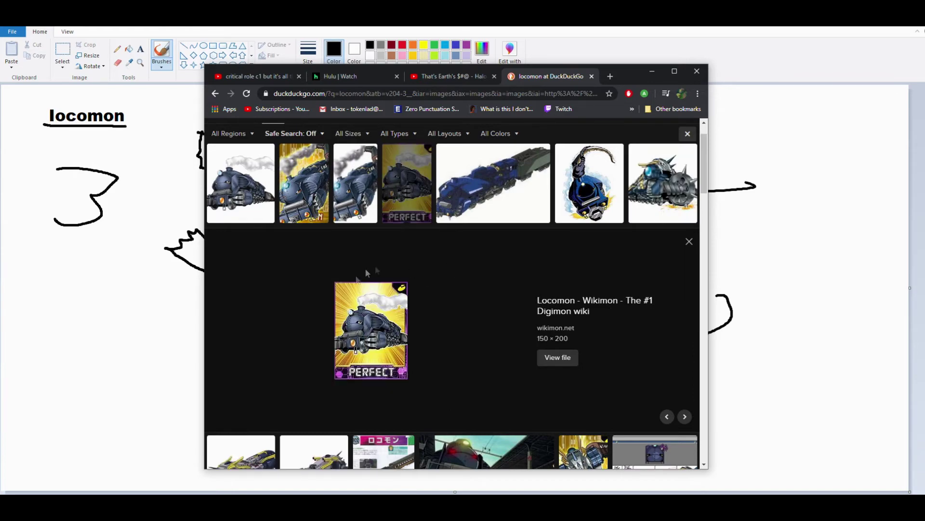
left_click(652, 72)
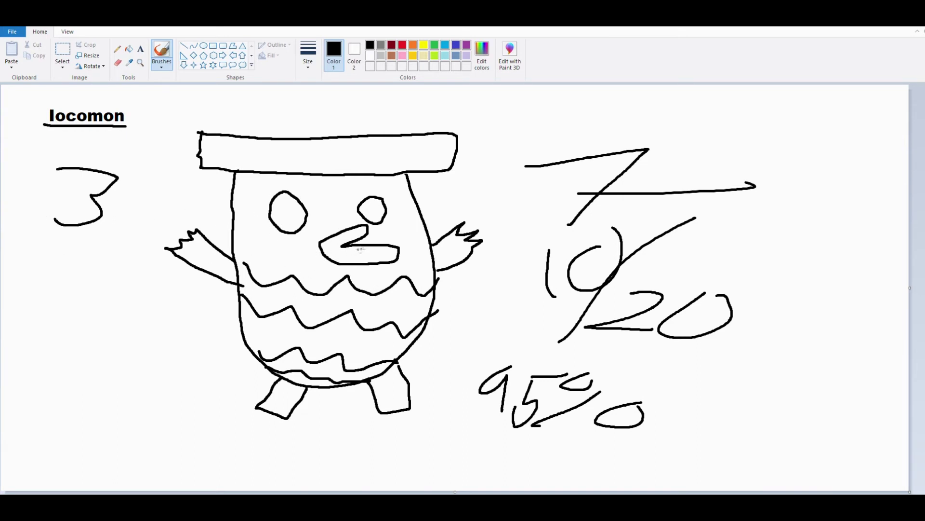
Step: Add angry eyebrows over both eyes, then start a new picture choosing Don't Save
left_click_drag(251, 206, 300, 178)
left_click_drag(376, 175, 407, 210)
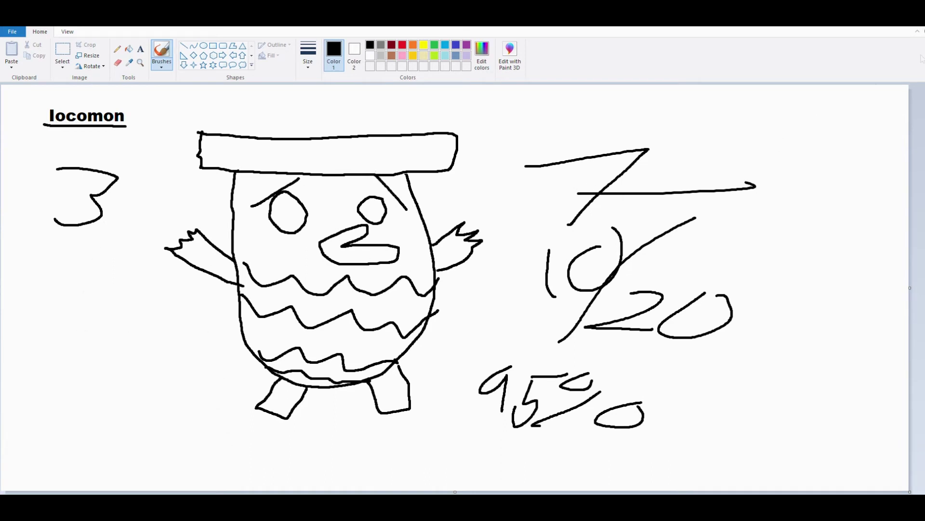
key("ctrl+n")
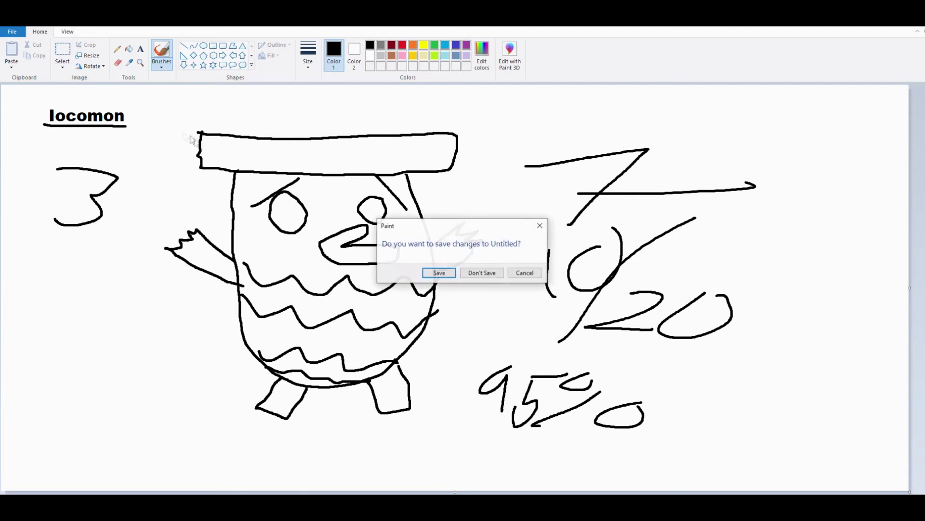
left_click(471, 275)
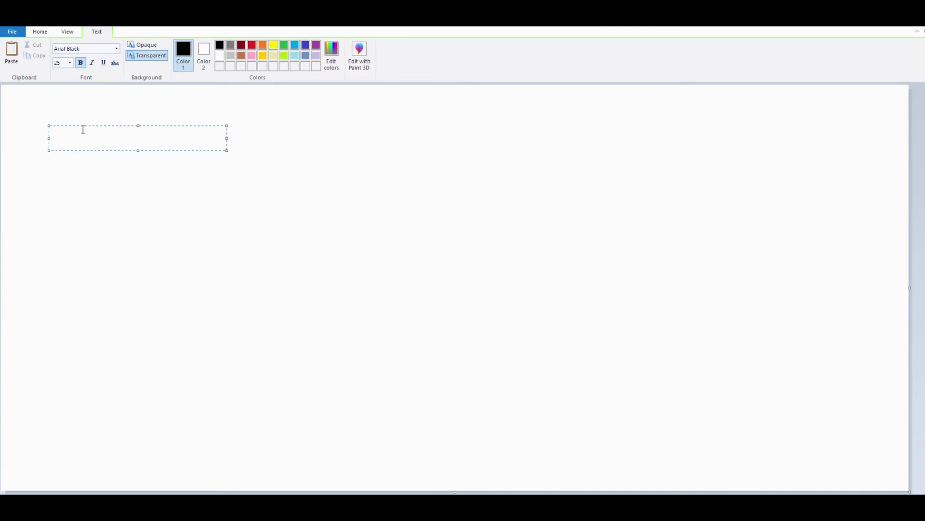
Step: Type the title 'el doradimon', fixing typos, and place it at the top left
type("el doradimon")
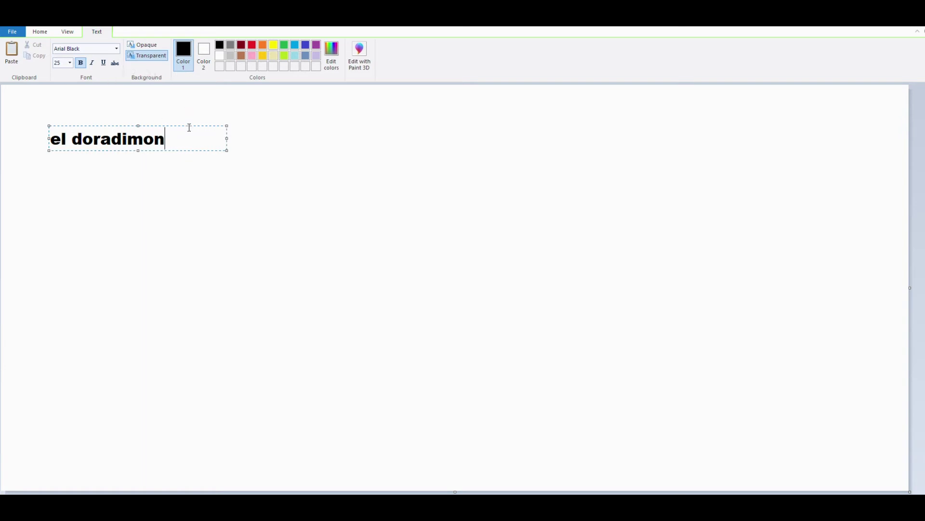
left_click_drag(187, 126, 163, 103)
left_click(177, 188)
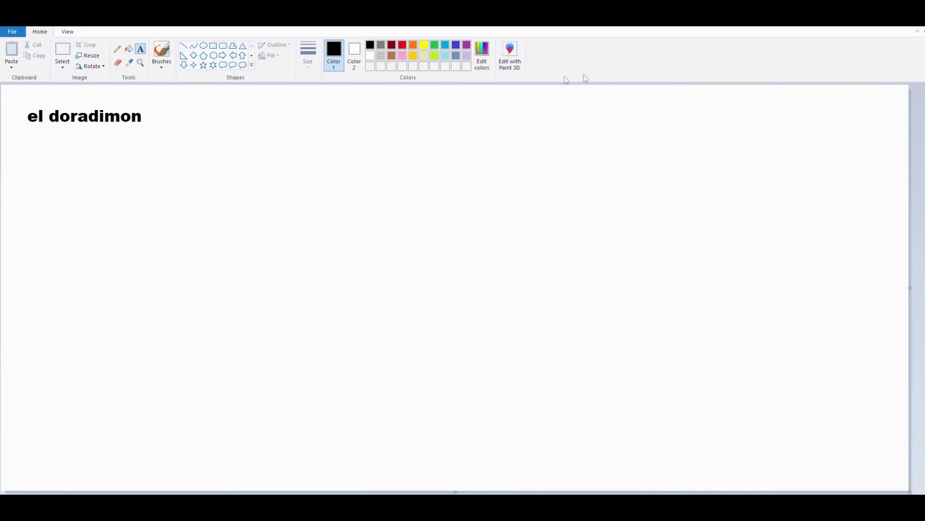
Step: Underline the title and draw the boot-shaped body, crossing wing, redrawn base edge and eyes
left_click(162, 52)
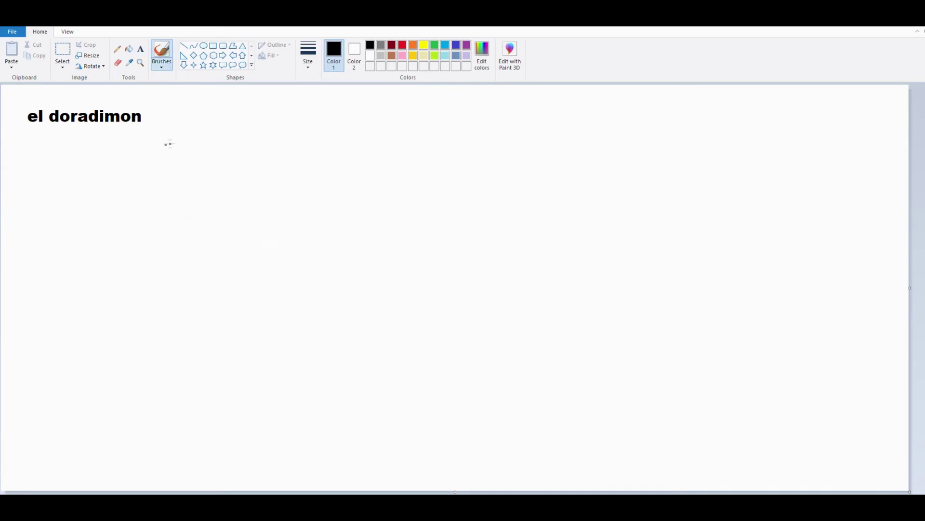
left_click_drag(28, 131, 104, 129)
mouse_move(176, 124)
left_mouse_down()
mouse_move(169, 327)
mouse_move(314, 316)
mouse_move(320, 265)
mouse_move(229, 251)
mouse_move(236, 133)
mouse_move(174, 128)
left_mouse_up()
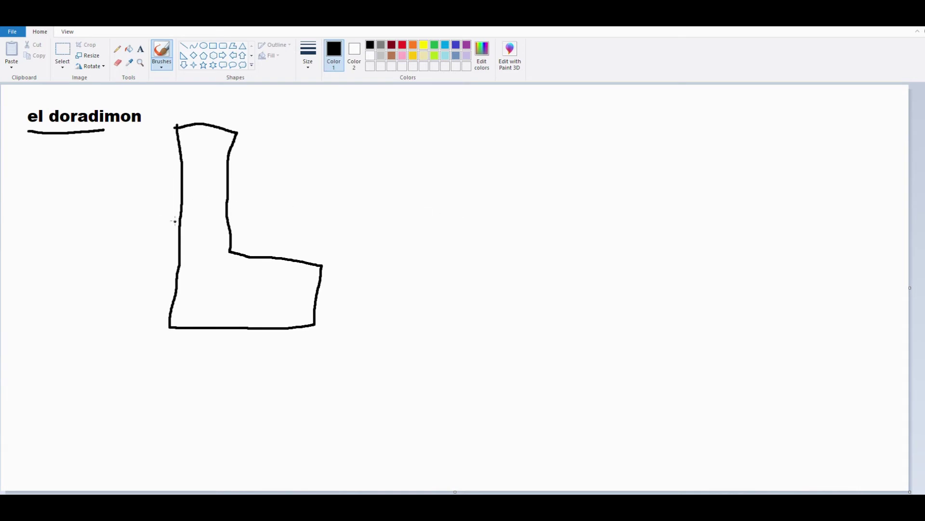
mouse_move(196, 222)
left_mouse_down()
mouse_move(137, 220)
mouse_move(107, 198)
mouse_move(102, 230)
mouse_move(136, 251)
mouse_move(189, 233)
mouse_move(215, 253)
mouse_move(271, 255)
mouse_move(300, 235)
mouse_move(249, 240)
mouse_move(196, 221)
left_mouse_up()
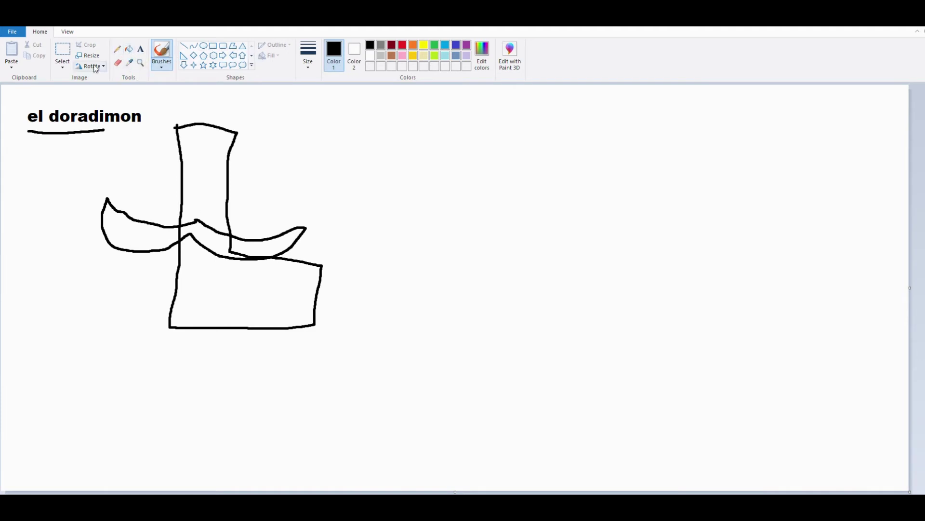
left_click(118, 63)
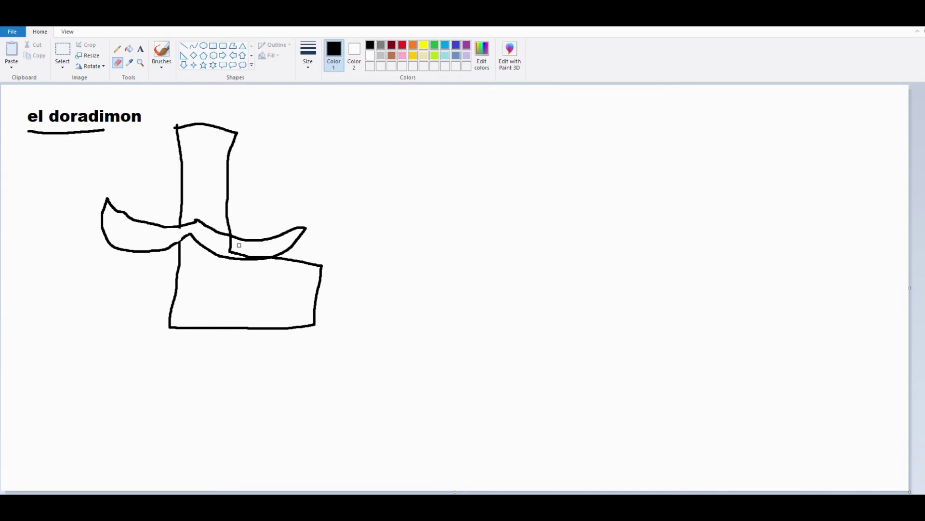
mouse_move(230, 248)
left_mouse_down()
mouse_move(249, 255)
mouse_move(233, 235)
left_mouse_up()
mouse_move(299, 264)
left_mouse_down()
mouse_move(274, 258)
mouse_move(315, 256)
mouse_move(300, 266)
mouse_move(322, 267)
left_mouse_up()
left_click(161, 52)
mouse_move(322, 275)
left_mouse_down()
mouse_move(230, 277)
mouse_move(234, 259)
left_mouse_up()
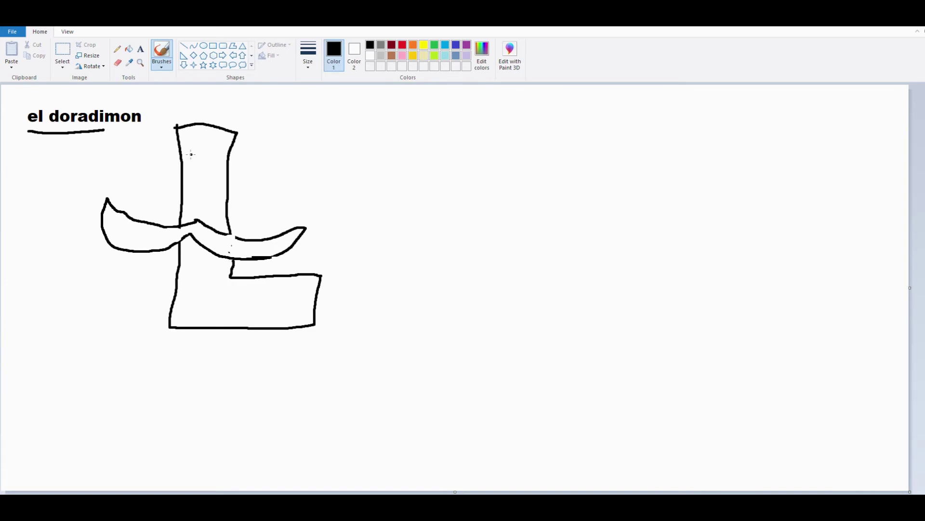
mouse_move(191, 154)
left_mouse_down()
mouse_move(189, 188)
mouse_move(201, 175)
mouse_move(194, 158)
mouse_move(219, 188)
mouse_move(213, 162)
left_mouse_up()
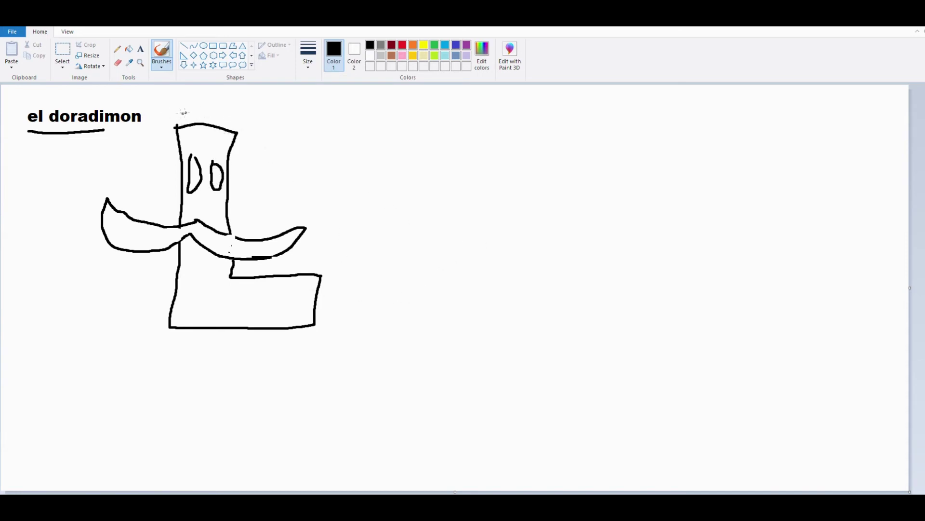
Step: Erase the body's top outline and rectangle-select the figure
left_click(117, 63)
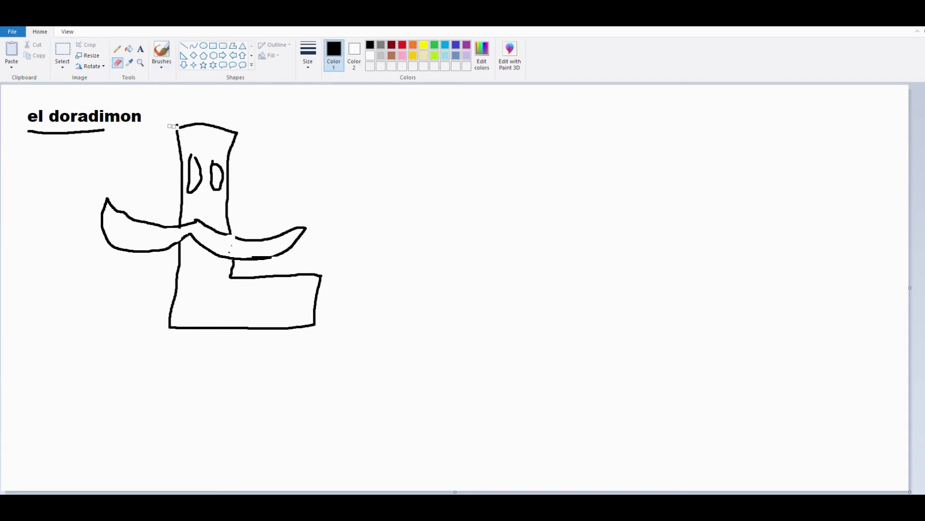
mouse_move(173, 125)
left_mouse_down()
mouse_move(234, 131)
mouse_move(169, 120)
mouse_move(223, 126)
left_mouse_up()
left_click(62, 50)
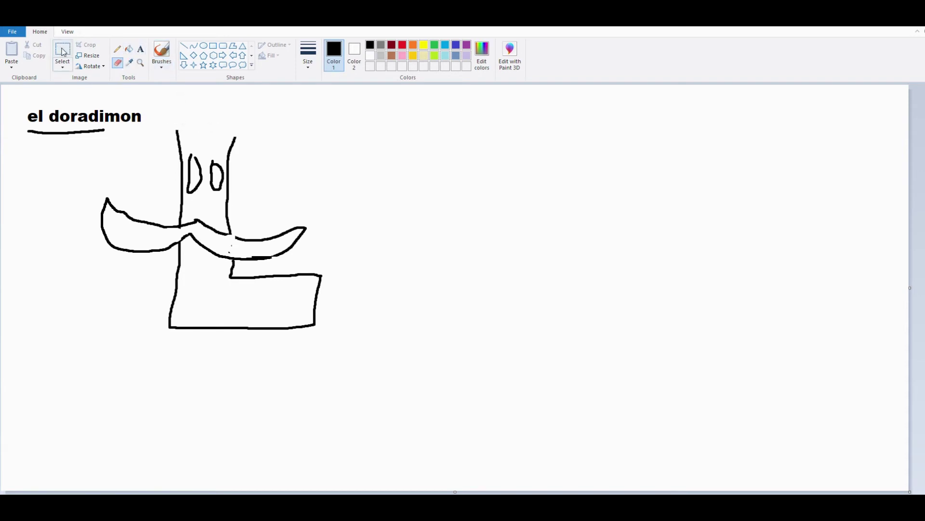
mouse_move(338, 371)
left_mouse_down()
mouse_move(79, 134)
mouse_move(139, 131)
mouse_move(449, 246)
mouse_move(450, 261)
left_mouse_up()
Step: Free-form select the el doradimon figure and drag it right and down toward the centre
left_click(477, 244)
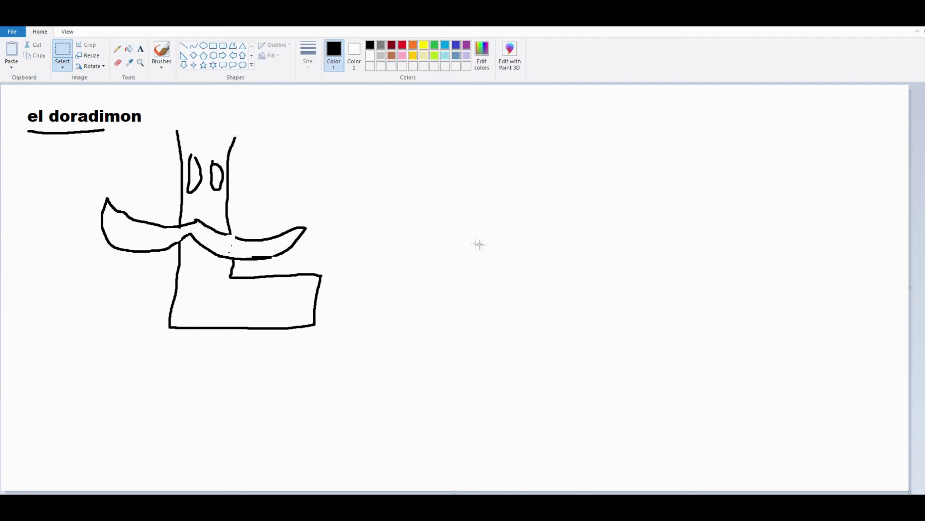
left_click(62, 67)
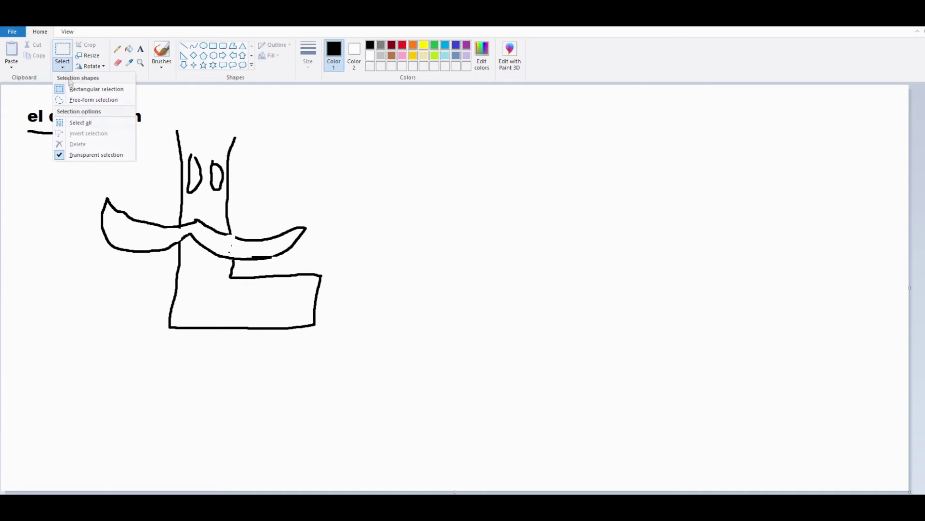
left_click(75, 100)
mouse_move(201, 114)
left_mouse_down()
mouse_move(108, 162)
mouse_move(183, 381)
mouse_move(254, 394)
left_mouse_up()
left_click_drag(316, 163, 202, 114)
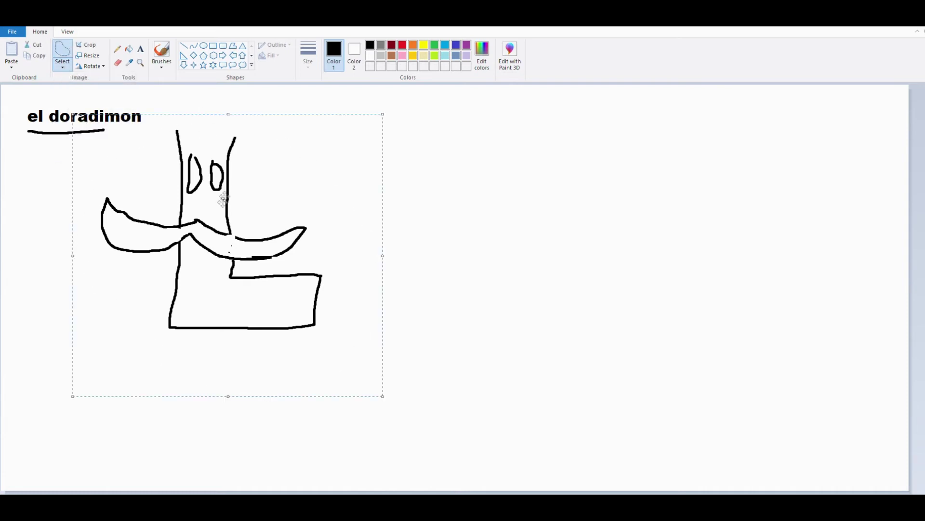
left_click_drag(248, 234, 451, 286)
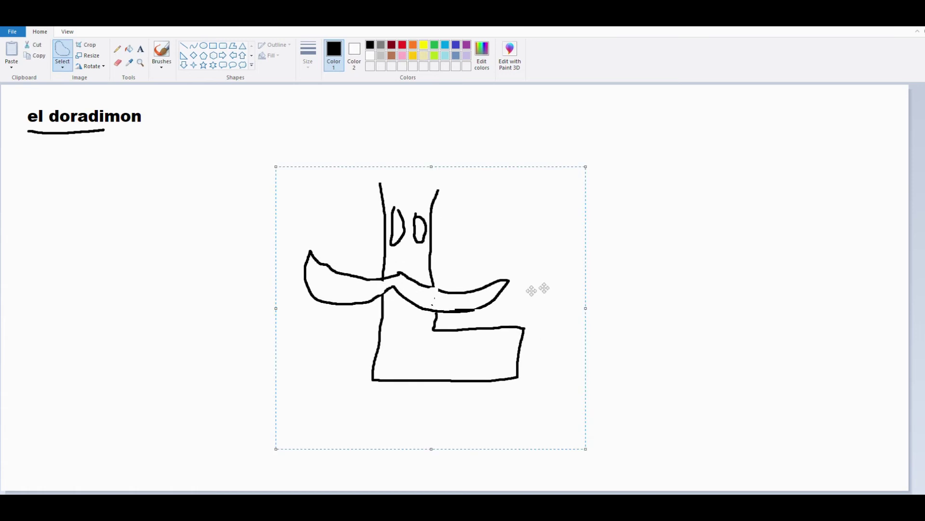
left_click(658, 263)
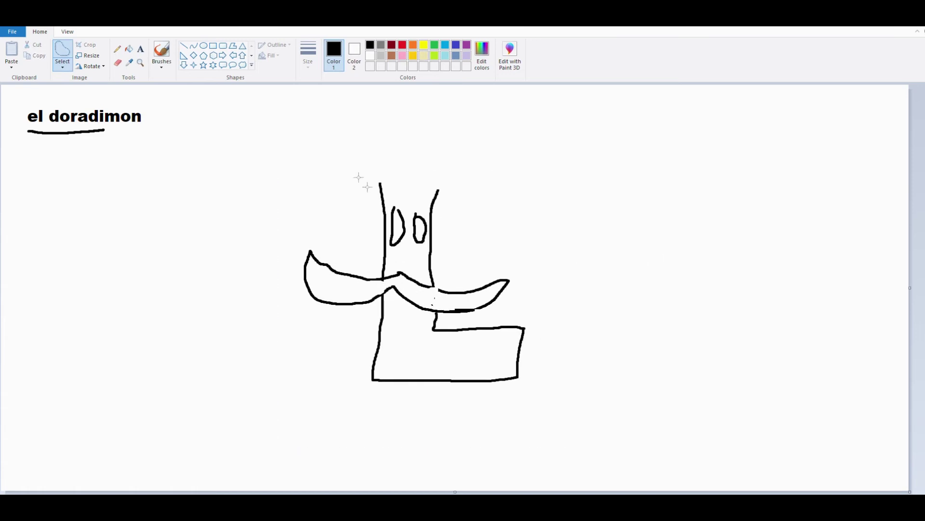
left_click(161, 53)
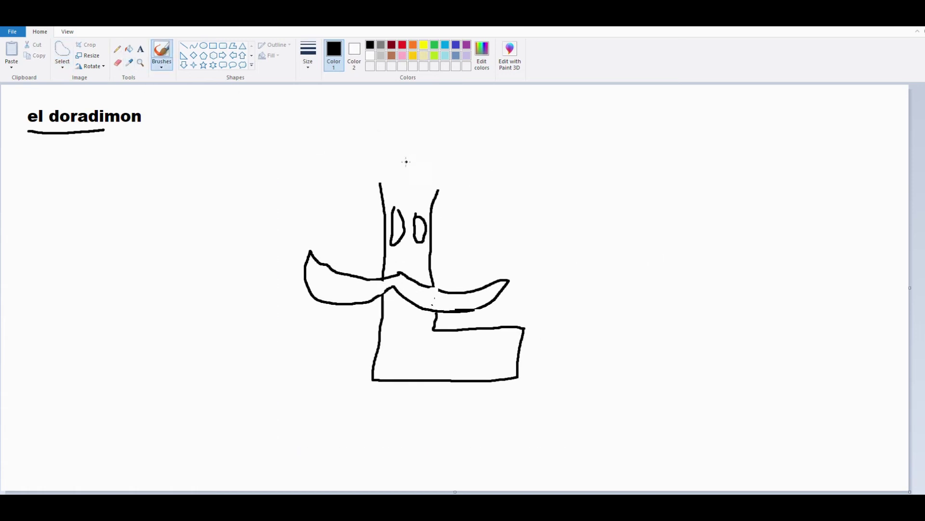
Step: Draw a cap on the head, erasing the line beneath it, and leg ticks under the base
mouse_move(381, 164)
left_mouse_down()
mouse_move(362, 178)
mouse_move(383, 198)
mouse_move(451, 199)
mouse_move(467, 160)
left_mouse_up()
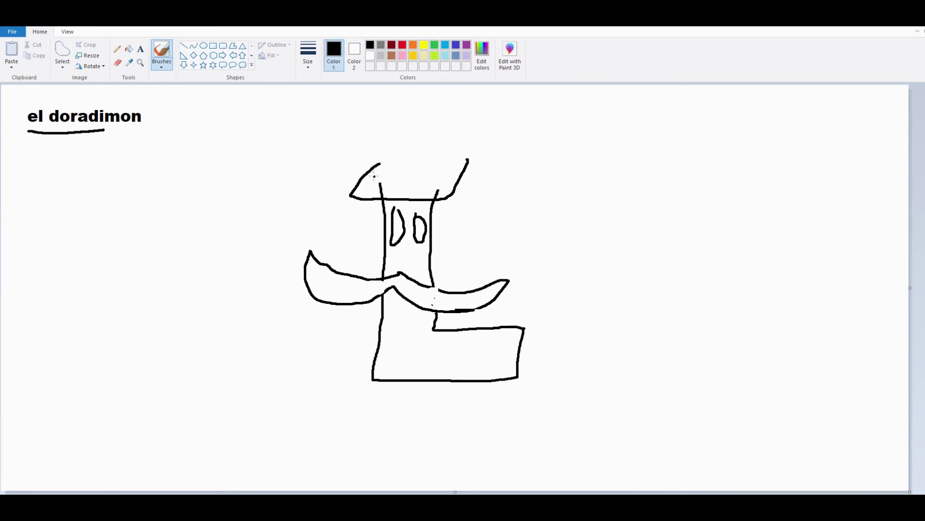
mouse_move(374, 176)
left_mouse_down()
mouse_move(410, 134)
mouse_move(452, 164)
mouse_move(468, 158)
mouse_move(453, 158)
left_mouse_up()
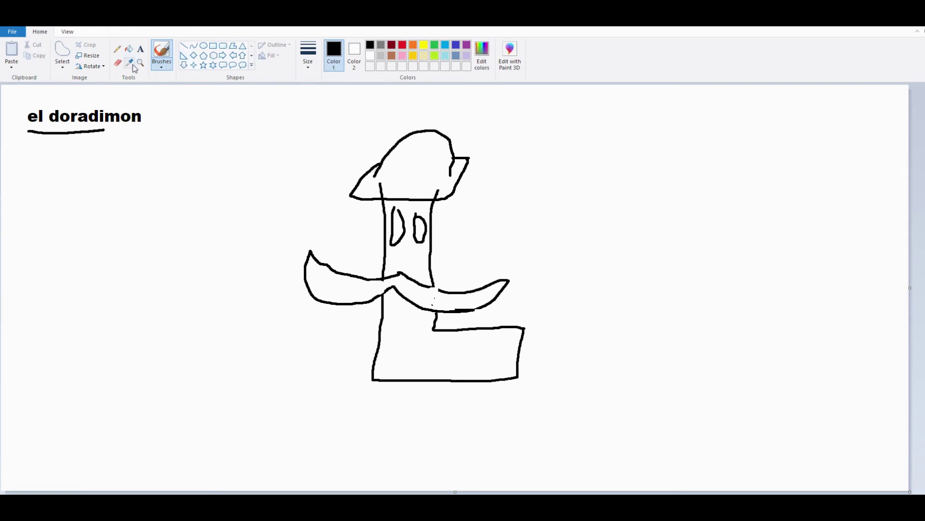
left_click(118, 63)
mouse_move(384, 196)
left_mouse_down()
mouse_move(440, 192)
mouse_move(387, 195)
left_mouse_up()
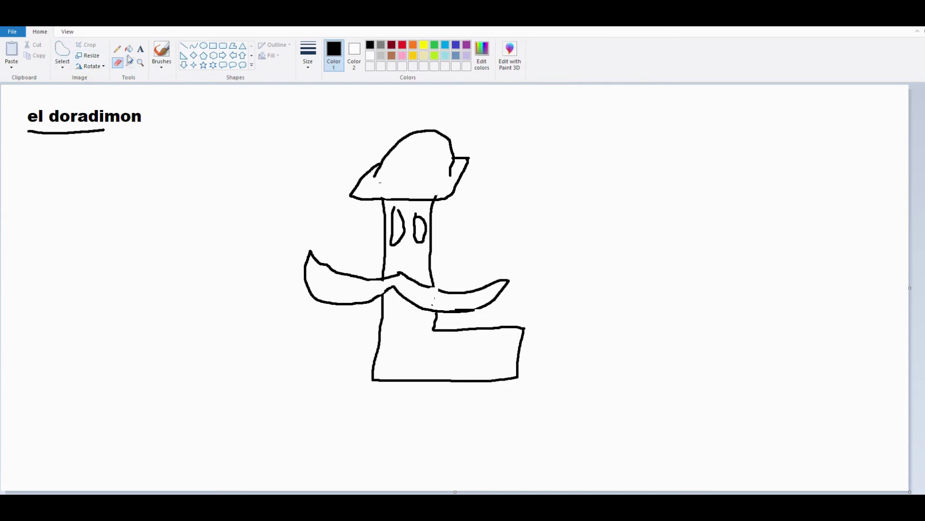
left_click(161, 50)
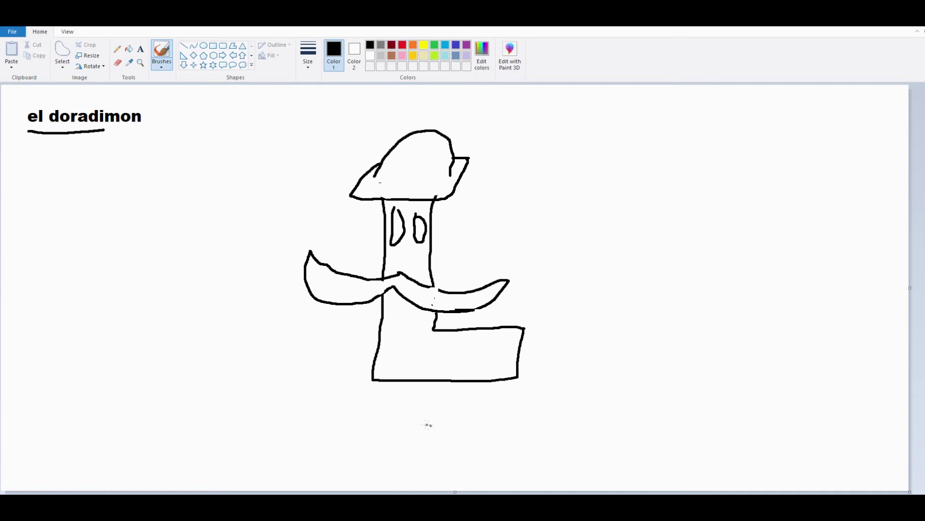
left_click(371, 383)
mouse_move(383, 382)
left_mouse_down()
mouse_move(484, 386)
mouse_move(488, 379)
mouse_move(496, 386)
mouse_move(515, 389)
left_mouse_up()
left_click_drag(389, 383, 418, 388)
Step: Draw an arm curling up into a hand holding a long blade, patching the hand stroke
mouse_move(435, 267)
left_mouse_down()
mouse_move(466, 267)
mouse_move(490, 230)
mouse_move(495, 247)
mouse_move(515, 245)
mouse_move(513, 257)
mouse_move(487, 268)
mouse_move(433, 279)
left_mouse_up()
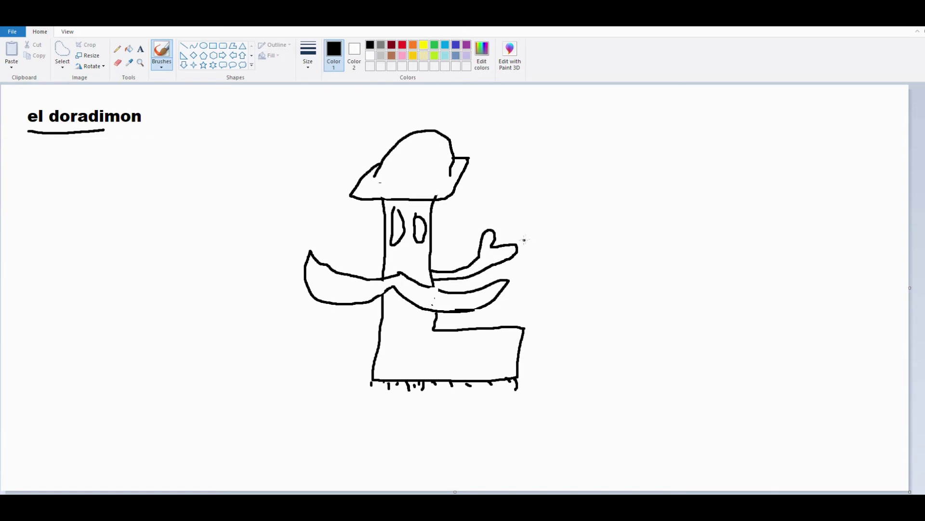
left_click_drag(509, 227, 502, 268)
mouse_move(523, 227)
left_mouse_down()
mouse_move(503, 275)
mouse_move(517, 256)
left_mouse_up()
mouse_move(510, 224)
left_mouse_down()
mouse_move(555, 205)
mouse_move(568, 216)
mouse_move(517, 230)
left_mouse_up()
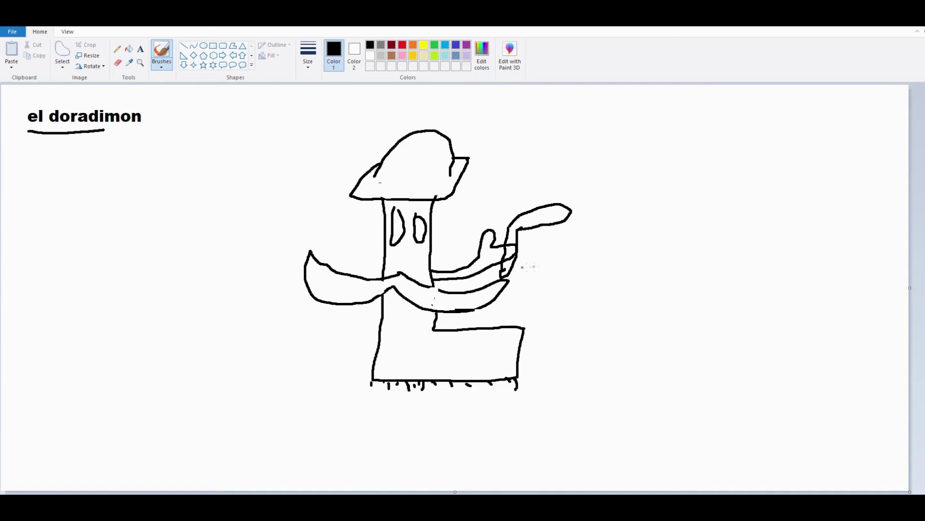
left_click(117, 63)
mouse_move(510, 242)
left_mouse_down()
mouse_move(506, 256)
mouse_move(516, 256)
mouse_move(512, 246)
left_mouse_up()
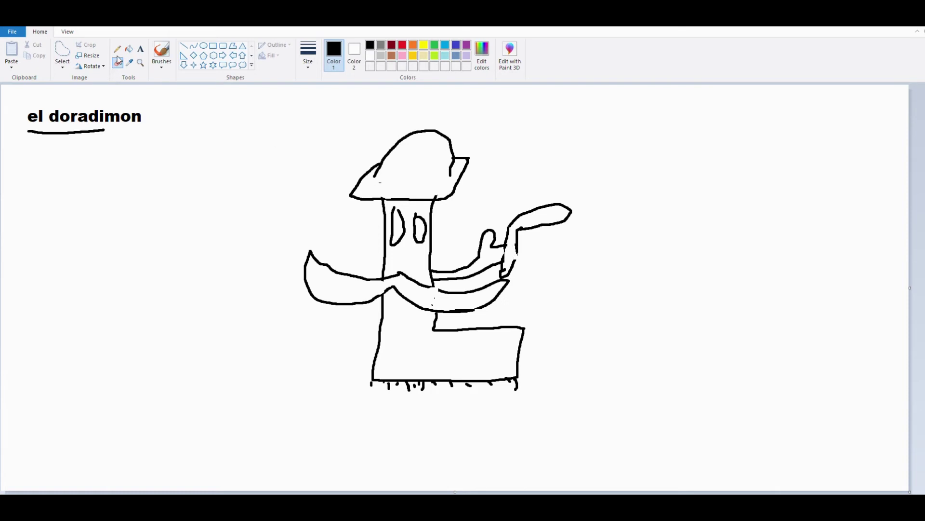
left_click(162, 52)
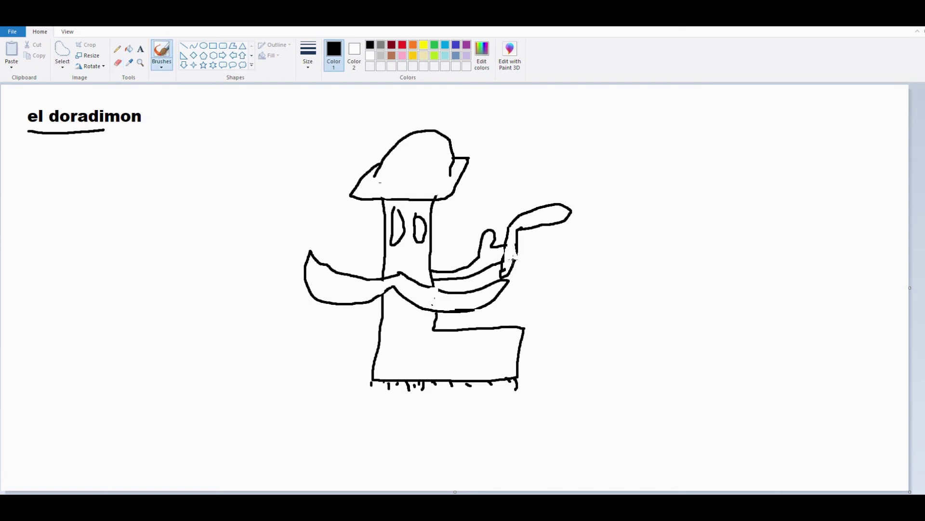
left_click_drag(512, 262, 523, 249)
Step: Add two marks inside the base, a mouth under the eyes and a big enclosing loop
mouse_move(420, 342)
left_mouse_down()
mouse_move(413, 352)
mouse_move(433, 353)
mouse_move(414, 363)
mouse_move(430, 366)
left_mouse_up()
mouse_move(478, 343)
left_mouse_down()
mouse_move(490, 344)
mouse_move(481, 358)
mouse_move(507, 353)
mouse_move(494, 365)
left_mouse_up()
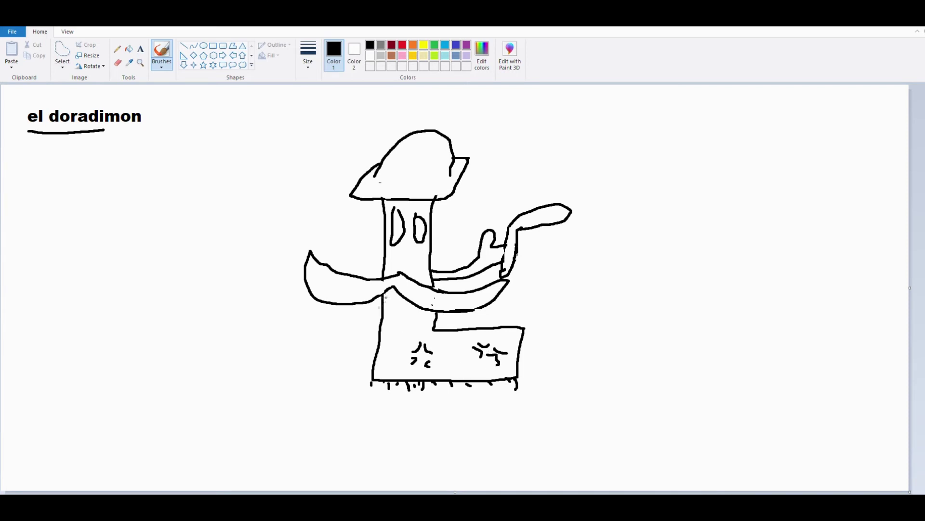
mouse_move(398, 251)
left_mouse_down()
mouse_move(409, 250)
mouse_move(415, 265)
mouse_move(404, 263)
mouse_move(415, 273)
left_mouse_up()
mouse_move(442, 91)
left_mouse_down()
mouse_move(381, 422)
mouse_move(456, 89)
mouse_move(376, 85)
left_mouse_up()
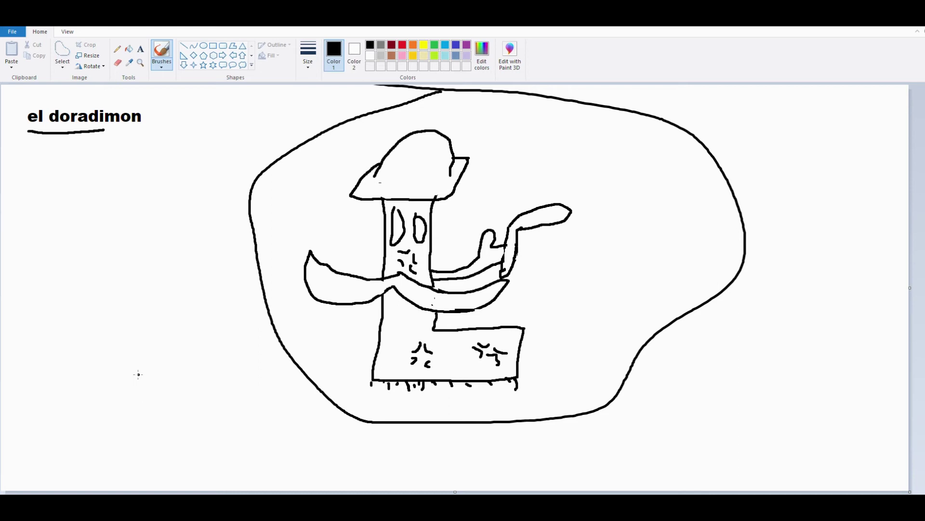
Step: Handwrite the scores 4, 3 and 7/20 left of the drawing
mouse_move(23, 189)
left_mouse_down()
mouse_move(30, 253)
mouse_move(112, 251)
left_mouse_up()
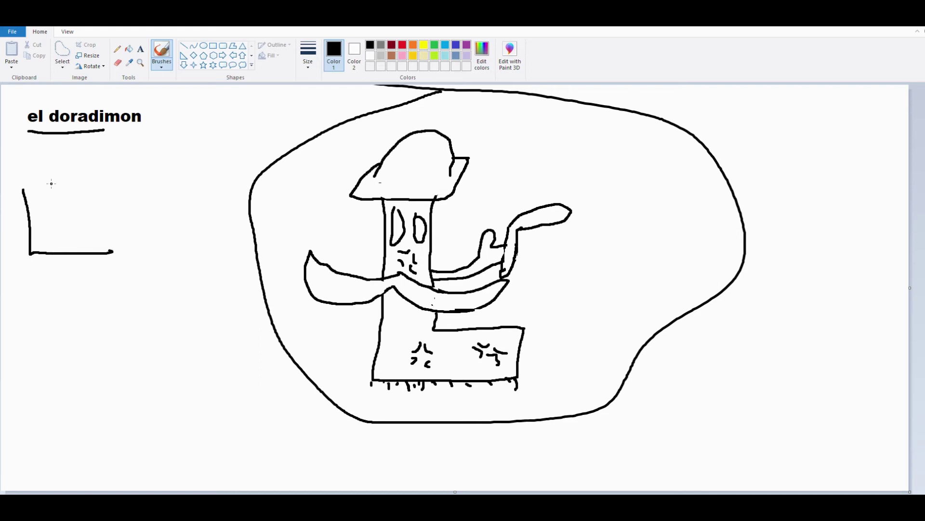
left_click_drag(50, 184, 67, 324)
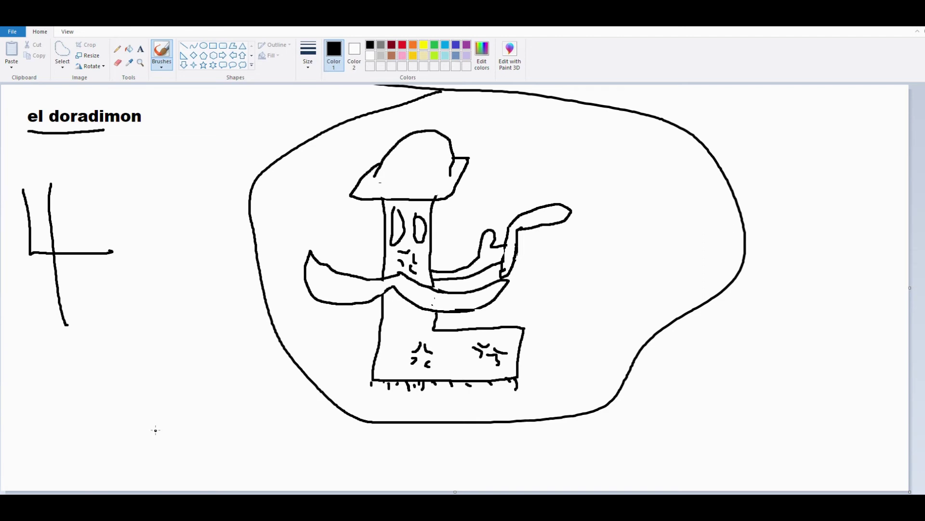
mouse_move(142, 204)
left_mouse_down()
mouse_move(159, 206)
mouse_move(155, 277)
left_mouse_up()
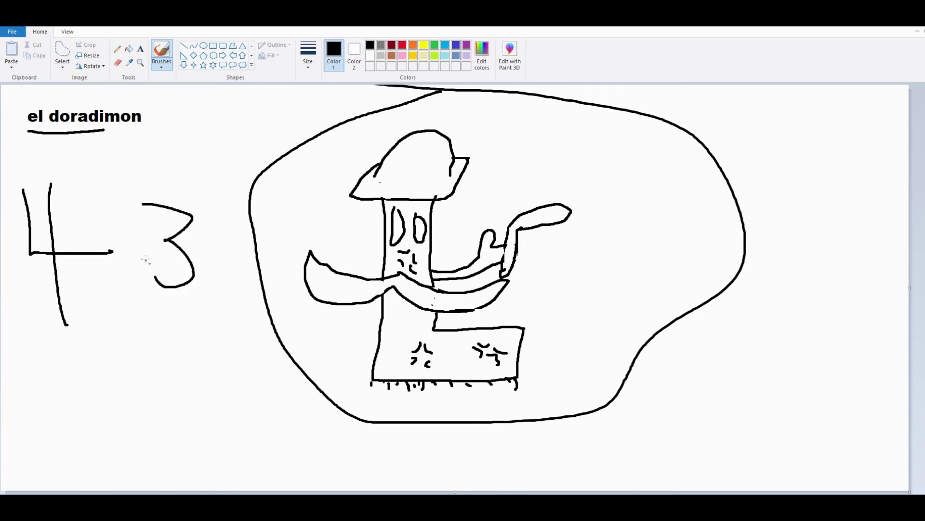
mouse_move(116, 323)
left_mouse_down()
mouse_move(167, 321)
mouse_move(134, 340)
mouse_move(129, 331)
mouse_move(172, 338)
left_mouse_up()
left_click_drag(121, 365, 241, 322)
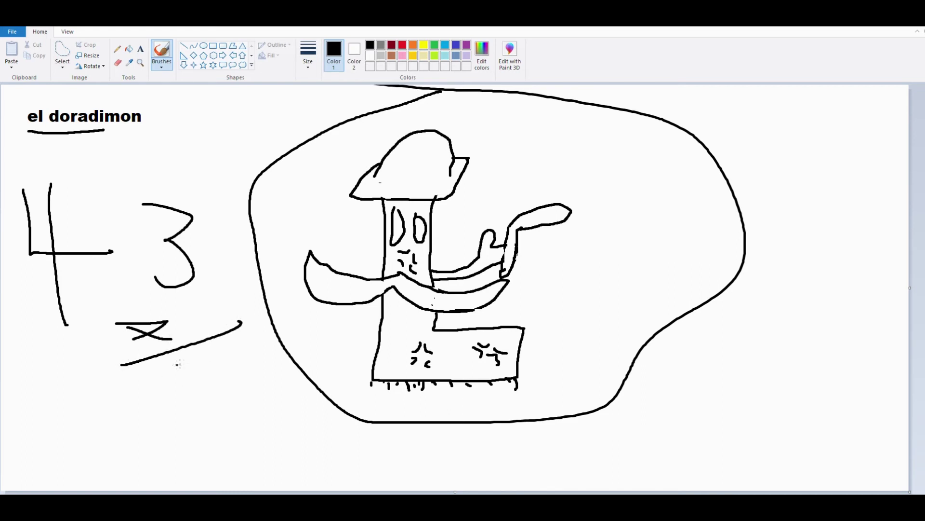
left_click_drag(195, 365, 198, 397)
left_click_drag(242, 372, 245, 377)
Step: Write 40.2% below the drawing and drag the el doradimon image results over Paint
left_click_drag(291, 439, 315, 473)
left_click_drag(317, 448, 308, 490)
left_click_drag(322, 457, 324, 457)
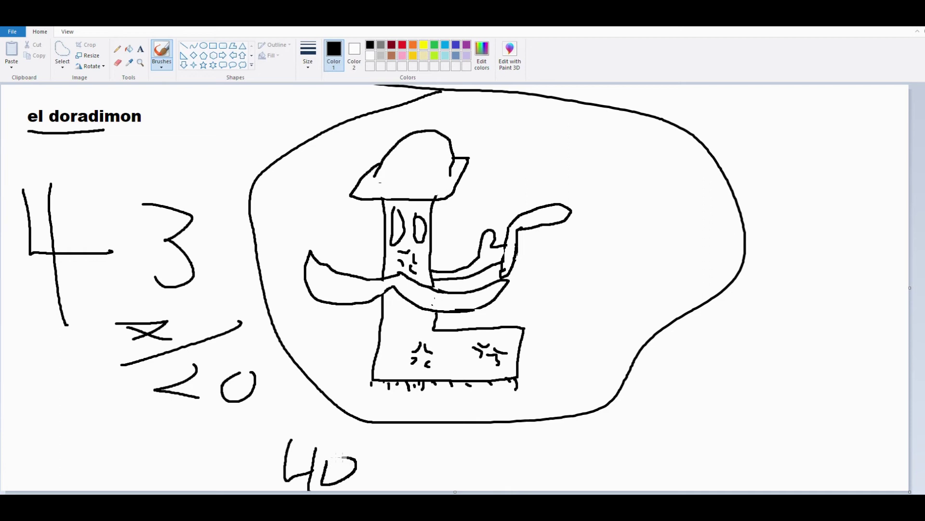
left_click(374, 479)
left_click_drag(384, 462, 412, 488)
left_click_drag(448, 457, 428, 489)
left_click_drag(496, 470, 479, 471)
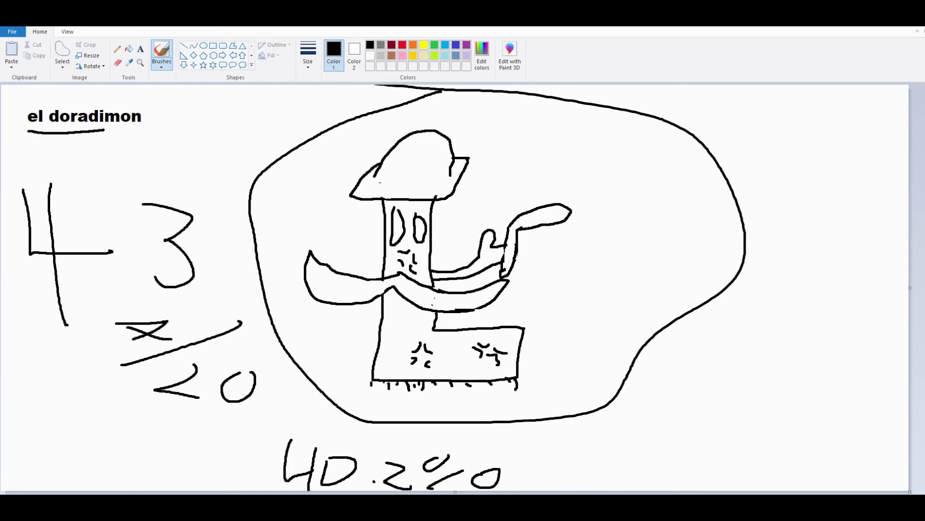
mouse_move(0, 84)
left_mouse_down()
mouse_move(710, 96)
mouse_move(689, 65)
mouse_move(665, 88)
left_mouse_up()
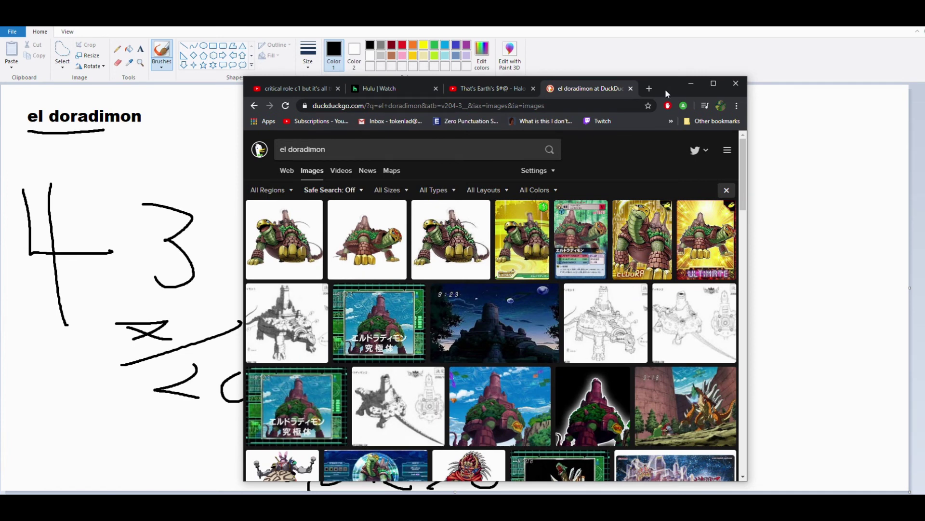
Step: Enlarge one el doradimon image result, scroll back up, and minimise the browser
left_click(660, 423)
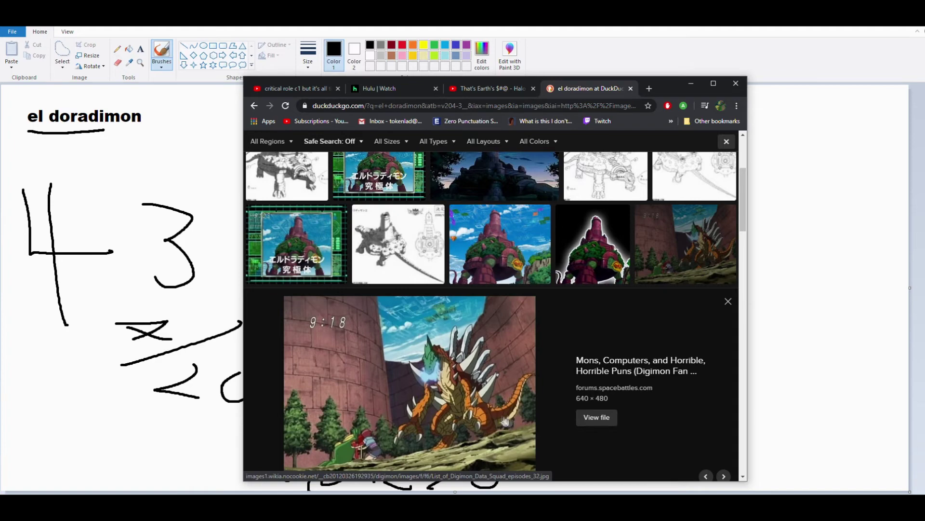
scroll(470, 431, "up", 3)
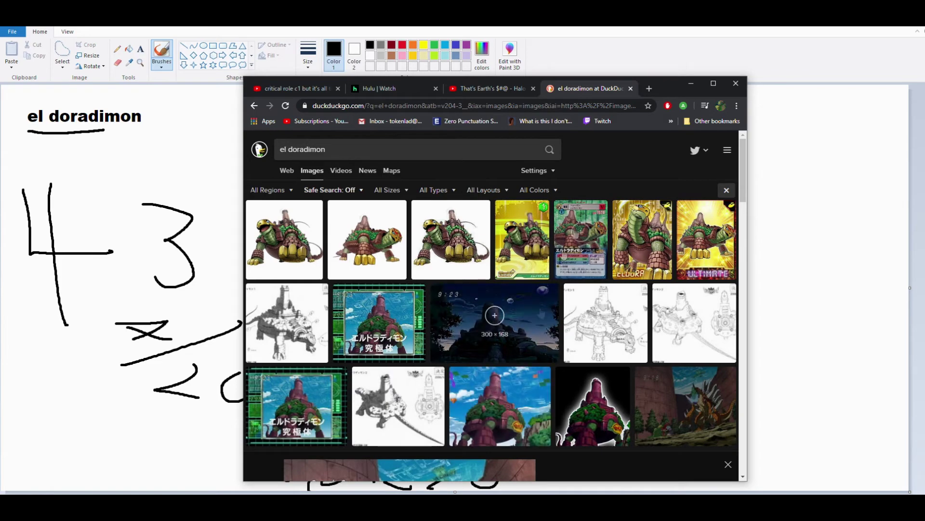
left_click(692, 84)
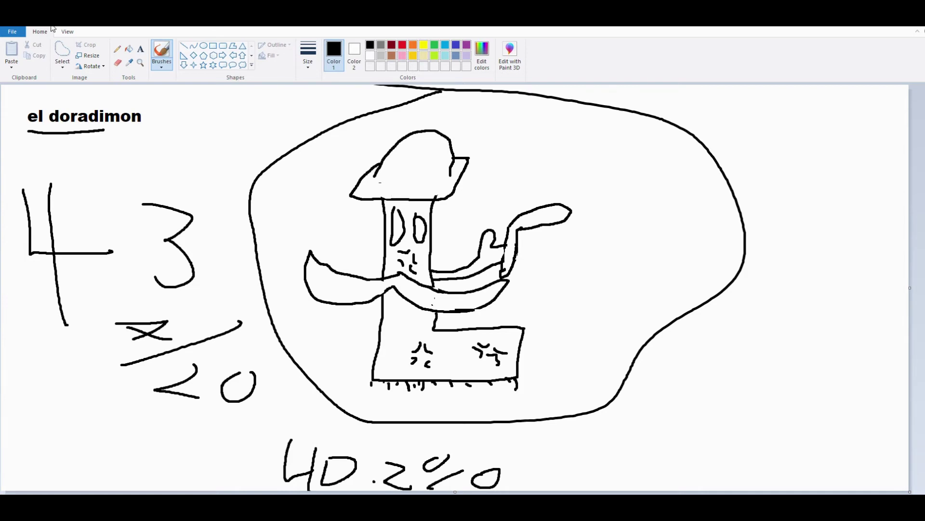
Step: Abandon the el doradimon drawing with Don't Save, leaving a blank canvas
key("alt+F4")
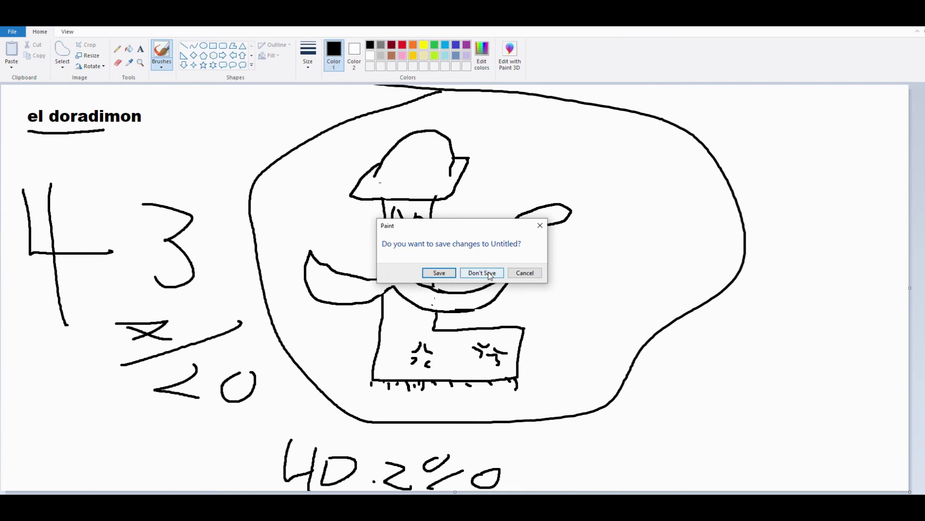
left_click(482, 272)
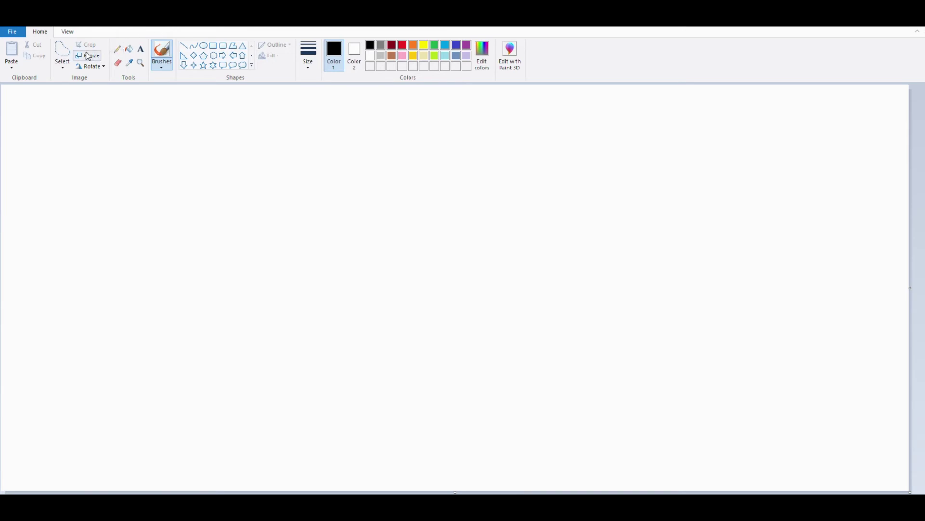
left_click(140, 50)
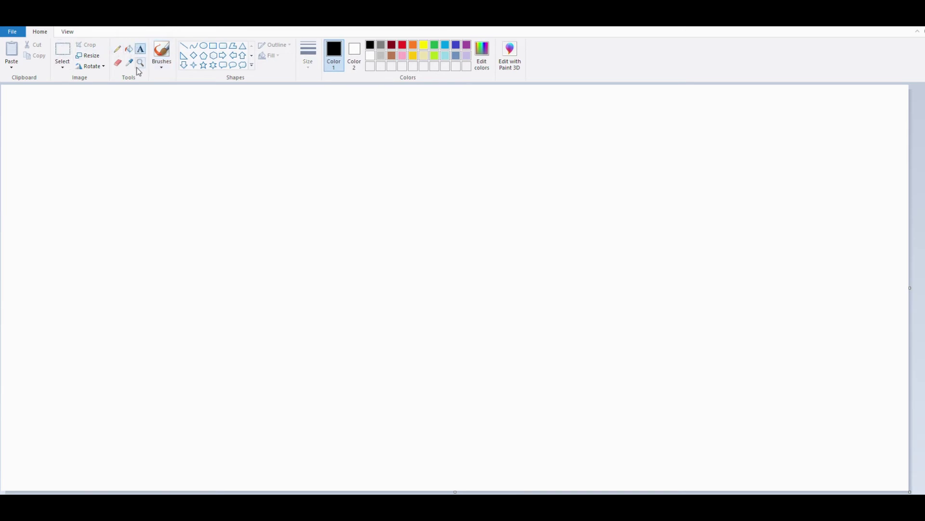
Step: Type 'tailmon' in a text box, fixing the typo, and move it to the canvas's top-left corner
left_click(83, 139)
type("tail")
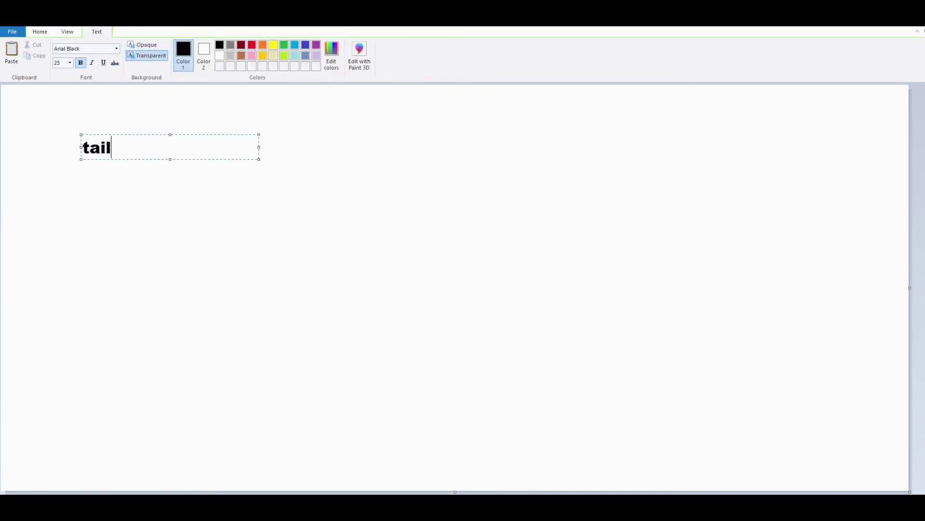
type("amon")
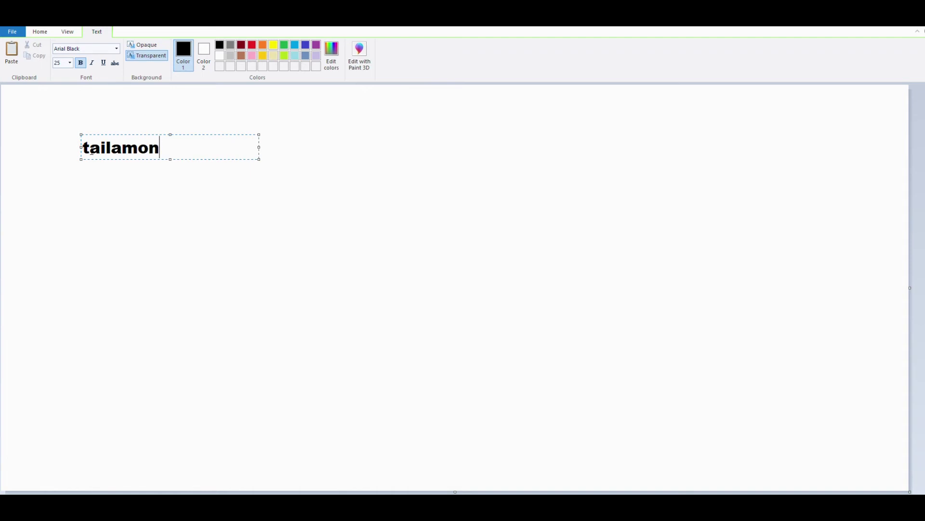
key("BackSpace")
key("BackSpace")
key("BackSpace")
key("BackSpace")
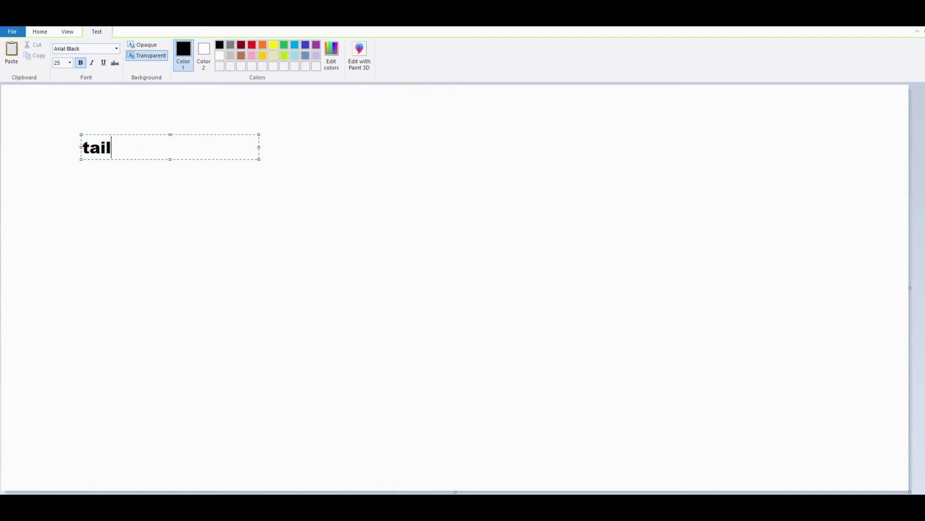
type("mon")
left_click_drag(201, 134, 150, 101)
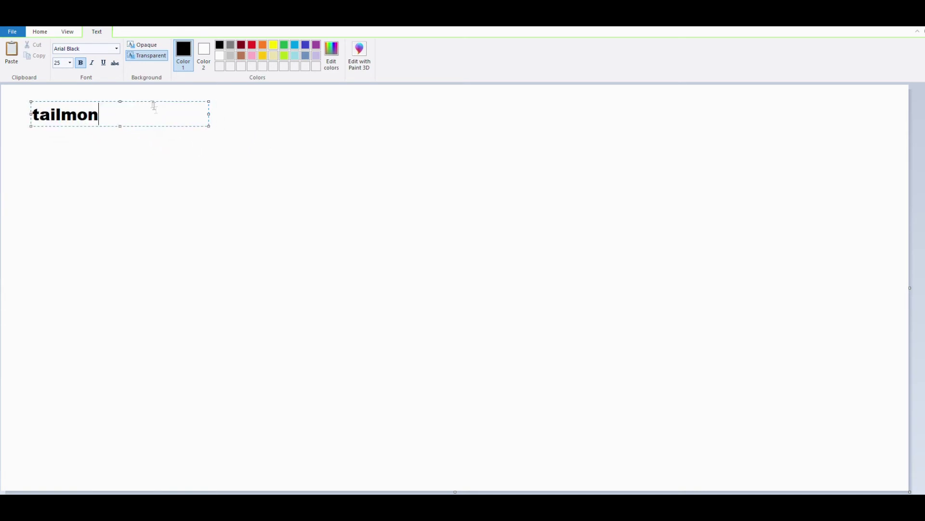
left_click(163, 180)
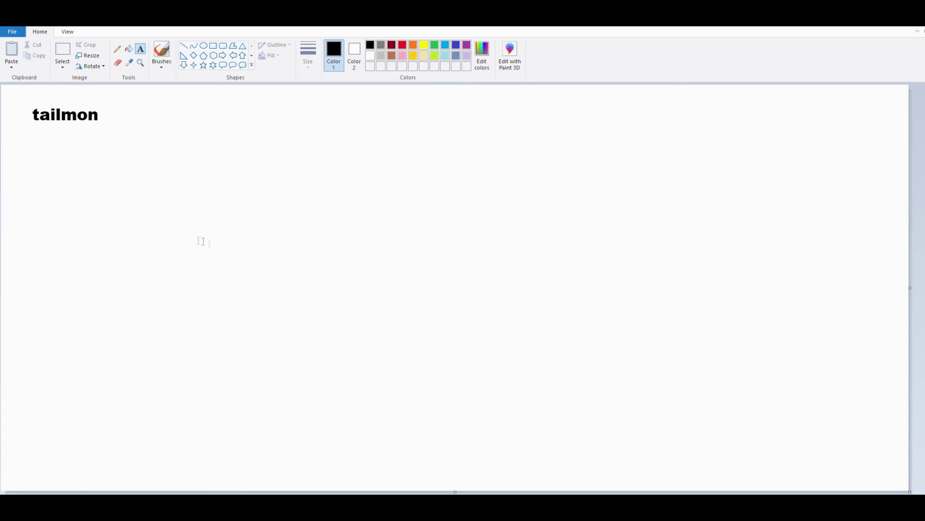
left_click(161, 51)
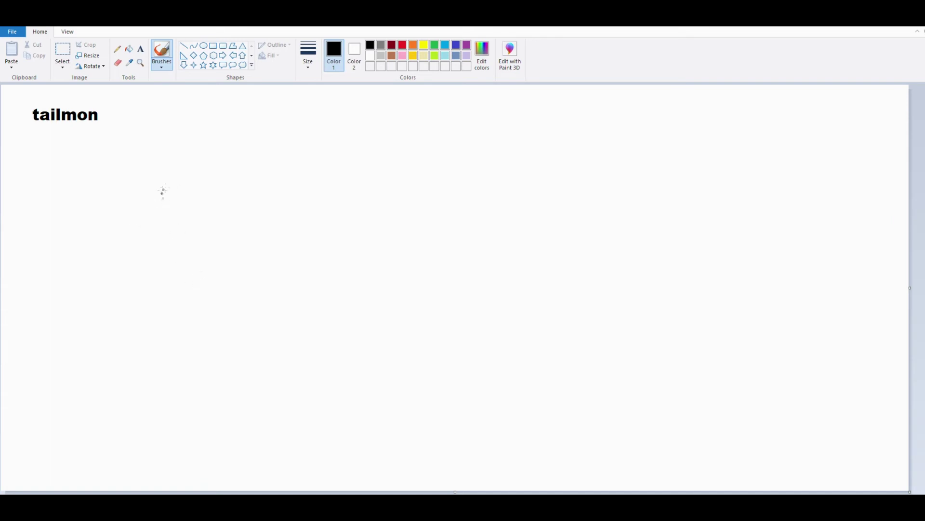
mouse_move(198, 194)
left_mouse_down()
mouse_move(199, 261)
mouse_move(264, 238)
mouse_move(230, 197)
mouse_move(199, 193)
mouse_move(172, 210)
mouse_move(151, 167)
mouse_move(190, 195)
left_mouse_up()
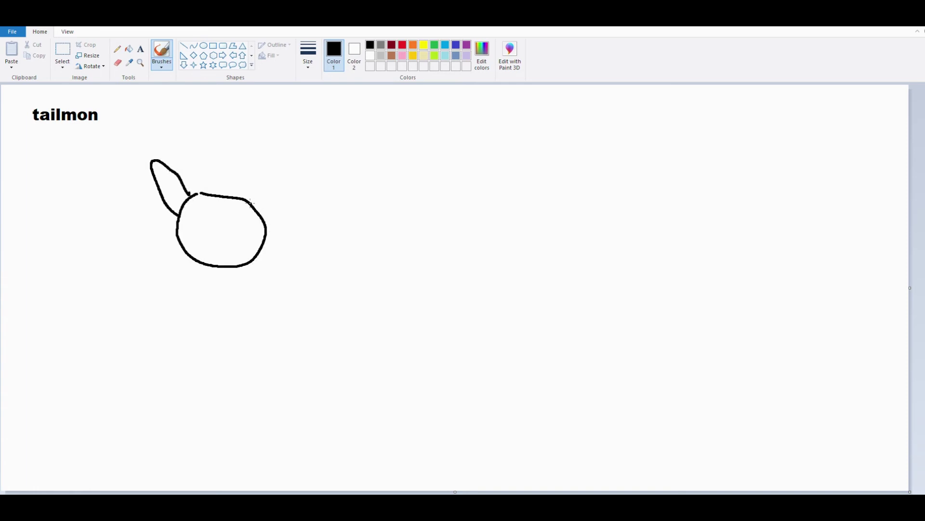
mouse_move(250, 201)
left_mouse_down()
mouse_move(297, 197)
mouse_move(258, 215)
left_mouse_up()
mouse_move(213, 266)
left_mouse_down()
mouse_move(231, 292)
mouse_move(236, 268)
mouse_move(137, 308)
mouse_move(158, 319)
left_mouse_up()
mouse_move(239, 277)
left_mouse_down()
mouse_move(259, 306)
mouse_move(242, 308)
left_mouse_up()
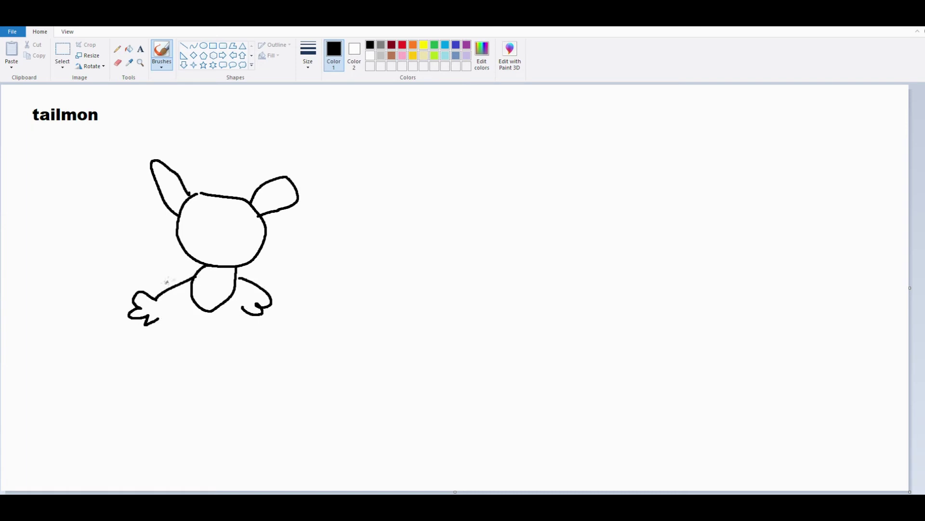
left_click_drag(159, 235, 187, 284)
mouse_move(119, 223)
left_mouse_down()
mouse_move(185, 280)
mouse_move(305, 243)
left_mouse_up()
left_click_drag(235, 289, 297, 264)
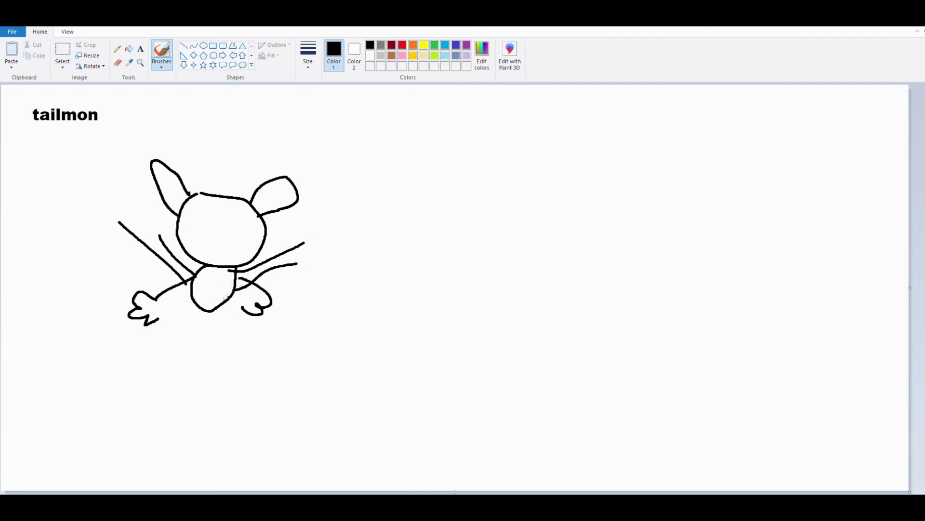
left_click_drag(164, 292, 285, 331)
mouse_move(204, 311)
left_mouse_down()
mouse_move(191, 338)
mouse_move(175, 340)
mouse_move(187, 350)
mouse_move(211, 329)
mouse_move(247, 367)
mouse_move(220, 301)
mouse_move(393, 233)
mouse_move(469, 184)
left_mouse_up()
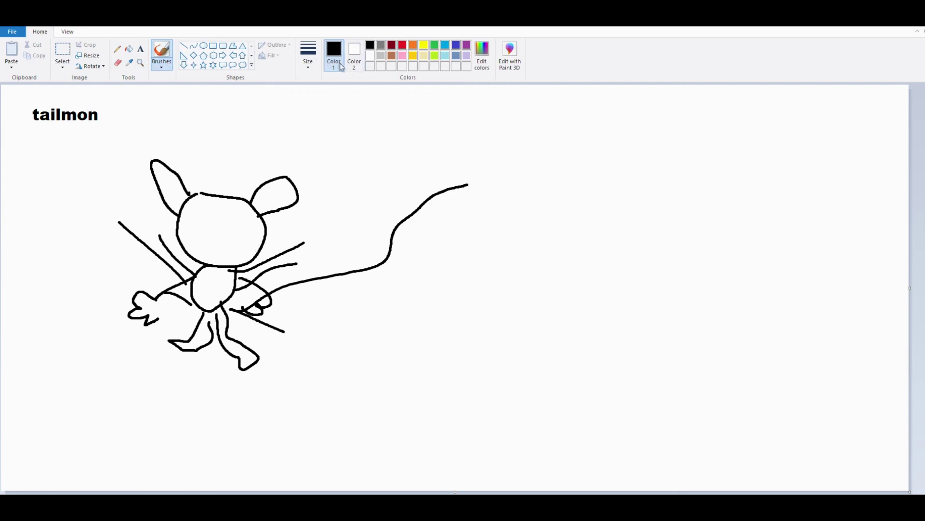
left_click(370, 56)
left_click(213, 46)
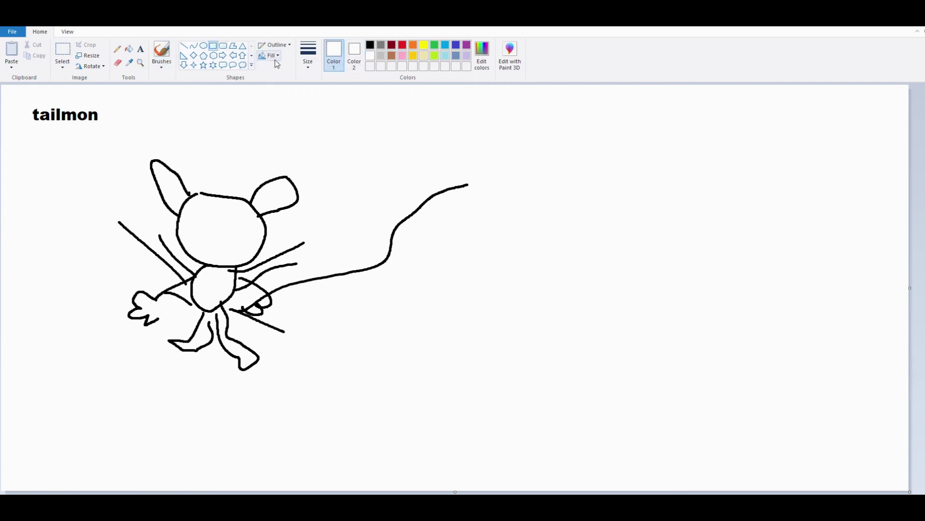
left_click(268, 56)
left_click(289, 80)
mouse_move(588, 446)
left_mouse_down()
mouse_move(144, 186)
mouse_move(114, 149)
left_mouse_up()
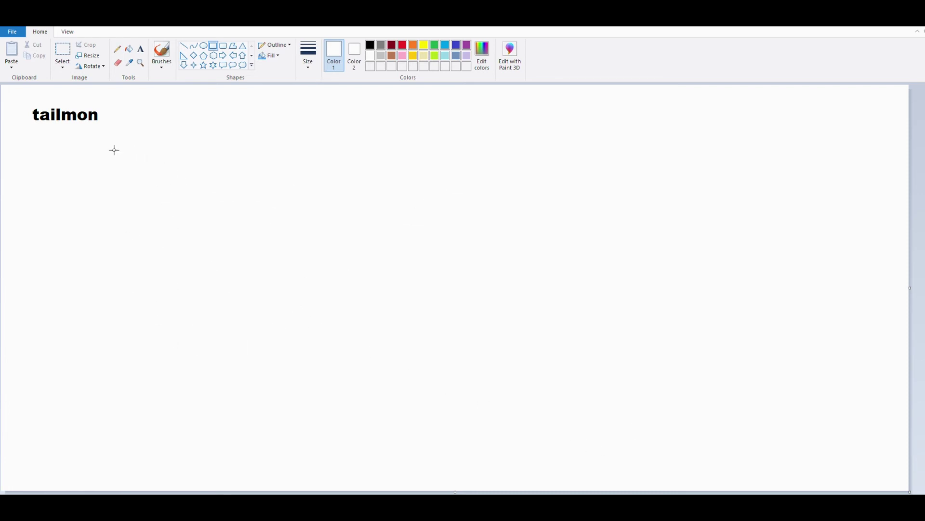
left_click(572, 106)
left_click(161, 53)
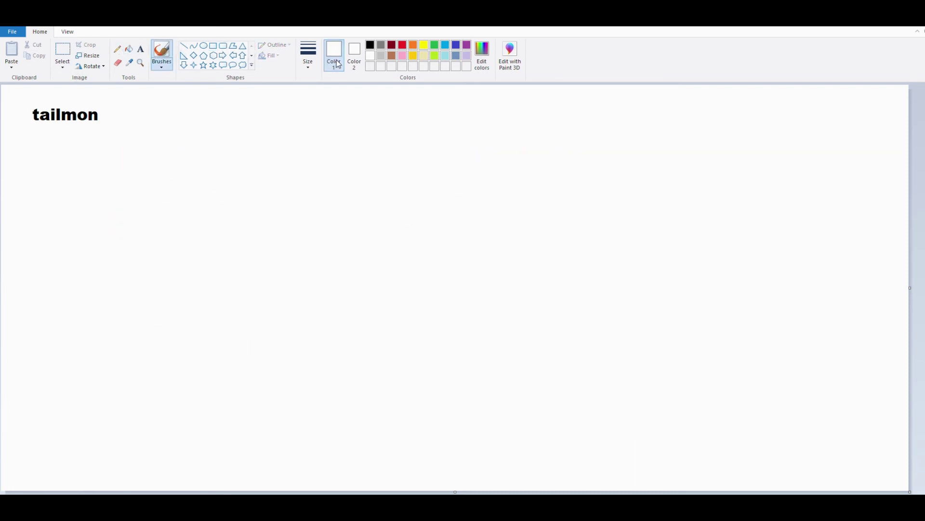
Step: In black, draw the curved body, a head line, eyes, a raised left arm and a mouth
left_click(369, 45)
mouse_move(375, 105)
left_mouse_down()
mouse_move(333, 120)
mouse_move(279, 194)
mouse_move(290, 245)
mouse_move(326, 268)
mouse_move(321, 316)
mouse_move(286, 353)
mouse_move(313, 371)
mouse_move(363, 378)
mouse_move(386, 335)
mouse_move(365, 257)
mouse_move(366, 183)
mouse_move(392, 170)
mouse_move(380, 102)
left_mouse_up()
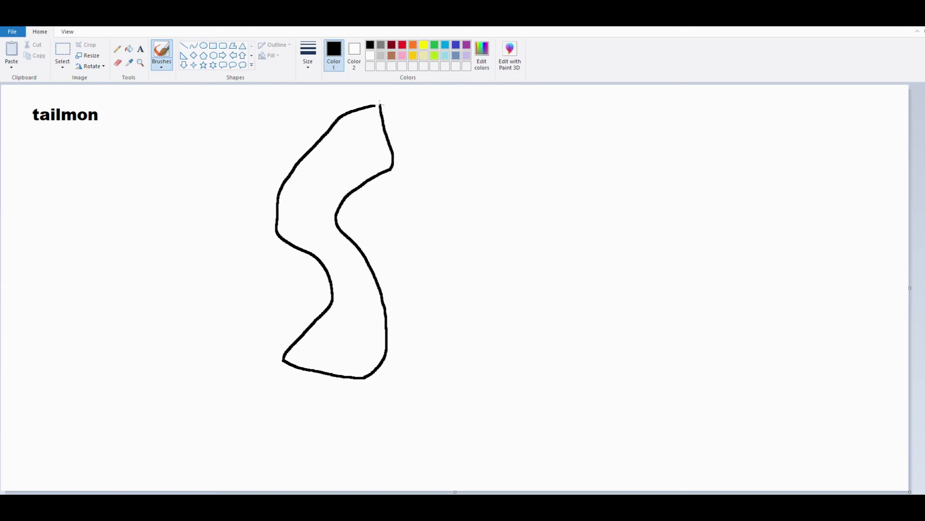
left_click_drag(298, 160, 365, 190)
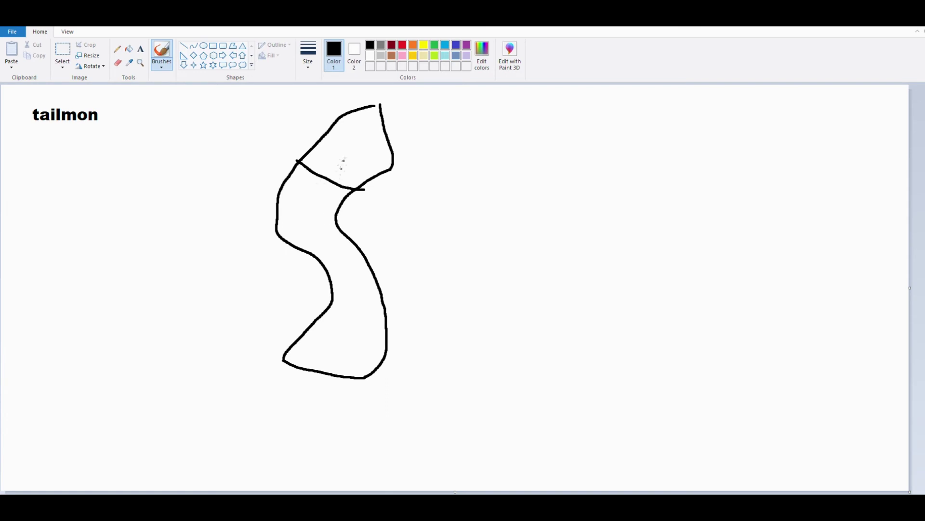
mouse_move(319, 155)
left_mouse_down()
mouse_move(330, 167)
mouse_move(320, 155)
mouse_move(340, 168)
mouse_move(348, 159)
left_mouse_up()
mouse_move(292, 249)
left_mouse_down()
mouse_move(253, 247)
mouse_move(231, 216)
mouse_move(247, 167)
mouse_move(228, 165)
mouse_move(224, 228)
mouse_move(247, 253)
mouse_move(281, 260)
mouse_move(376, 245)
mouse_move(396, 232)
mouse_move(412, 215)
mouse_move(418, 158)
mouse_move(435, 148)
mouse_move(420, 217)
mouse_move(398, 248)
mouse_move(361, 261)
left_mouse_up()
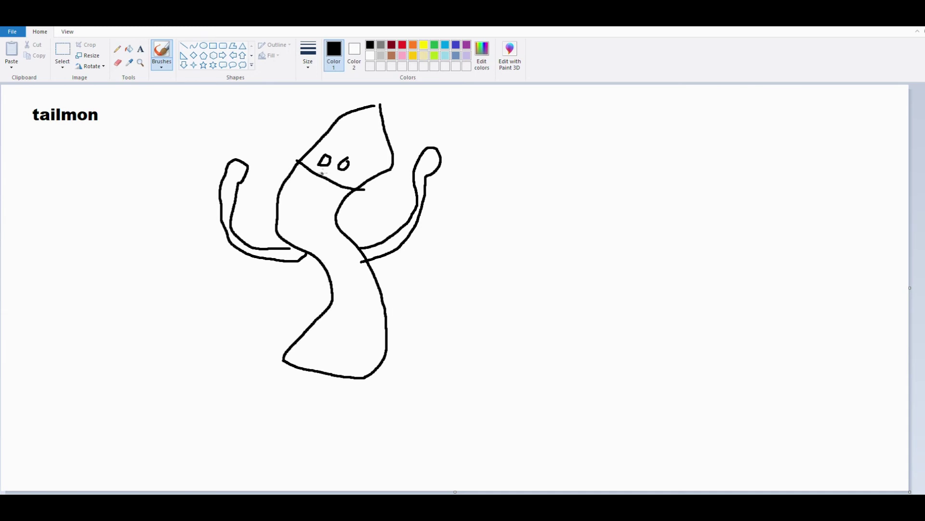
mouse_move(322, 173)
left_mouse_down()
mouse_move(307, 173)
mouse_move(343, 190)
left_mouse_up()
Step: Add wing and feather loops to the body, then a round head with a pointed snout at right
mouse_move(382, 289)
left_mouse_down()
mouse_move(417, 267)
mouse_move(460, 205)
mouse_move(471, 216)
mouse_move(455, 251)
mouse_move(423, 284)
mouse_move(383, 303)
mouse_move(432, 283)
mouse_move(500, 206)
mouse_move(479, 257)
mouse_move(388, 315)
mouse_move(528, 240)
mouse_move(496, 296)
mouse_move(389, 317)
mouse_move(519, 283)
mouse_move(551, 299)
mouse_move(451, 331)
mouse_move(387, 324)
mouse_move(557, 312)
mouse_move(501, 359)
mouse_move(393, 335)
mouse_move(539, 362)
mouse_move(479, 388)
mouse_move(420, 364)
mouse_move(391, 338)
left_mouse_up()
mouse_move(328, 293)
left_mouse_down()
mouse_move(255, 267)
mouse_move(203, 265)
mouse_move(289, 298)
mouse_move(332, 303)
mouse_move(204, 273)
mouse_move(239, 308)
mouse_move(322, 315)
mouse_move(191, 306)
mouse_move(240, 330)
mouse_move(306, 327)
mouse_move(168, 332)
mouse_move(223, 349)
mouse_move(296, 346)
left_mouse_up()
mouse_move(327, 281)
left_mouse_down()
mouse_move(254, 214)
mouse_move(219, 221)
mouse_move(339, 288)
left_mouse_up()
mouse_move(284, 263)
left_mouse_down()
mouse_move(241, 256)
mouse_move(268, 266)
left_mouse_up()
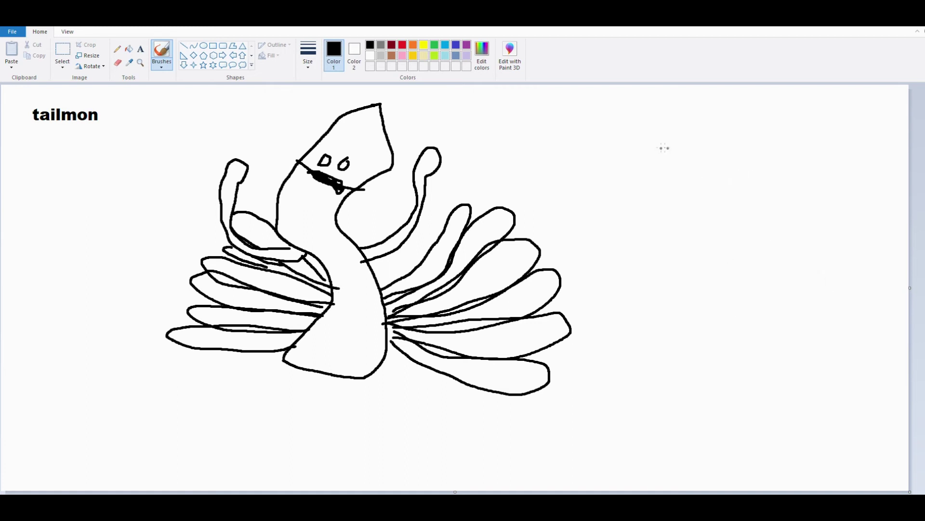
mouse_move(741, 151)
left_mouse_down()
mouse_move(721, 221)
mouse_move(756, 158)
left_mouse_up()
mouse_move(721, 193)
left_mouse_down()
mouse_move(648, 229)
mouse_move(727, 210)
mouse_move(723, 293)
mouse_move(749, 207)
left_mouse_up()
Step: Give the right-hand figure two legs, two pointed ears, two arms and heart-shaped eyes
left_click_drag(718, 292, 677, 360)
left_click_drag(748, 286, 753, 347)
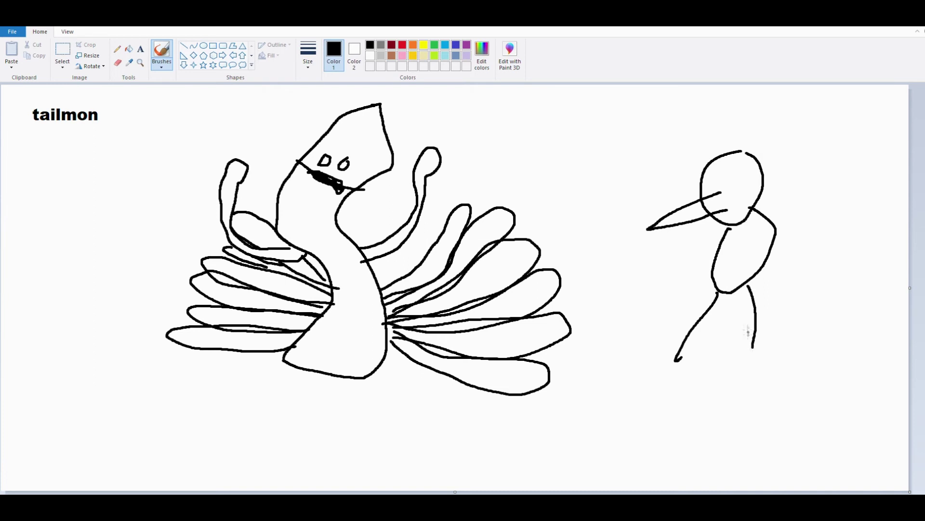
mouse_move(708, 167)
left_mouse_down()
mouse_move(699, 139)
mouse_move(688, 160)
mouse_move(694, 197)
left_mouse_up()
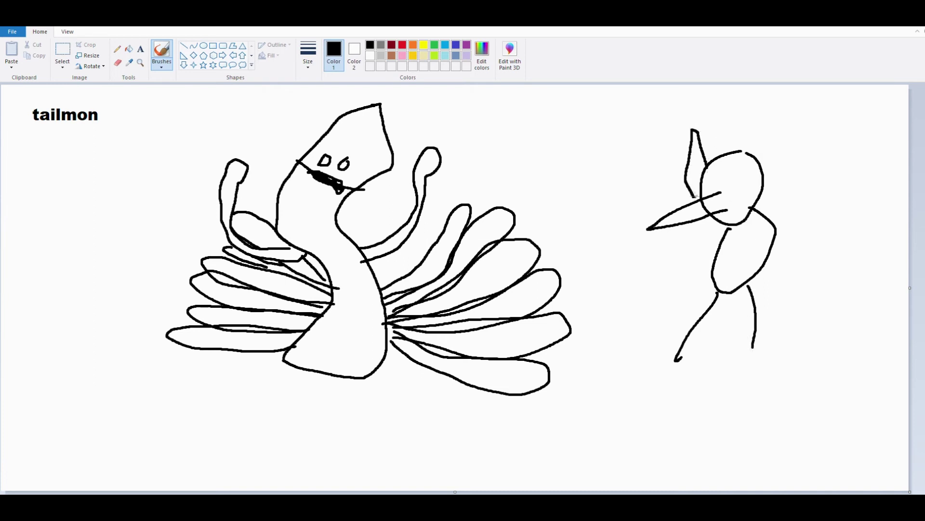
mouse_move(750, 153)
left_mouse_down()
mouse_move(789, 131)
mouse_move(758, 189)
left_mouse_up()
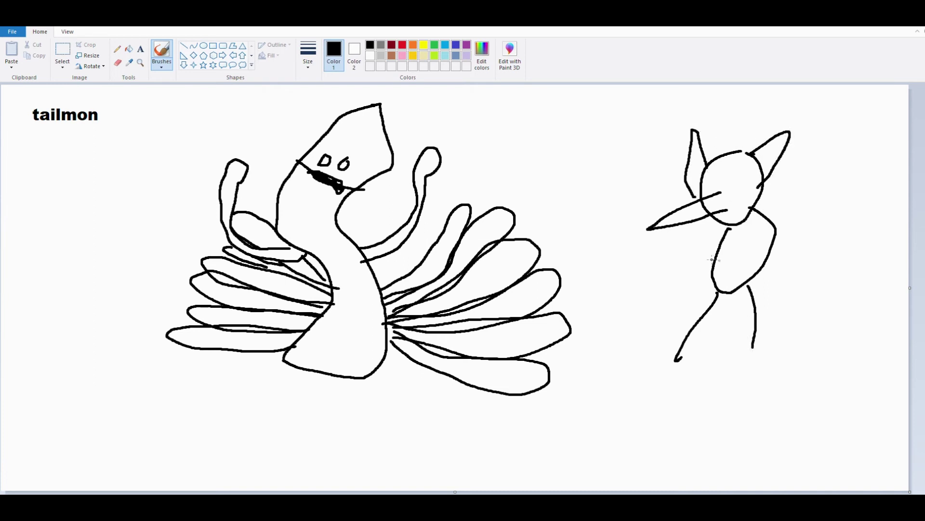
mouse_move(716, 255)
left_mouse_down()
mouse_move(699, 247)
mouse_move(730, 216)
left_mouse_up()
mouse_move(769, 268)
left_mouse_down()
mouse_move(796, 263)
mouse_move(749, 212)
left_mouse_up()
mouse_move(719, 178)
left_mouse_down()
mouse_move(726, 190)
mouse_move(734, 173)
mouse_move(717, 170)
mouse_move(721, 183)
mouse_move(750, 183)
mouse_move(756, 172)
mouse_move(740, 179)
left_mouse_up()
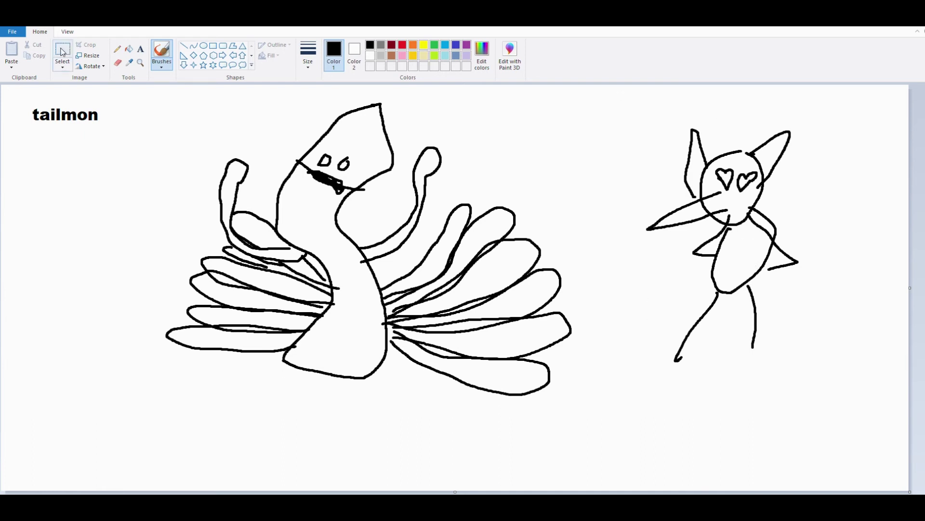
left_click(140, 49)
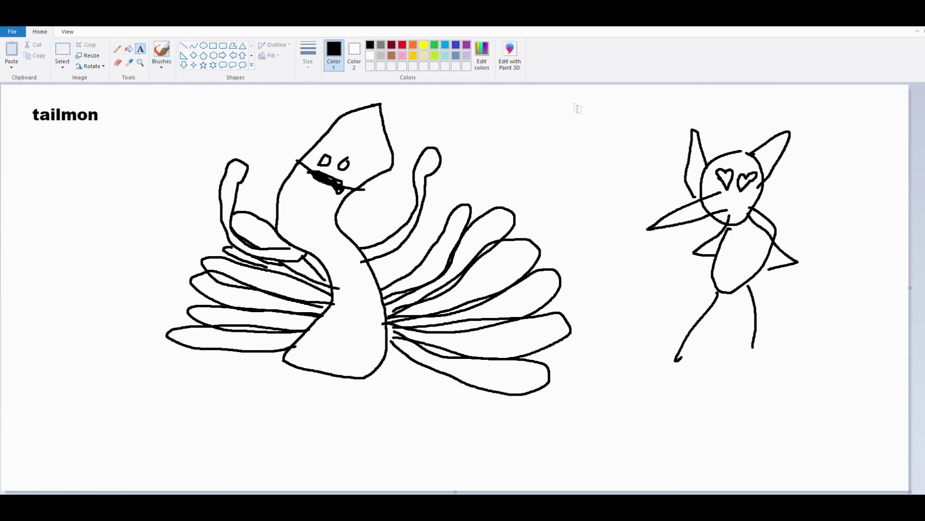
Step: Write 'Inarimon' above the right figure, then brush a plus sign between the two drawings
left_click(606, 108)
type("Inarimon")
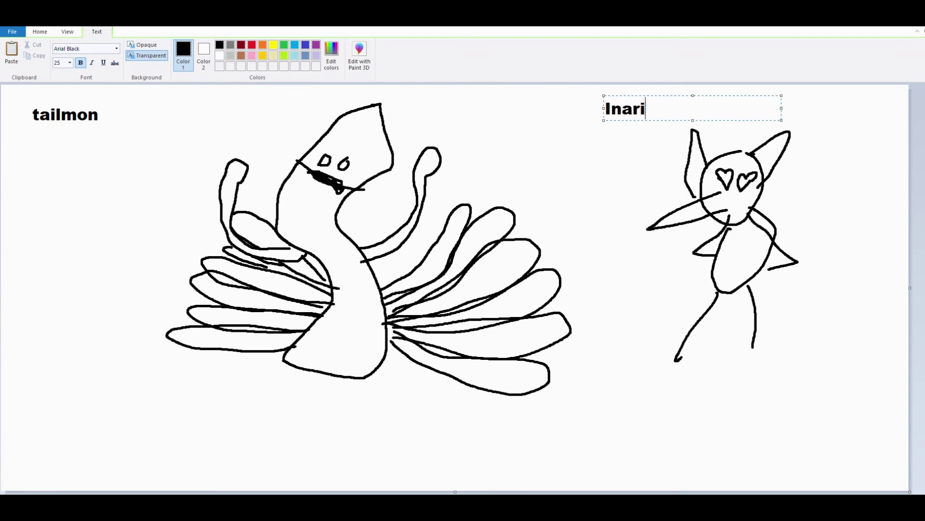
left_click(599, 201)
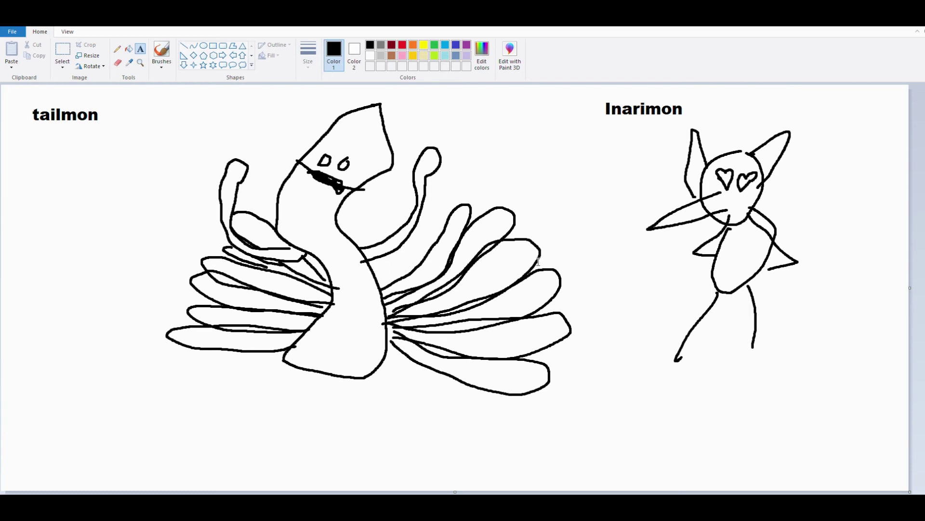
left_click(549, 168)
left_click(124, 102)
left_click(162, 52)
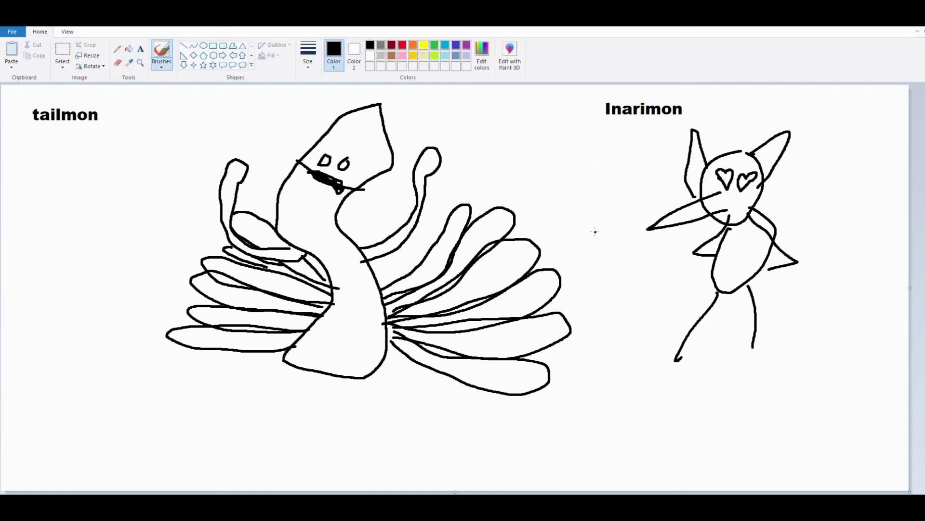
mouse_move(596, 231)
left_mouse_down()
mouse_move(601, 266)
mouse_move(629, 249)
left_mouse_up()
Step: Draw a long ground line, frame the tailmon drawing, and write the scores 6 and 6
mouse_move(103, 372)
left_mouse_down()
mouse_move(640, 408)
mouse_move(908, 391)
left_mouse_up()
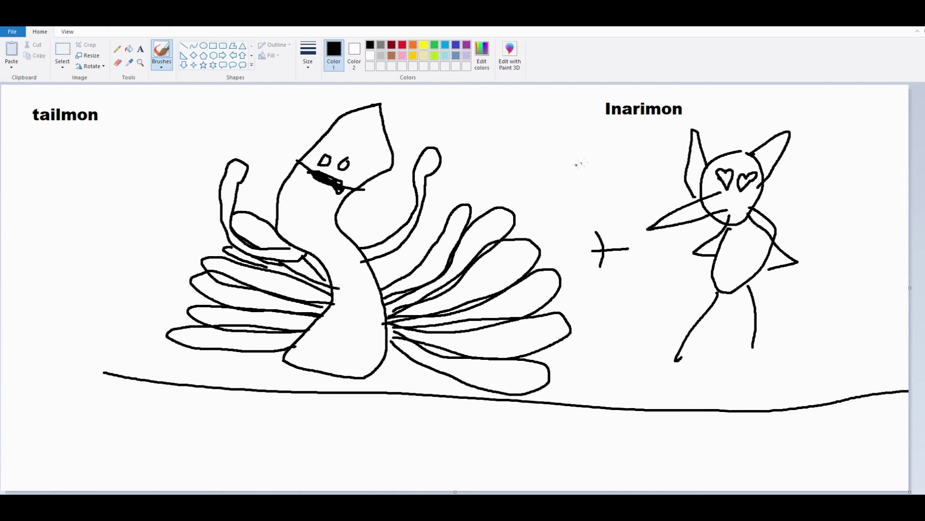
mouse_move(548, 133)
left_mouse_down()
mouse_move(578, 402)
mouse_move(107, 416)
mouse_move(126, 135)
mouse_move(397, 90)
mouse_move(535, 141)
left_mouse_up()
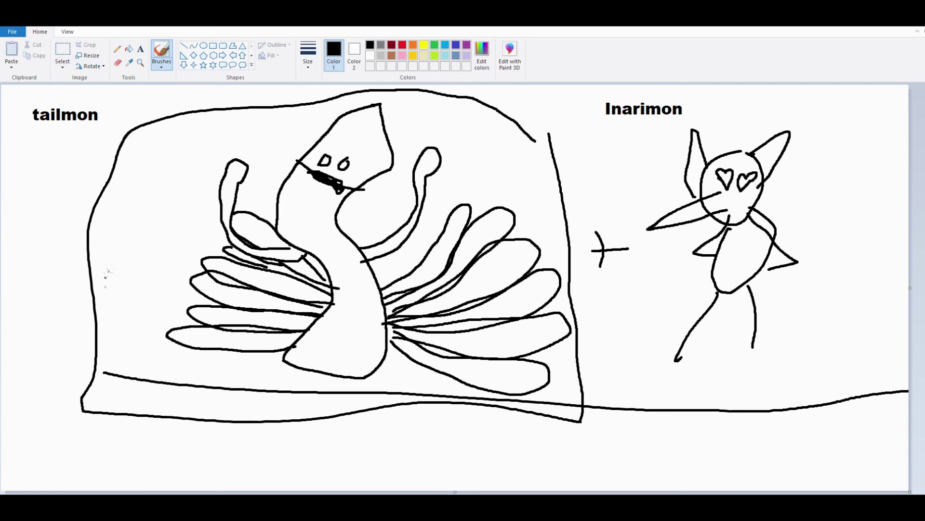
mouse_move(151, 183)
left_mouse_down()
mouse_move(137, 187)
mouse_move(152, 207)
mouse_move(133, 219)
left_mouse_up()
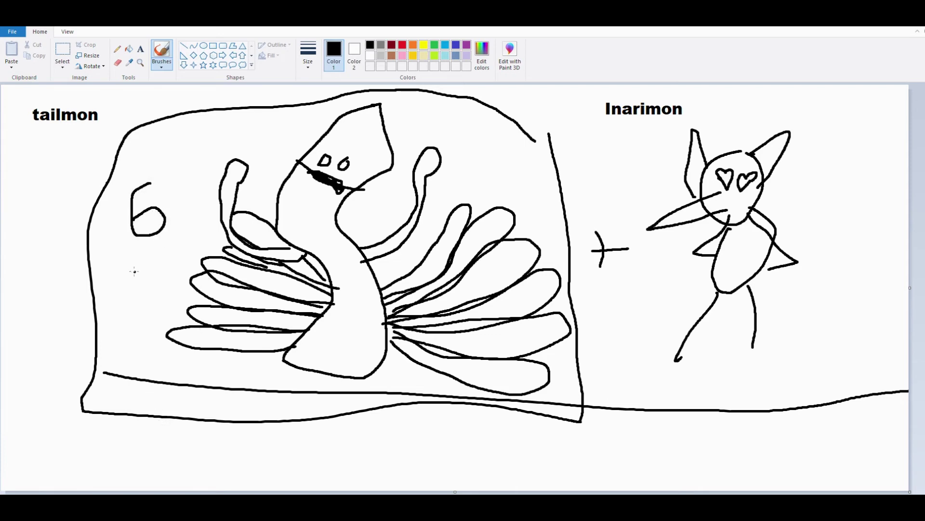
mouse_move(137, 263)
left_mouse_down()
mouse_move(114, 290)
mouse_move(151, 295)
mouse_move(129, 301)
left_mouse_up()
Step: Hand-write the total 12/20 and 60% beneath, then bring the tailmon image results into view
left_click_drag(35, 272, 41, 322)
mouse_move(64, 278)
left_mouse_down()
mouse_move(71, 319)
mouse_move(89, 324)
left_mouse_up()
mouse_move(28, 341)
left_mouse_down()
mouse_move(90, 340)
mouse_move(38, 386)
left_mouse_up()
left_click_drag(78, 355, 87, 359)
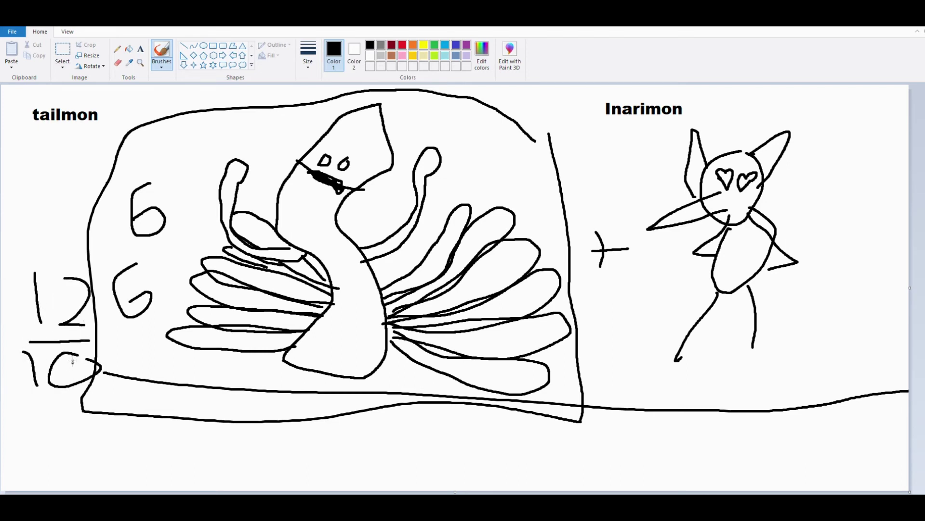
mouse_move(12, 341)
left_mouse_down()
mouse_move(43, 356)
mouse_move(34, 390)
mouse_move(66, 390)
left_mouse_up()
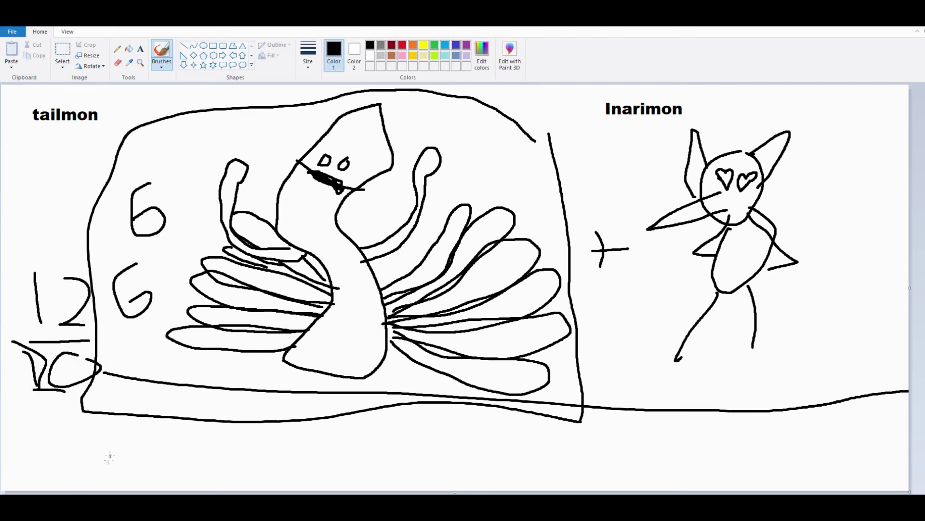
mouse_move(92, 446)
left_mouse_down()
mouse_move(89, 484)
mouse_move(85, 477)
mouse_move(144, 460)
left_mouse_up()
mouse_move(206, 442)
left_mouse_down()
mouse_move(174, 459)
mouse_move(207, 444)
mouse_move(172, 486)
left_mouse_up()
left_click_drag(249, 464, 237, 461)
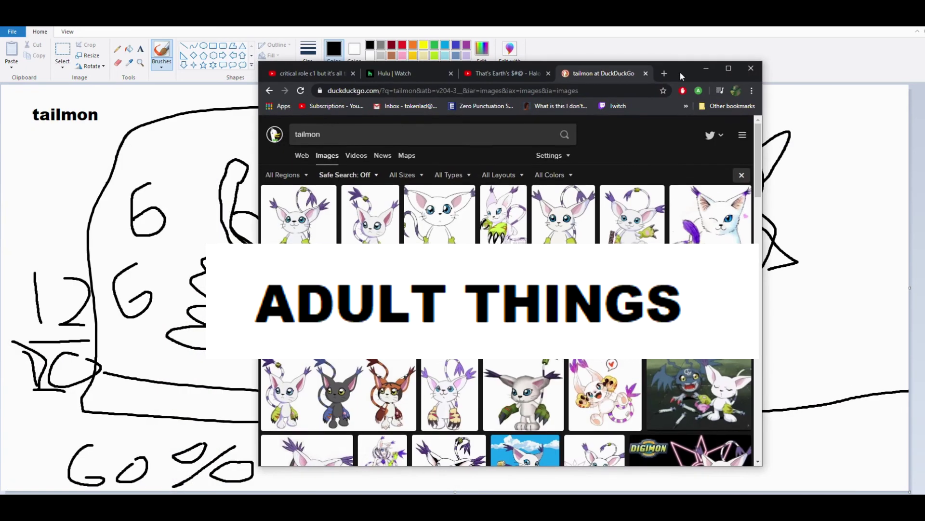
left_click_drag(680, 71, 639, 69)
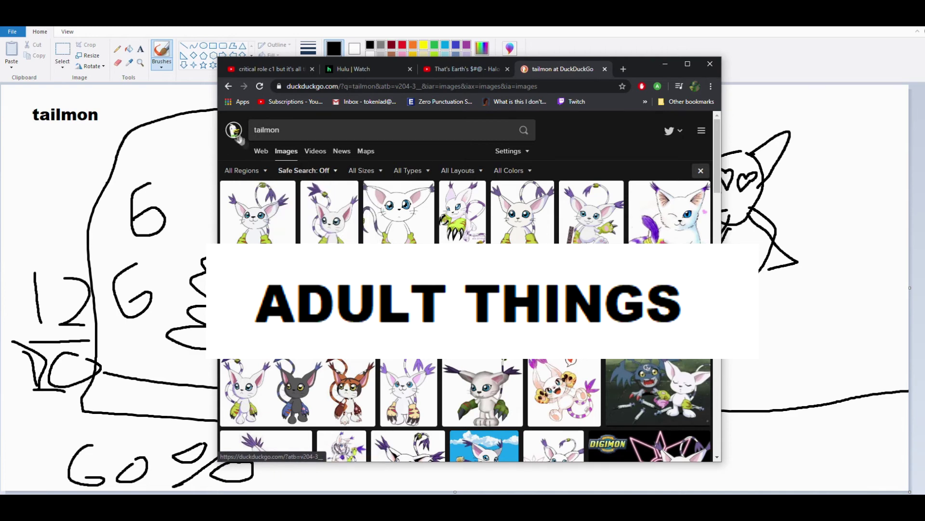
Step: Switch DuckDuckGo's safe search to Moderate for the tailmon images, then minimize the browser
left_click(316, 171)
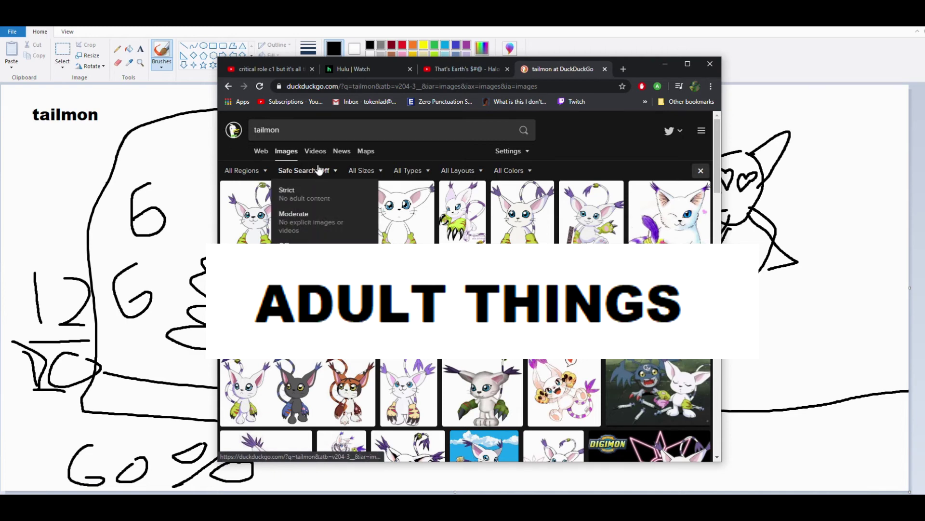
left_click(311, 226)
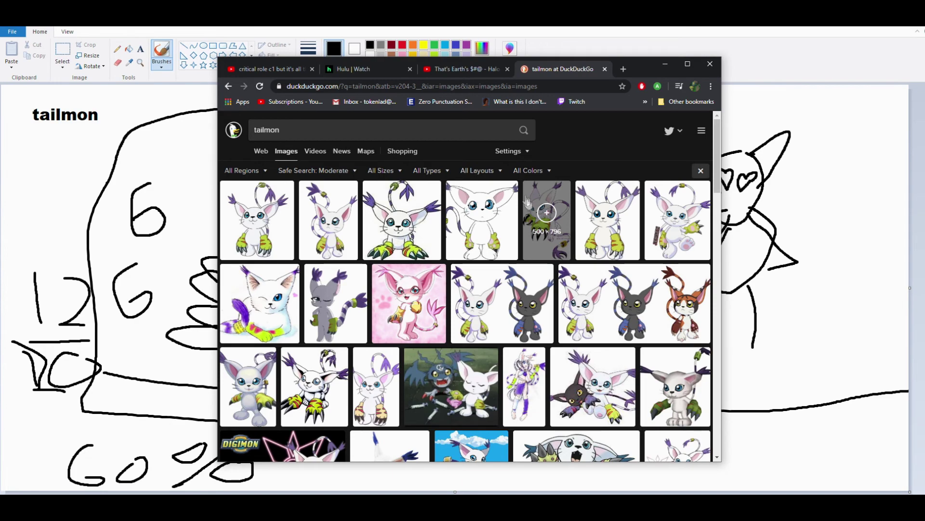
left_click(665, 64)
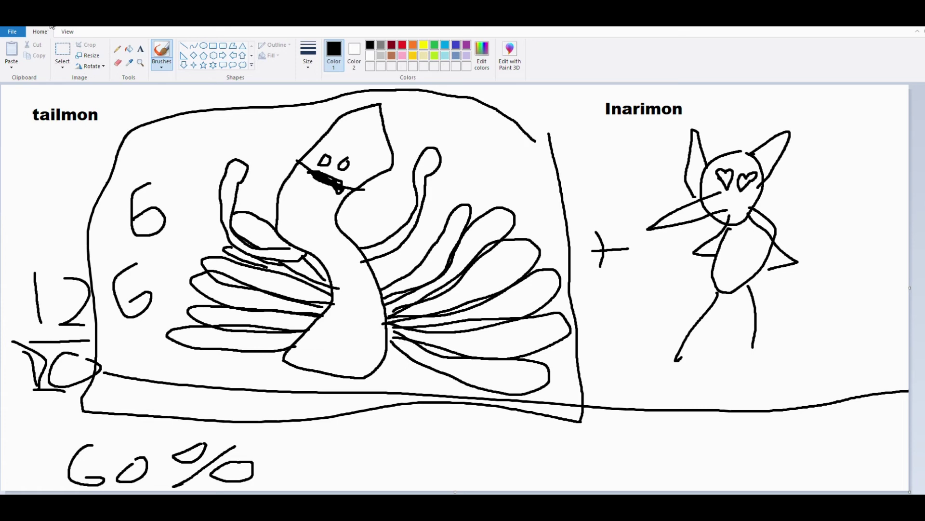
Step: Start a new picture with Ctrl+N, discarding the tailmon drawing unsaved
key("ctrl+n")
left_click(482, 272)
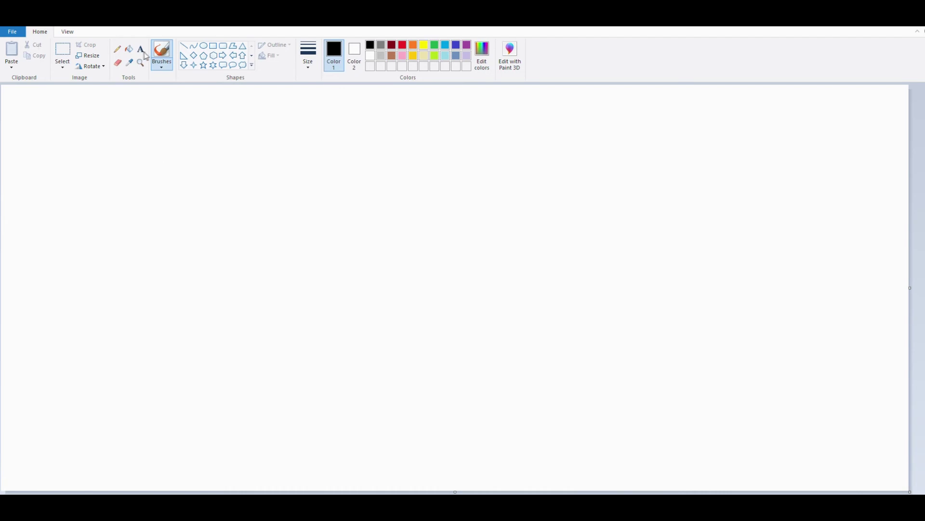
Step: Type 'Revolmon' in a text box at the canvas top-left, removing a stray letter, and commit it
left_click(92, 100)
left_click(142, 51)
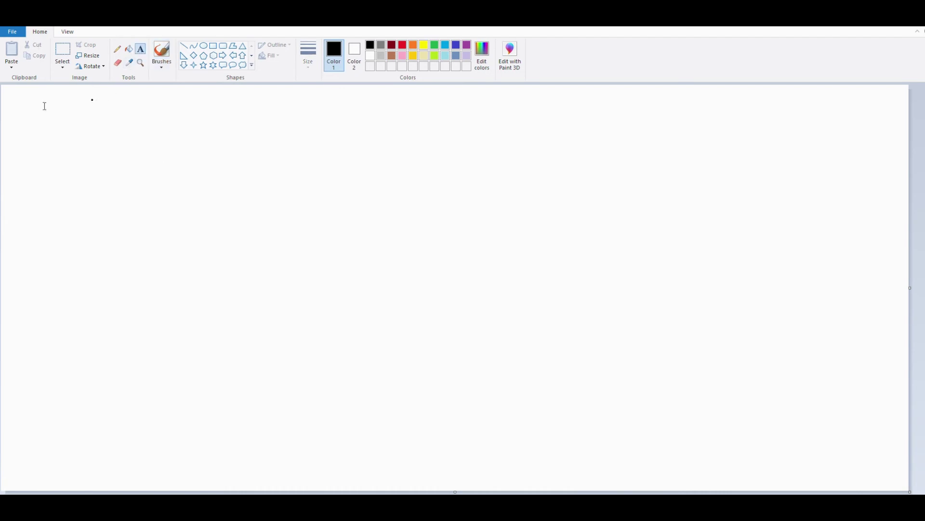
left_click(41, 102)
type("q")
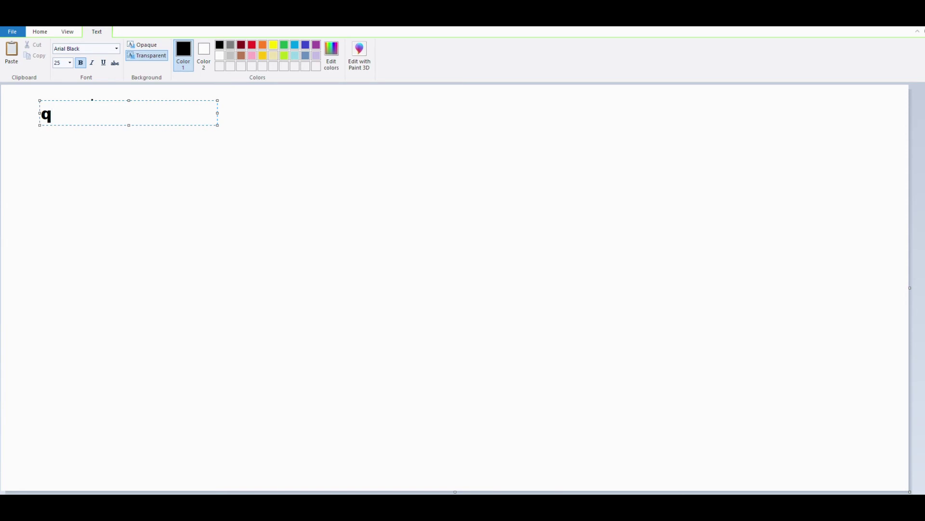
key("BackSpace")
type("Revolmon")
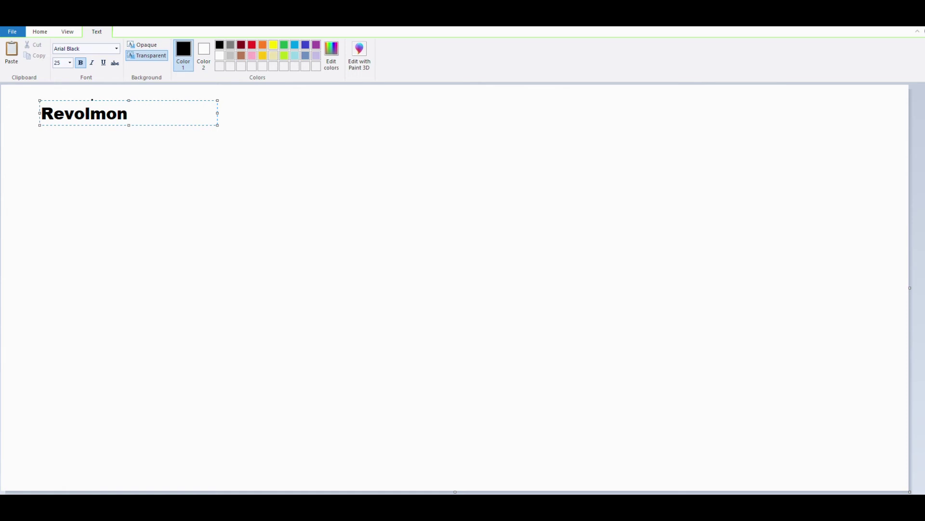
left_click(134, 165)
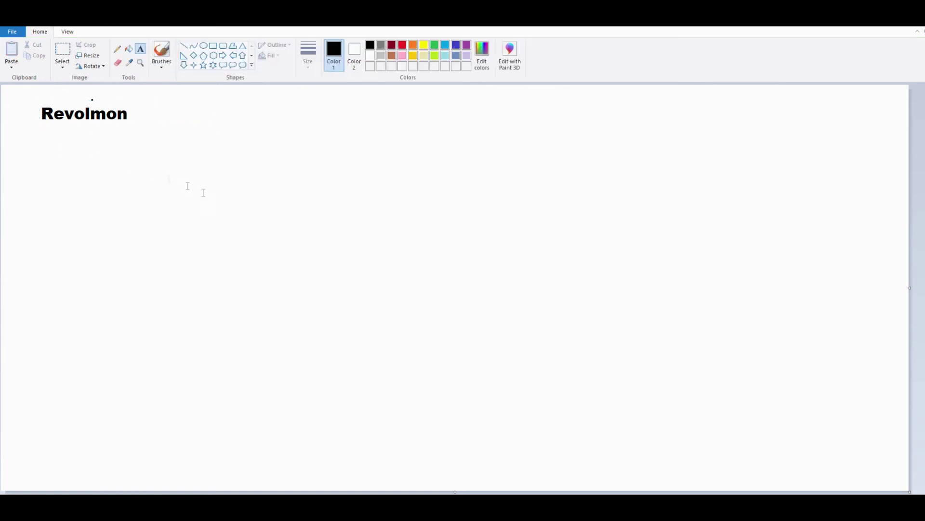
left_click(162, 52)
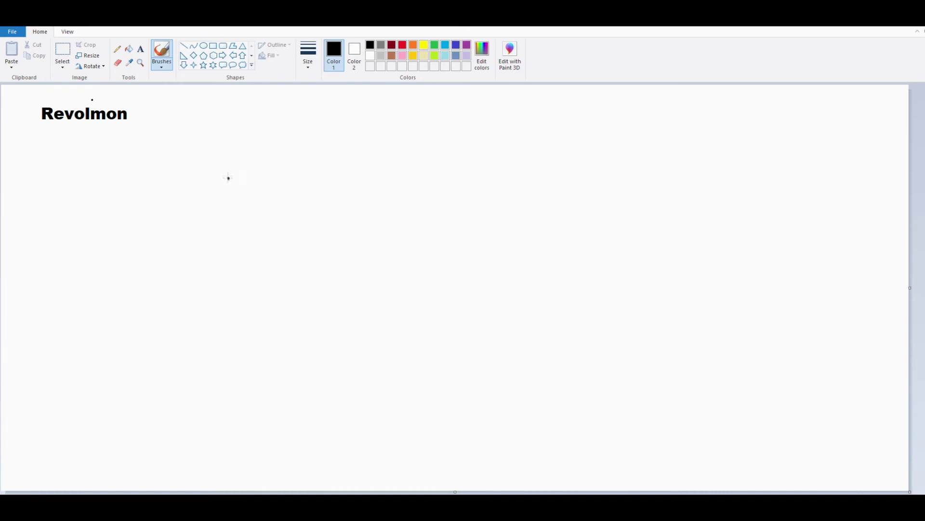
Step: Draw the inverted cone body with an elliptical rim and a stick rising from the top
mouse_move(219, 171)
left_mouse_down()
mouse_move(339, 183)
mouse_move(500, 173)
left_mouse_up()
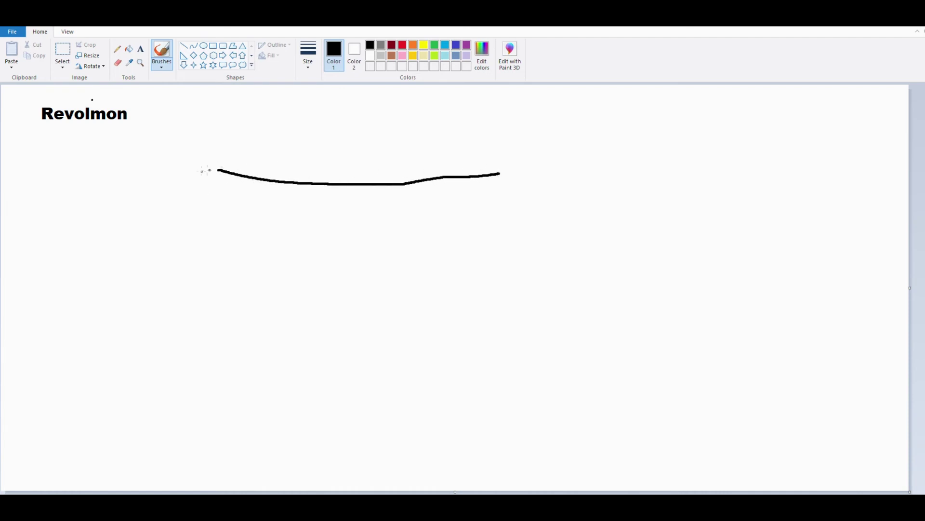
mouse_move(220, 170)
left_mouse_down()
mouse_move(244, 232)
mouse_move(326, 343)
mouse_move(395, 318)
mouse_move(489, 208)
mouse_move(503, 172)
left_mouse_up()
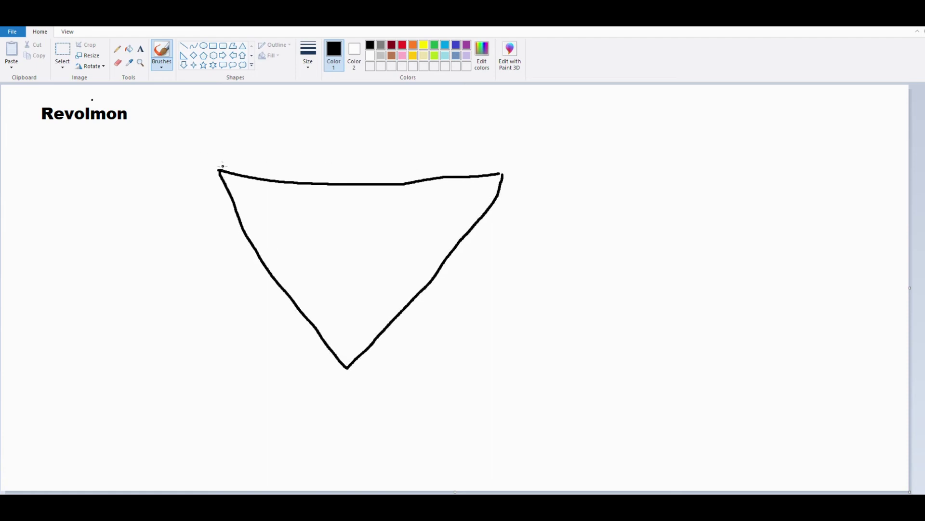
mouse_move(223, 166)
left_mouse_down()
mouse_move(334, 159)
mouse_move(501, 174)
left_mouse_up()
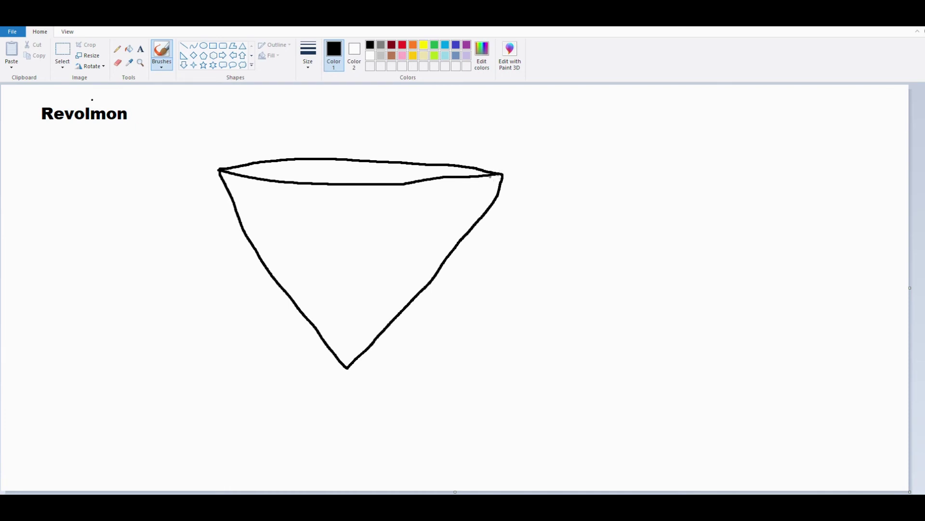
mouse_move(336, 175)
left_mouse_down()
mouse_move(351, 103)
mouse_move(374, 103)
mouse_move(349, 179)
left_mouse_up()
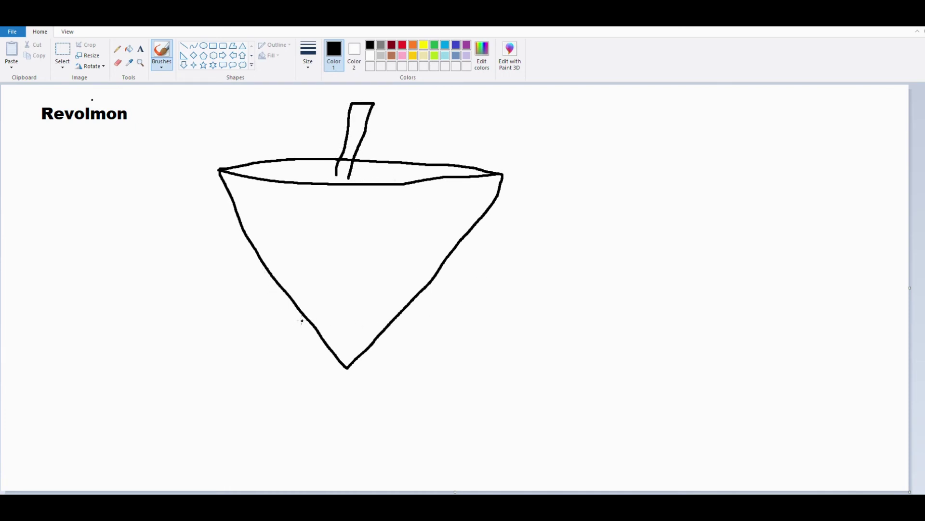
Step: Add both legs with feet, both arms with hands, a small dot and a band line across the cone
mouse_move(311, 330)
left_mouse_down()
mouse_move(288, 401)
mouse_move(262, 393)
mouse_move(227, 409)
mouse_move(302, 430)
mouse_move(328, 353)
left_mouse_up()
mouse_move(393, 322)
left_mouse_down()
mouse_move(385, 434)
mouse_move(445, 433)
mouse_move(423, 397)
mouse_move(412, 300)
left_mouse_up()
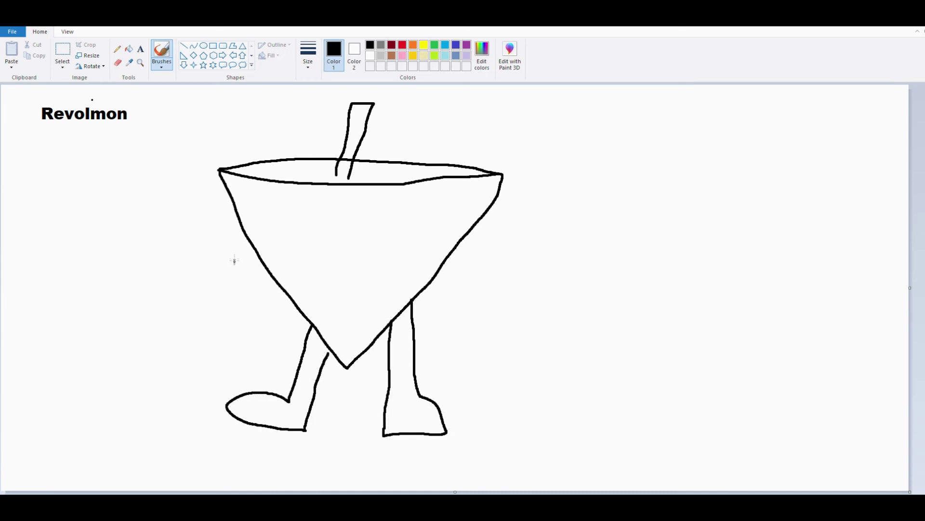
mouse_move(257, 256)
left_mouse_down()
mouse_move(228, 278)
mouse_move(219, 268)
mouse_move(204, 273)
mouse_move(213, 287)
mouse_move(185, 289)
mouse_move(158, 311)
mouse_move(193, 335)
mouse_move(218, 324)
mouse_move(219, 305)
mouse_move(272, 275)
left_mouse_up()
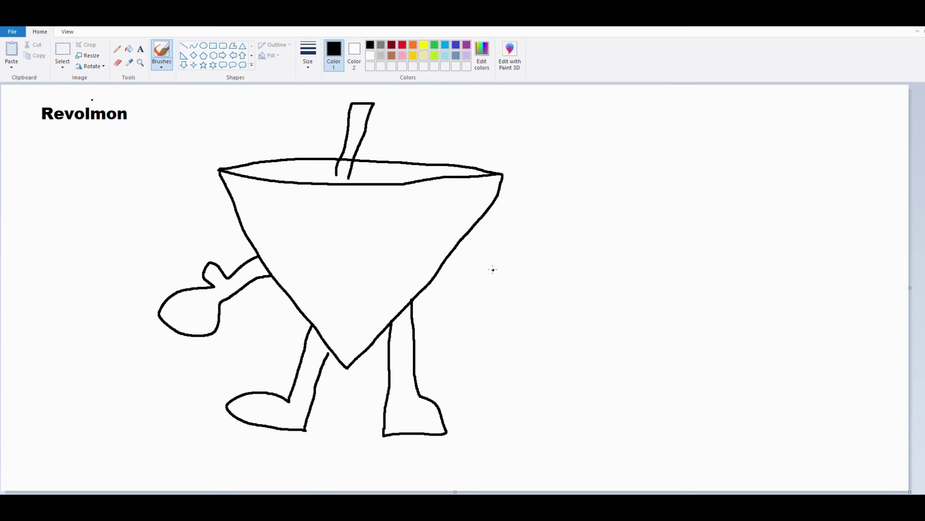
mouse_move(450, 251)
left_mouse_down()
mouse_move(490, 290)
mouse_move(520, 267)
mouse_move(526, 287)
mouse_move(504, 292)
mouse_move(548, 306)
mouse_move(556, 324)
mouse_move(534, 345)
mouse_move(498, 346)
mouse_move(438, 274)
left_mouse_up()
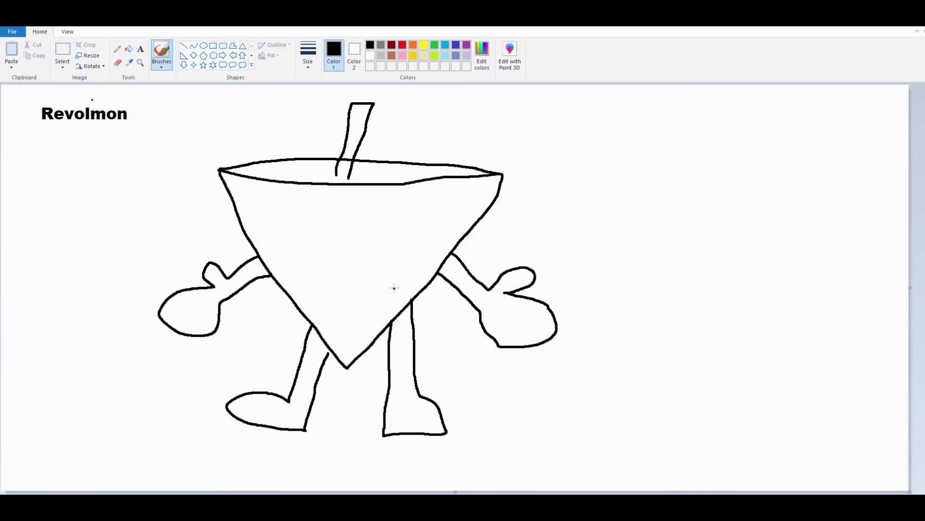
left_click(334, 253)
left_click_drag(244, 236, 462, 250)
Step: Split the cone's band into panels with four vertical dividers and add an i-shaped mark at left
left_click_drag(263, 182, 268, 238)
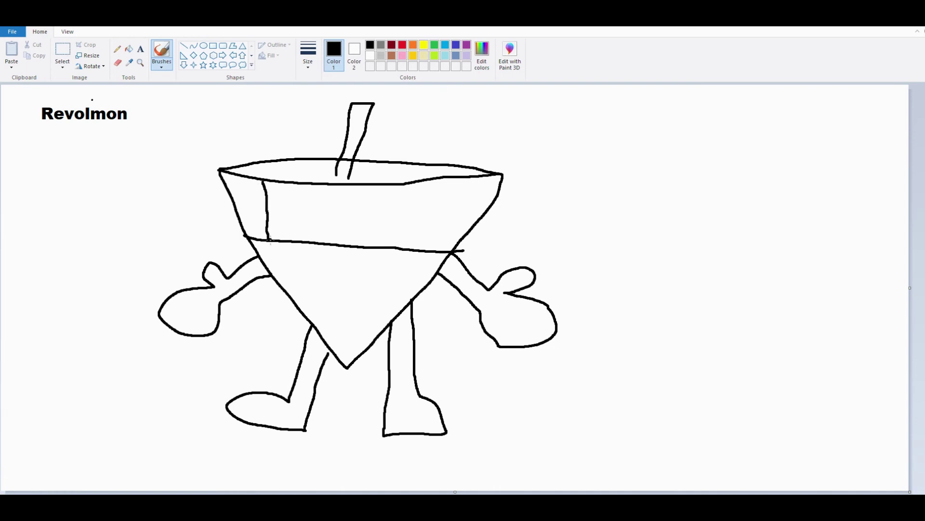
left_click_drag(325, 188, 326, 241)
left_click_drag(400, 186, 394, 245)
left_click_drag(454, 181, 441, 248)
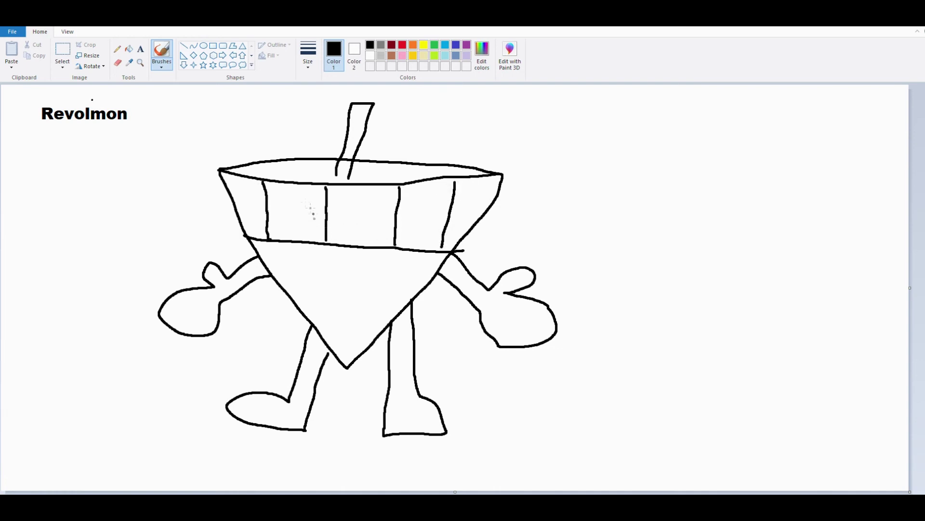
mouse_move(236, 187)
left_mouse_down()
mouse_move(237, 199)
mouse_move(253, 202)
mouse_move(238, 185)
mouse_move(255, 222)
left_mouse_up()
left_click(246, 183)
Step: Start a hook-shaped mouth and sketch short dashes in the band, undoing the bad ones
mouse_move(326, 310)
left_mouse_down()
mouse_move(365, 311)
mouse_move(362, 322)
mouse_move(325, 311)
left_mouse_up()
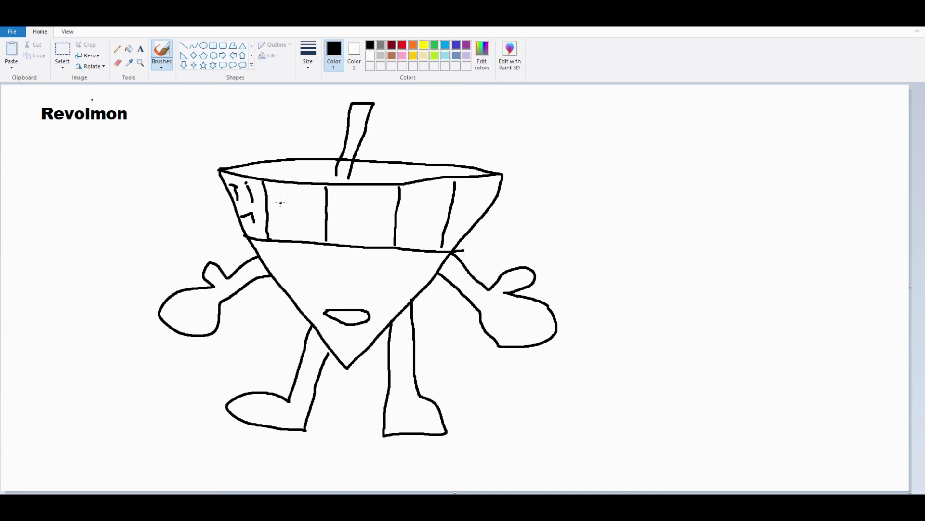
mouse_move(280, 201)
left_mouse_down()
mouse_move(321, 208)
mouse_move(318, 226)
left_mouse_up()
key("ctrl+z")
key("ctrl+z")
key("ctrl+z")
left_click_drag(276, 201, 317, 198)
left_click_drag(285, 219, 303, 219)
key("ctrl+z")
key("ctrl+z")
key("ctrl+z")
key("ctrl+z")
key("ctrl+z")
key("ctrl+z")
key("ctrl+z")
key("ctrl+z")
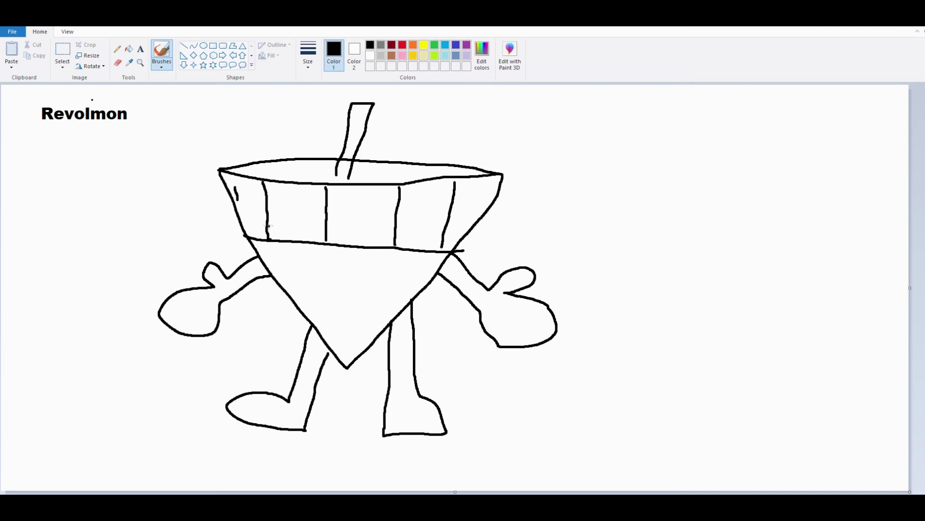
Step: Add a curved mark, a looped mouth, more band marks and a flag-like object in the right hand
mouse_move(226, 184)
left_mouse_down()
mouse_move(252, 188)
mouse_move(261, 210)
left_mouse_up()
mouse_move(333, 312)
left_mouse_down()
mouse_move(377, 314)
mouse_move(349, 326)
mouse_move(319, 309)
mouse_move(341, 310)
left_mouse_up()
left_click_drag(282, 208, 374, 232)
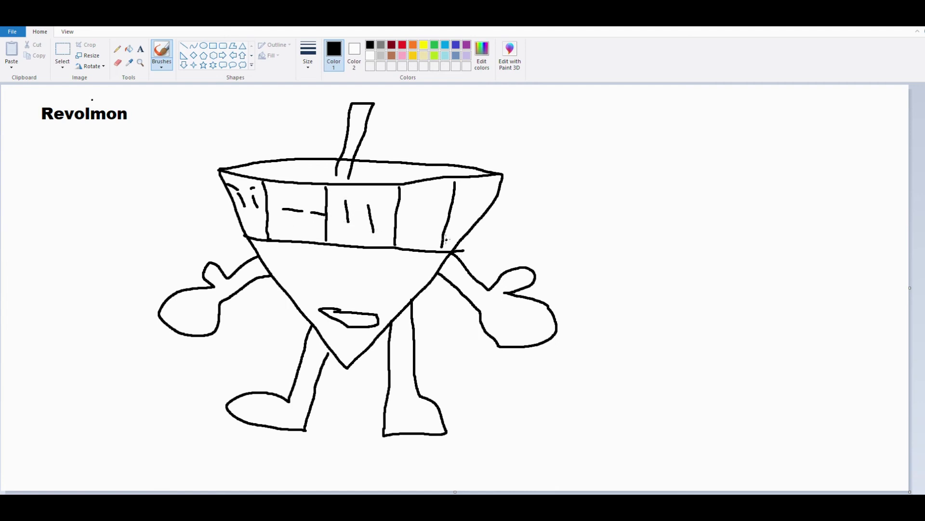
mouse_move(408, 195)
left_mouse_down()
mouse_move(410, 215)
mouse_move(434, 243)
left_mouse_up()
mouse_move(466, 204)
left_mouse_down()
mouse_move(465, 220)
mouse_move(476, 218)
mouse_move(473, 192)
mouse_move(480, 212)
left_mouse_up()
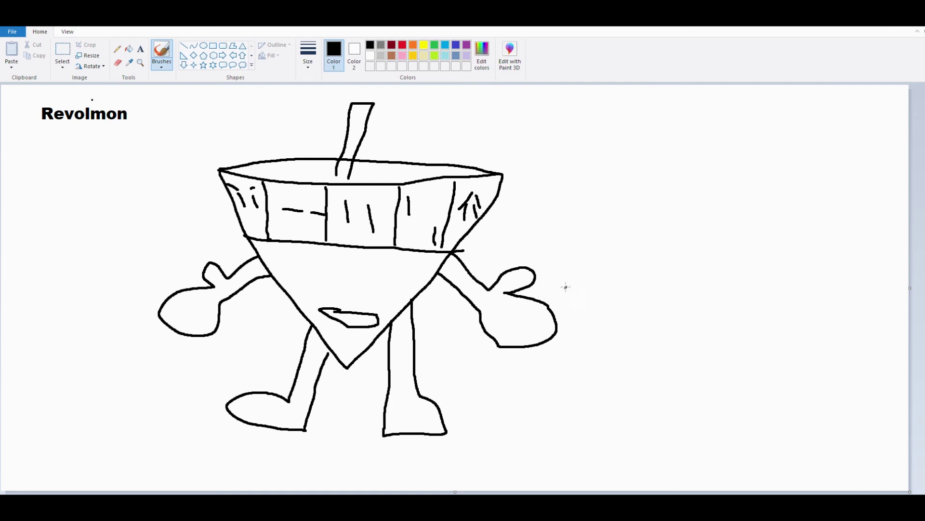
mouse_move(572, 279)
left_mouse_down()
mouse_move(488, 351)
mouse_move(528, 359)
mouse_move(570, 297)
mouse_move(621, 320)
mouse_move(658, 240)
mouse_move(611, 226)
mouse_move(572, 279)
left_mouse_up()
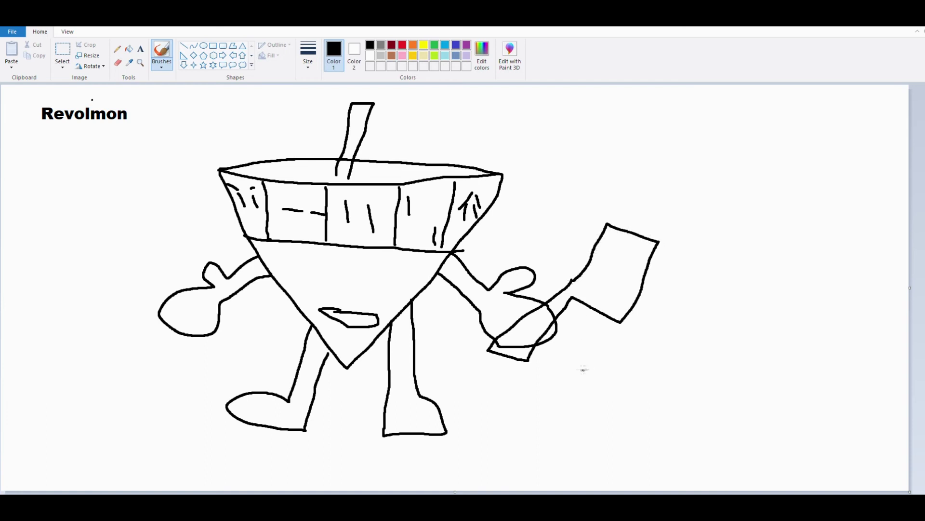
Step: Erase the right-hand lines under the held object, then begin a 7 score at the canvas left
left_click(160, 52)
left_click(116, 63)
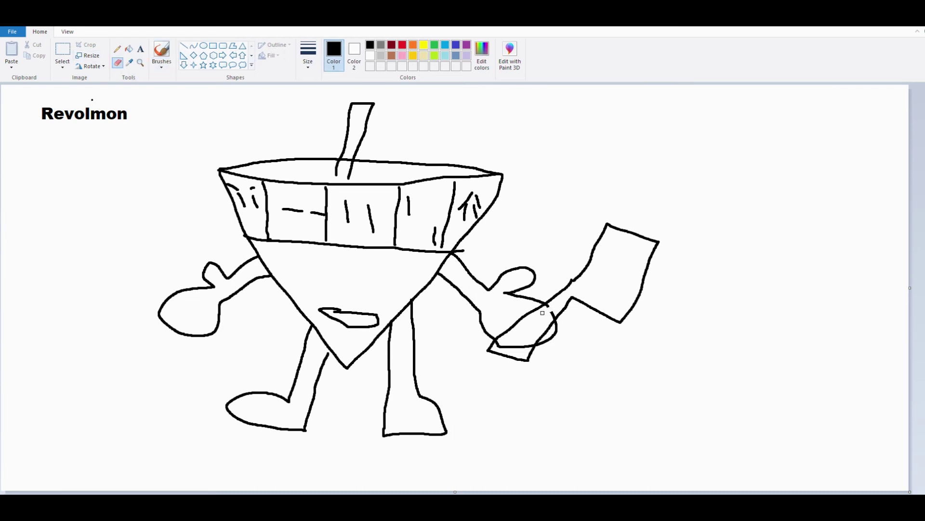
left_click_drag(543, 312, 550, 306)
mouse_move(516, 340)
left_mouse_down()
mouse_move(496, 343)
mouse_move(532, 342)
mouse_move(509, 346)
left_mouse_up()
left_click(162, 50)
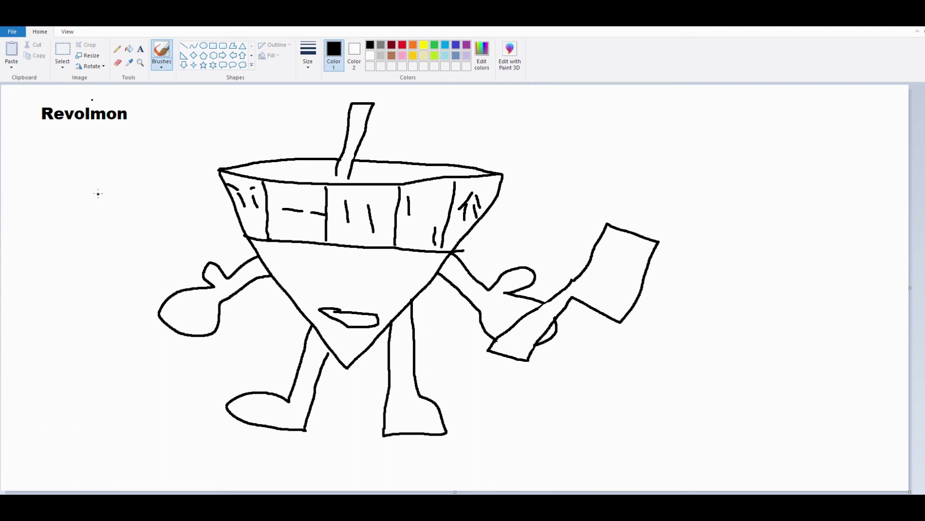
mouse_move(51, 175)
left_mouse_down()
mouse_move(72, 174)
mouse_move(89, 195)
mouse_move(48, 235)
left_mouse_up()
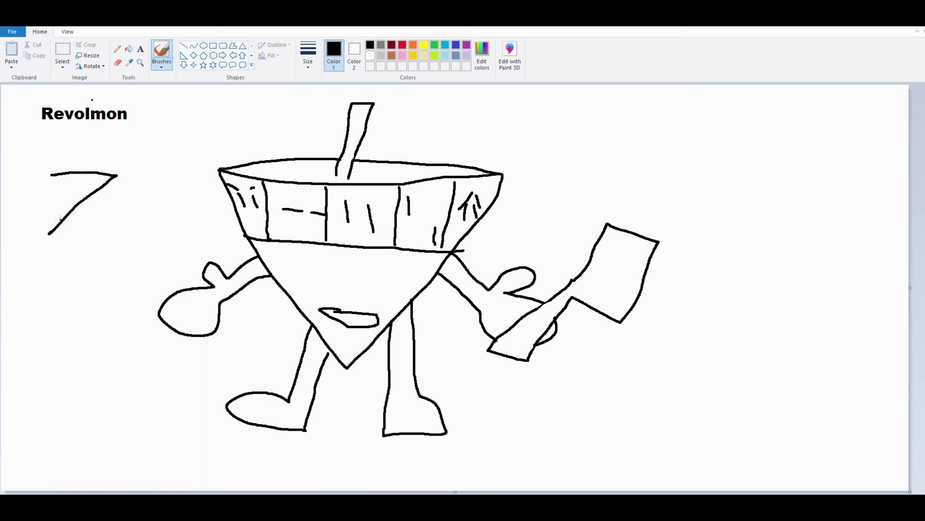
Step: Finish the left 7 score, add a 7 at right, and write 14 with its fraction bar
left_click_drag(68, 198, 123, 207)
mouse_move(675, 173)
left_mouse_down()
mouse_move(726, 164)
mouse_move(696, 198)
mouse_move(743, 180)
left_mouse_up()
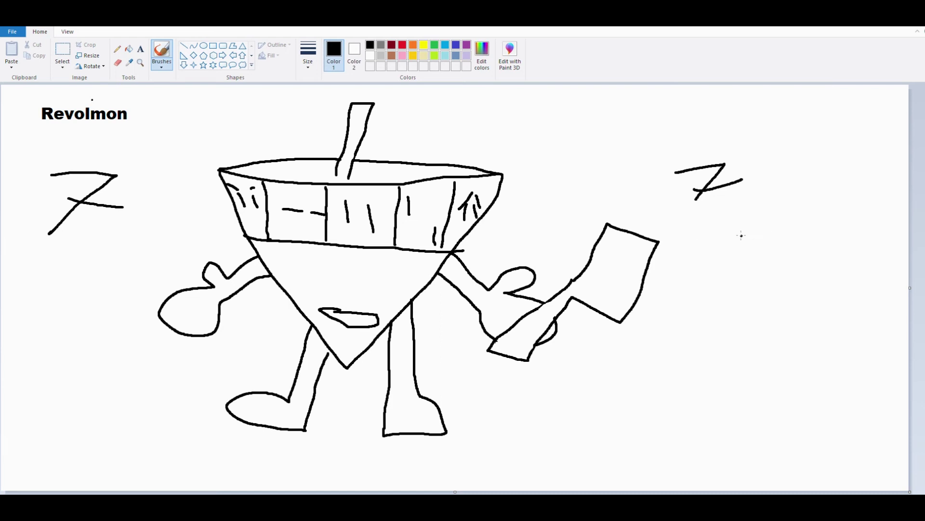
left_click_drag(741, 235, 742, 259)
mouse_move(771, 235)
left_mouse_down()
mouse_move(771, 252)
mouse_move(800, 249)
left_mouse_up()
left_click_drag(791, 248, 792, 283)
left_click_drag(749, 293, 830, 264)
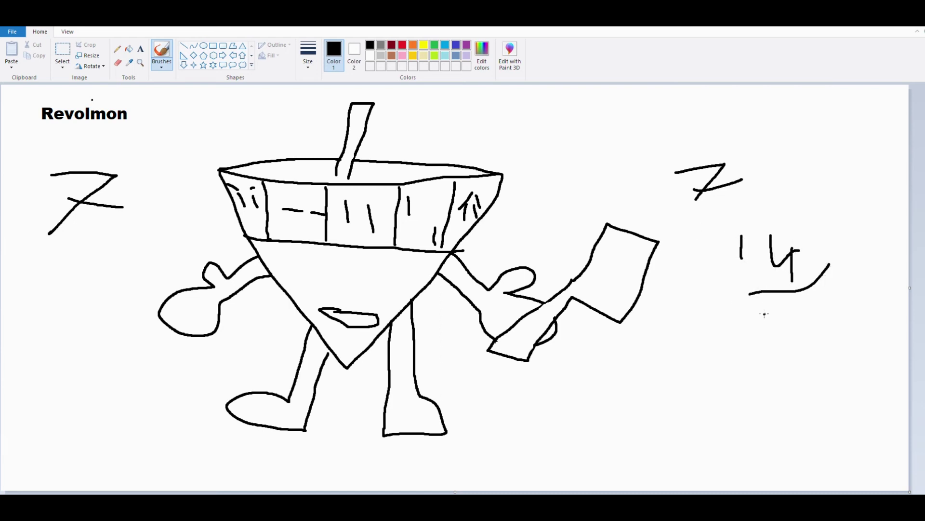
Step: Complete the 20 and write 70% below, then enlarge a Revolmon image result
left_click_drag(775, 310, 808, 346)
mouse_move(846, 308)
left_mouse_down()
mouse_move(870, 319)
mouse_move(848, 308)
left_mouse_up()
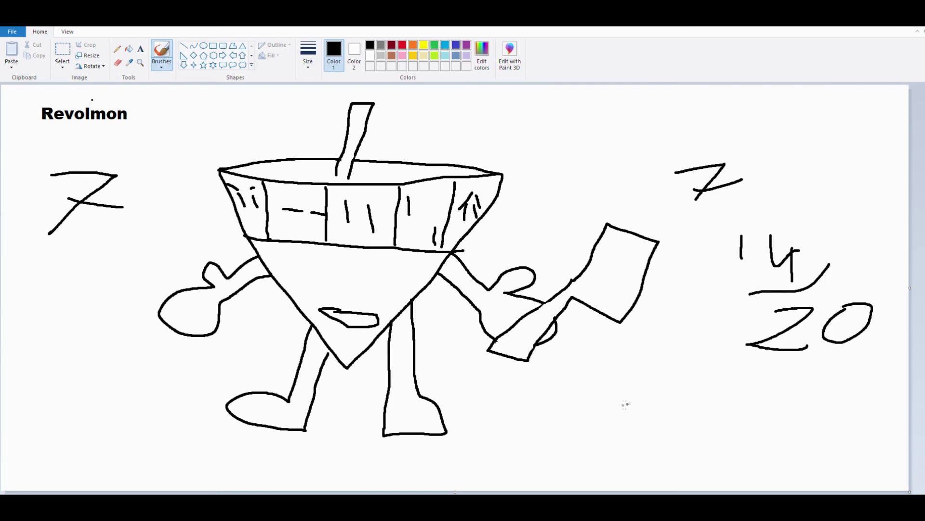
mouse_move(581, 387)
left_mouse_down()
mouse_move(581, 439)
mouse_move(752, 404)
mouse_move(719, 392)
left_mouse_up()
left_click_drag(788, 387, 746, 448)
mouse_move(800, 420)
left_mouse_down()
mouse_move(784, 437)
mouse_move(822, 418)
mouse_move(799, 423)
left_mouse_up()
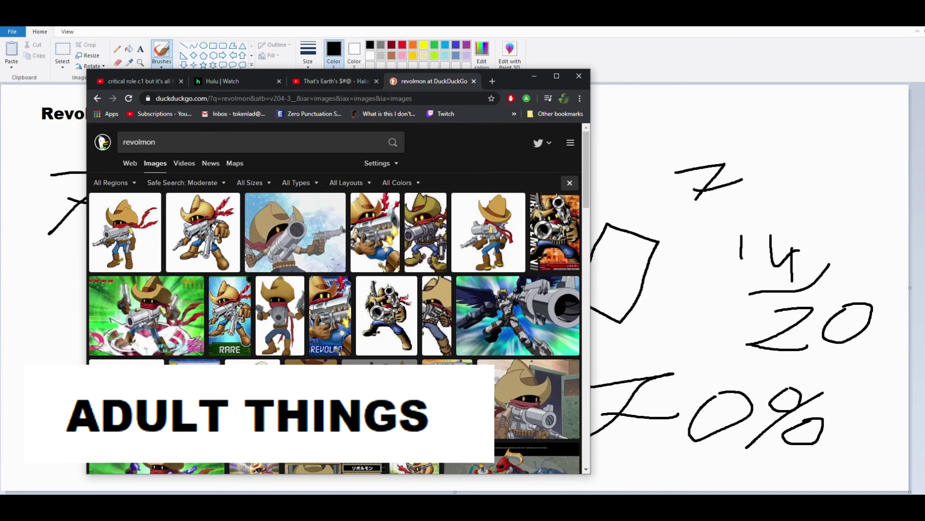
left_click(394, 352)
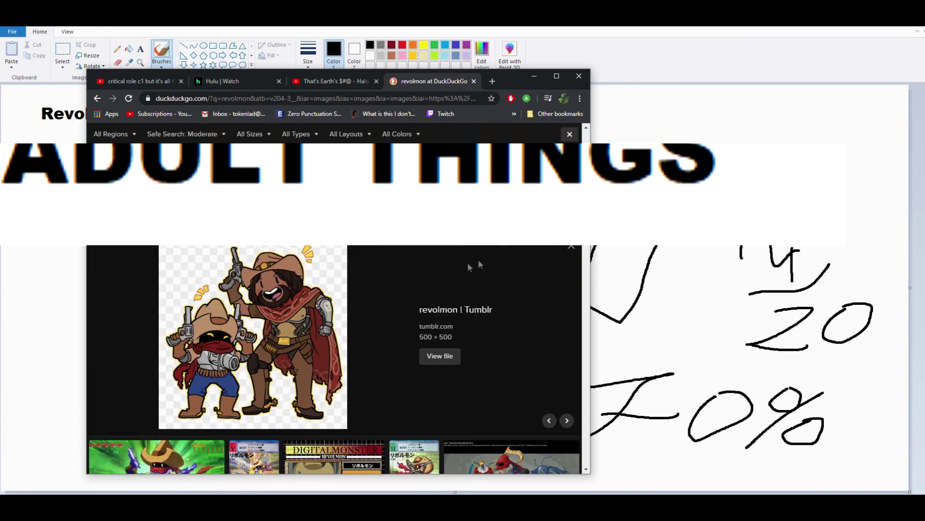
Step: Preview and close several Revolmon image results, including the Wikimon screenshot
left_click(571, 246)
scroll(376, 308, "up", 3)
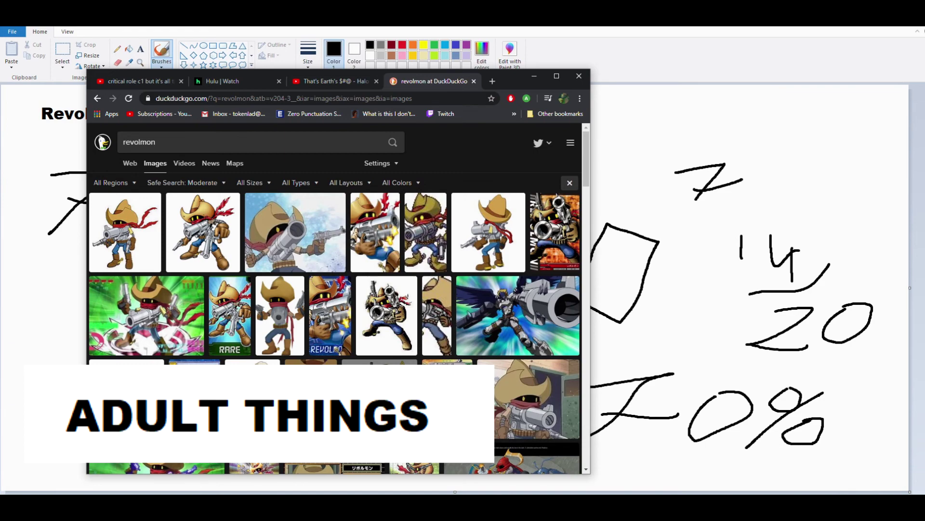
left_click(321, 255)
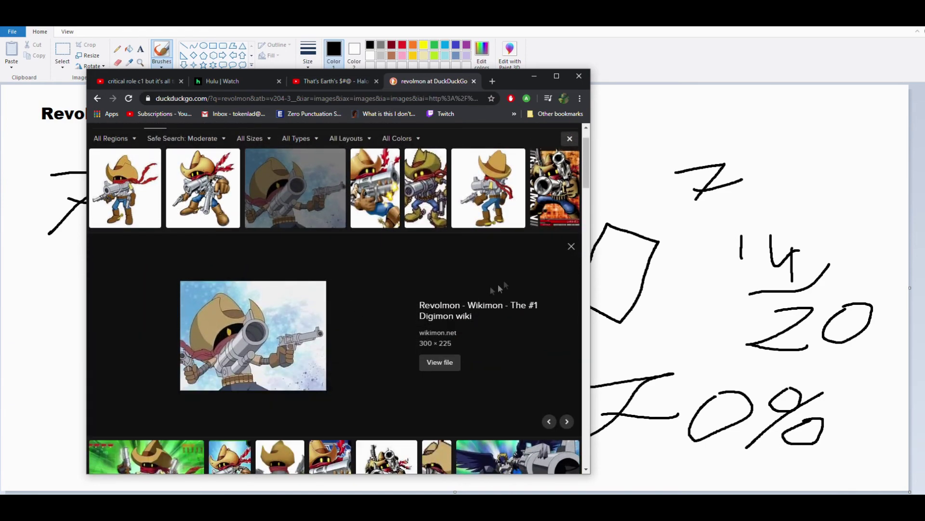
left_click(571, 248)
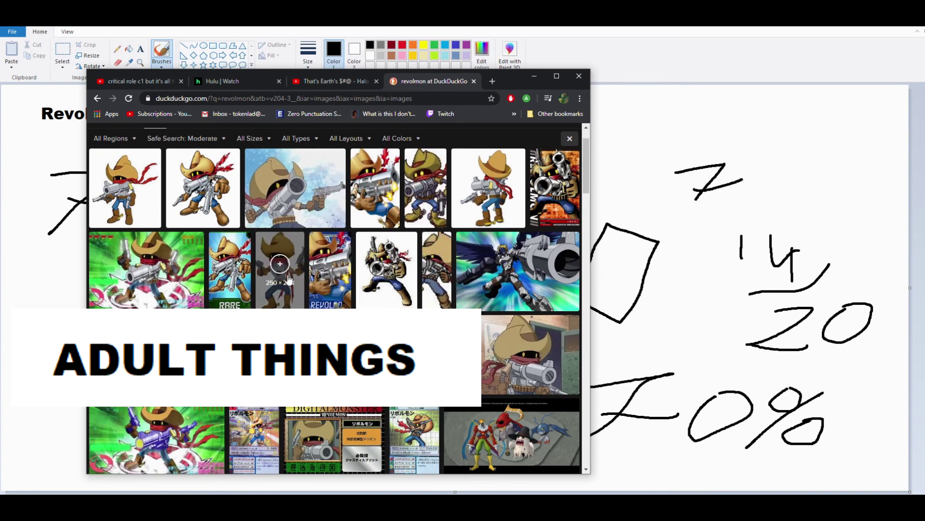
scroll(291, 282, "up", 1)
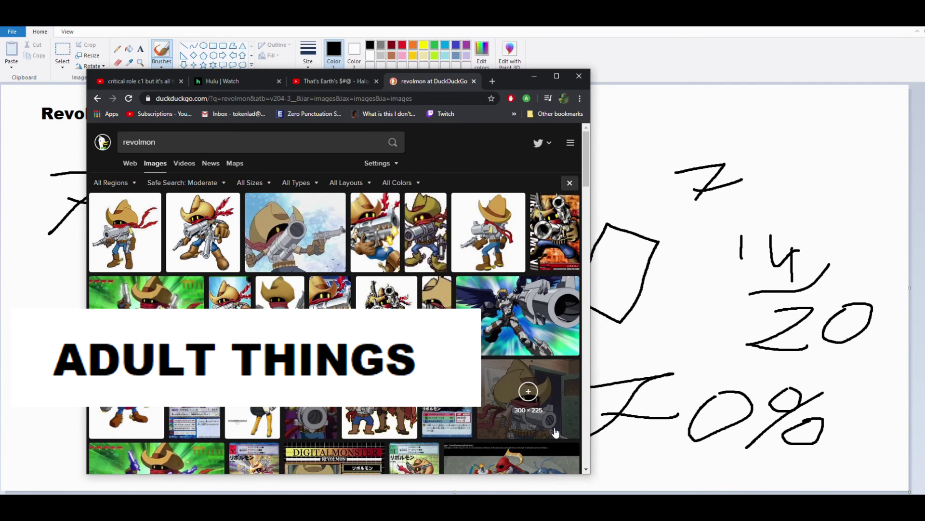
left_click(528, 399)
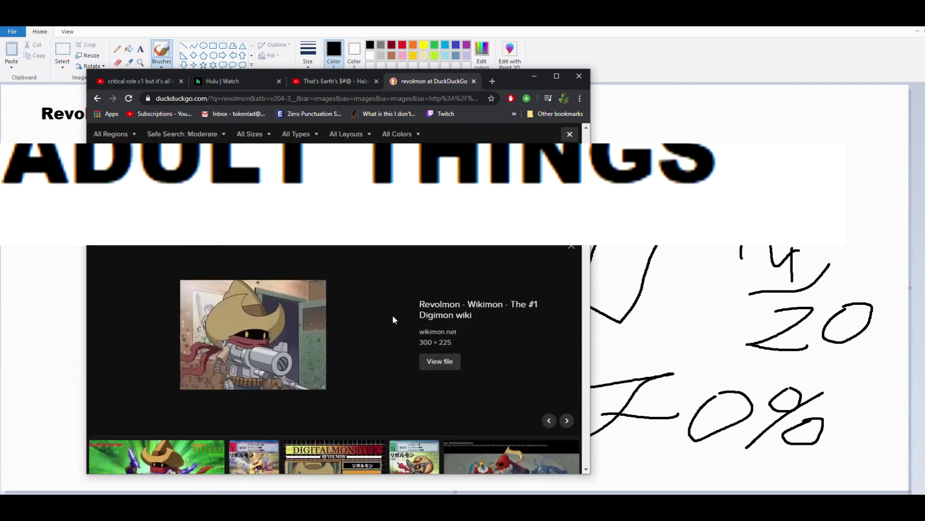
left_click(571, 247)
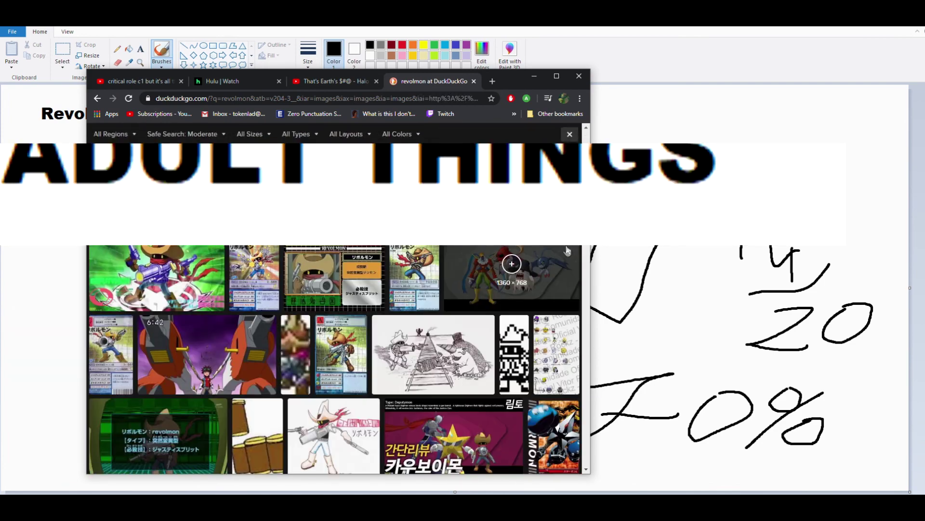
scroll(364, 313, "up", 4)
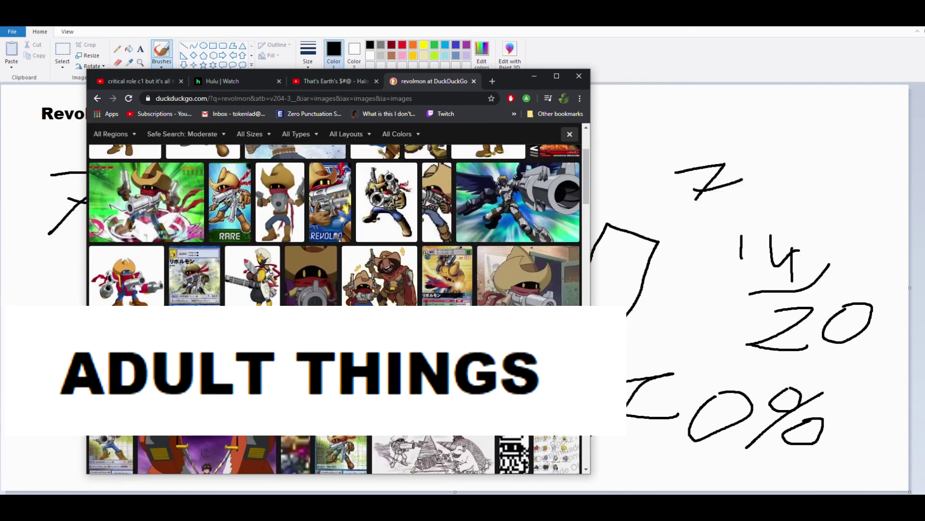
scroll(363, 314, "up", 1)
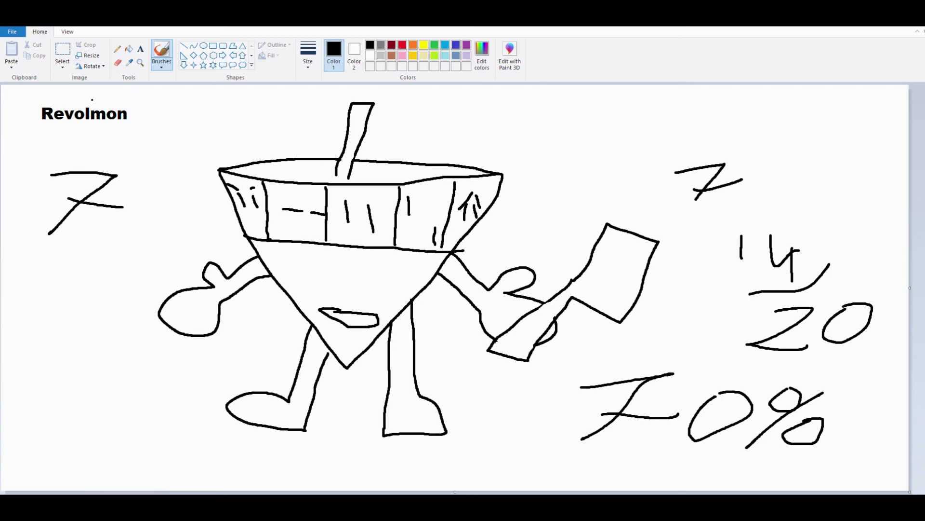
key("alt+Tab")
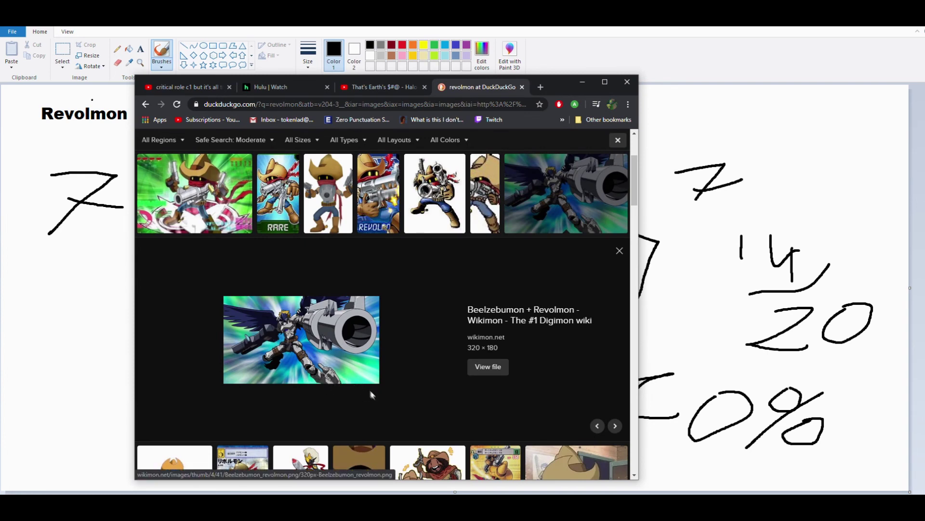
left_click(245, 231)
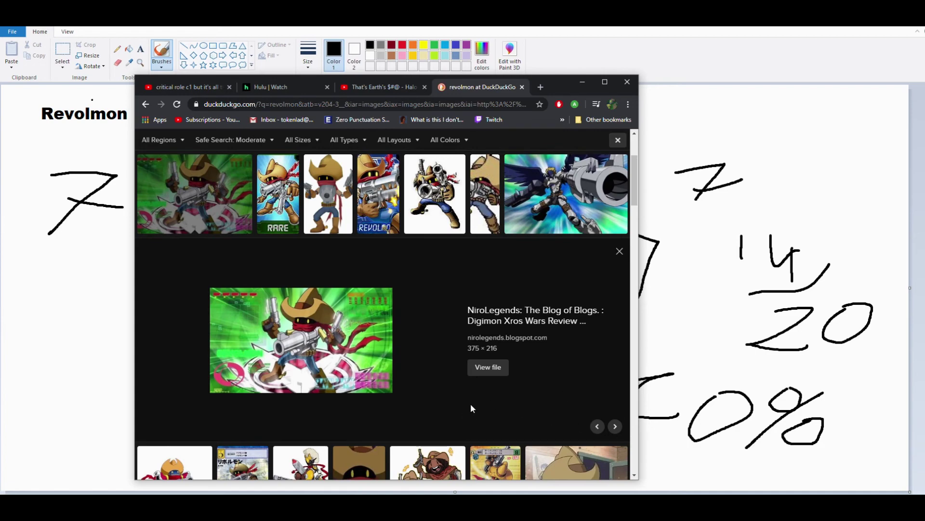
left_click(582, 82)
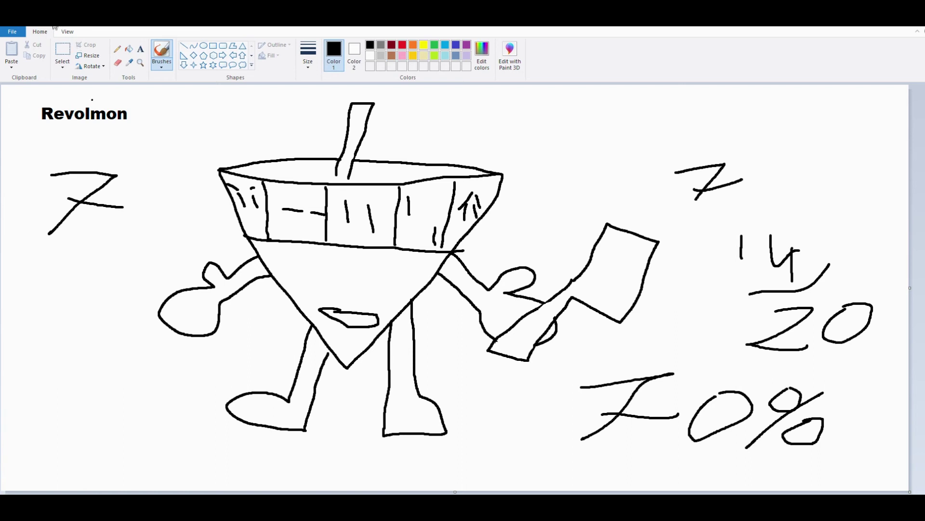
Step: Discard the Revolmon drawing unsaved and title a new canvas 'GUNdramon'
key("alt+F4")
left_click(482, 273)
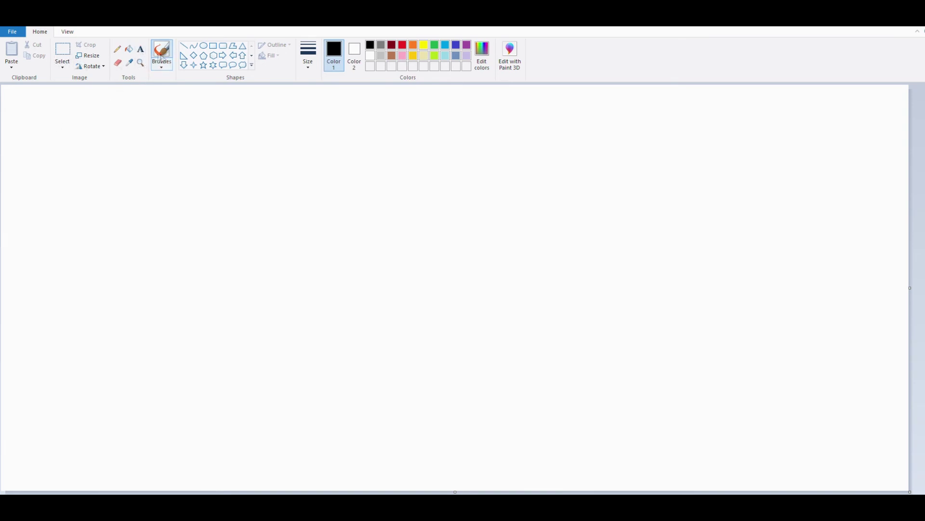
left_click(140, 49)
left_click(45, 105)
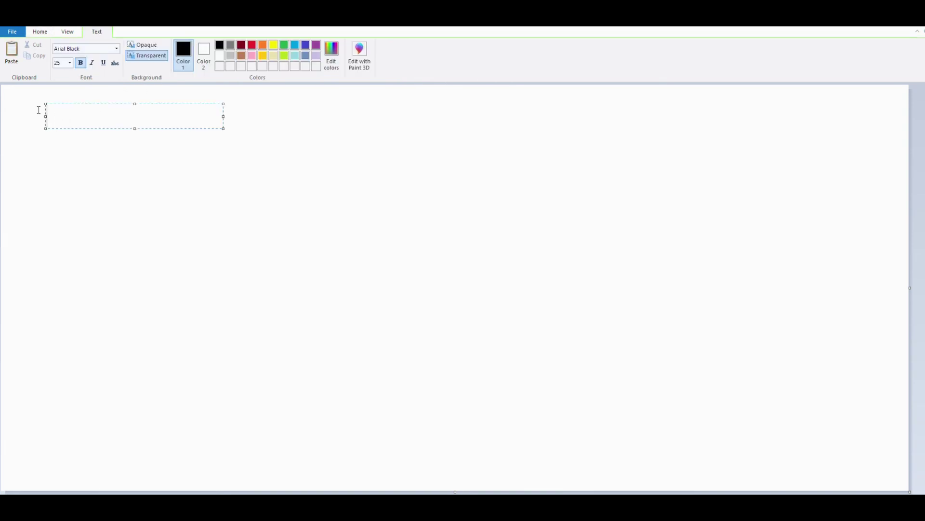
type("GUNdramon")
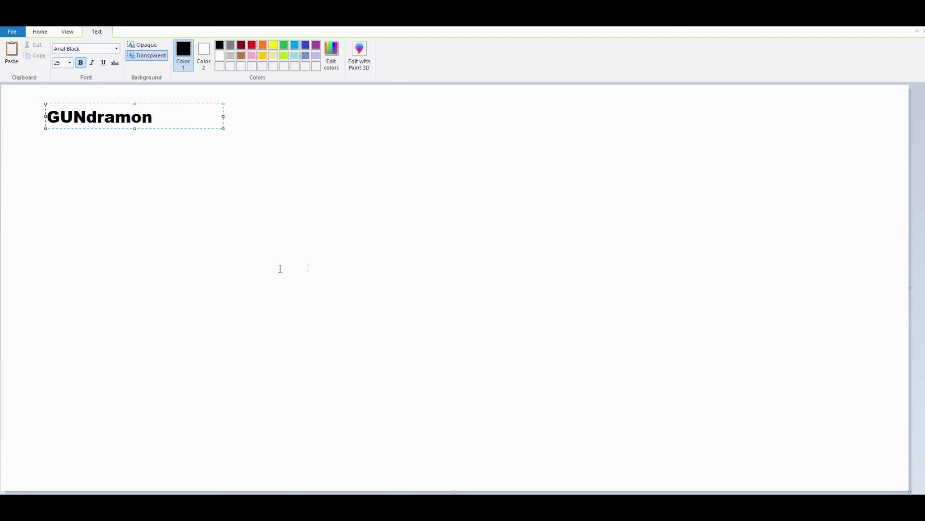
left_click(163, 193)
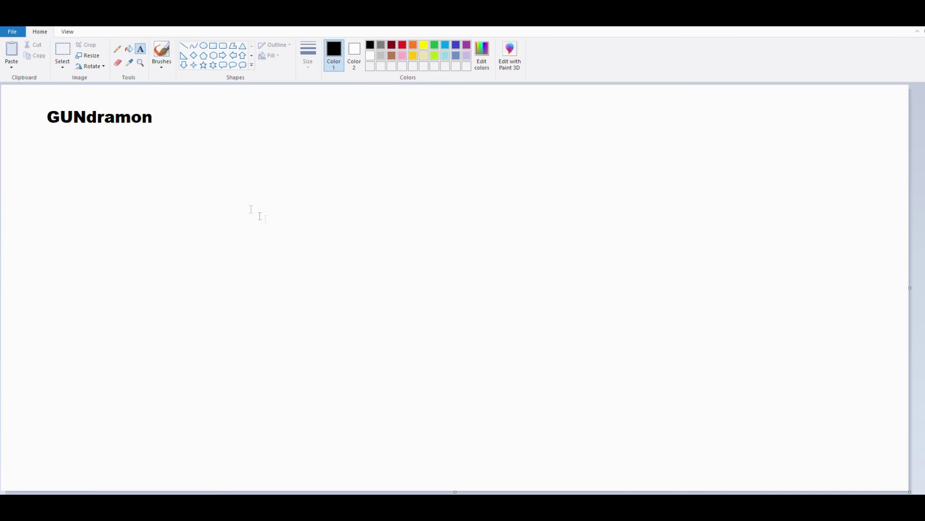
Step: Draw the rifle's muzzle oval with a tail and the barrel's top and bottom edges
left_click(155, 58)
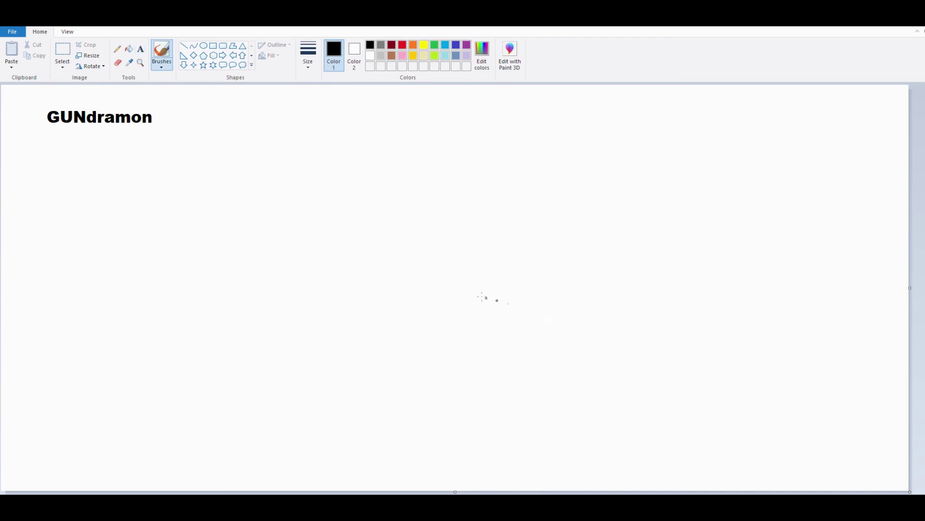
mouse_move(796, 259)
left_mouse_down()
mouse_move(790, 281)
mouse_move(805, 294)
mouse_move(814, 273)
mouse_move(806, 258)
mouse_move(797, 258)
mouse_move(818, 288)
left_mouse_up()
key("ctrl+z")
mouse_move(806, 289)
left_mouse_down()
mouse_move(841, 301)
mouse_move(808, 293)
mouse_move(835, 305)
mouse_move(845, 270)
left_mouse_up()
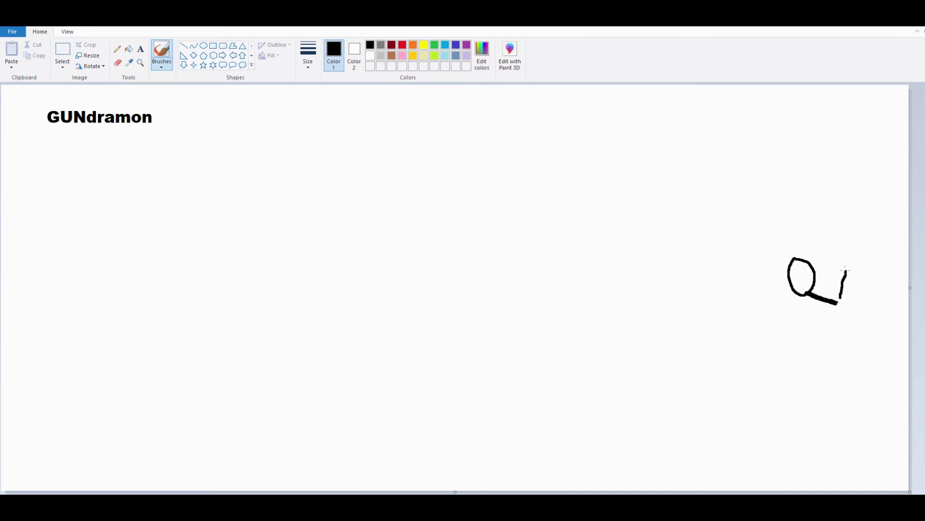
left_click_drag(788, 258, 276, 268)
left_click_drag(800, 295, 276, 308)
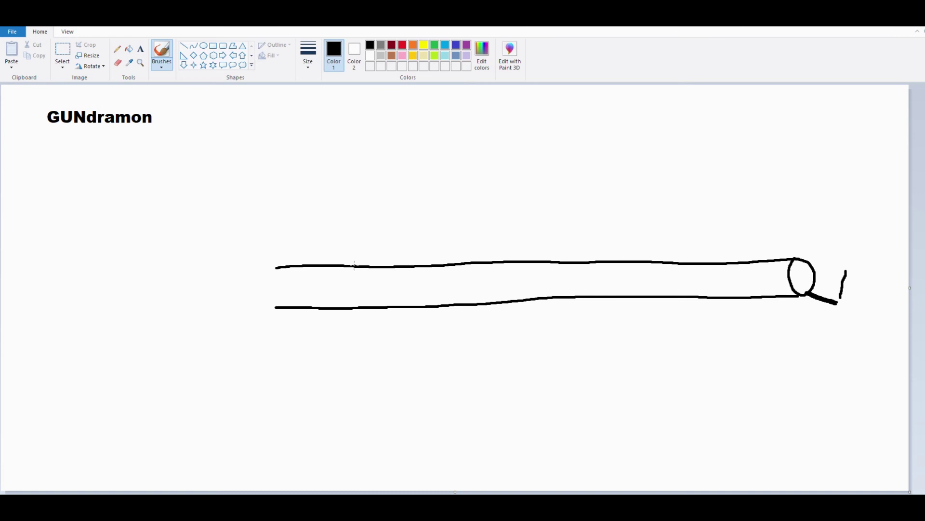
Step: Add a barrel mount, a smiling scope head, the trigger and a leg under the rifle
mouse_move(355, 265)
left_mouse_down()
mouse_move(353, 252)
mouse_move(371, 266)
left_mouse_up()
mouse_move(293, 239)
left_mouse_down()
mouse_move(396, 248)
mouse_move(418, 225)
mouse_move(394, 249)
mouse_move(402, 227)
left_mouse_up()
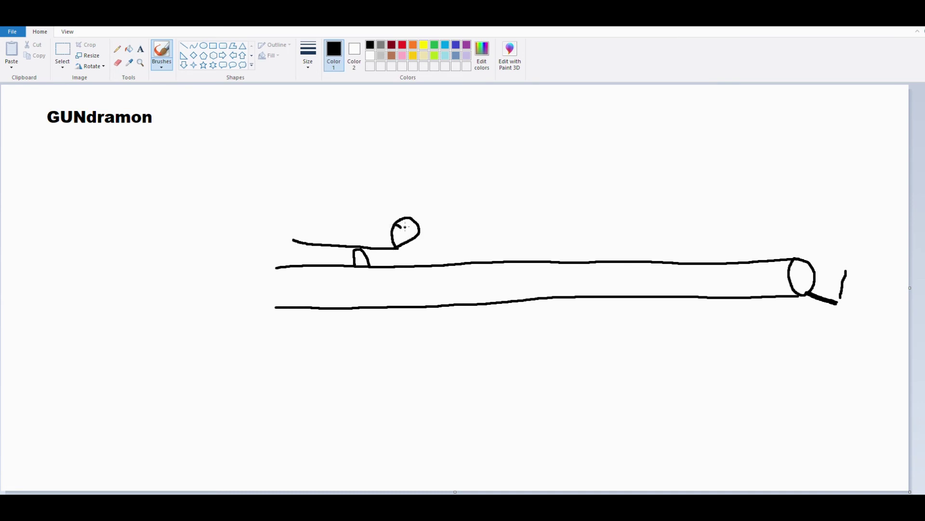
mouse_move(405, 225)
left_mouse_down()
mouse_move(410, 239)
mouse_move(386, 213)
mouse_move(297, 213)
mouse_move(294, 245)
left_mouse_up()
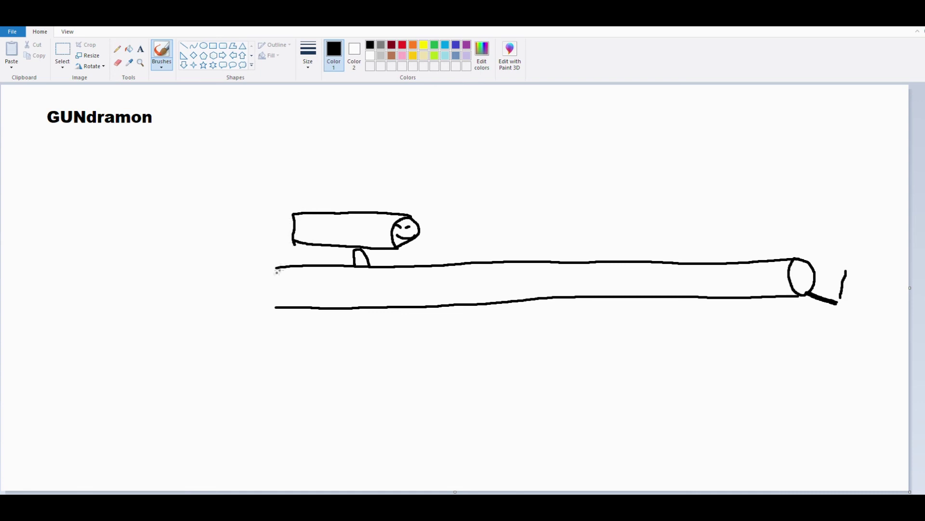
mouse_move(276, 267)
left_mouse_down()
mouse_move(118, 269)
mouse_move(91, 295)
mouse_move(35, 297)
mouse_move(32, 333)
mouse_move(41, 344)
mouse_move(69, 343)
mouse_move(127, 317)
mouse_move(289, 306)
left_mouse_up()
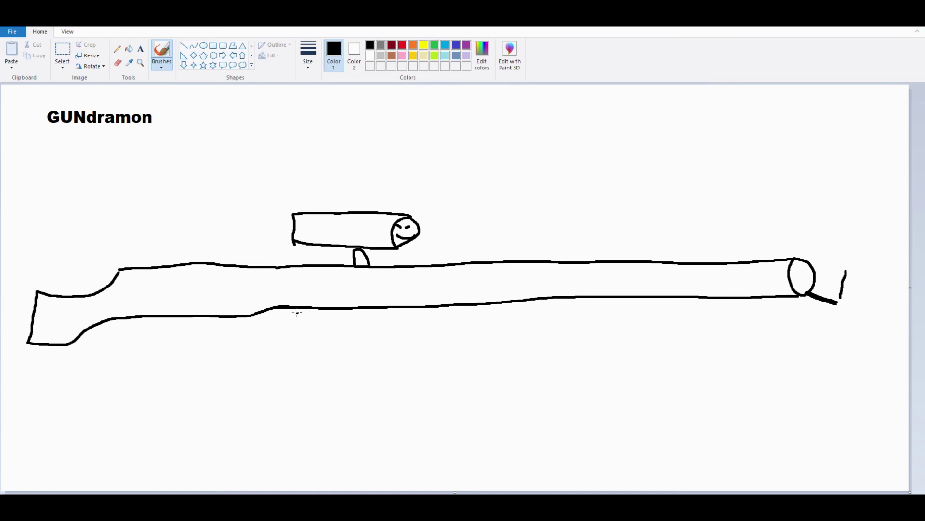
mouse_move(286, 307)
left_mouse_down()
mouse_move(276, 322)
mouse_move(244, 320)
mouse_move(264, 319)
left_mouse_up()
mouse_move(327, 312)
left_mouse_down()
mouse_move(324, 346)
mouse_move(350, 348)
mouse_move(360, 336)
mouse_move(346, 333)
mouse_move(340, 315)
mouse_move(373, 342)
mouse_move(401, 339)
mouse_move(383, 332)
mouse_move(388, 312)
left_mouse_up()
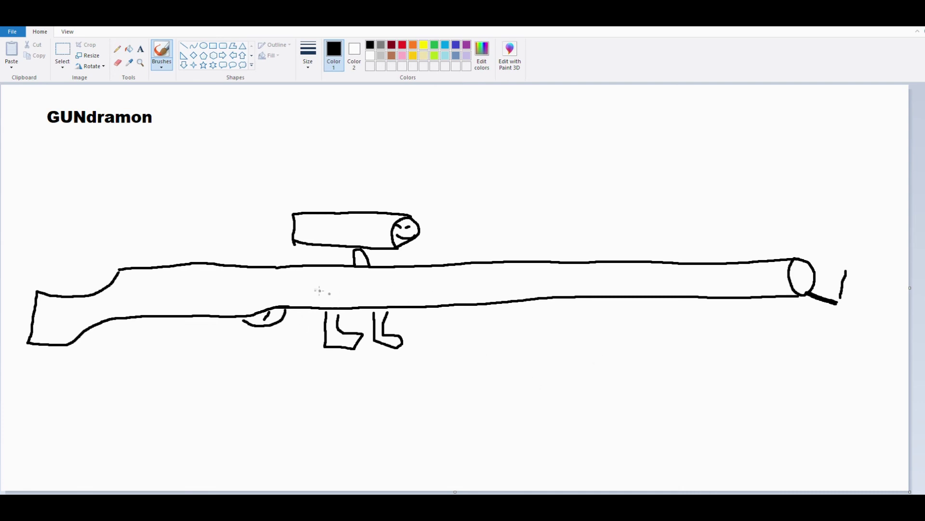
mouse_move(330, 282)
left_mouse_down()
mouse_move(322, 288)
mouse_move(349, 298)
mouse_move(376, 292)
mouse_move(329, 283)
left_mouse_up()
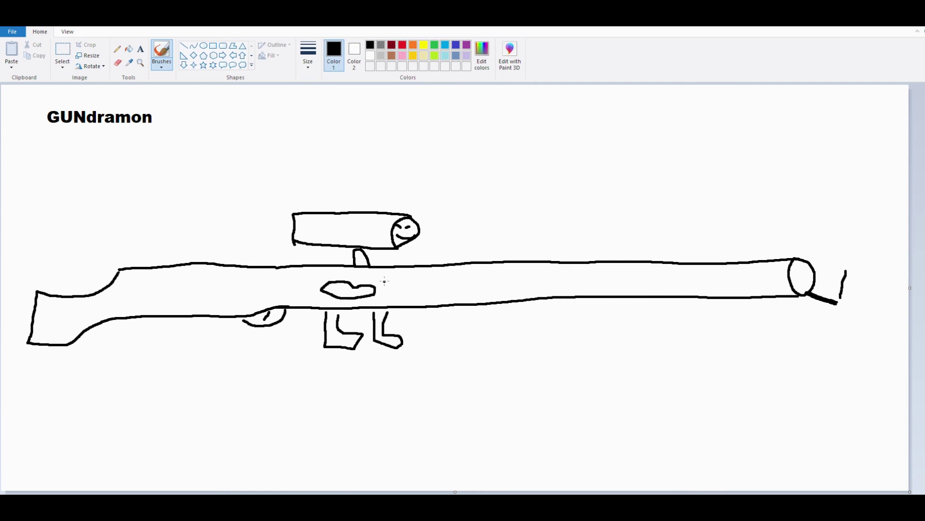
Step: Draw a hand on the rifle's side and a small hand holding a pistol atop the barrel
mouse_move(379, 280)
left_mouse_down()
mouse_move(357, 291)
mouse_move(384, 280)
left_mouse_up()
mouse_move(435, 260)
left_mouse_down()
mouse_move(443, 244)
mouse_move(449, 254)
mouse_move(469, 245)
mouse_move(455, 263)
left_mouse_up()
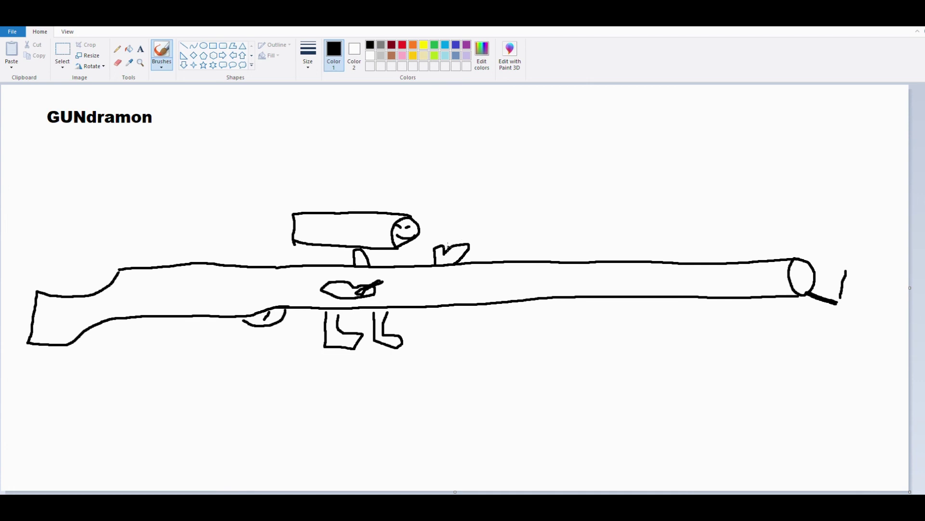
mouse_move(434, 241)
left_mouse_down()
mouse_move(486, 237)
mouse_move(484, 247)
mouse_move(427, 245)
left_mouse_up()
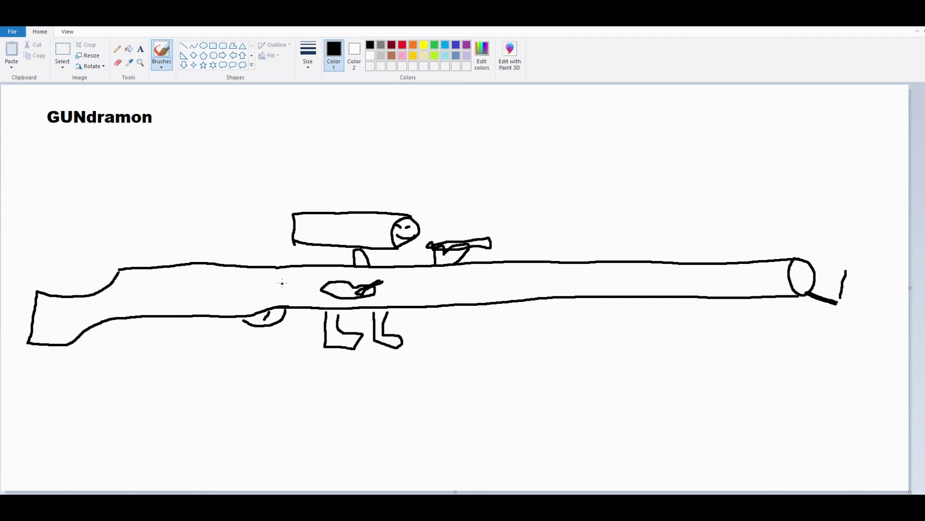
Step: Draw a triangular fin over the rifle's back and a zigzag-edged hat above the scope
mouse_move(296, 281)
left_mouse_down()
mouse_move(230, 198)
mouse_move(211, 240)
mouse_move(219, 255)
mouse_move(282, 291)
mouse_move(301, 279)
left_mouse_up()
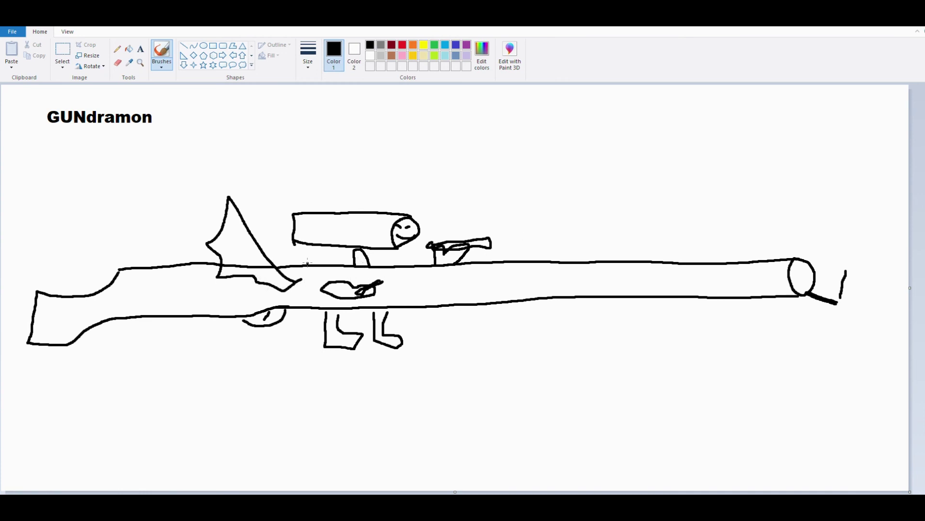
left_click_drag(313, 264, 335, 249)
mouse_move(355, 211)
left_mouse_down()
mouse_move(368, 170)
mouse_move(390, 185)
mouse_move(391, 211)
left_mouse_up()
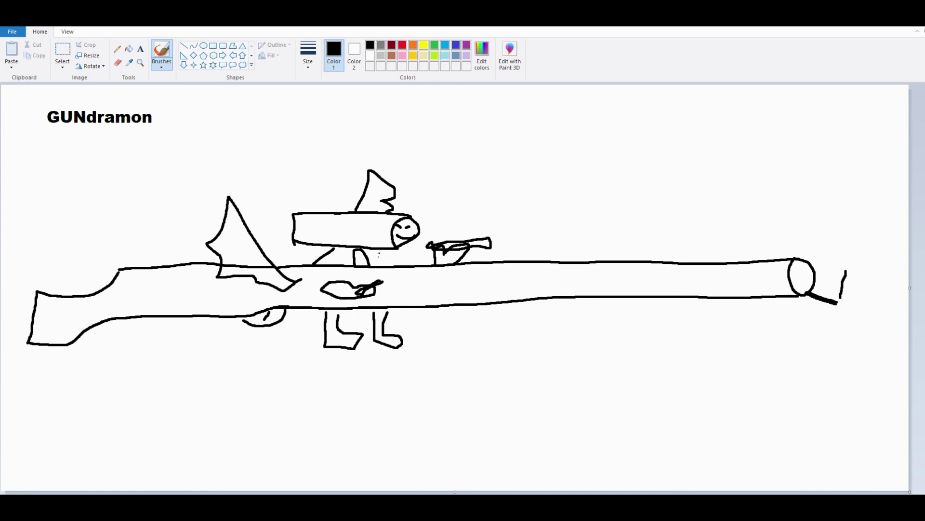
left_click_drag(380, 252, 369, 261)
Step: Erase the left end of the rifle's top line
left_click(117, 62)
mouse_move(244, 266)
left_mouse_down()
mouse_move(222, 266)
mouse_move(276, 268)
left_mouse_up()
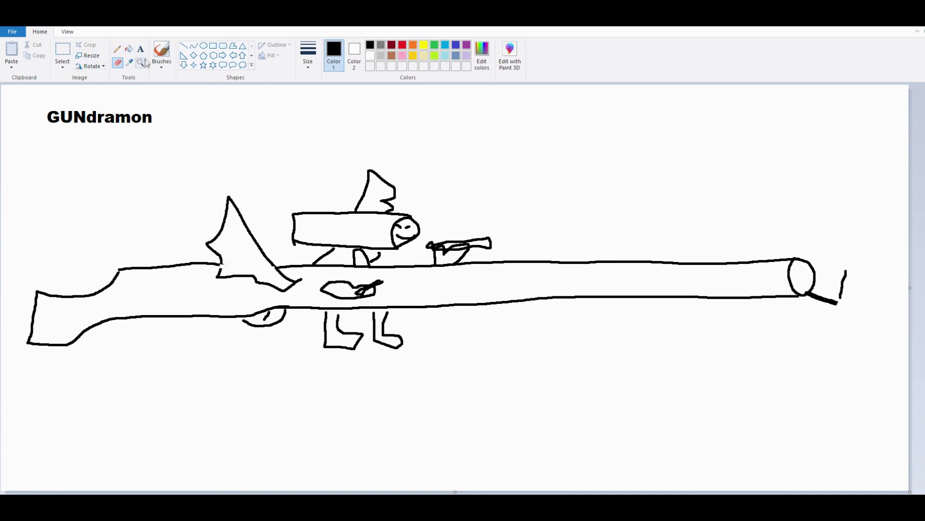
left_click(161, 52)
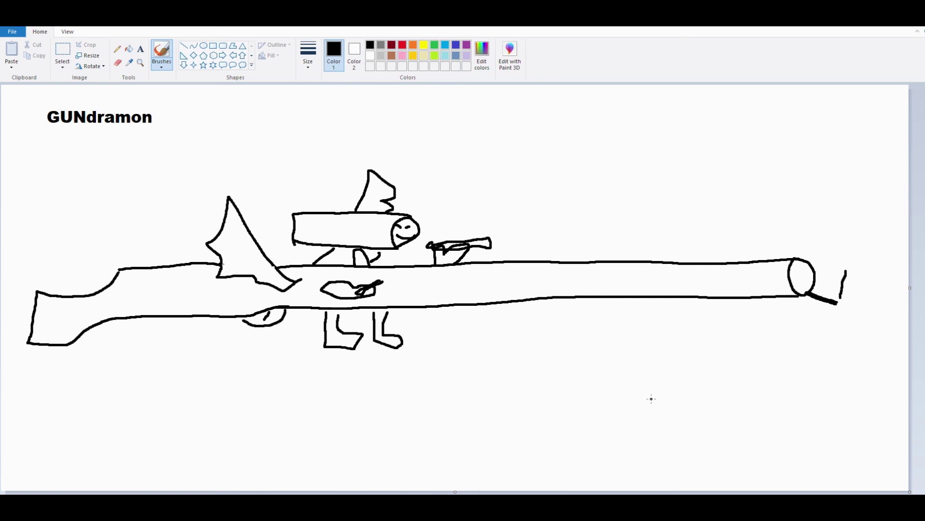
Step: Write score 6 below the title, 5 at upper right, and 11/20 below the barrel
mouse_move(98, 158)
left_mouse_down()
mouse_move(49, 197)
mouse_move(100, 210)
mouse_move(64, 207)
left_mouse_up()
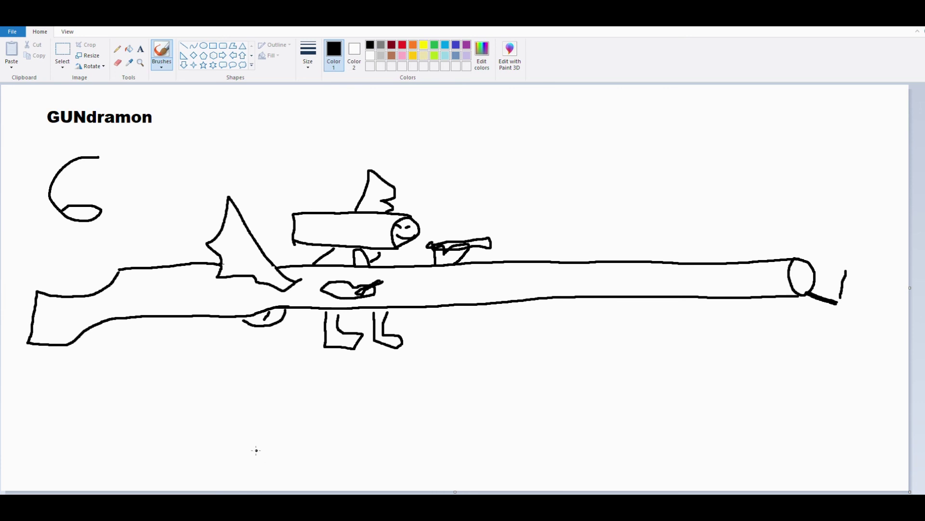
mouse_move(591, 128)
left_mouse_down()
mouse_move(622, 193)
mouse_move(549, 199)
mouse_move(689, 105)
left_mouse_up()
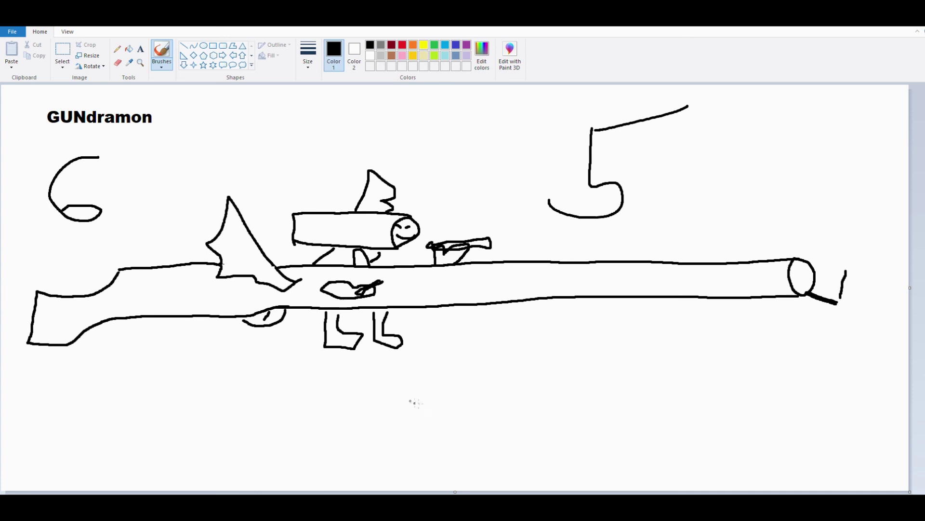
left_click_drag(490, 323, 489, 355)
left_click_drag(529, 323, 528, 346)
left_click_drag(484, 399, 611, 312)
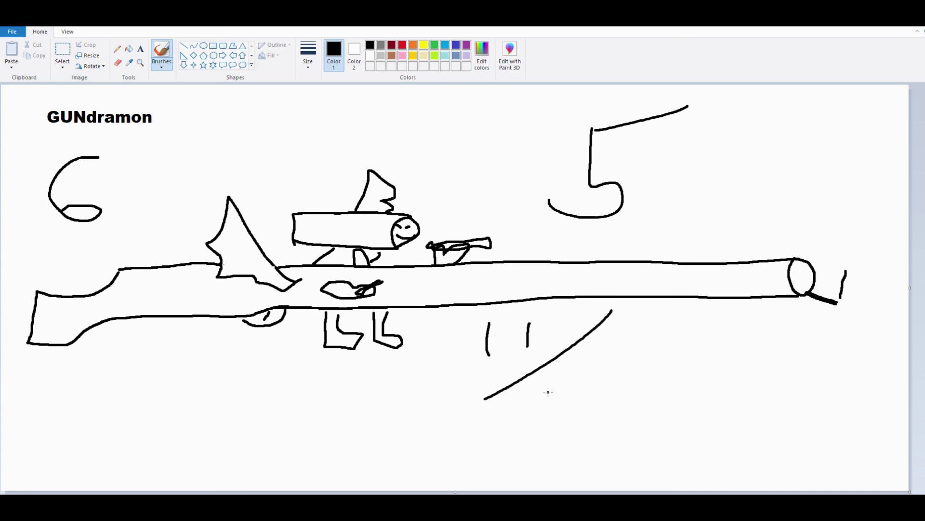
mouse_move(554, 381)
left_mouse_down()
mouse_move(555, 407)
mouse_move(589, 405)
left_mouse_up()
left_click_drag(634, 368, 627, 369)
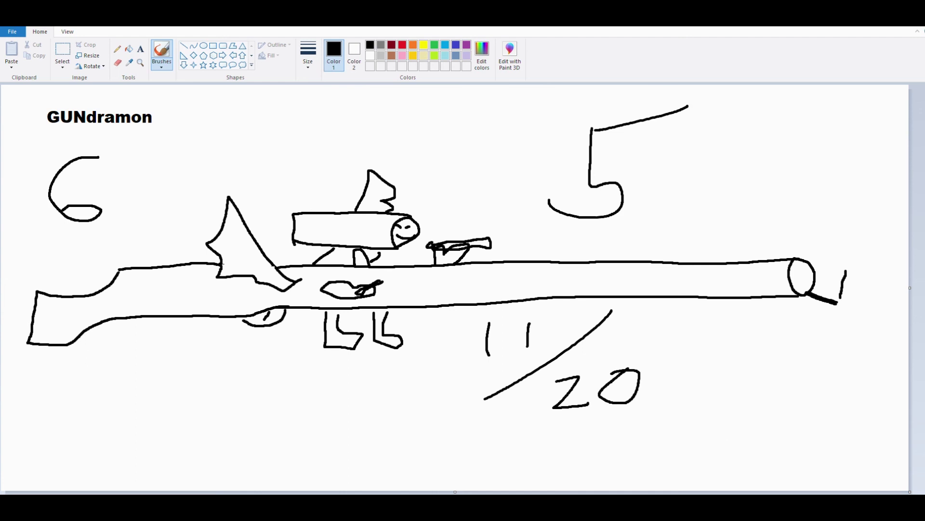
Step: Correct the DuckDuckGo image search to 'gundramon' in Chrome
key("alt+Tab")
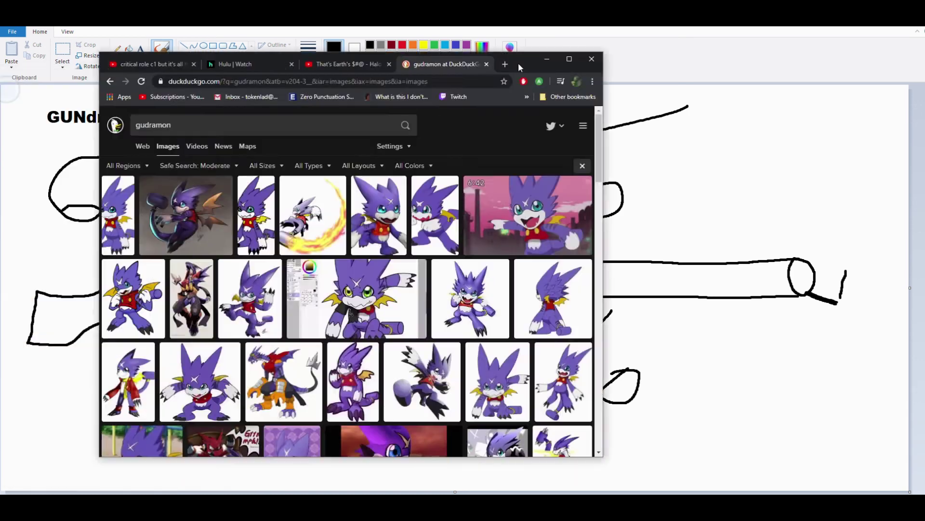
left_click_drag(519, 63, 667, 68)
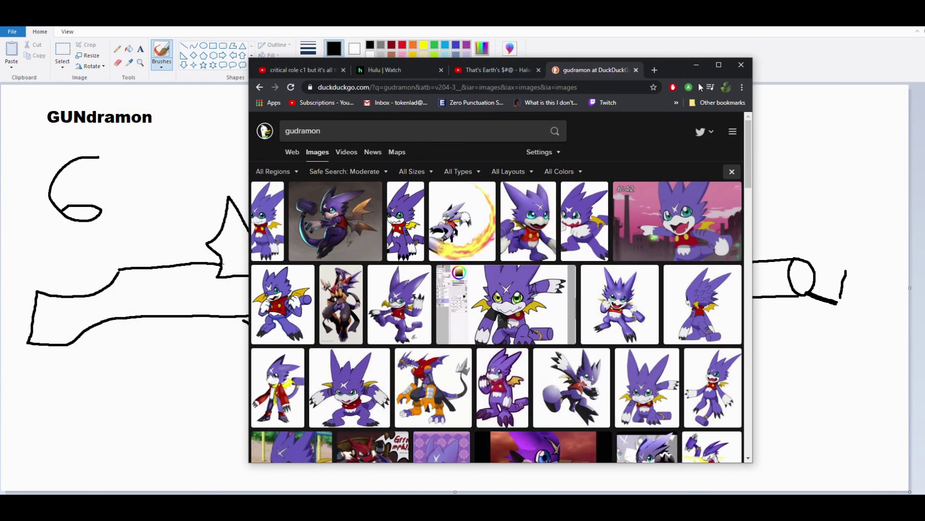
left_click(294, 131)
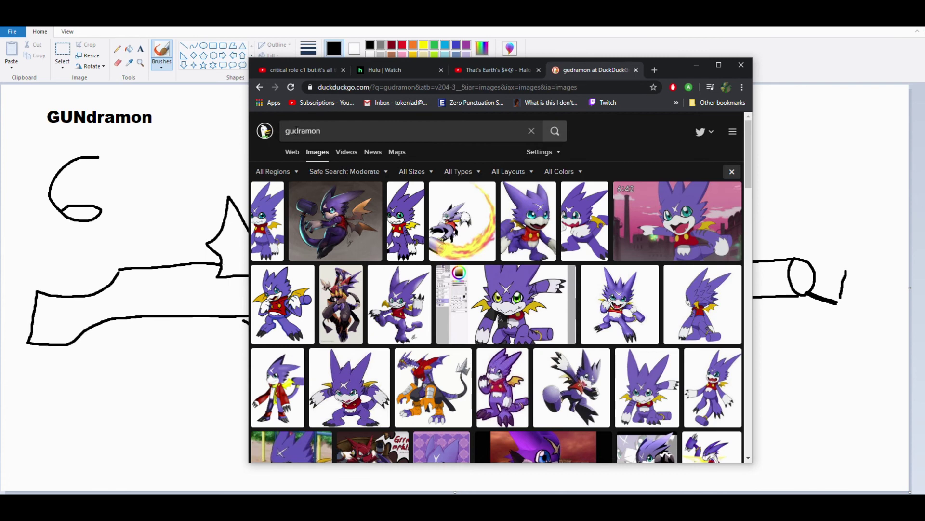
type("n")
key("Return")
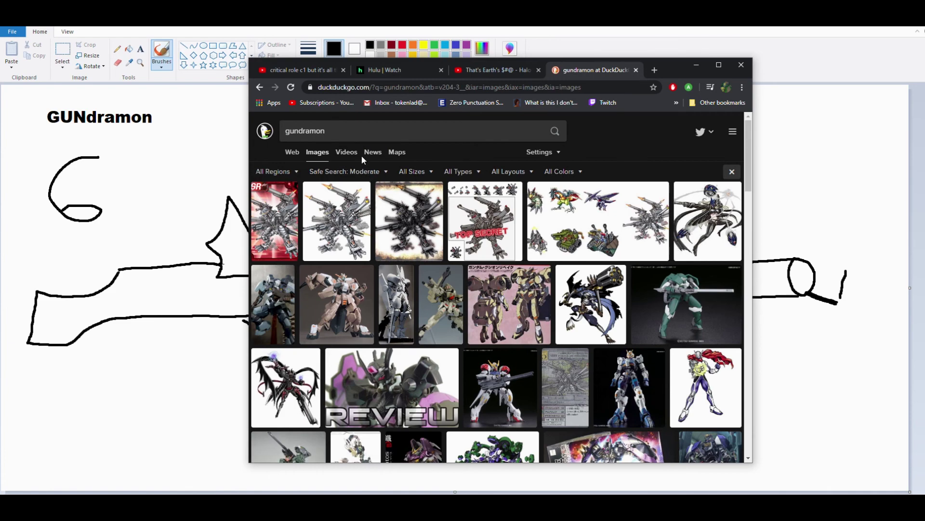
Step: Compare the Wikimon Gundramon and TOP SECRET reddit images against the drawing
left_click(338, 219)
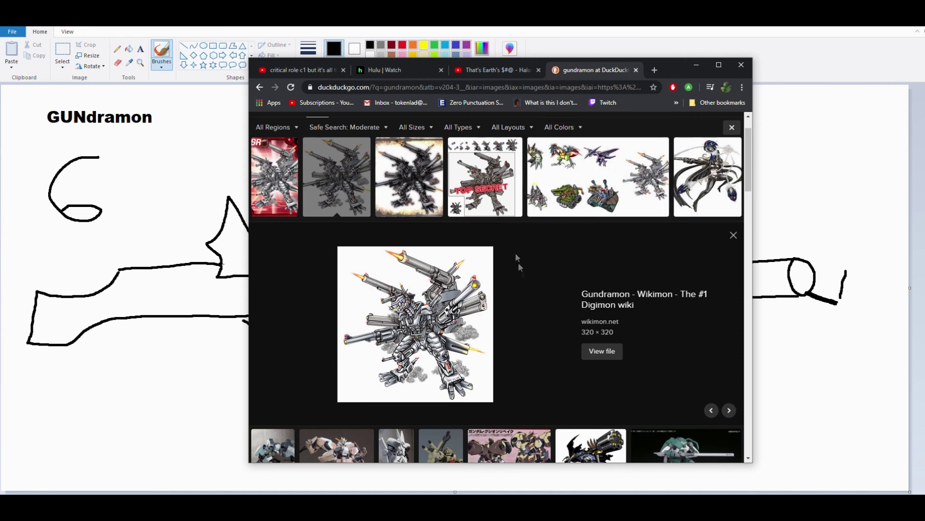
left_click(511, 202)
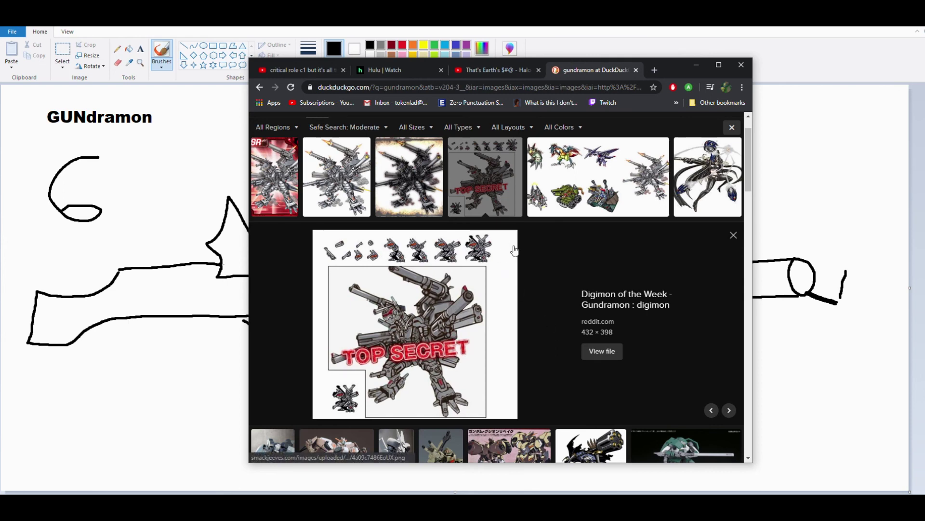
key("Left")
key("Left")
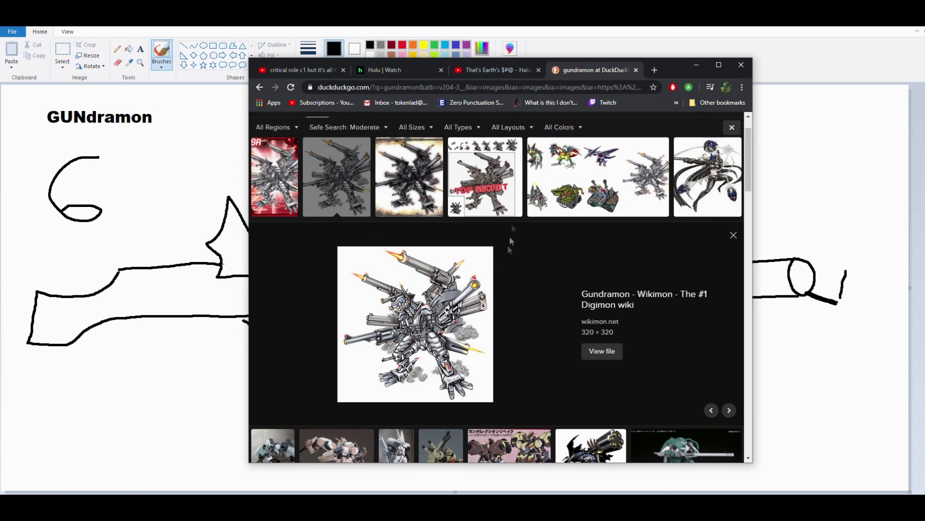
left_click(696, 65)
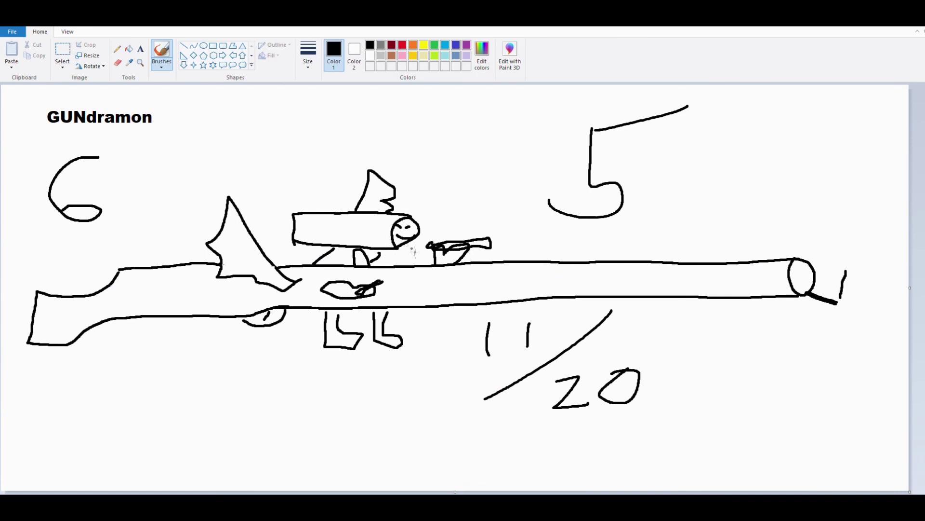
key("alt+Tab")
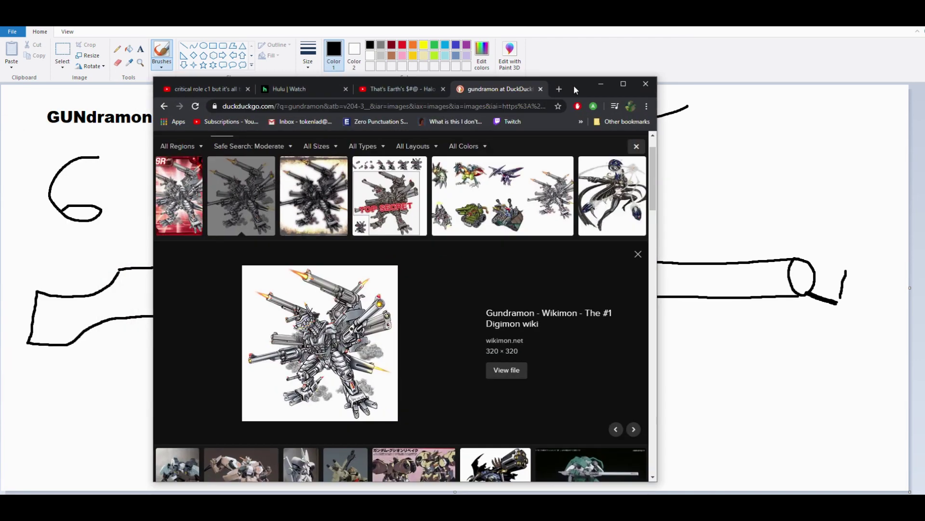
left_click_drag(573, 85, 572, 85)
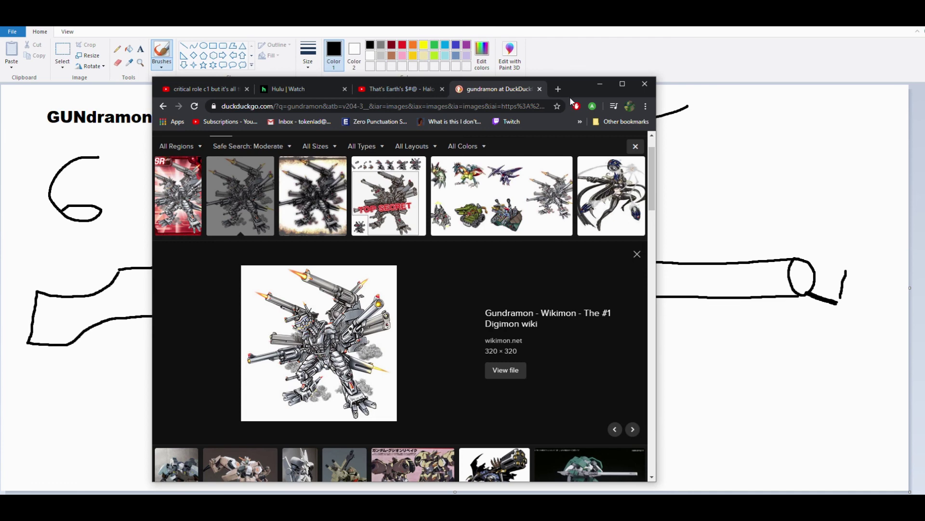
left_click(600, 83)
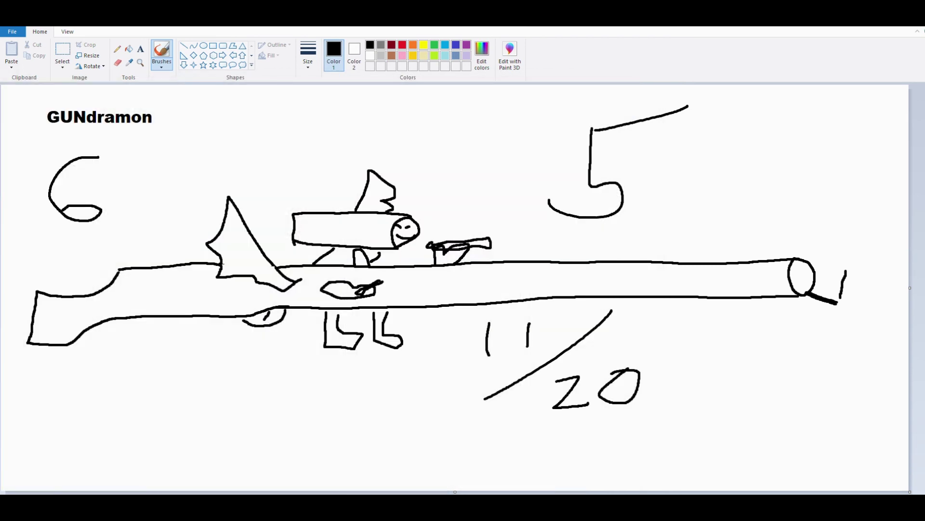
Step: Reopen the Wikimon Gundramon preview and the brown Gundam Gusion Rebake image, then minimize Chrome
key("alt+Tab")
scroll(475, 299, "up", 3)
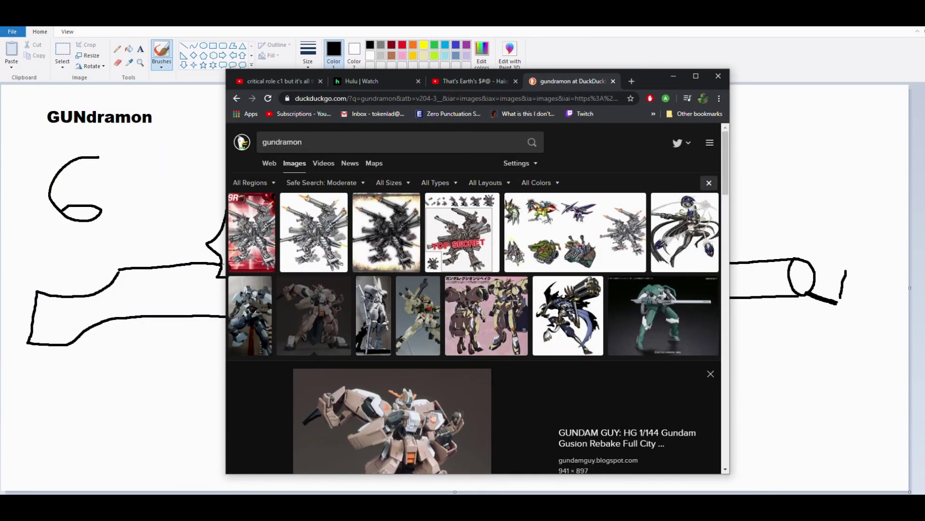
scroll(455, 427, "down", 1)
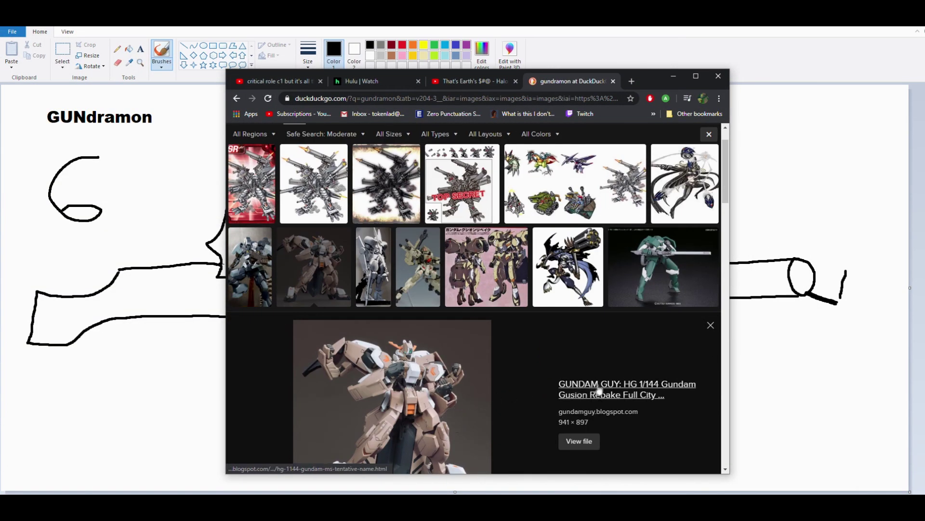
left_click(314, 198)
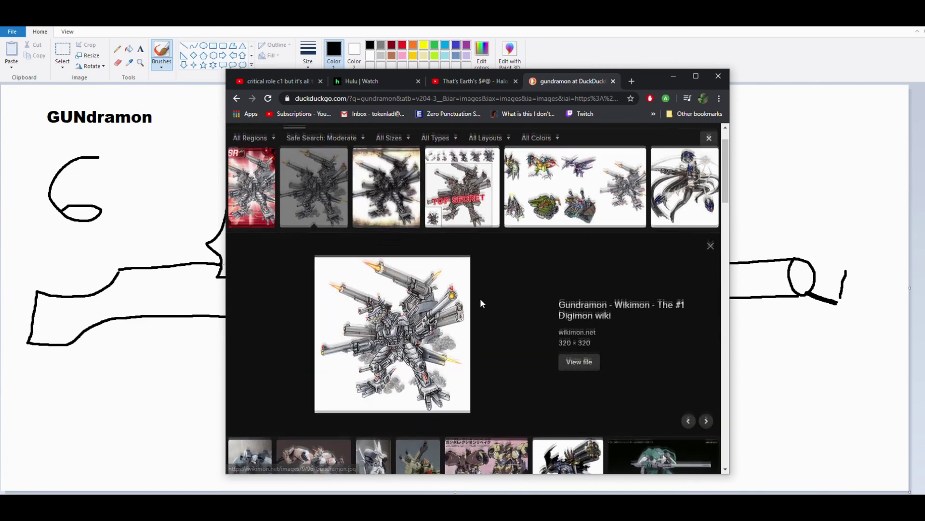
scroll(481, 303, "down", 1)
left_click(313, 429)
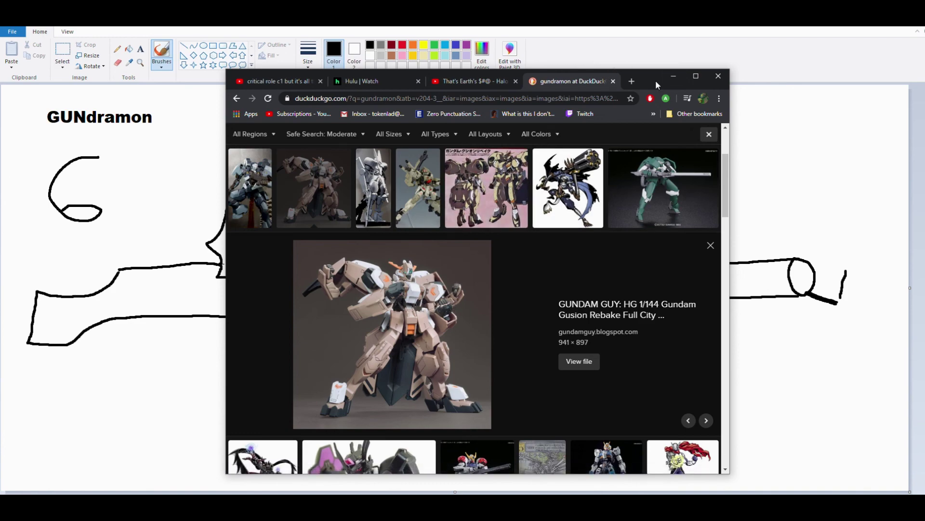
left_click(673, 76)
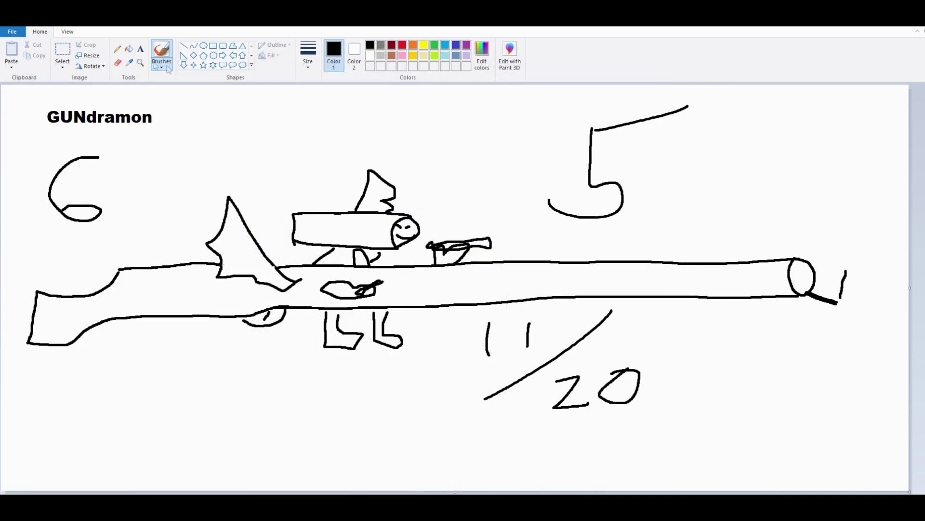
Step: Discard the gun drawing unsaved and title a new canvas 'Betsumon'
key("ctrl+n")
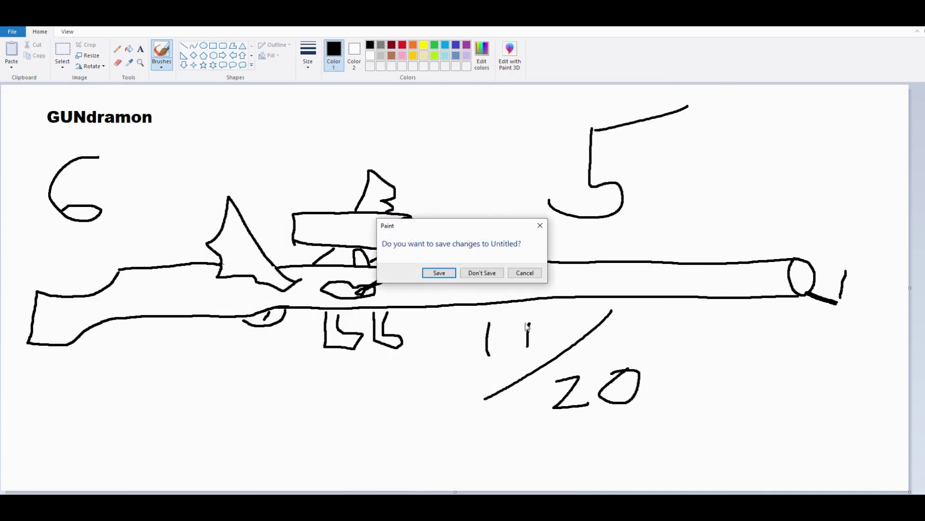
left_click(482, 271)
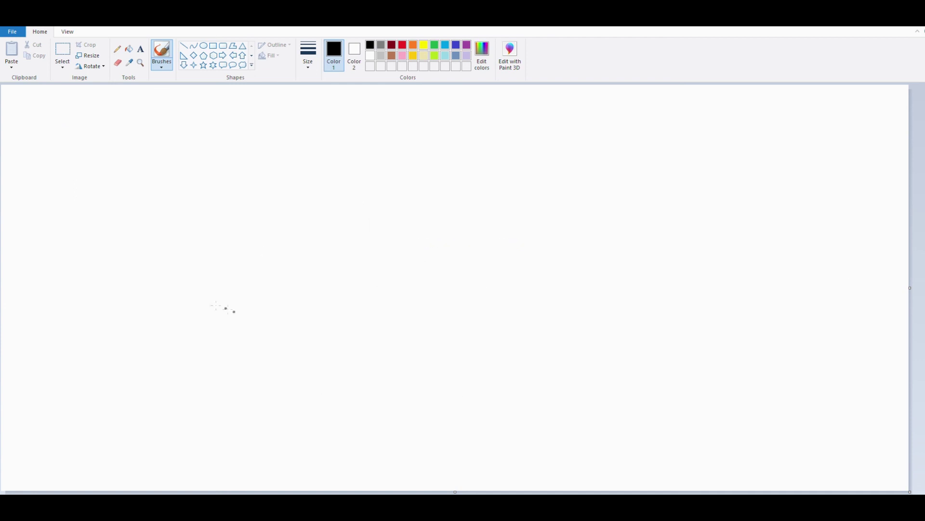
left_click(141, 49)
left_click(13, 107)
type("B")
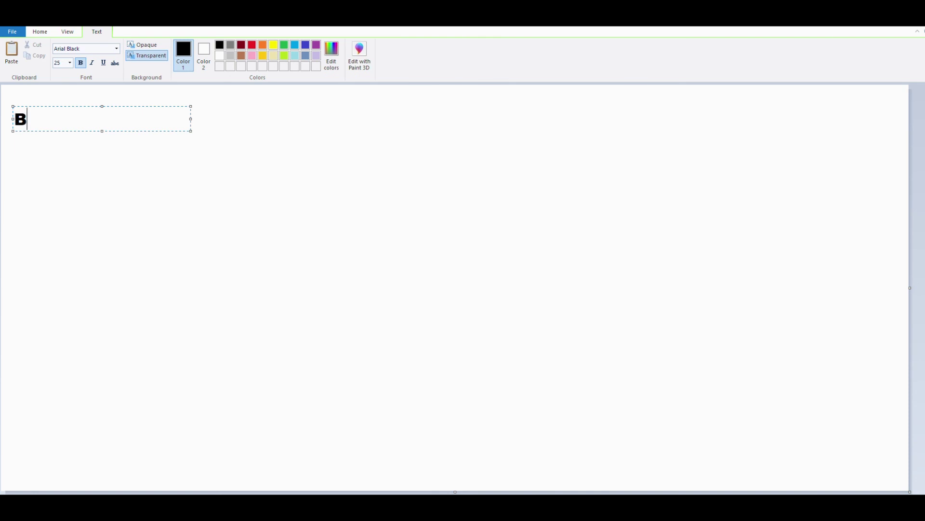
type("etsumpo")
key("BackSpace")
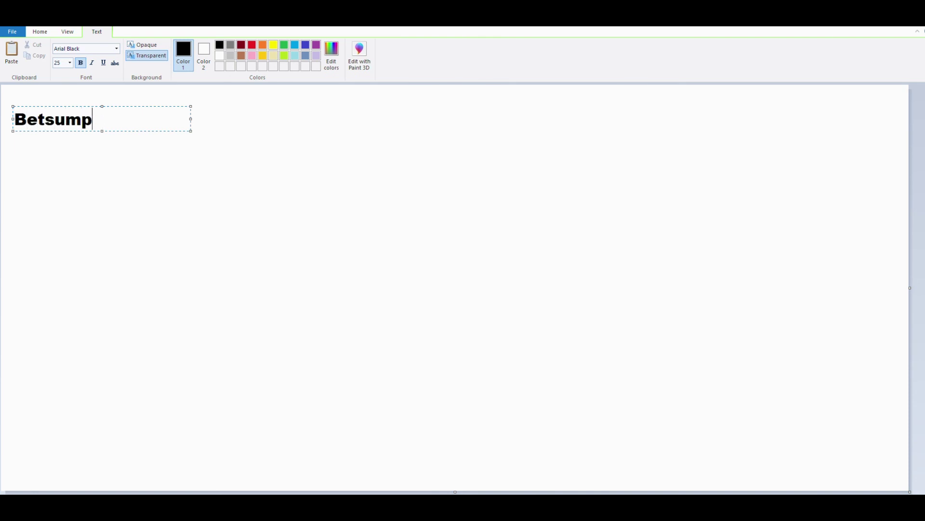
type("o")
key("BackSpace")
key("BackSpace")
type("on")
left_click(189, 207)
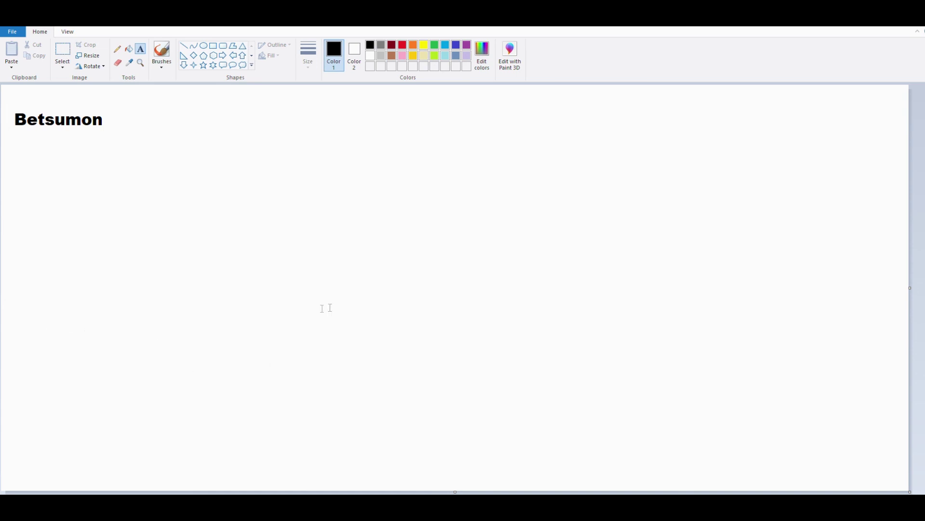
Step: Dismiss an empty text box mid-canvas and return to the brush
left_click(161, 212)
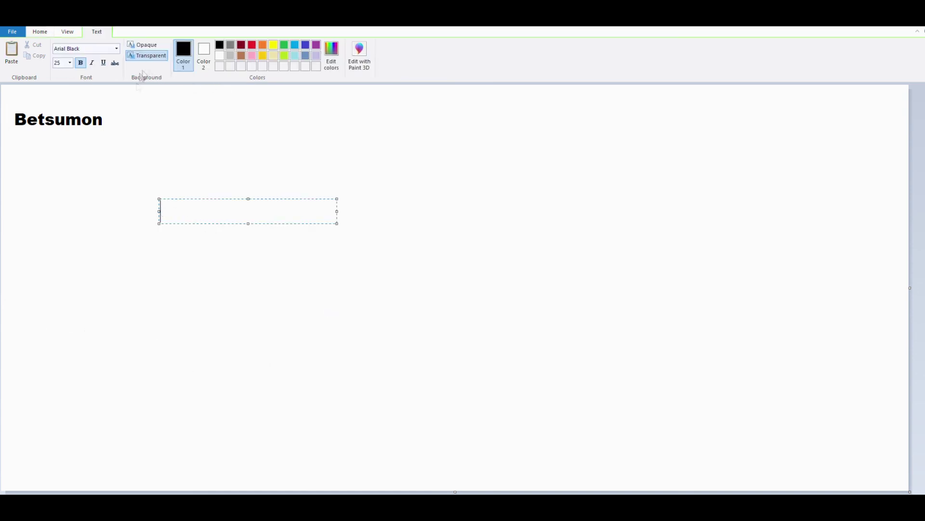
left_click(168, 115)
left_click(163, 57)
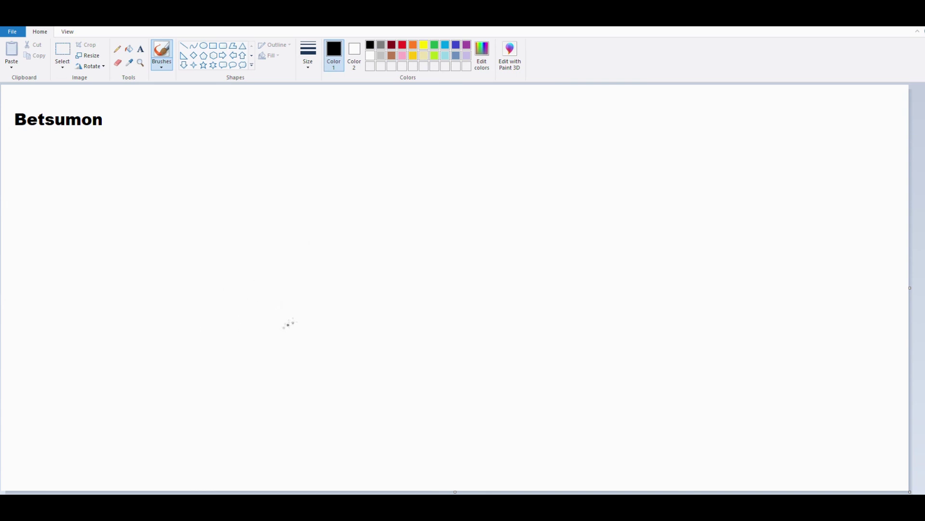
Step: Draw the crescent fan with four dividing lines and card dashes in its sections
mouse_move(228, 283)
left_mouse_down()
mouse_move(272, 296)
mouse_move(324, 285)
mouse_move(380, 220)
mouse_move(383, 183)
left_mouse_up()
key("ctrl+z")
mouse_move(287, 298)
left_mouse_down()
mouse_move(320, 295)
mouse_move(364, 196)
mouse_move(350, 182)
mouse_move(420, 178)
mouse_move(448, 260)
mouse_move(326, 341)
mouse_move(280, 331)
mouse_move(285, 292)
mouse_move(345, 334)
left_mouse_up()
left_click_drag(350, 287, 403, 317)
left_click_drag(372, 267, 452, 288)
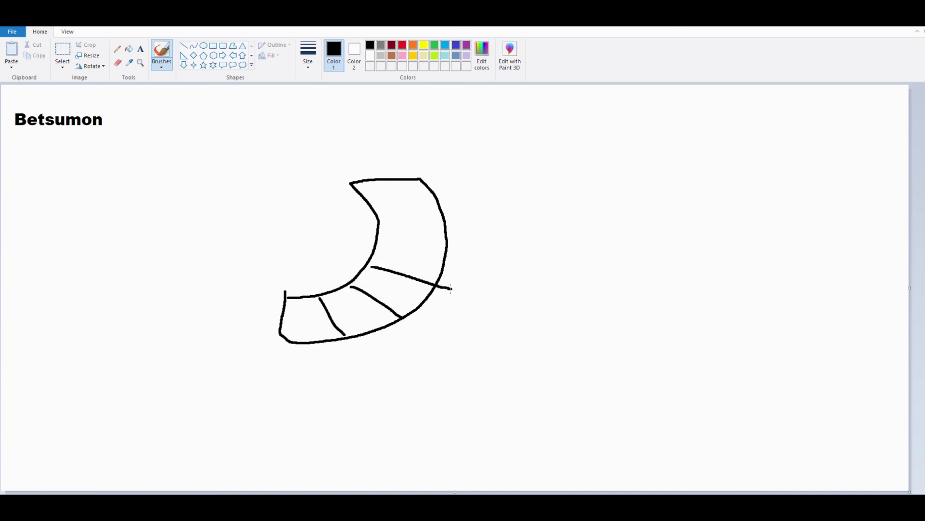
left_click_drag(374, 234, 444, 246)
mouse_move(374, 206)
left_mouse_down()
mouse_move(435, 199)
mouse_move(409, 193)
mouse_move(416, 193)
mouse_move(430, 218)
left_mouse_up()
left_click_drag(408, 252, 418, 255)
mouse_move(396, 298)
left_mouse_down()
mouse_move(406, 302)
mouse_move(372, 317)
left_mouse_up()
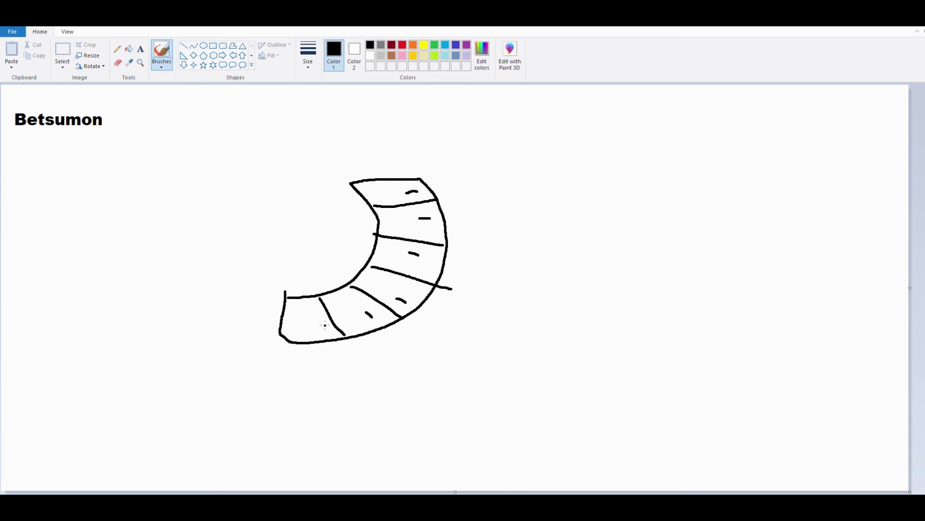
left_click_drag(305, 328, 311, 330)
Step: Draw the tall body, oval head, hat brim and a bent arm toward the fan
mouse_move(284, 298)
left_mouse_down()
mouse_move(287, 177)
mouse_move(294, 151)
mouse_move(315, 138)
mouse_move(351, 185)
mouse_move(353, 281)
left_mouse_up()
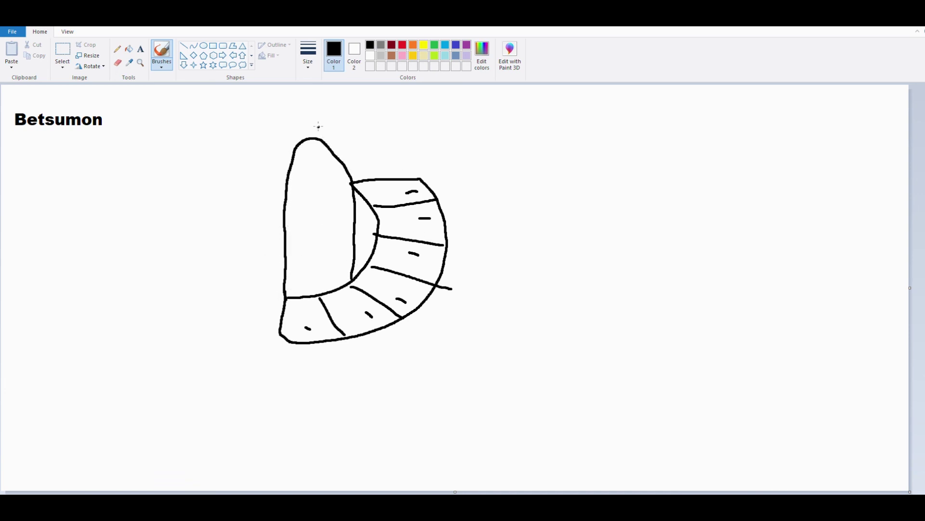
mouse_move(331, 104)
left_mouse_down()
mouse_move(317, 141)
mouse_move(367, 126)
mouse_move(343, 106)
mouse_move(322, 106)
mouse_move(323, 125)
mouse_move(383, 142)
left_mouse_up()
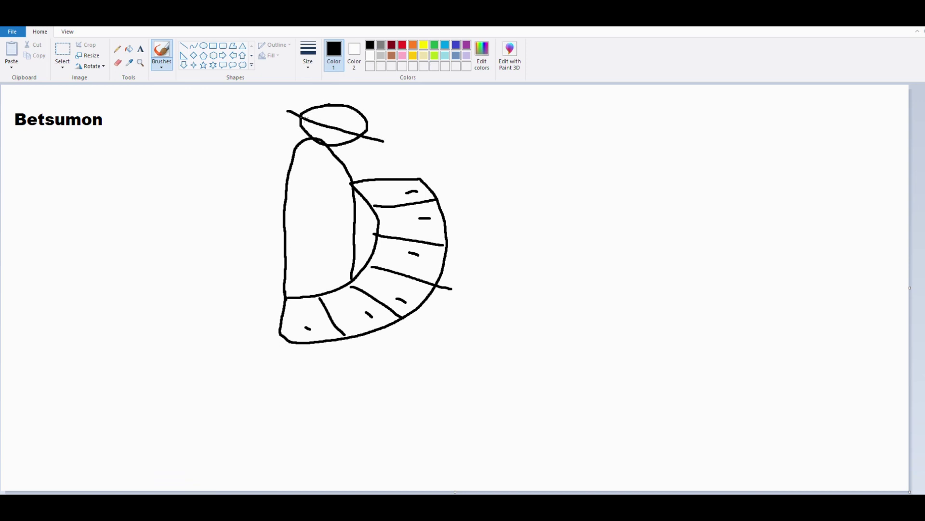
mouse_move(301, 114)
left_mouse_down()
mouse_move(331, 100)
mouse_move(372, 111)
mouse_move(368, 136)
left_mouse_up()
mouse_move(327, 209)
left_mouse_down()
mouse_move(289, 237)
mouse_move(352, 286)
mouse_move(364, 277)
mouse_move(321, 249)
mouse_move(328, 213)
left_mouse_up()
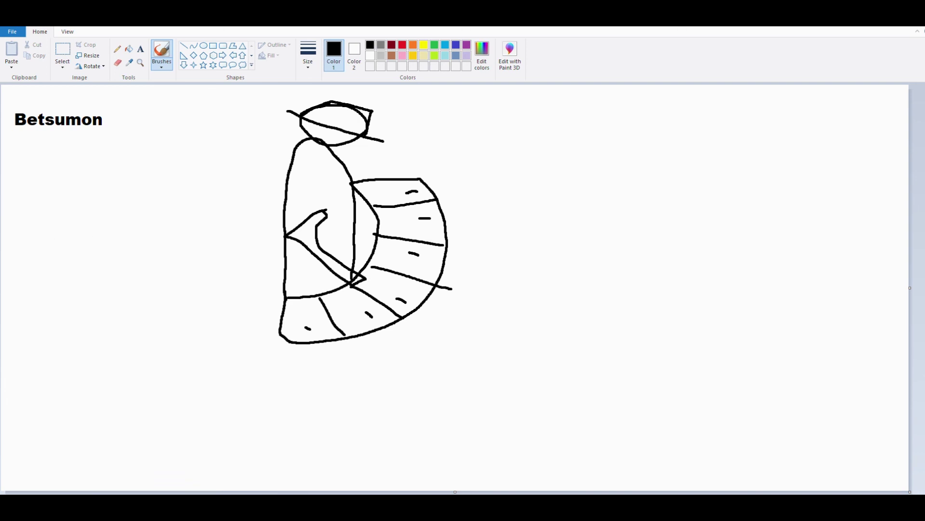
Step: Add the hand gripping the fan and a body-to-fan line, erasing stray marks
left_click(118, 63)
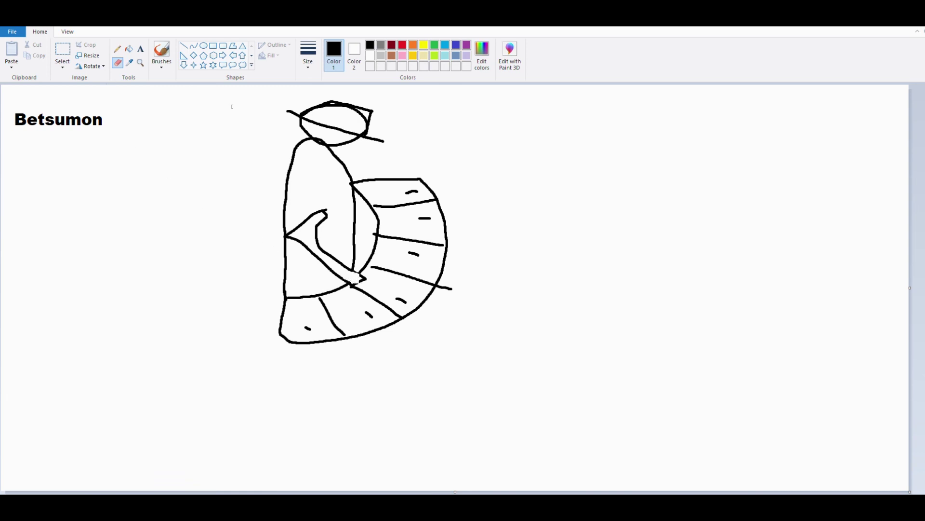
left_click(161, 52)
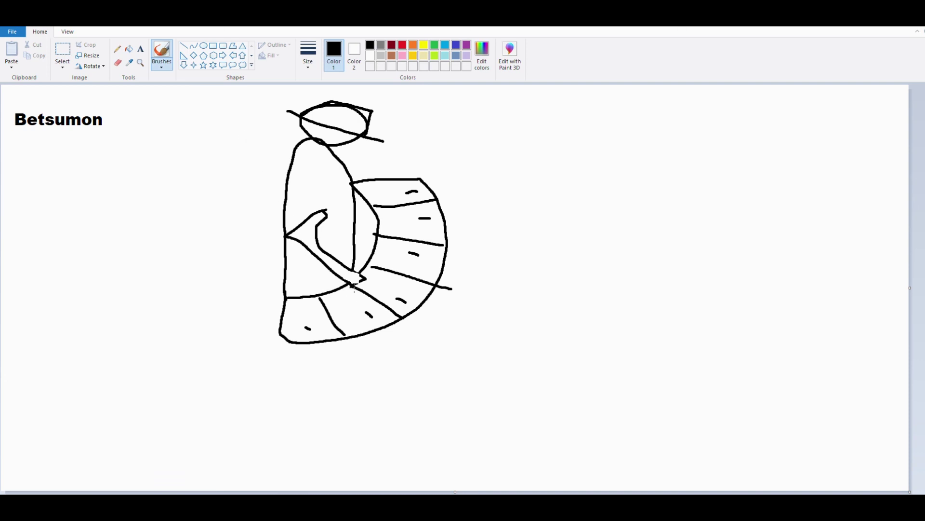
mouse_move(354, 289)
left_mouse_down()
mouse_move(363, 298)
mouse_move(368, 274)
left_mouse_up()
mouse_move(356, 199)
left_mouse_down()
mouse_move(411, 217)
mouse_move(351, 214)
left_mouse_up()
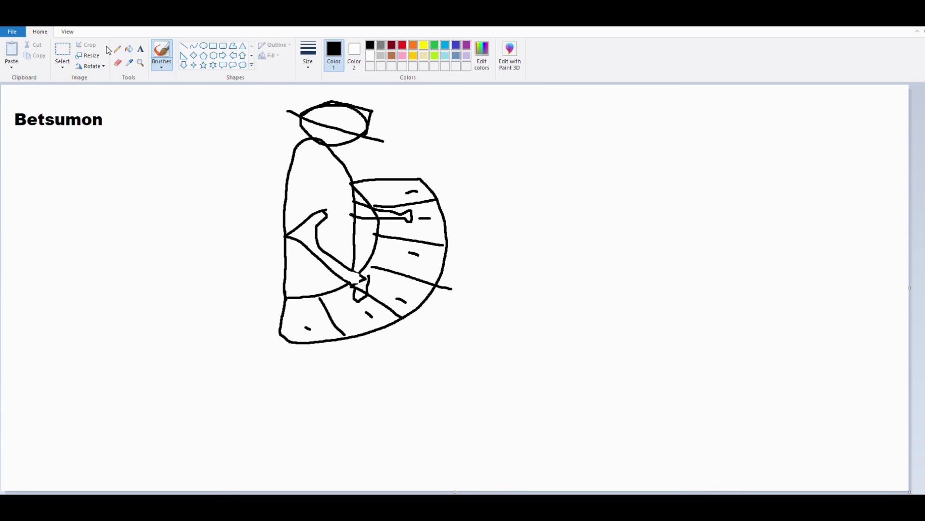
left_click(117, 63)
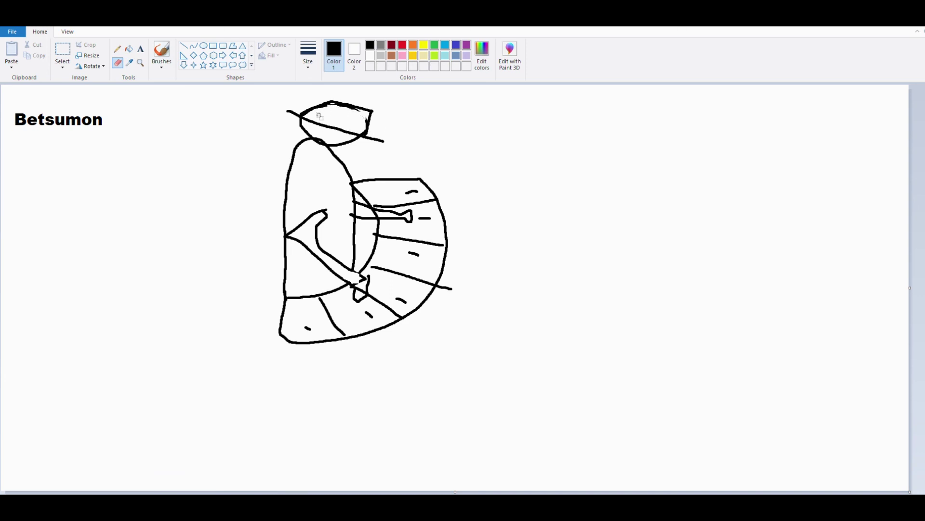
left_click(162, 52)
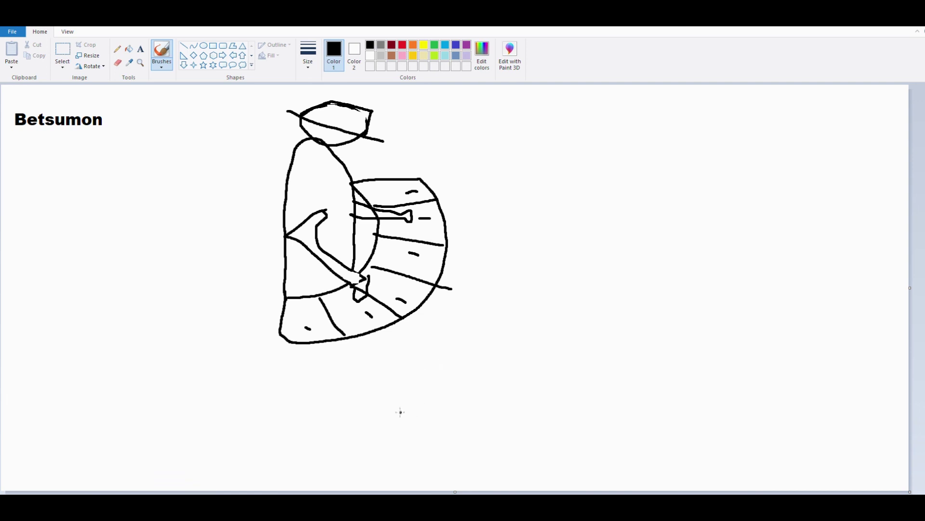
Step: Sketch two chairs with legs and seats to the right of the figure, one lower and one upper
left_click_drag(400, 417, 395, 376)
left_click_drag(442, 423, 440, 383)
left_click_drag(382, 372, 468, 388)
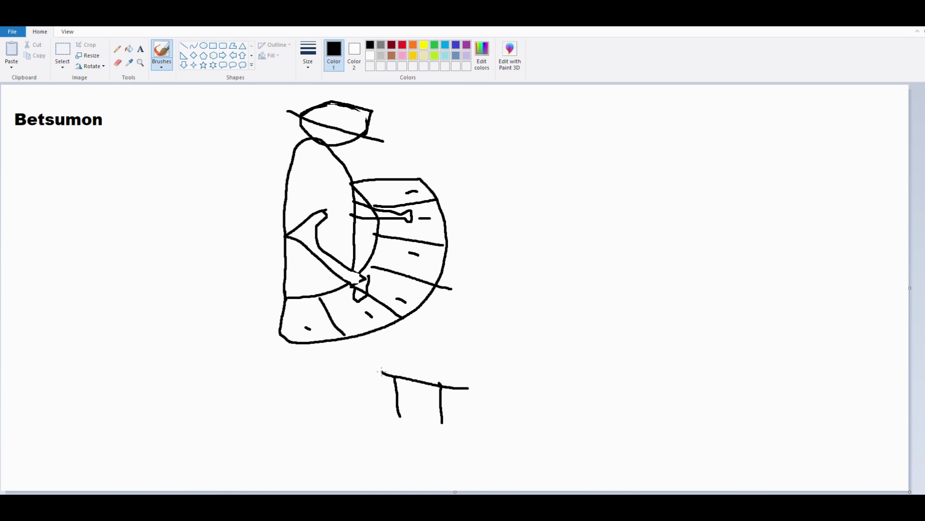
mouse_move(382, 372)
left_mouse_down()
mouse_move(398, 348)
mouse_move(478, 361)
mouse_move(468, 389)
mouse_move(486, 305)
mouse_move(476, 302)
mouse_move(462, 389)
left_mouse_up()
mouse_move(473, 247)
left_mouse_down()
mouse_move(472, 260)
mouse_move(474, 227)
left_mouse_up()
left_click_drag(502, 274, 503, 236)
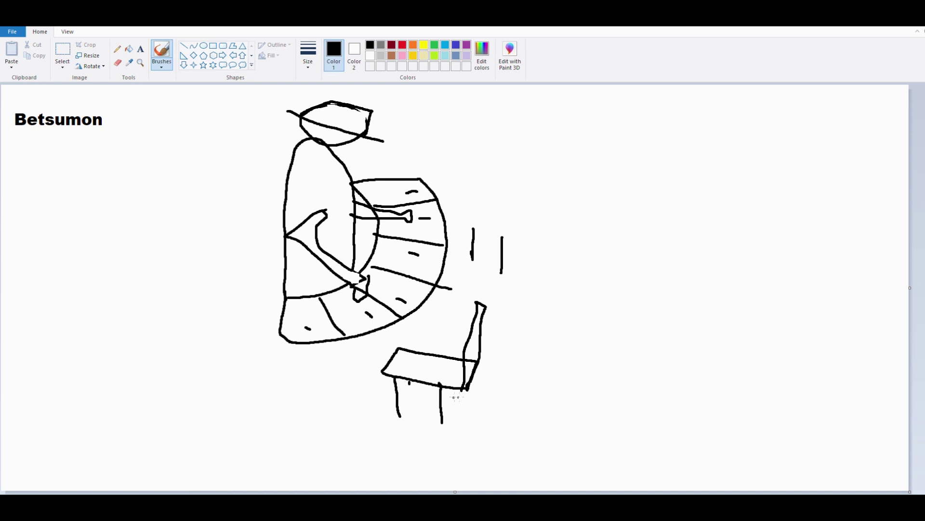
left_click_drag(467, 389, 468, 398)
mouse_move(474, 229)
left_mouse_down()
mouse_move(523, 248)
mouse_move(536, 210)
mouse_move(483, 203)
mouse_move(462, 228)
left_mouse_up()
mouse_move(533, 231)
left_mouse_down()
mouse_move(525, 248)
mouse_move(549, 167)
mouse_move(517, 242)
left_mouse_up()
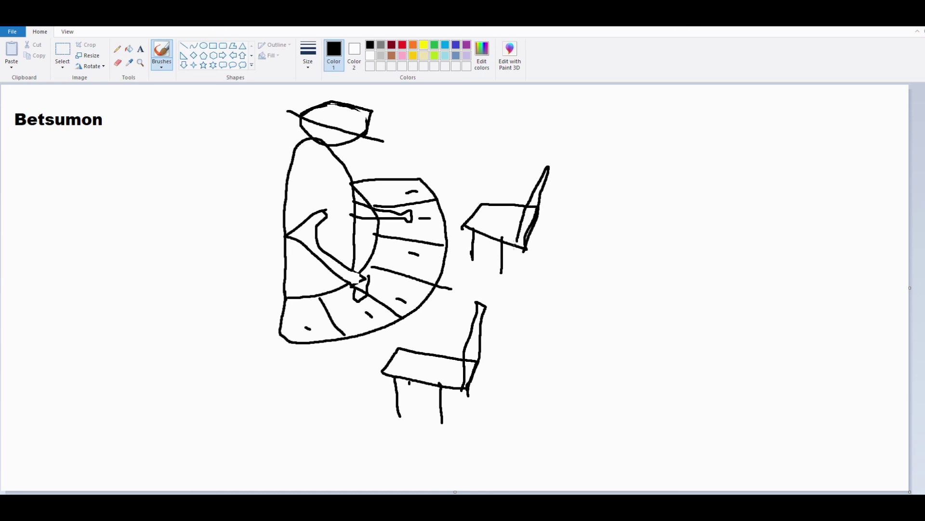
left_click(483, 236)
Step: Add a stroke under the hat, two wings on the figure's left, and a small object atop the fan
left_click_drag(331, 141, 343, 142)
mouse_move(285, 199)
left_mouse_down()
mouse_move(212, 174)
mouse_move(238, 213)
mouse_move(278, 228)
left_mouse_up()
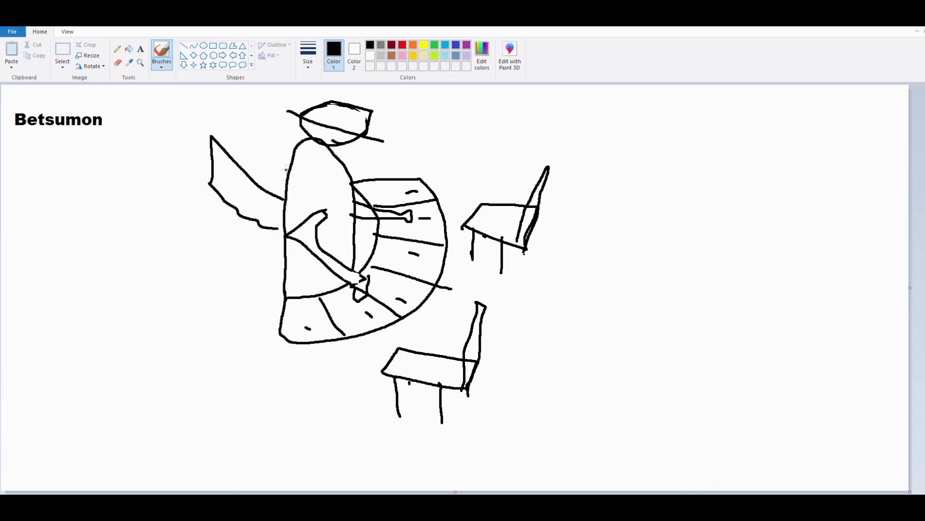
mouse_move(289, 170)
left_mouse_down()
mouse_move(265, 133)
mouse_move(249, 144)
mouse_move(284, 190)
left_mouse_up()
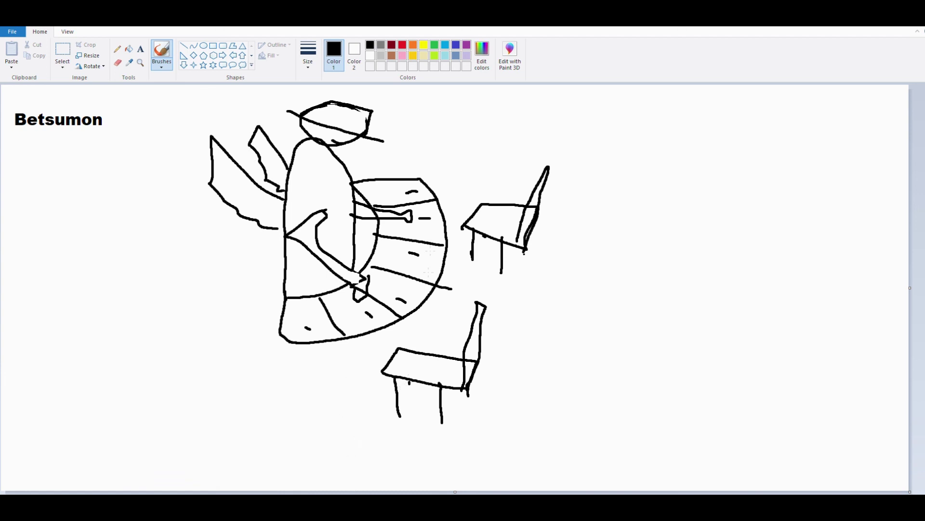
mouse_move(408, 213)
left_mouse_down()
mouse_move(412, 192)
mouse_move(451, 194)
mouse_move(409, 218)
left_mouse_up()
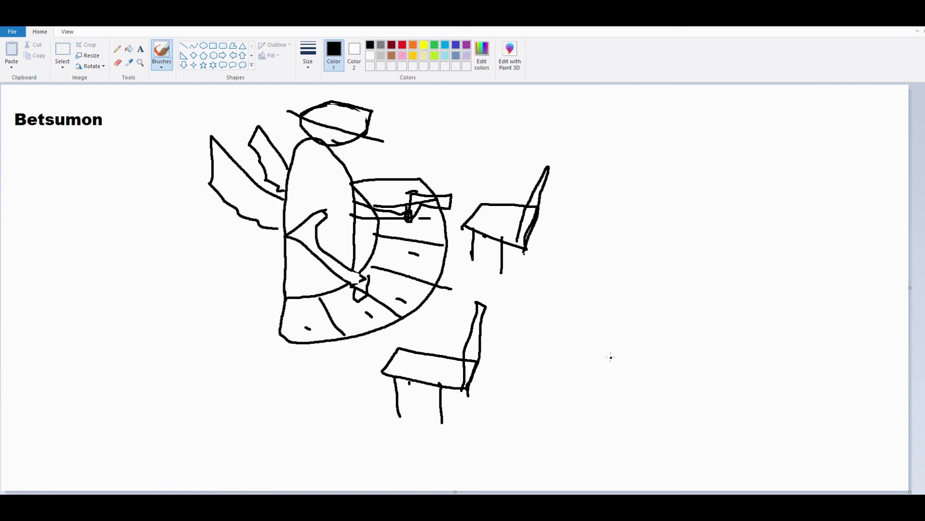
Step: Hand-write the score 6 left of the figure and 5 right of the upper chair
left_click(140, 49)
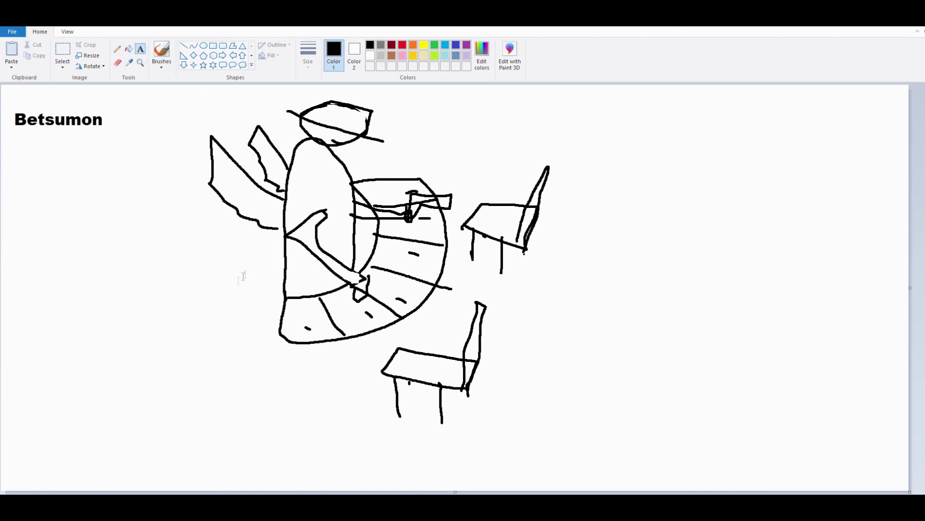
left_click(160, 52)
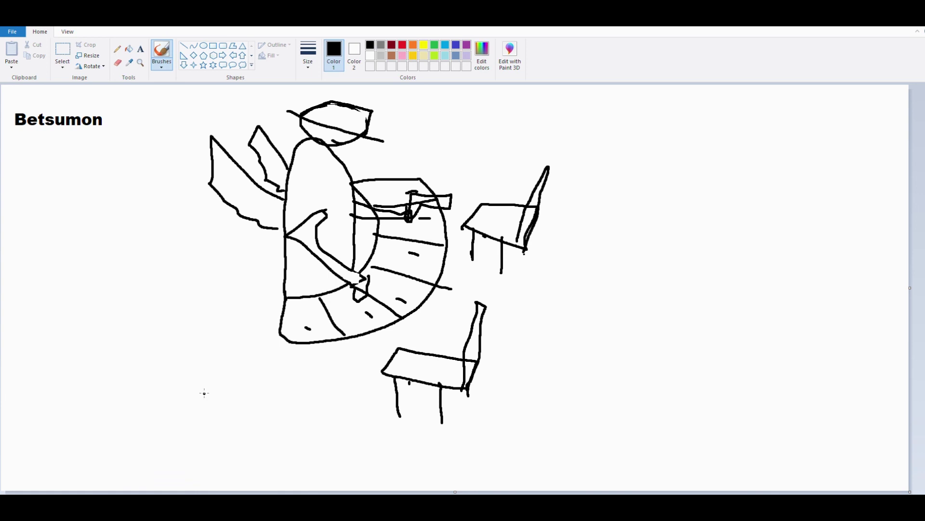
mouse_move(99, 169)
left_mouse_down()
mouse_move(53, 211)
mouse_move(112, 246)
mouse_move(62, 226)
left_mouse_up()
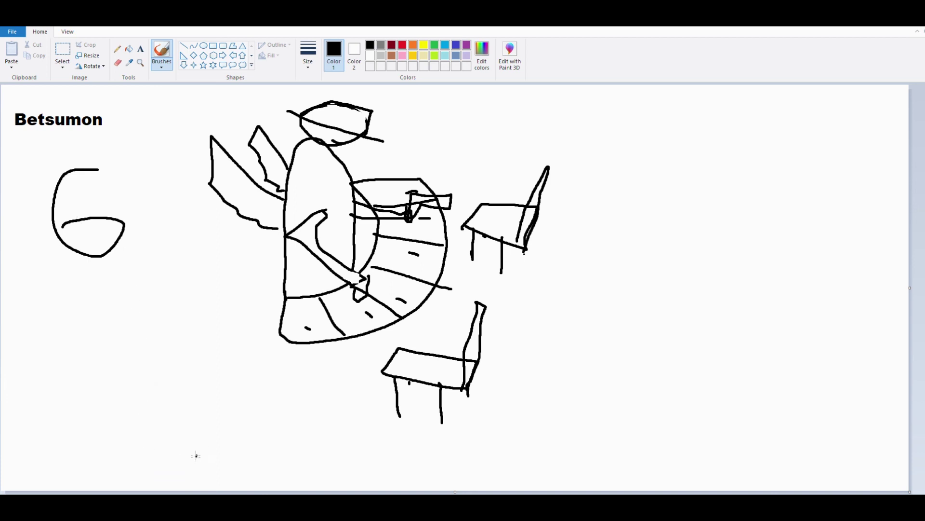
mouse_move(649, 137)
left_mouse_down()
mouse_move(660, 233)
mouse_move(628, 205)
mouse_move(758, 134)
left_mouse_up()
Step: Hand-write the score 11/20 right of the lower chair
left_click_drag(585, 292, 598, 336)
left_click_drag(622, 289, 632, 318)
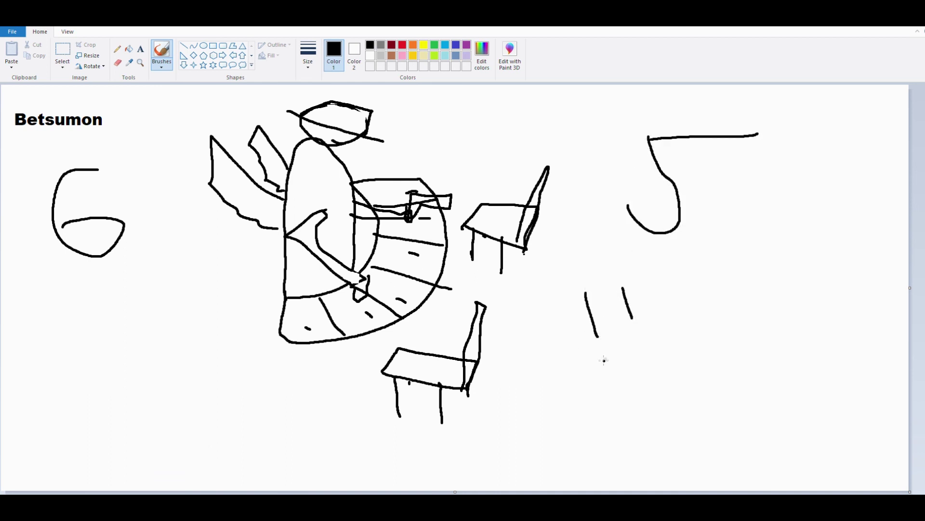
left_click_drag(604, 361, 703, 271)
left_click_drag(667, 355, 683, 383)
left_click_drag(725, 350, 739, 356)
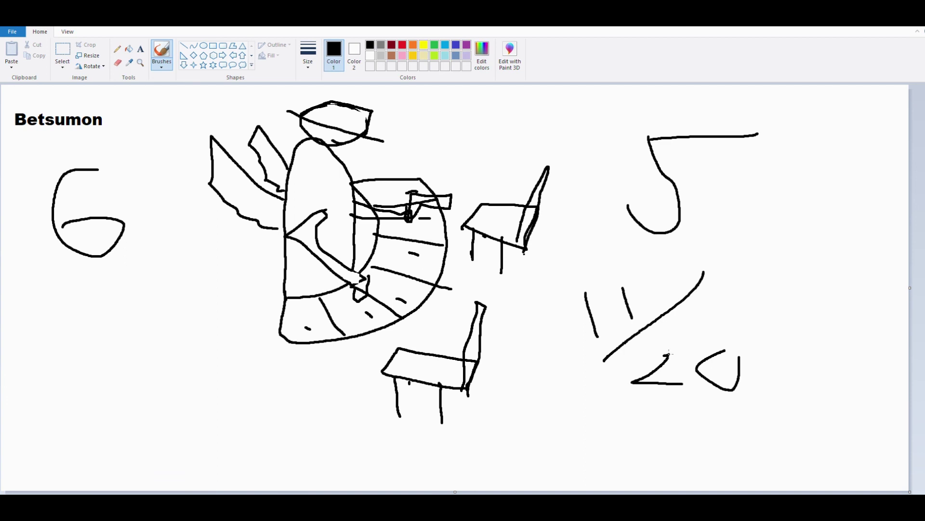
left_click_drag(649, 353, 668, 355)
Step: Switch to the DuckDuckGo betsumon image results and preview the Betsumon day drawing
key("alt+Tab")
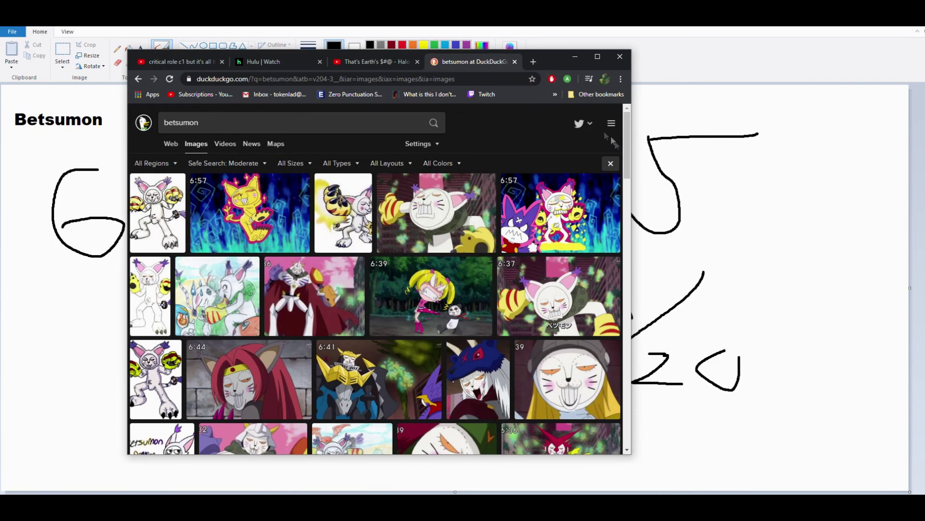
left_click(227, 300)
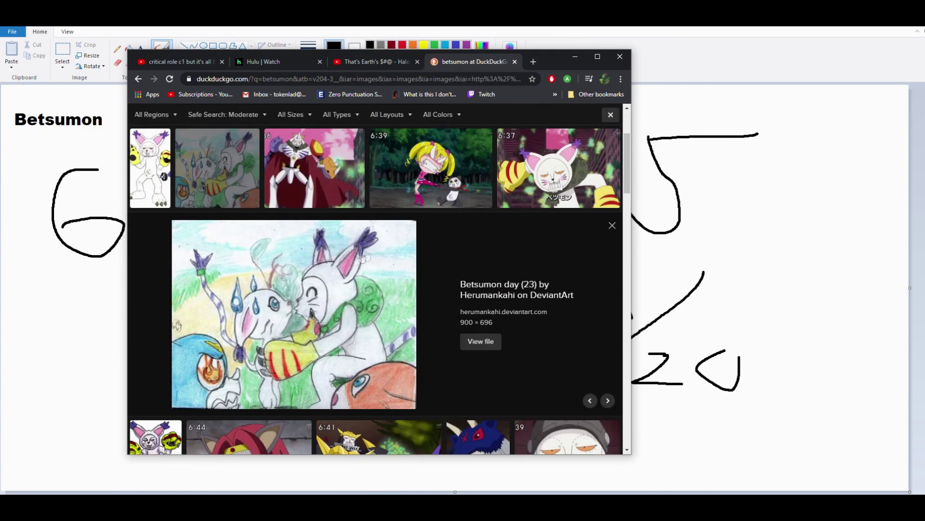
left_click(612, 225)
scroll(463, 256, "up", 3)
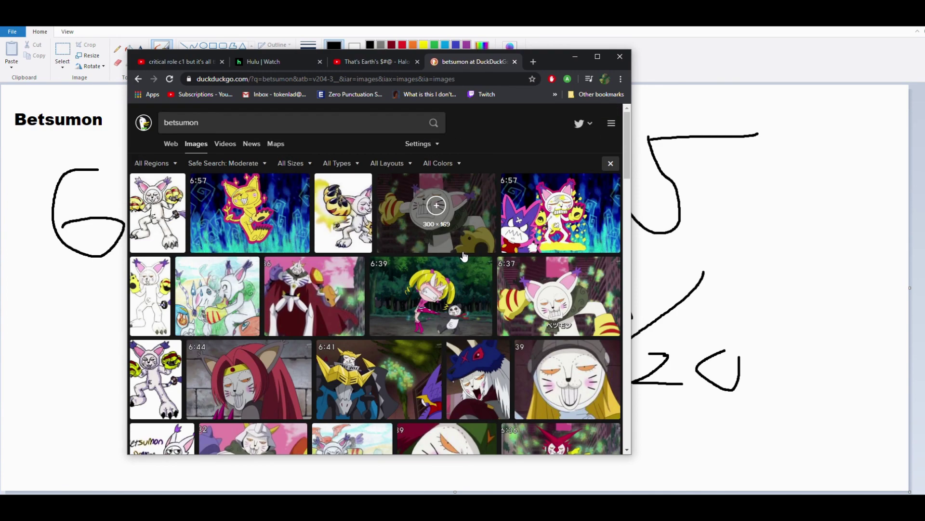
Step: Preview the first Betsumon drawing and the 6:39 Betsumon screenshot, then return to the grid
left_click(173, 240)
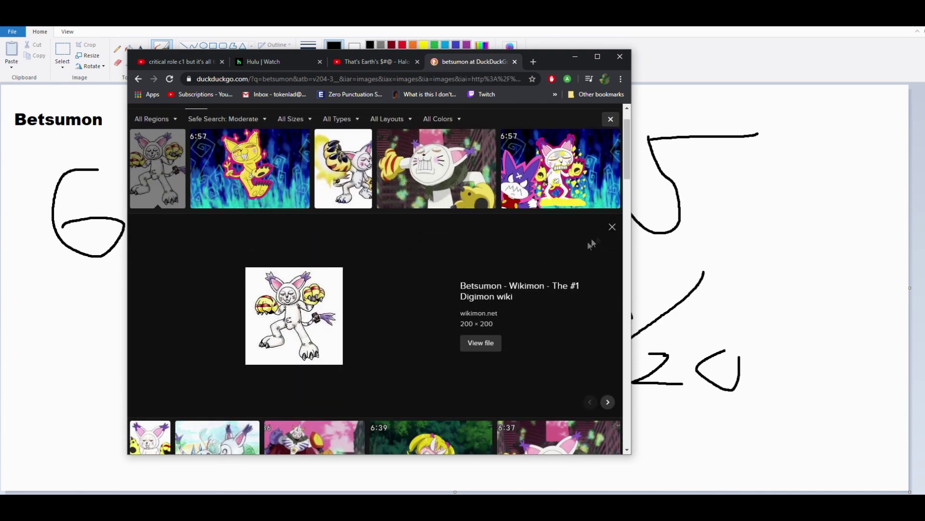
left_click(613, 226)
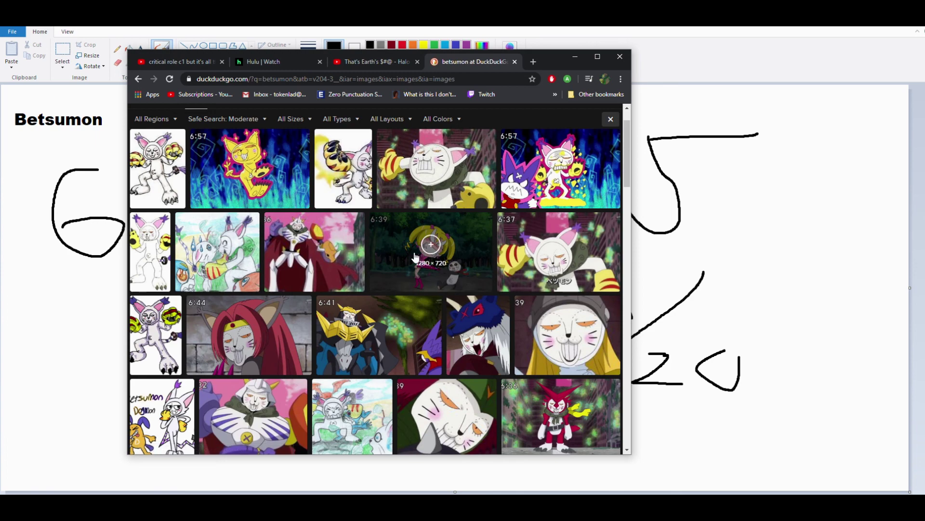
scroll(416, 256, "up", 1)
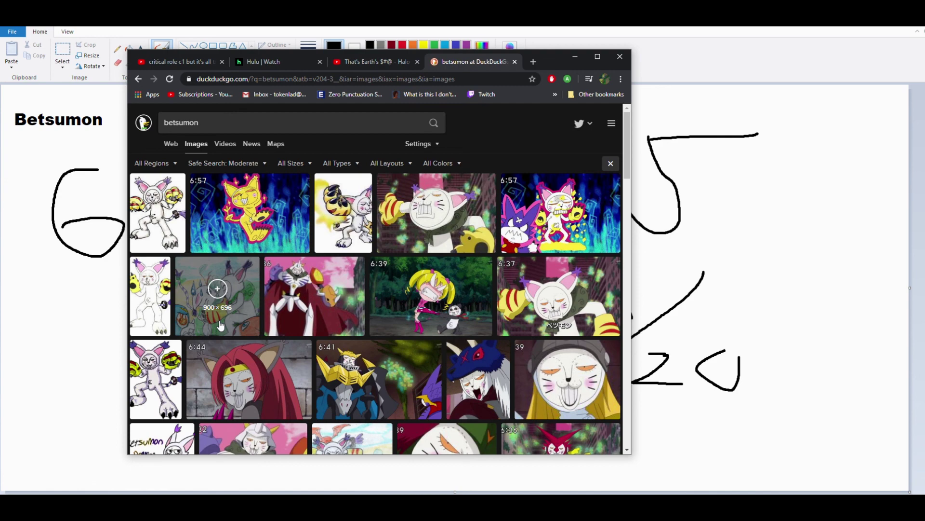
left_click(431, 297)
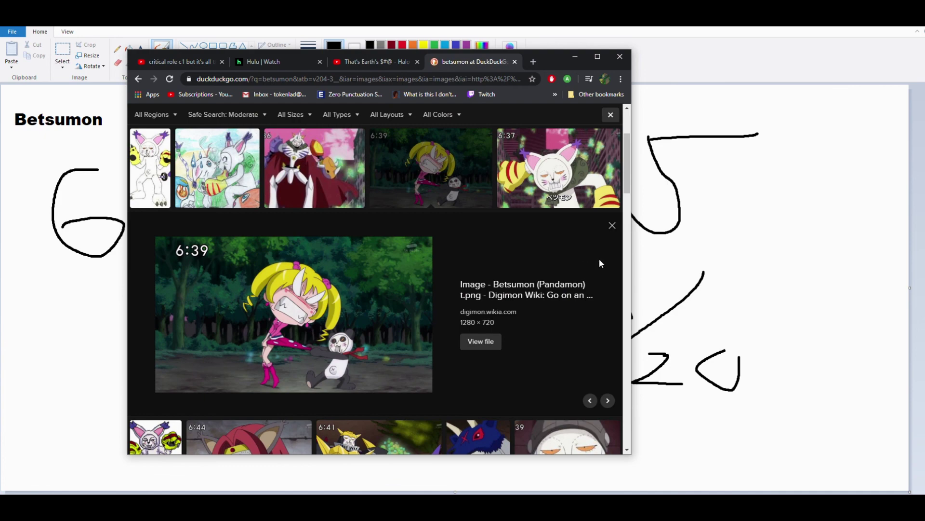
left_click(612, 225)
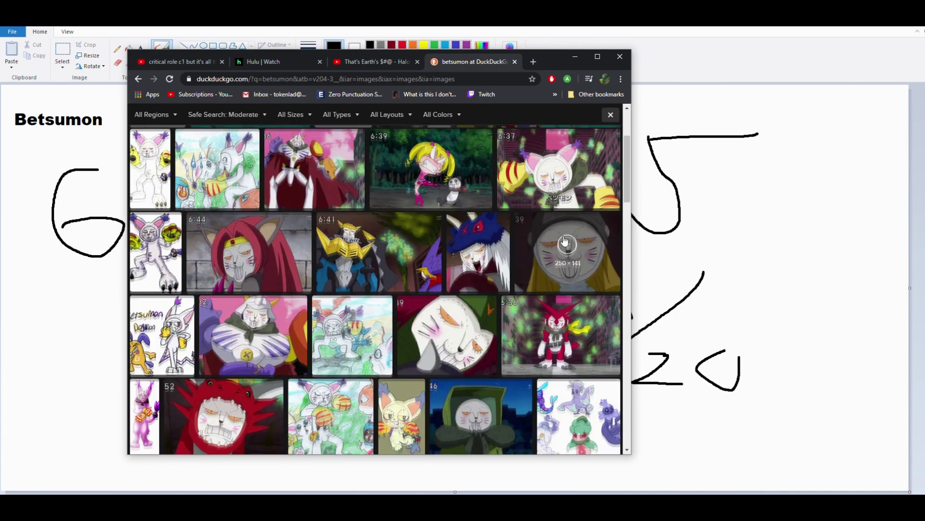
scroll(565, 243, "up", 3)
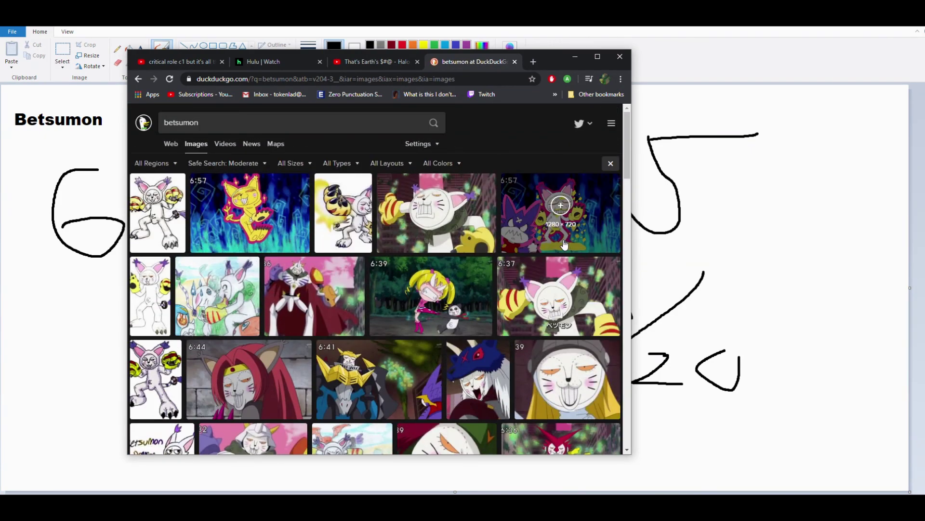